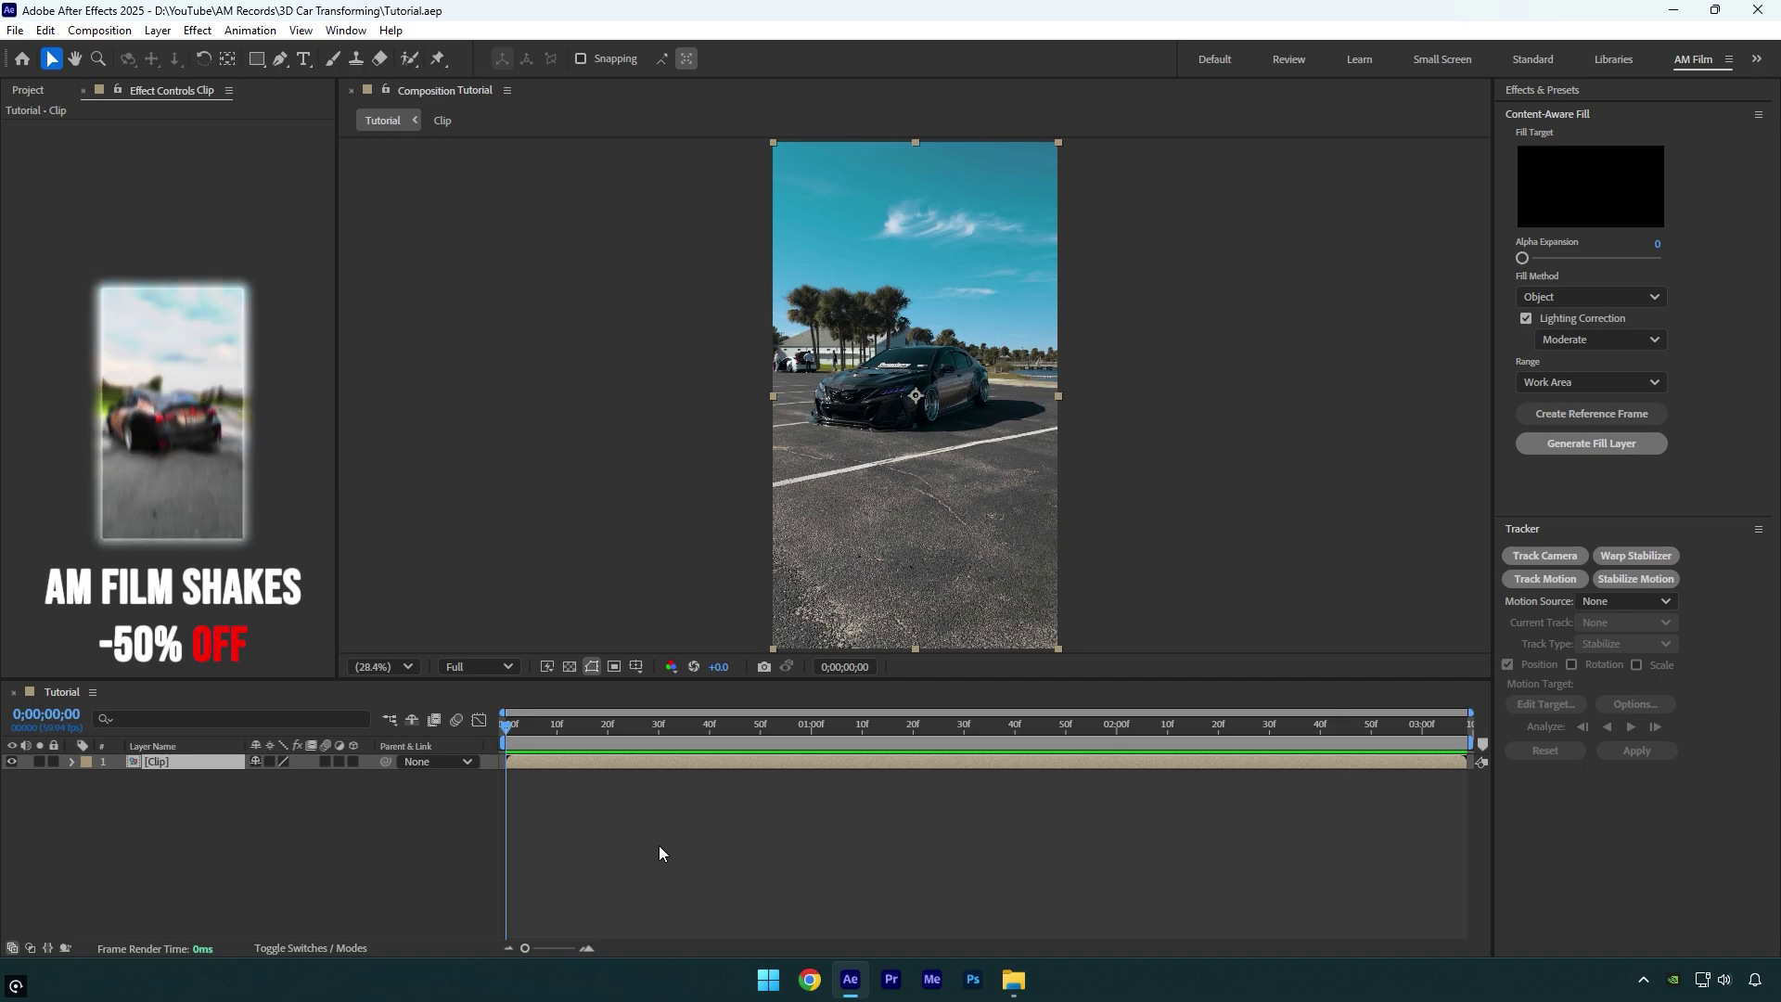
Split the car clip at the cut point and freeze the lower layer on one frame.
{"action": "left_click_drag", "start_coordinate": [519, 738], "coordinate": [949, 743]}
{"action": "key", "text": "ctrl+shift+d"}
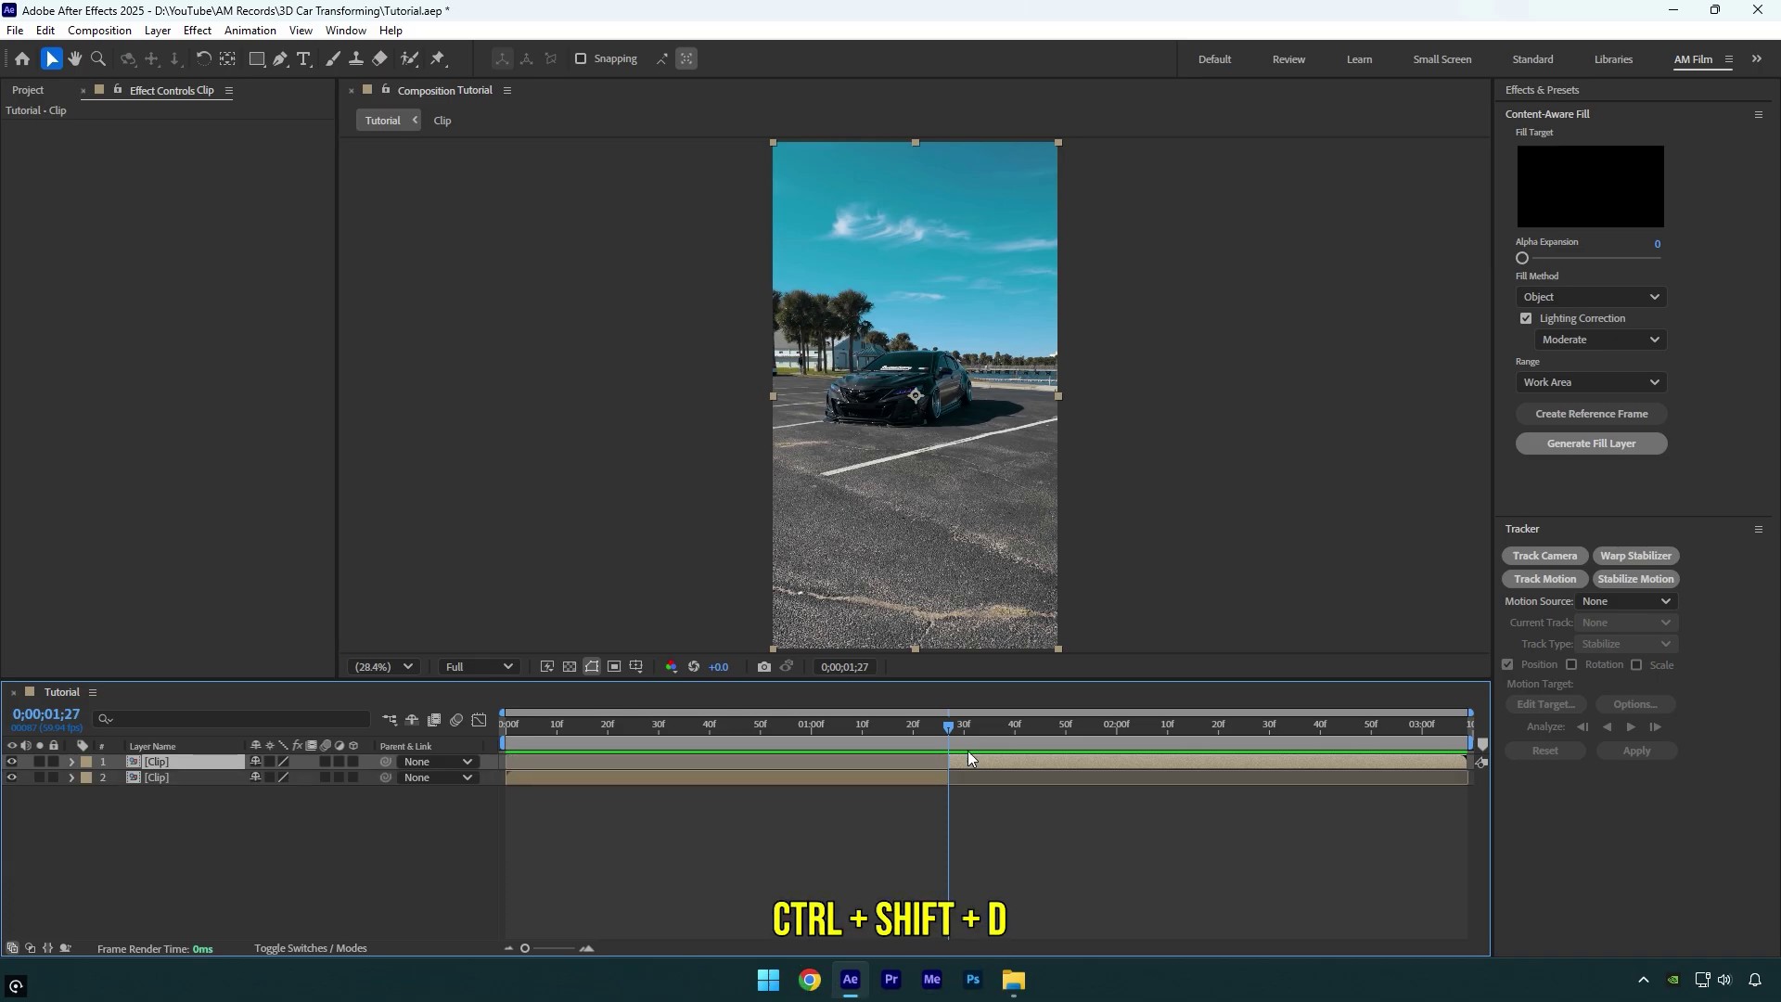
{"action": "right_click", "coordinate": [851, 778]}
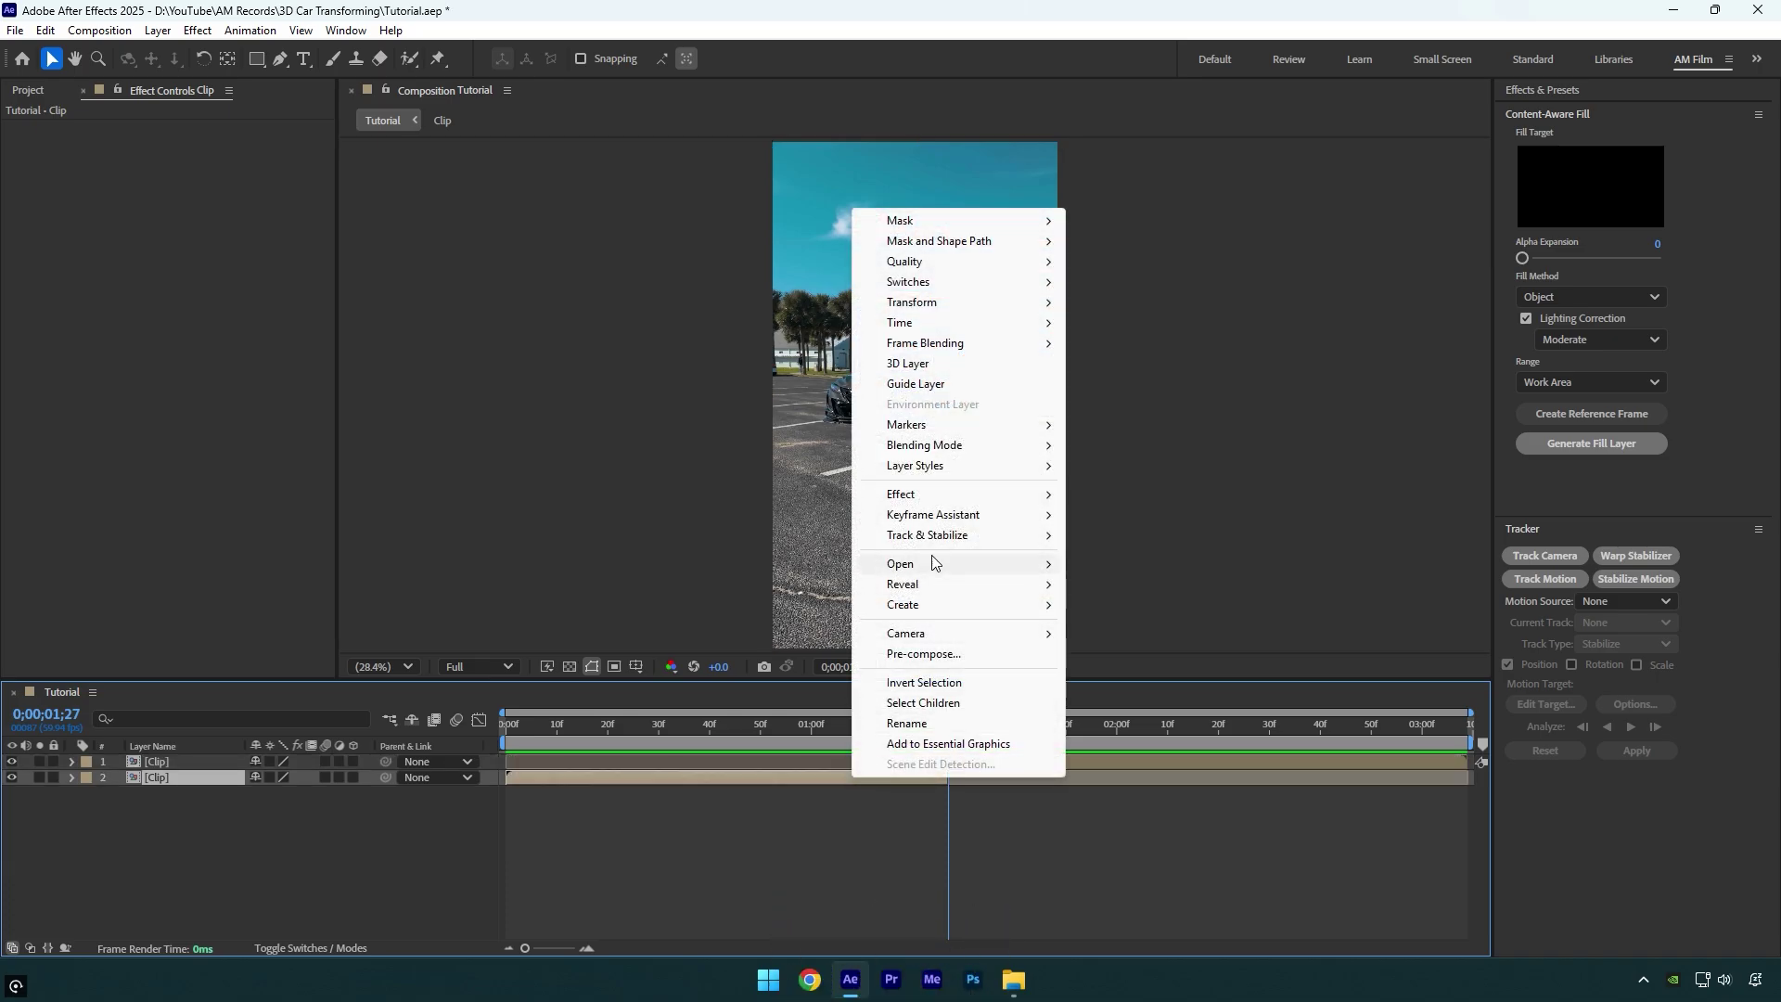
{"action": "mouse_move", "coordinate": [900, 321]}
{"action": "left_click", "coordinate": [1207, 384]}
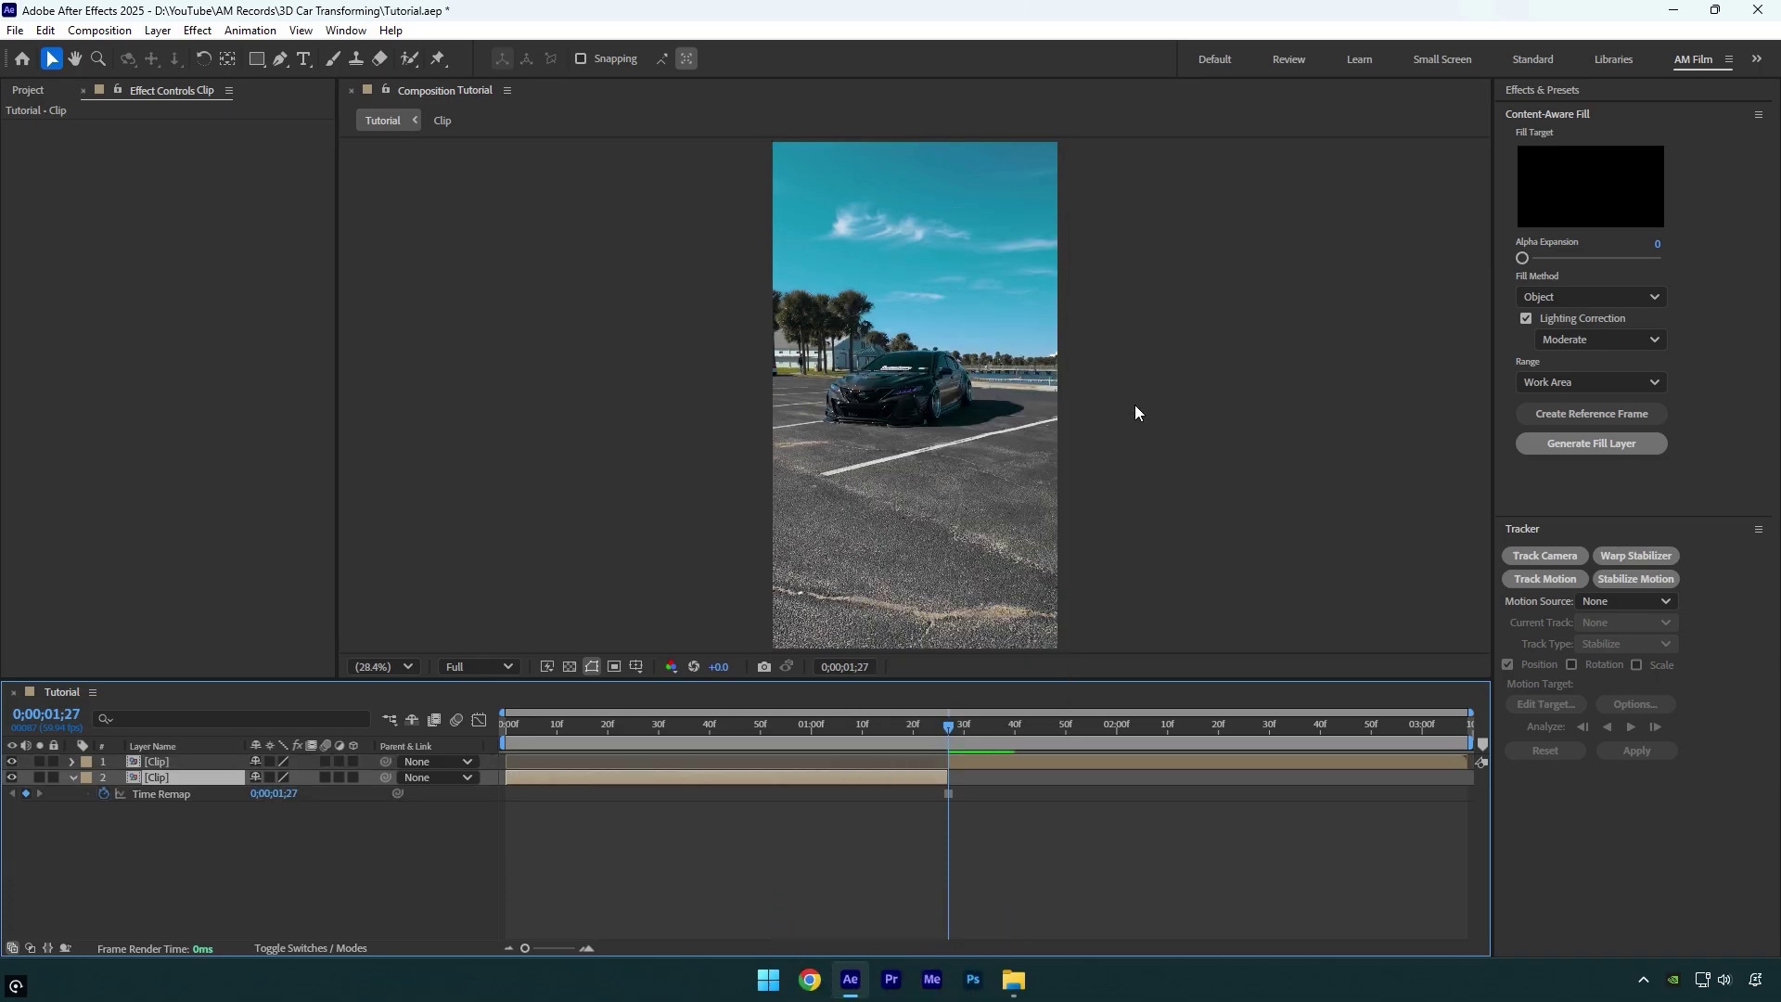
{"action": "left_click_drag", "start_coordinate": [934, 738], "coordinate": [787, 715]}
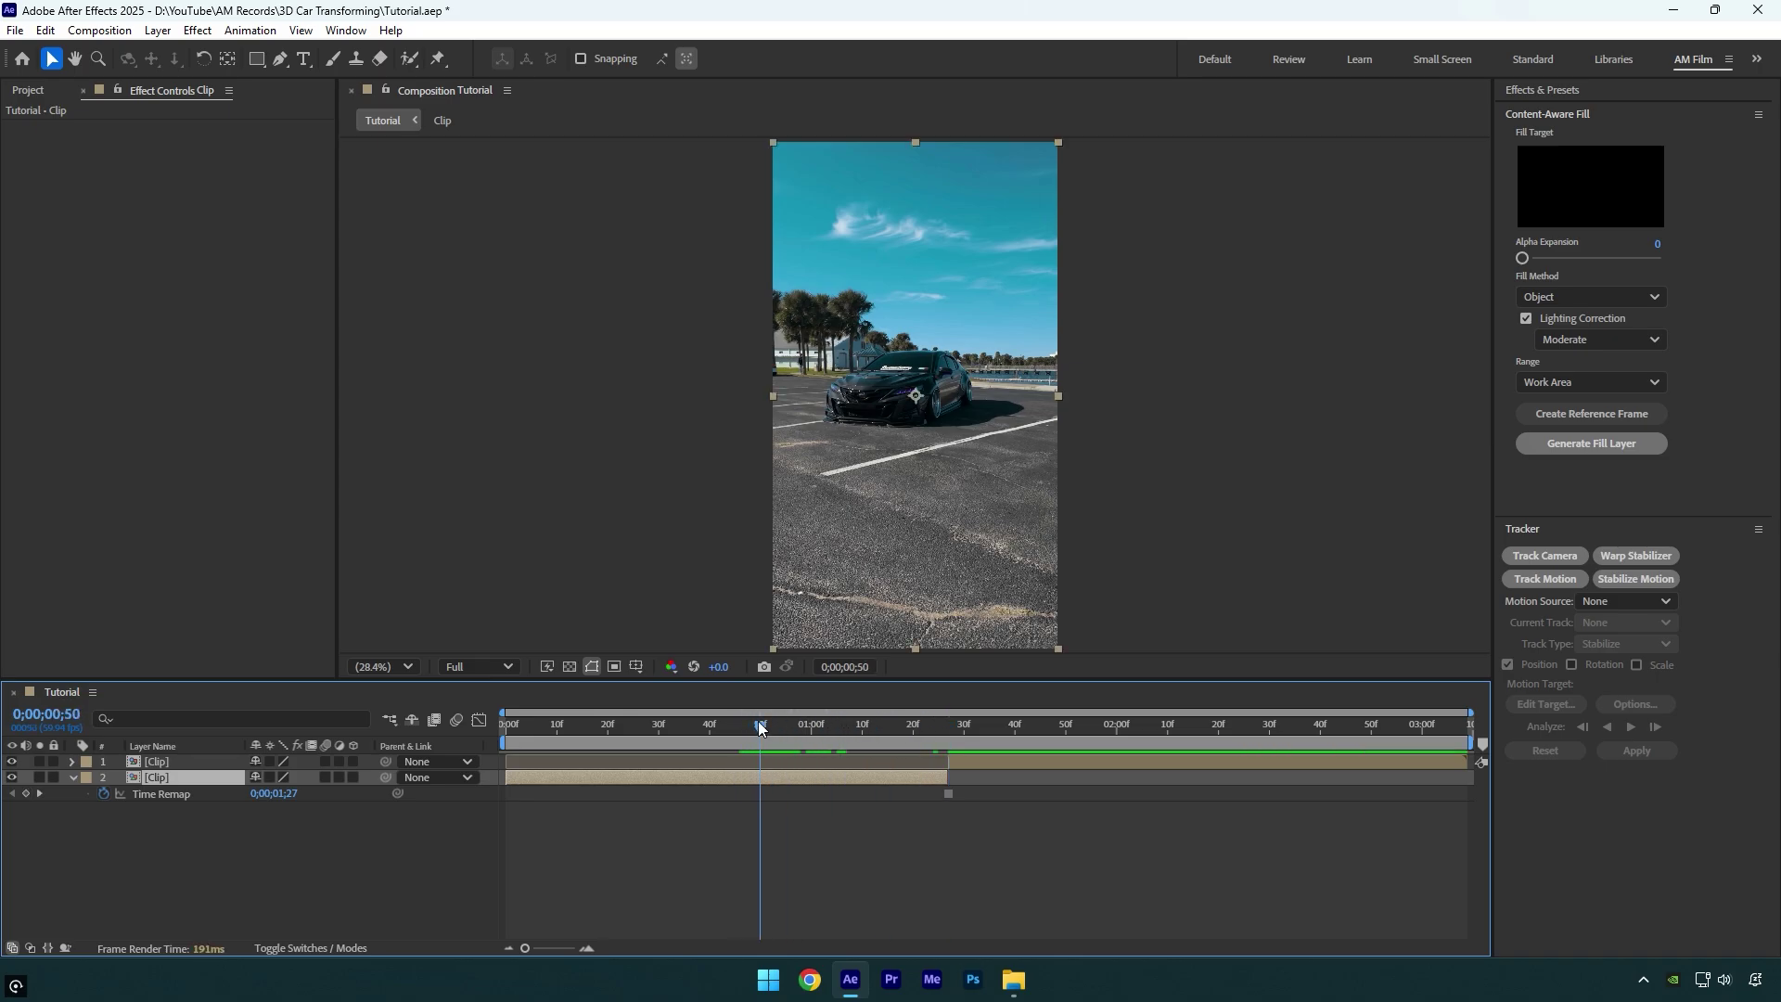
{"action": "mouse_move", "coordinate": [759, 721]}
{"action": "left_mouse_down"}
{"action": "mouse_move", "coordinate": [1083, 728]}
{"action": "mouse_move", "coordinate": [759, 740]}
{"action": "left_mouse_up"}
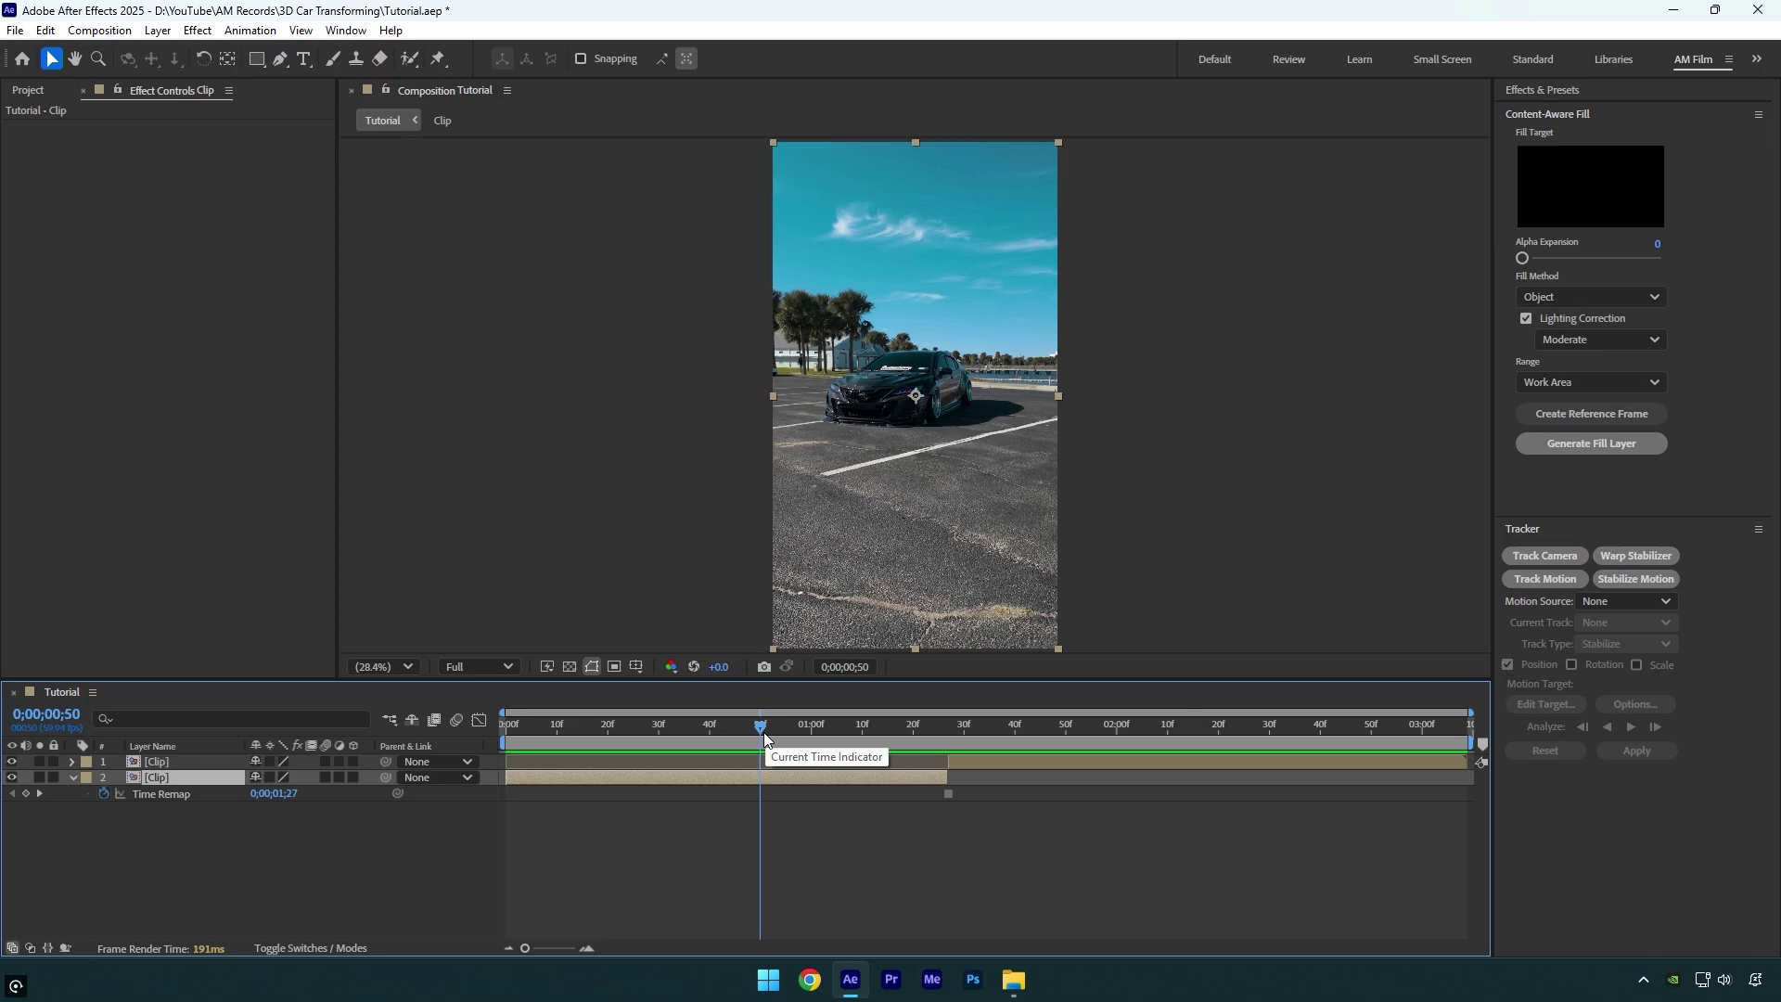
Queue the current frame as a Photoshop file saved in the 3D Car Transforming folder.
{"action": "left_click", "coordinate": [100, 30]}
{"action": "mouse_move", "coordinate": [132, 260]}
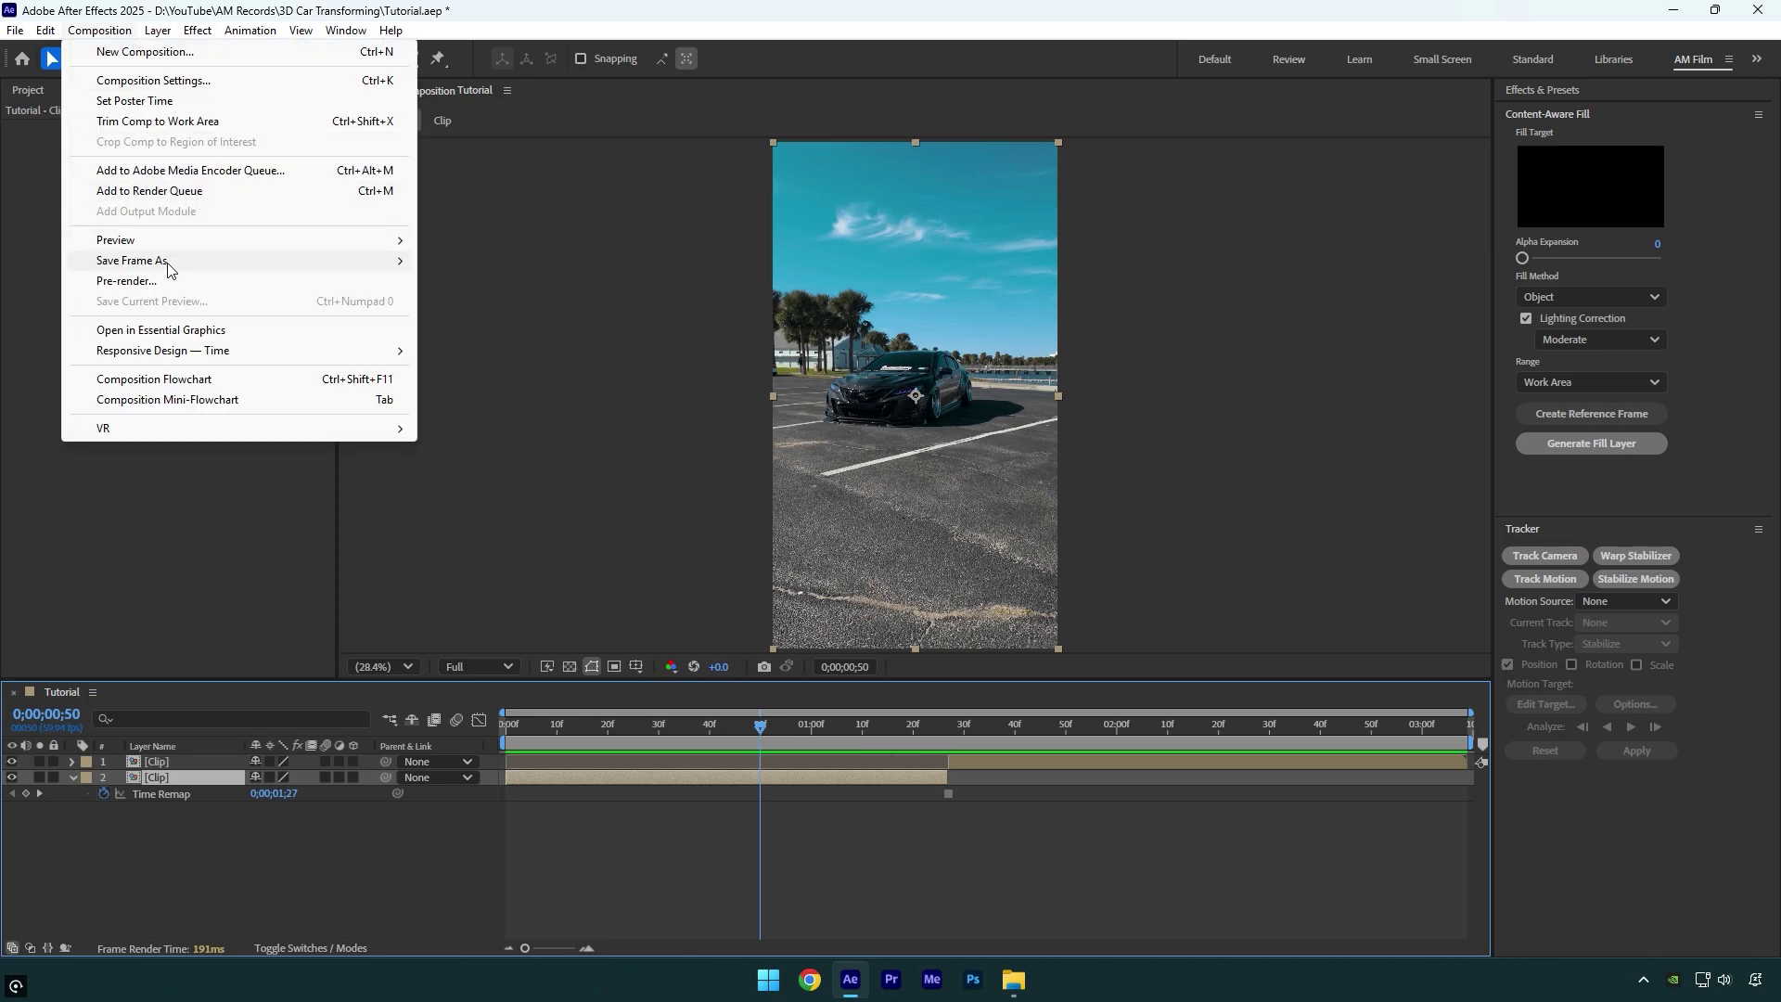
{"action": "left_click", "coordinate": [476, 262]}
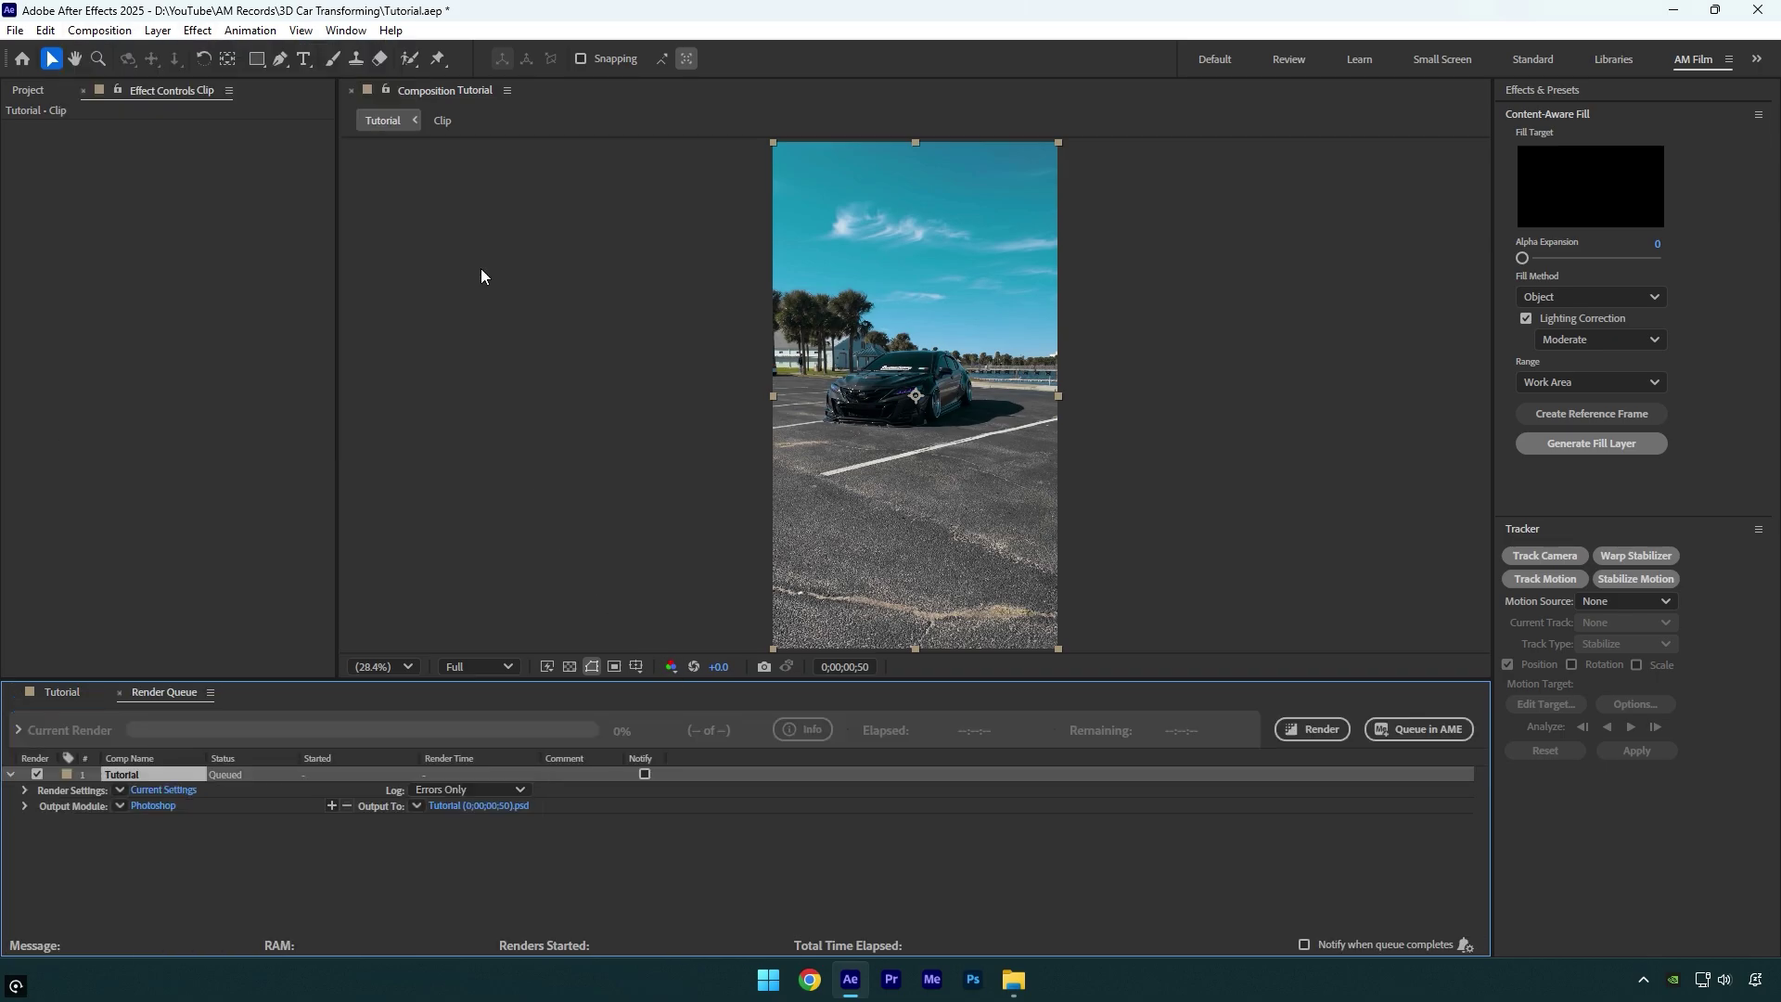
{"action": "left_click", "coordinate": [475, 805]}
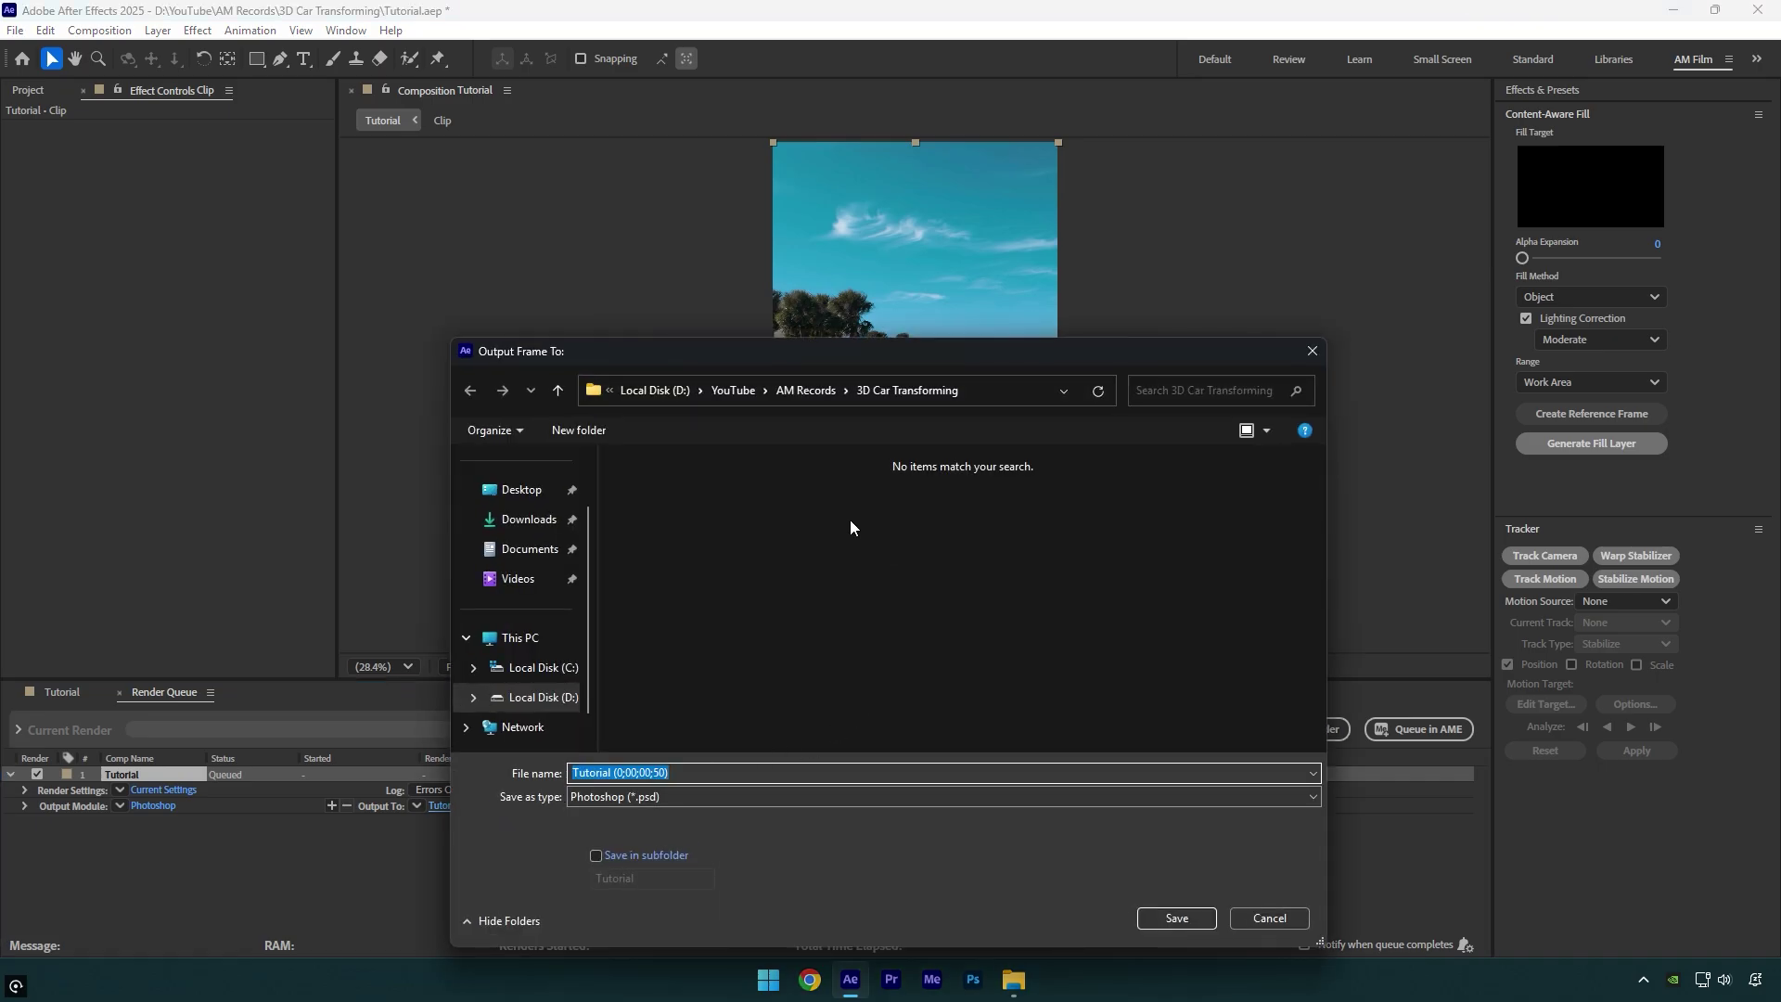
{"action": "left_click", "coordinate": [1177, 918]}
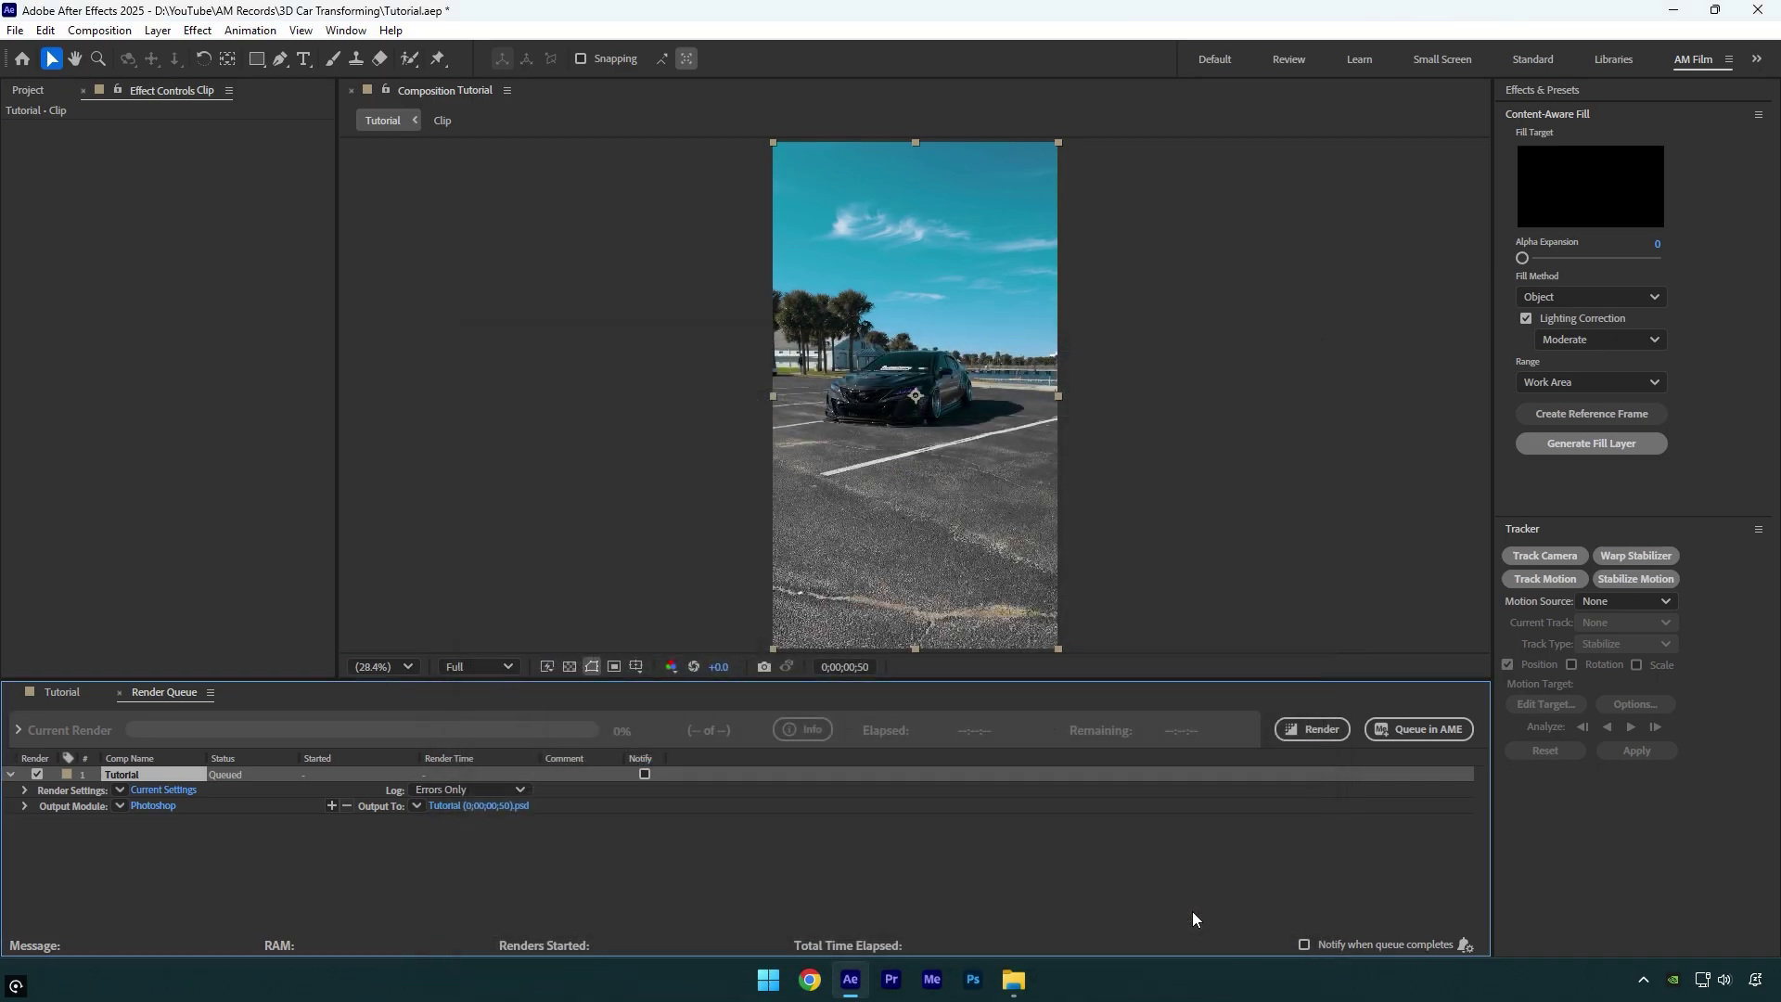
Render the frame and open the exported PSD in Photoshop.
{"action": "left_click", "coordinate": [1302, 730]}
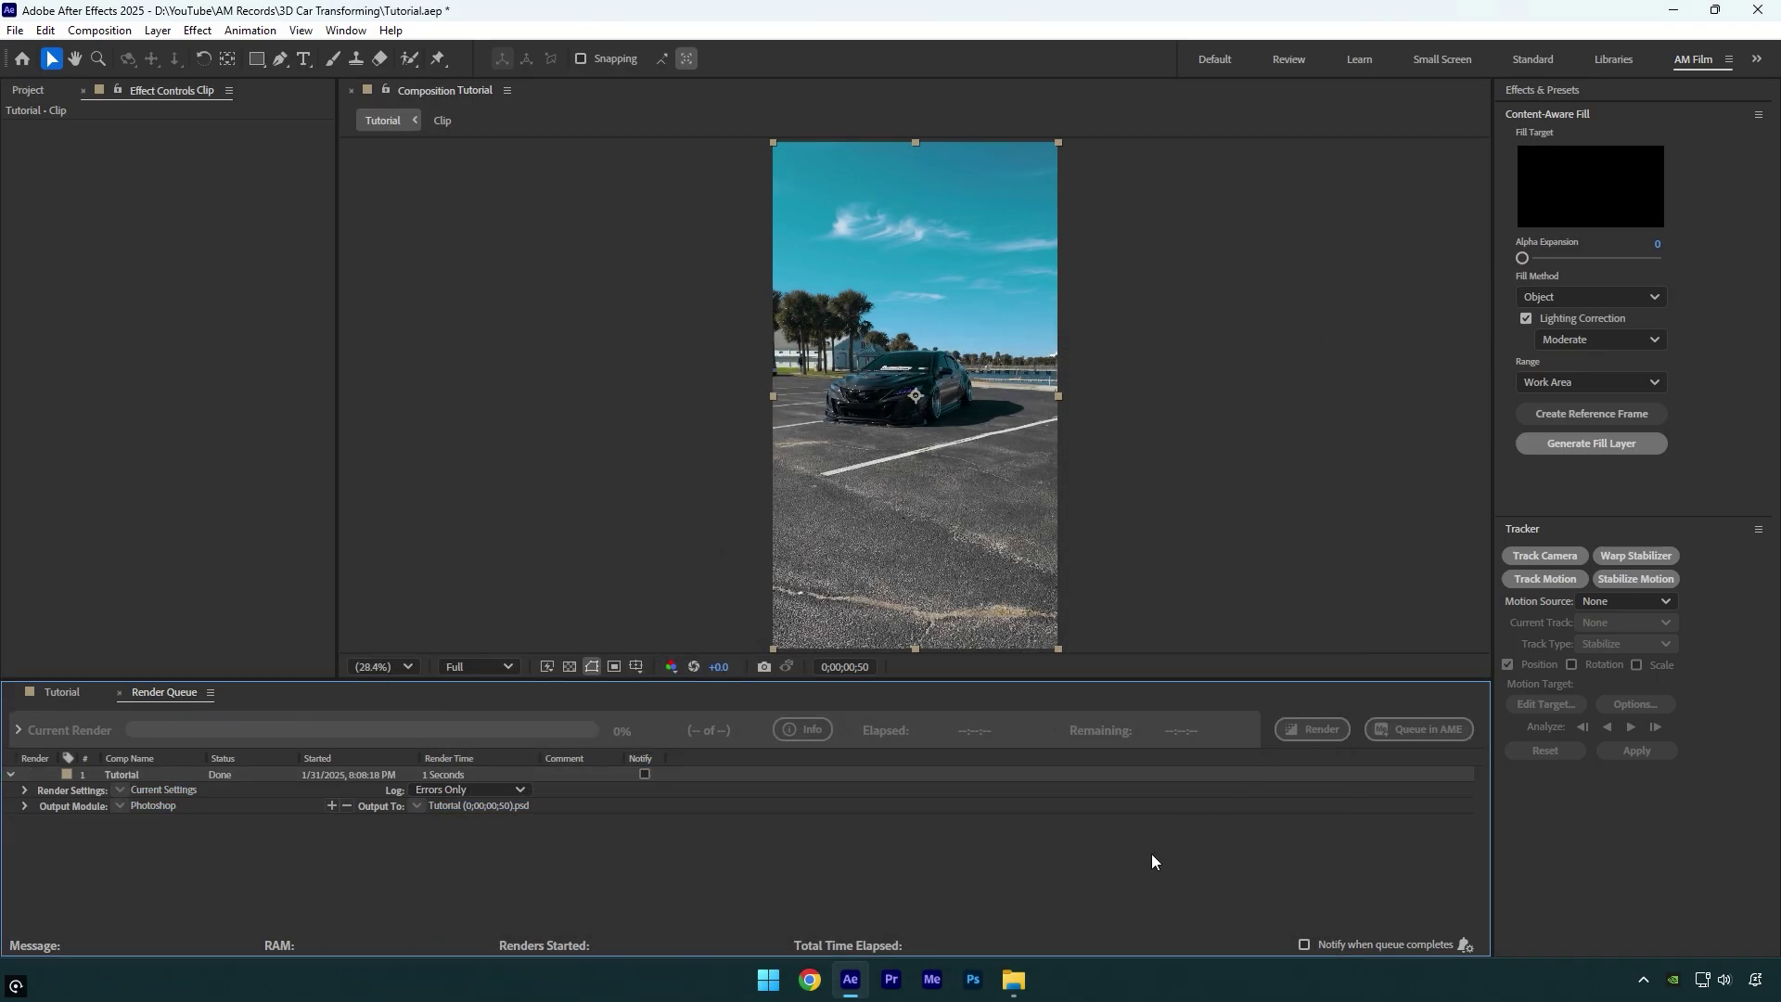
{"action": "left_click", "coordinate": [1025, 989]}
{"action": "double_click", "coordinate": [655, 180]}
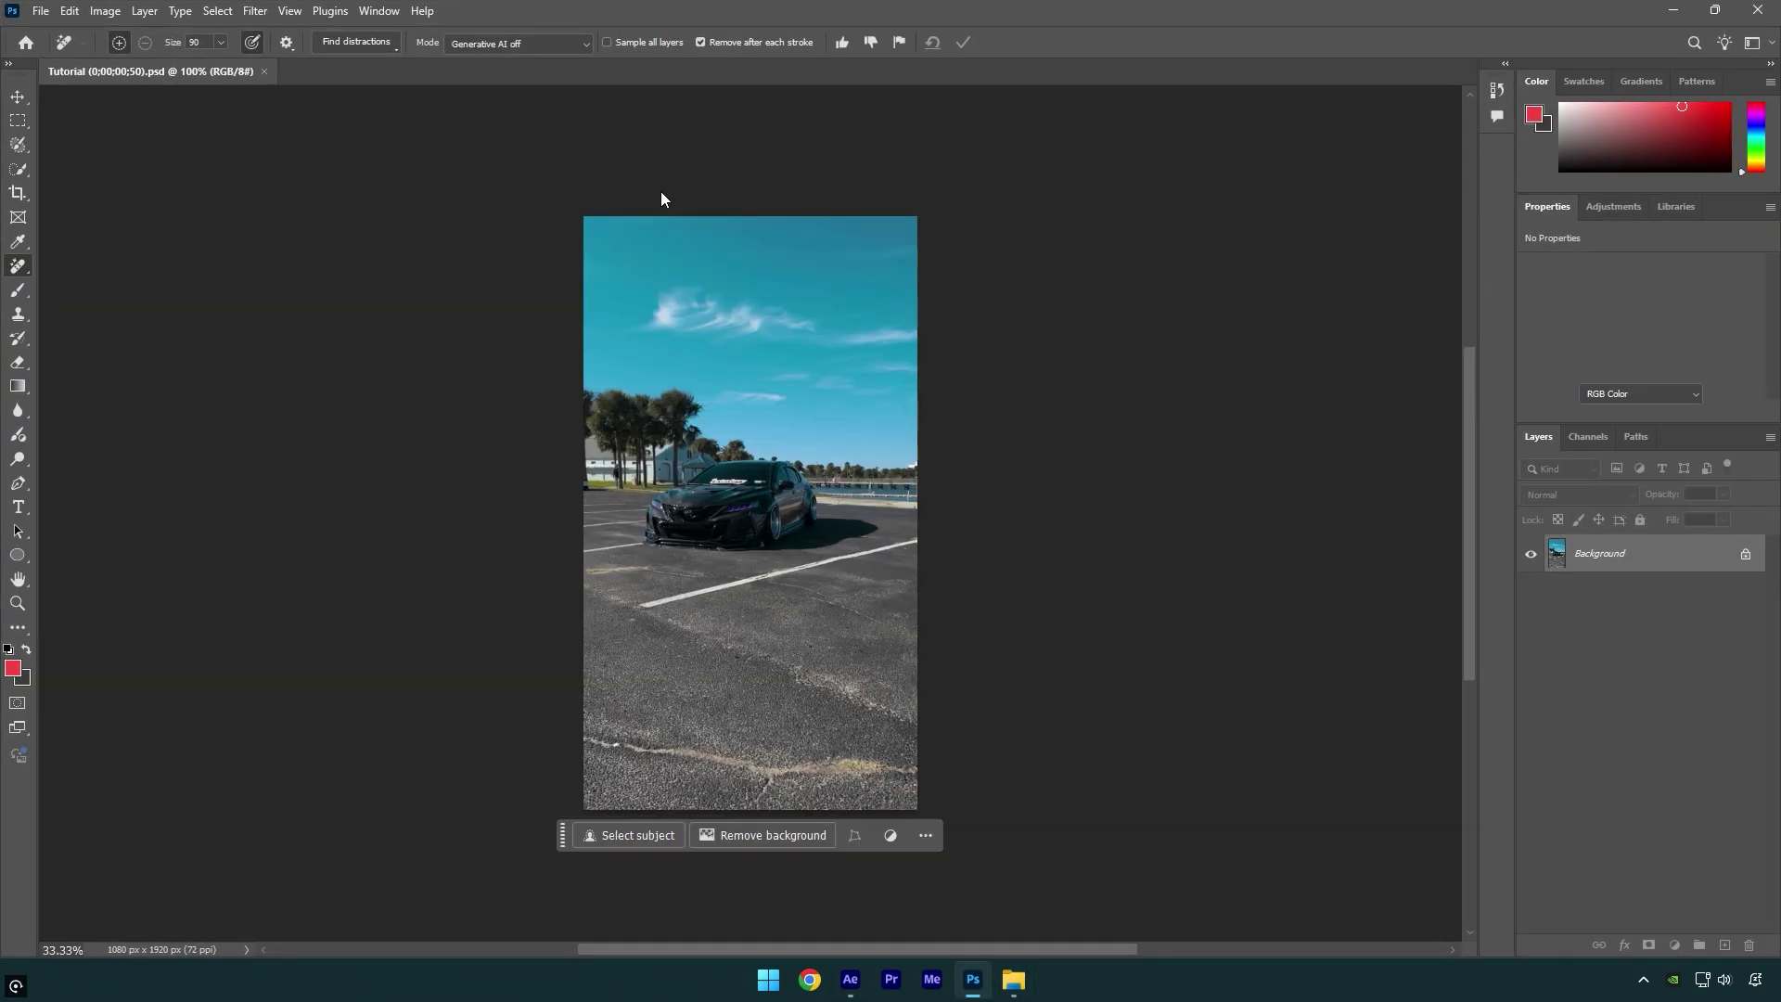
Paint the car out of the parking-lot still with the Remove Tool.
{"action": "right_click", "coordinate": [15, 270]}
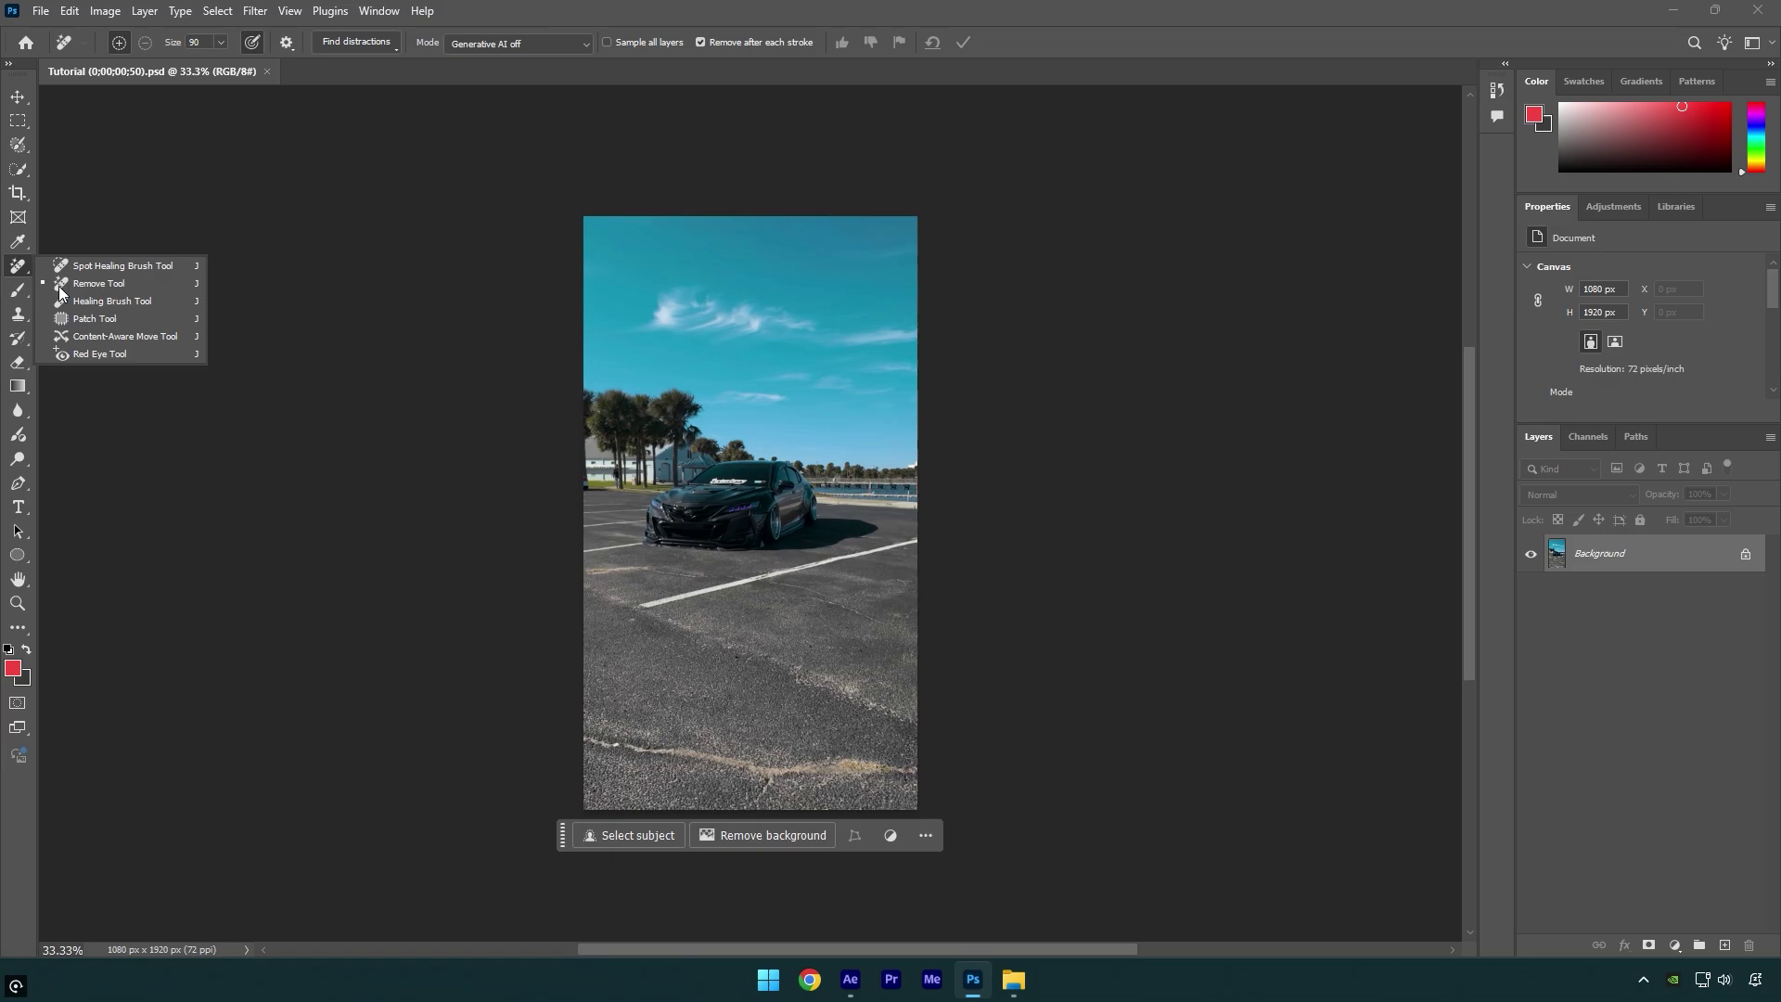
{"action": "left_click", "coordinate": [90, 287]}
{"action": "left_click_drag", "start_coordinate": [658, 499], "coordinate": [810, 516]}
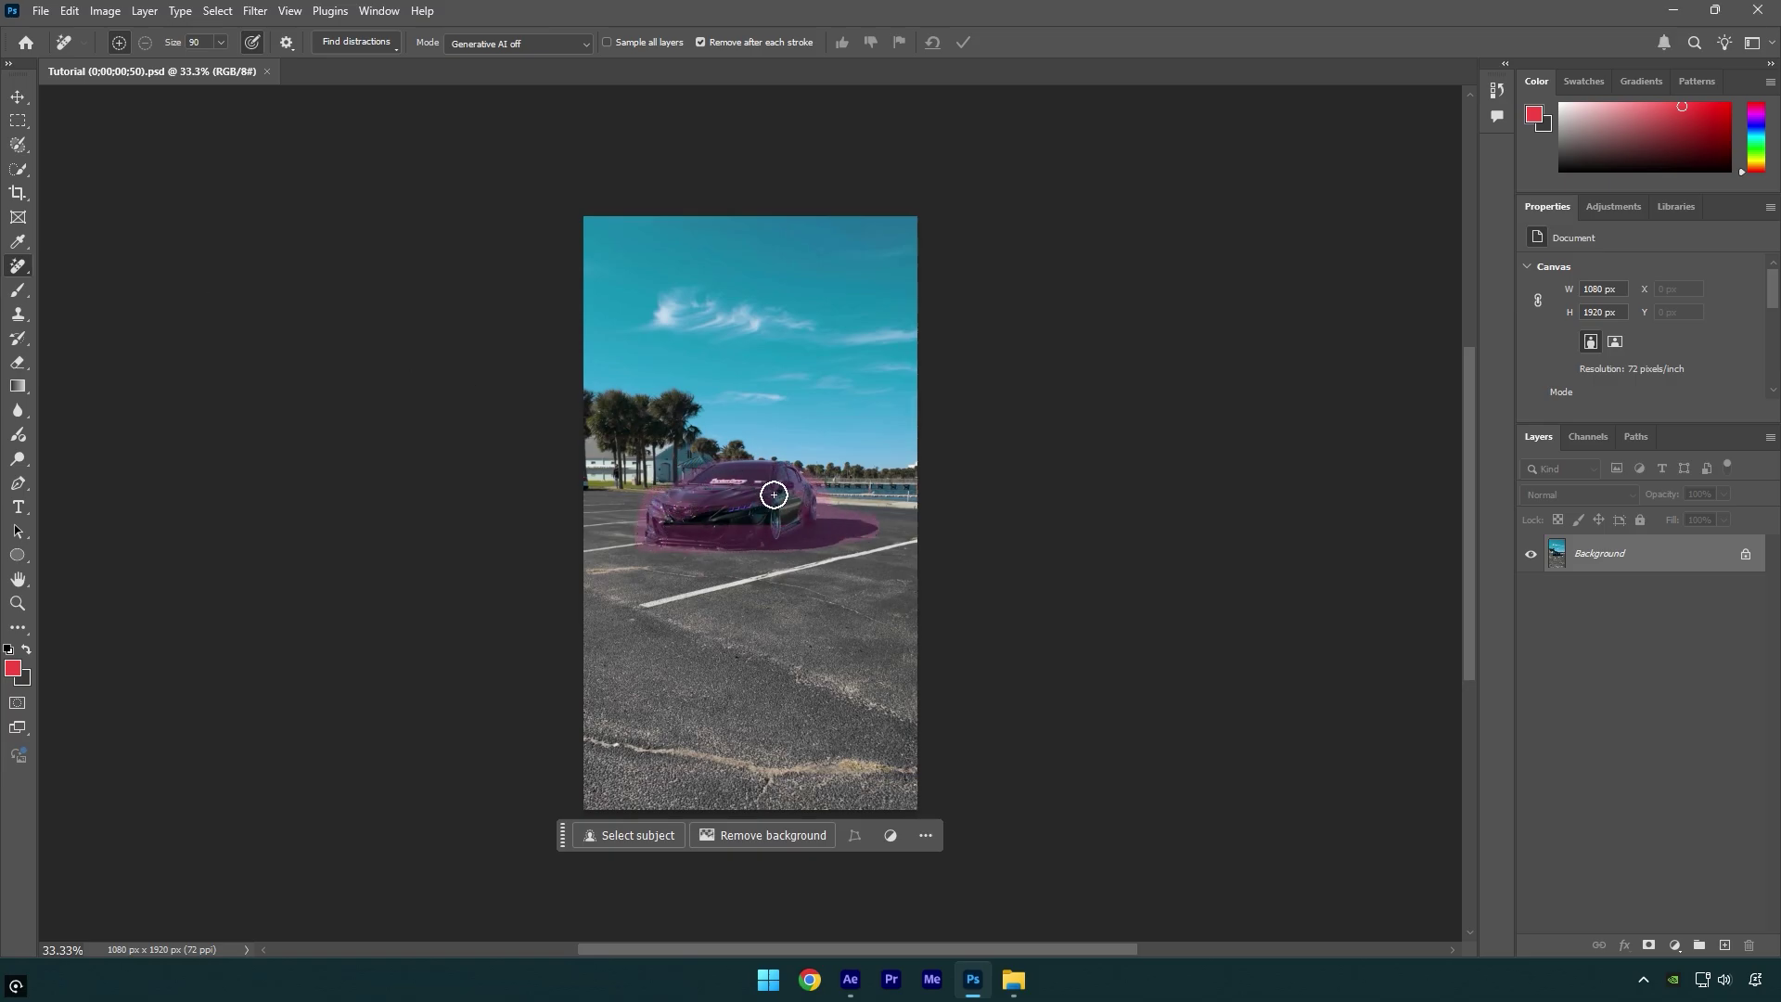
{"action": "left_click_drag", "start_coordinate": [811, 516], "coordinate": [748, 496]}
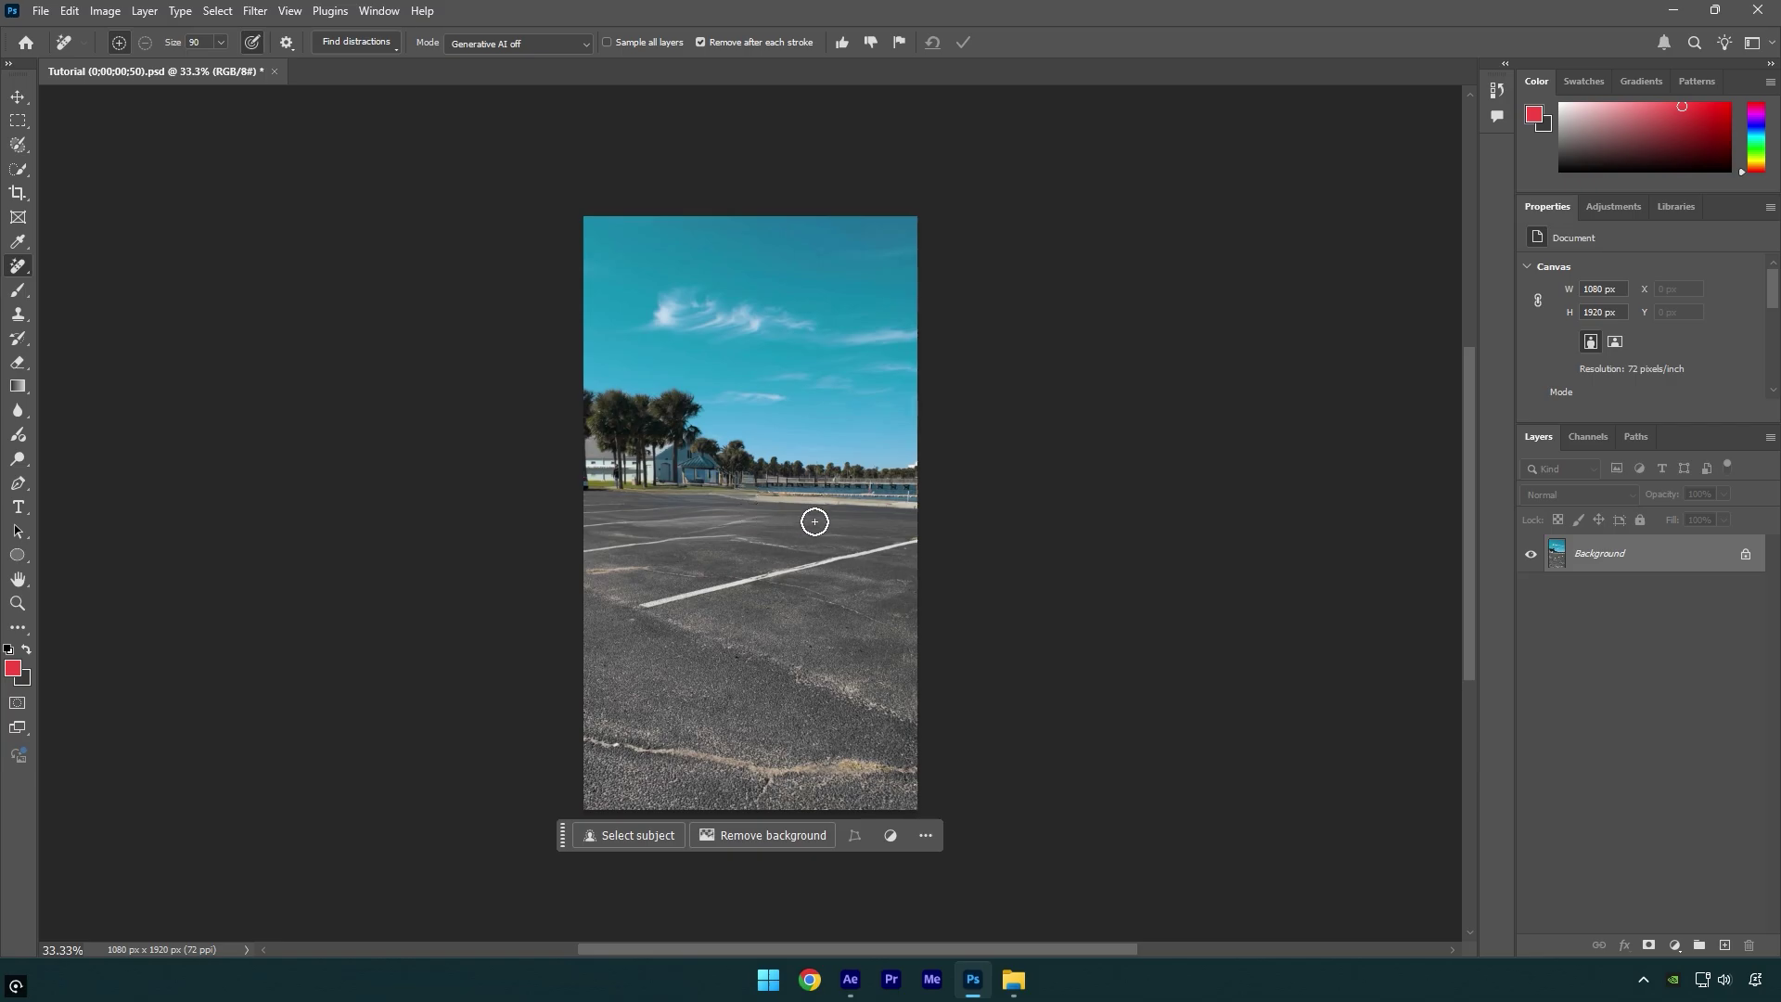
Export the cleaned frame as a PNG named Clean into the project folder.
{"action": "left_click", "coordinate": [41, 11]}
{"action": "mouse_move", "coordinate": [83, 300]}
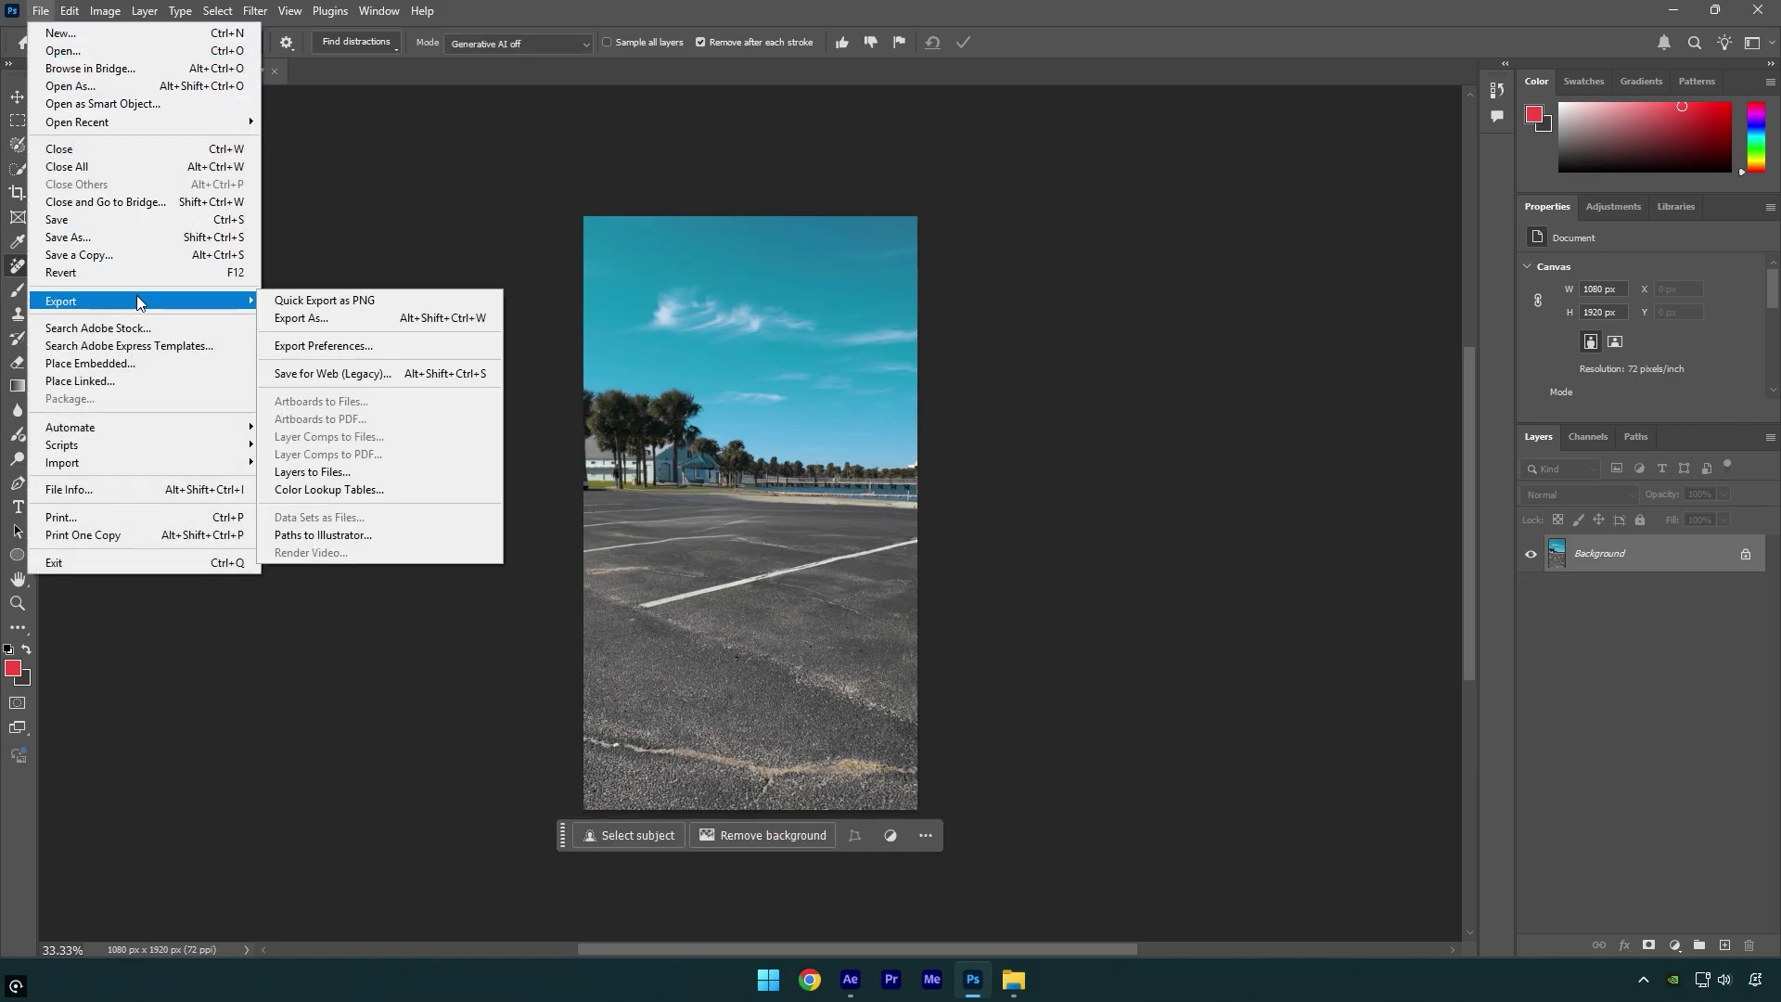
{"action": "left_click", "coordinate": [332, 300]}
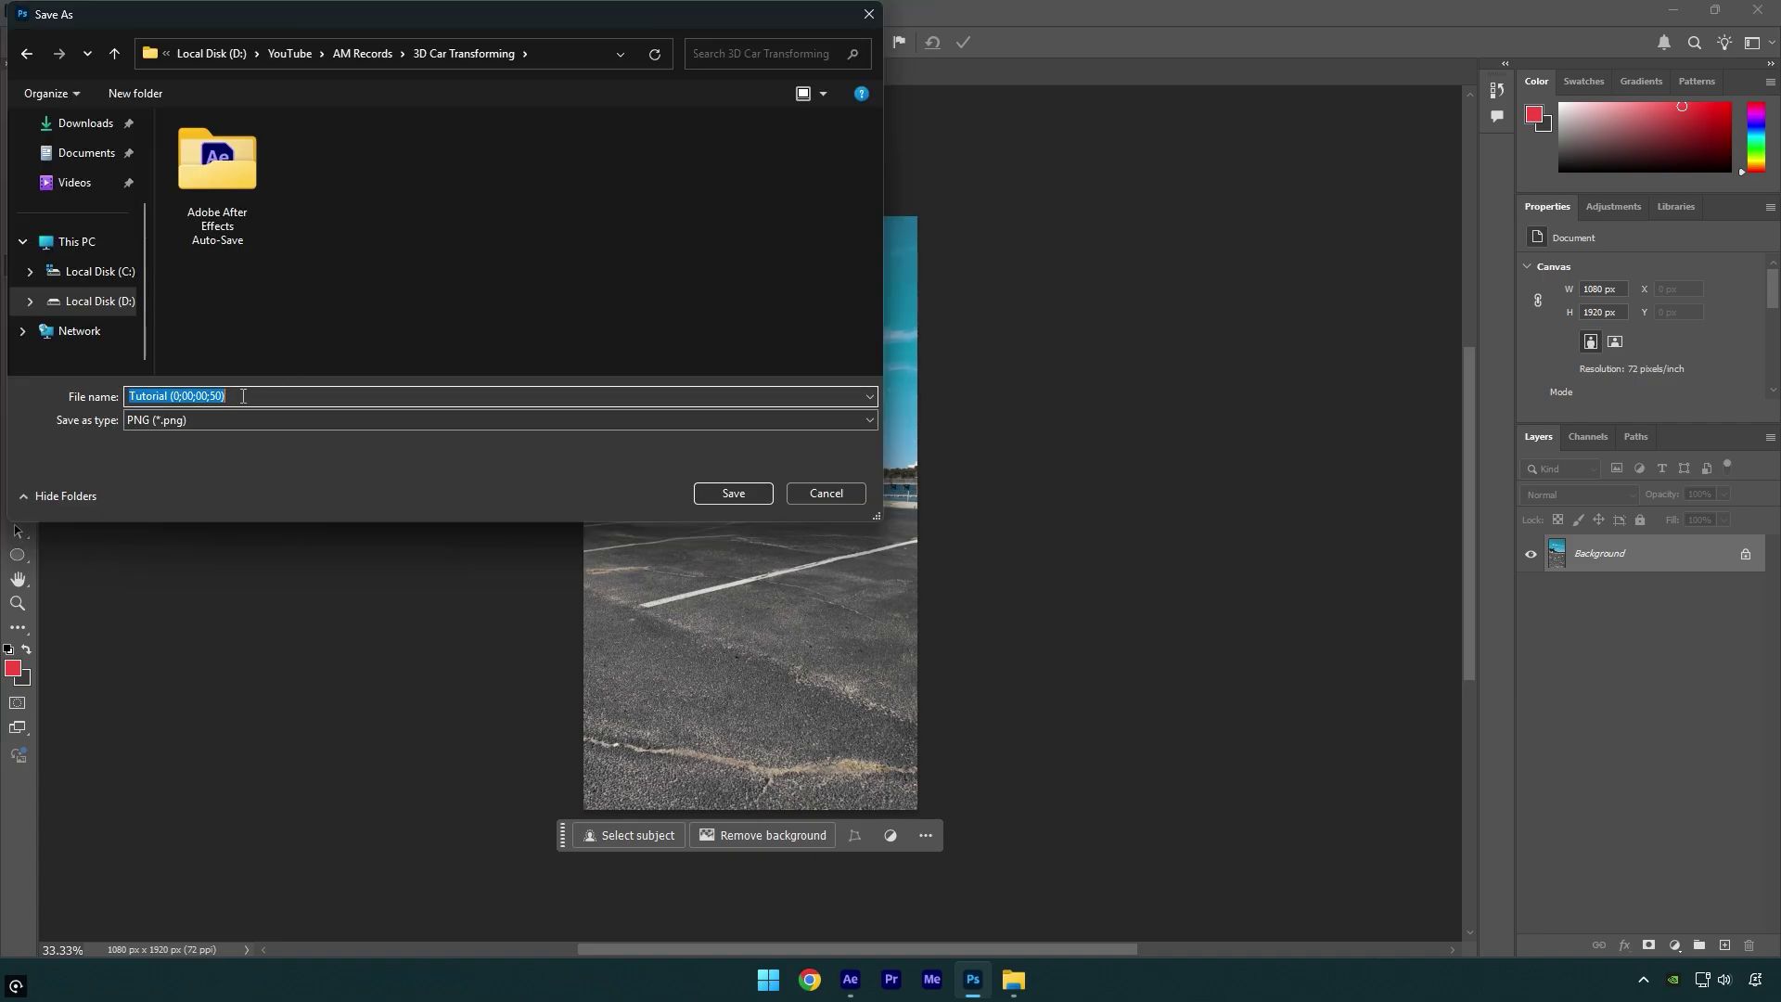
{"action": "type", "text": "Clean"}
{"action": "left_click", "coordinate": [733, 493]}
Quit Photoshop without saving and return to After Effects.
{"action": "left_click", "coordinate": [1757, 9]}
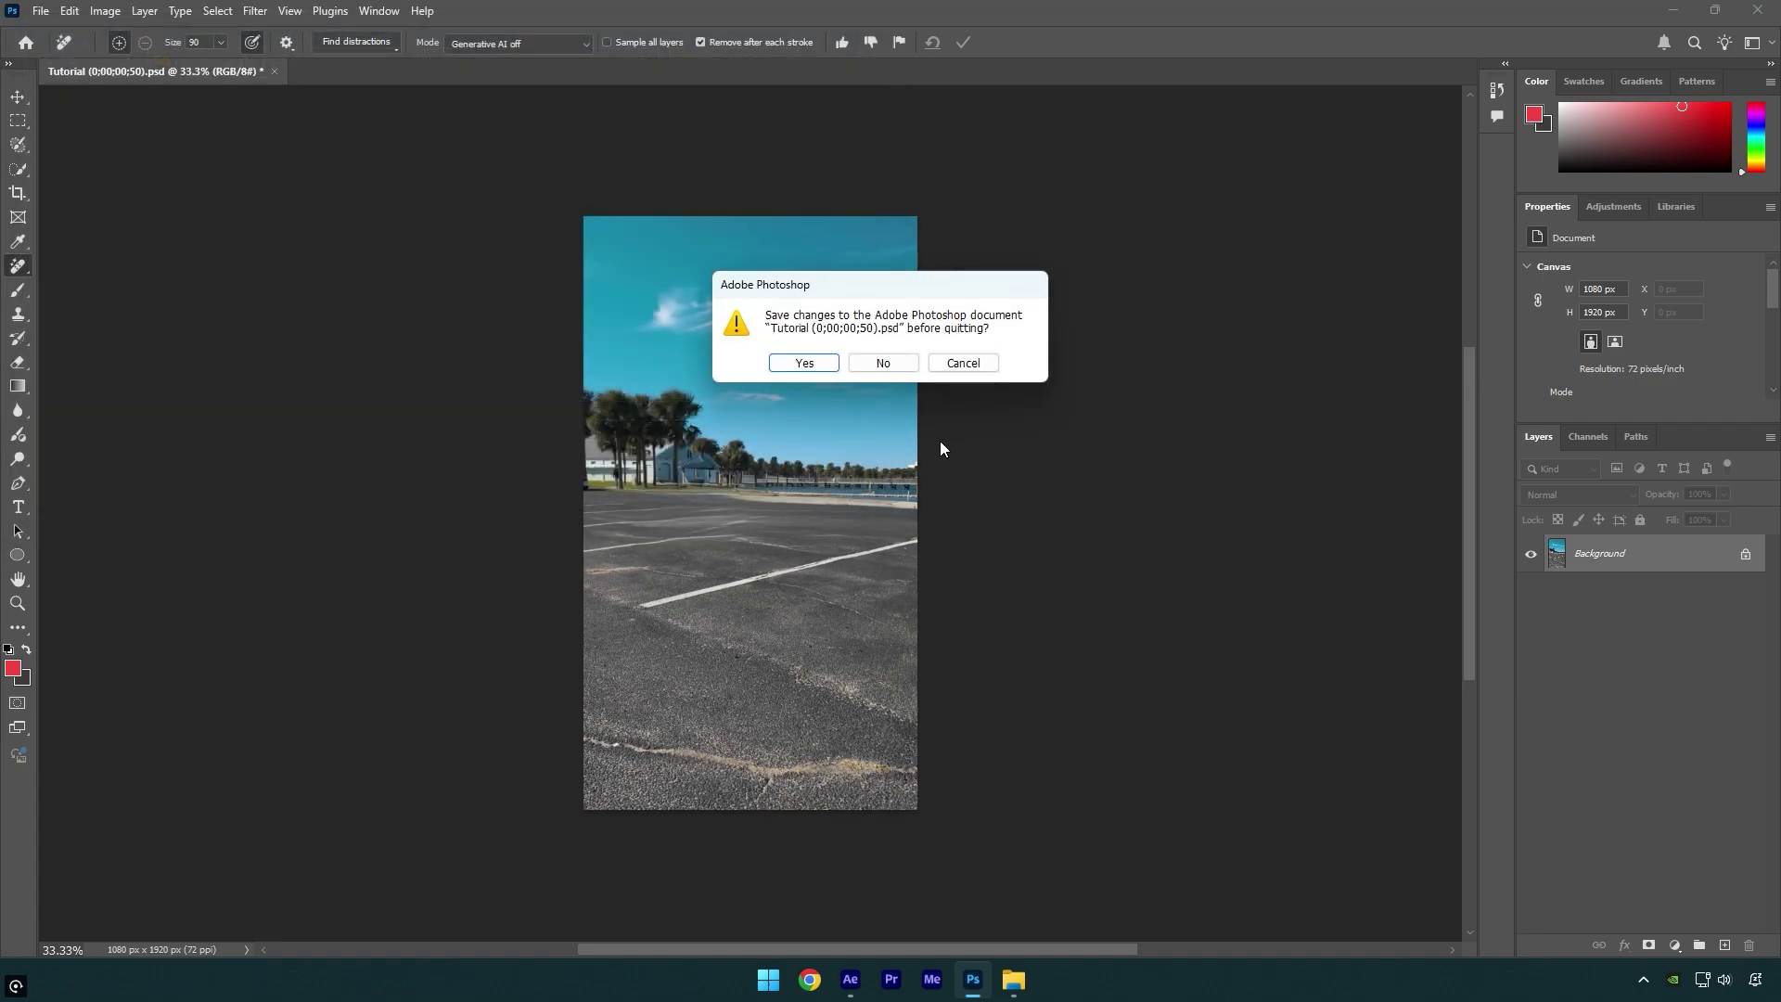
{"action": "left_click", "coordinate": [883, 363]}
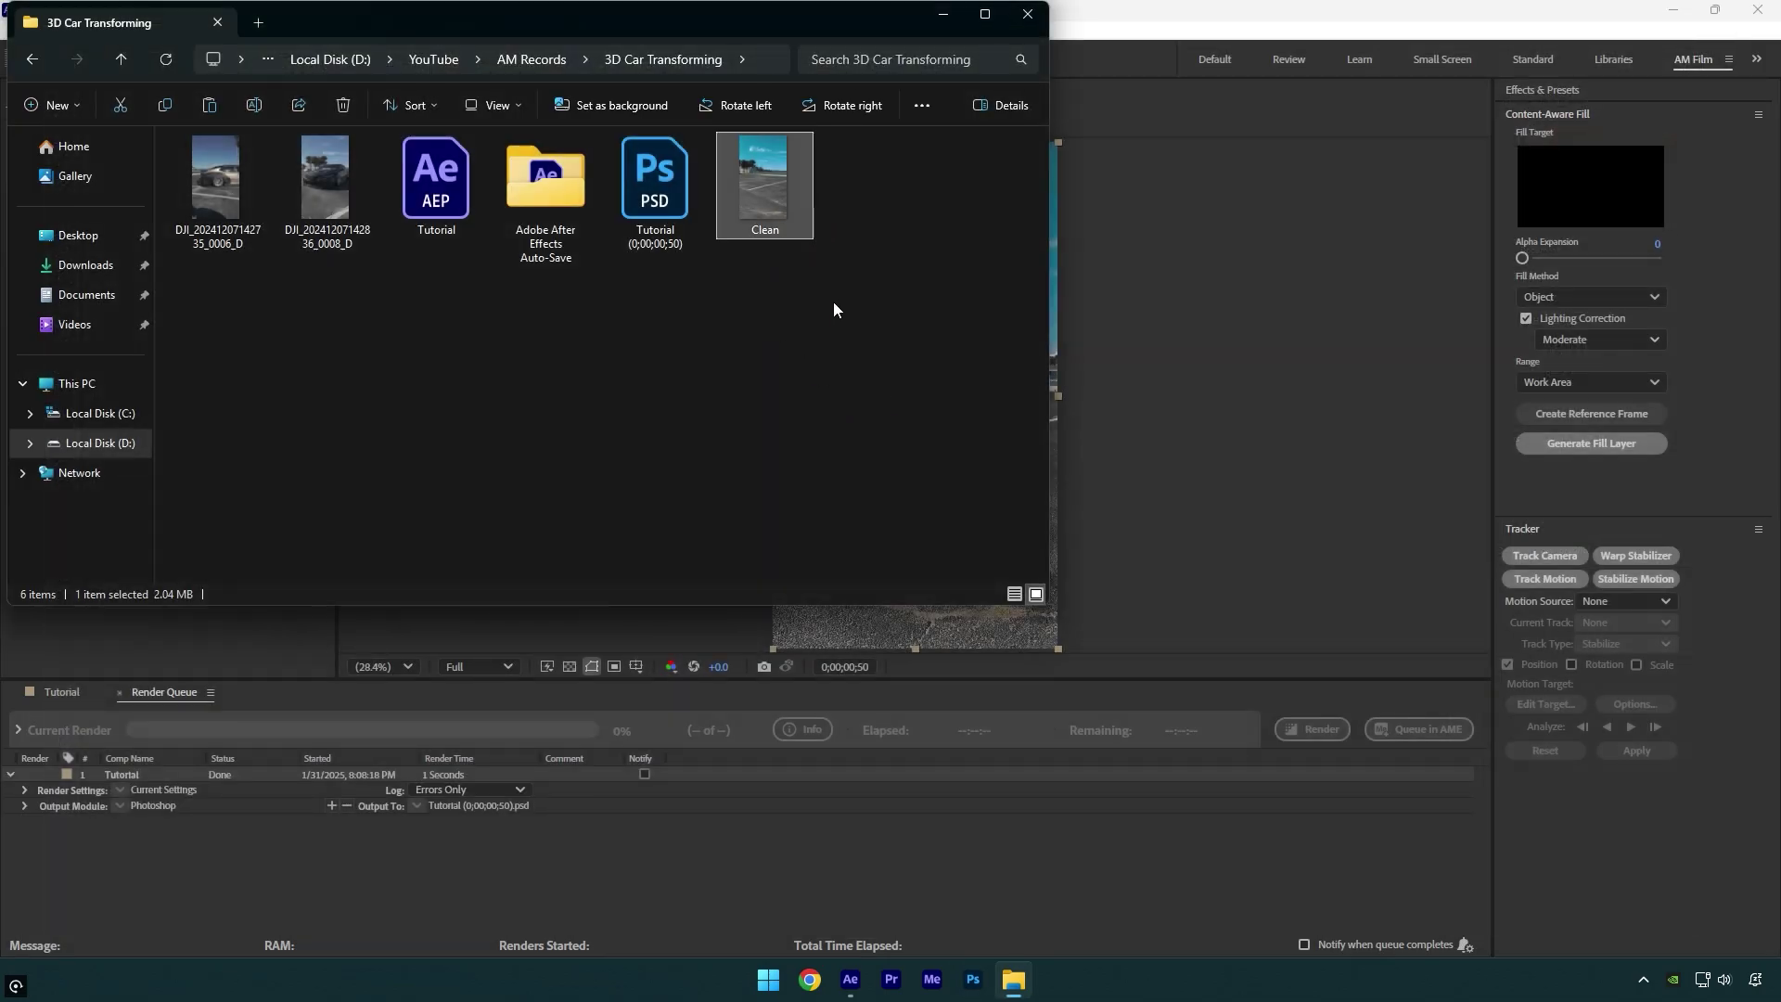
{"action": "left_click", "coordinate": [48, 694]}
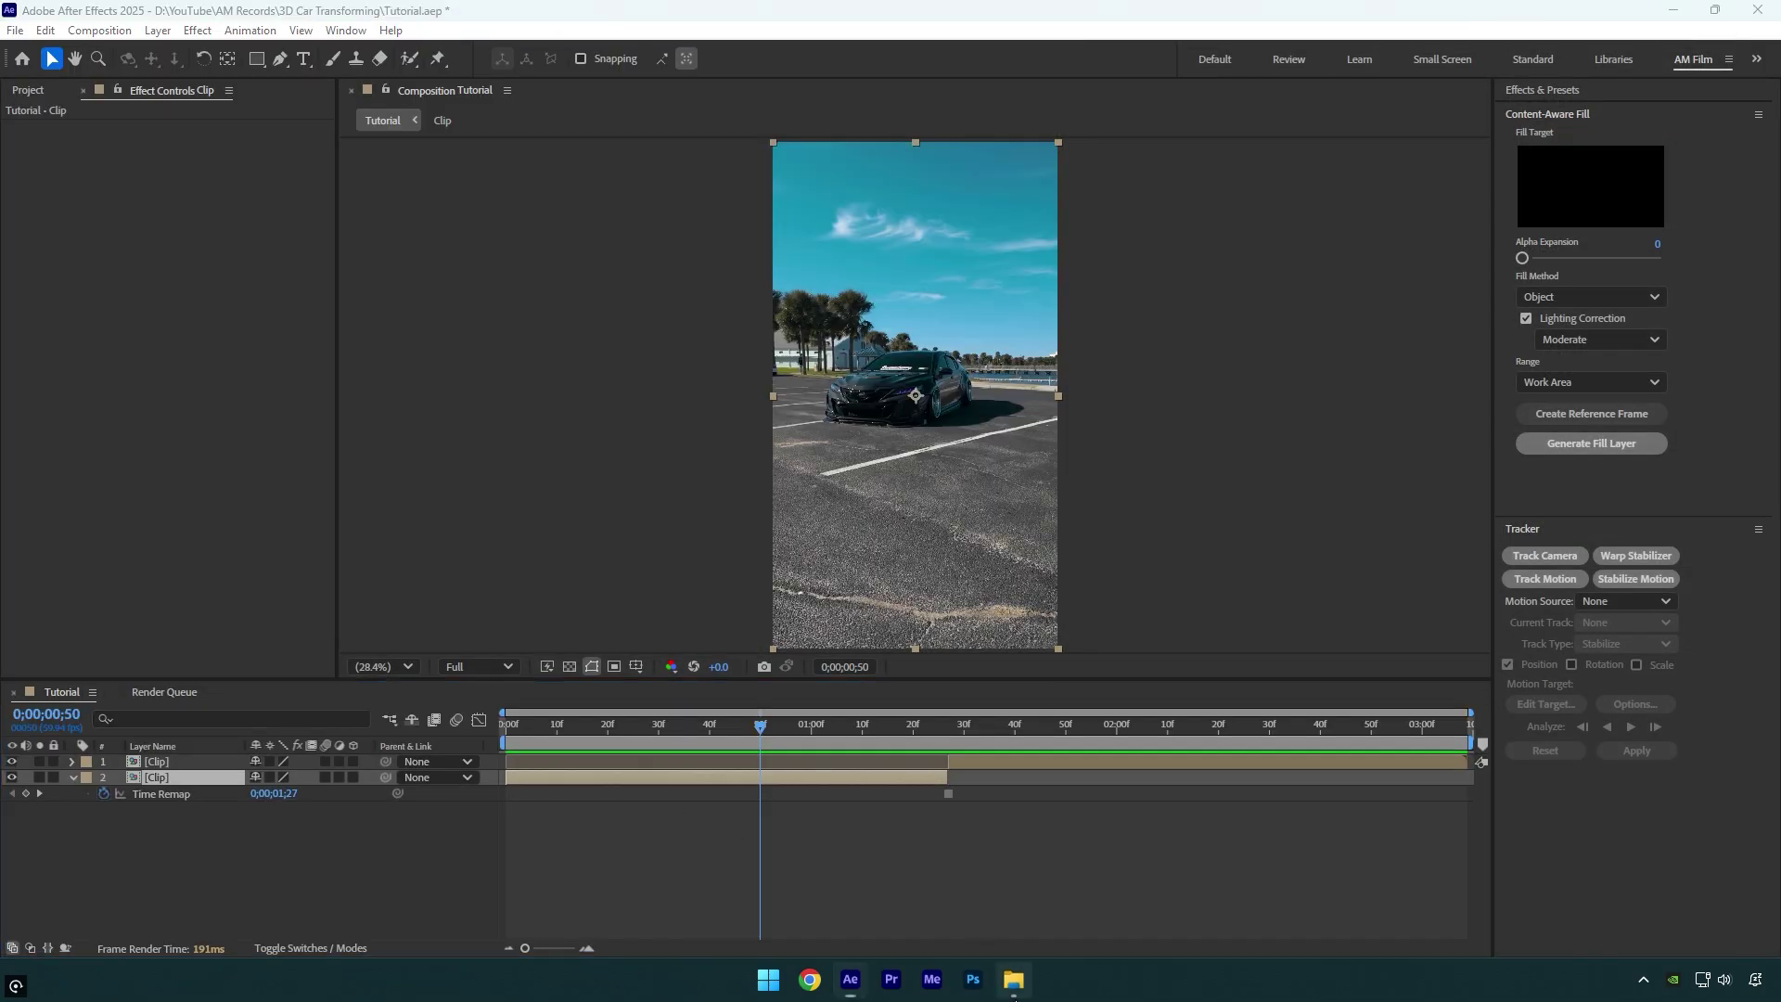
Import Clean.png into the timeline, trimmed to the cut point and placed beneath the clips.
{"action": "left_click", "coordinate": [1013, 980]}
{"action": "left_click_drag", "start_coordinate": [783, 200], "coordinate": [236, 868]}
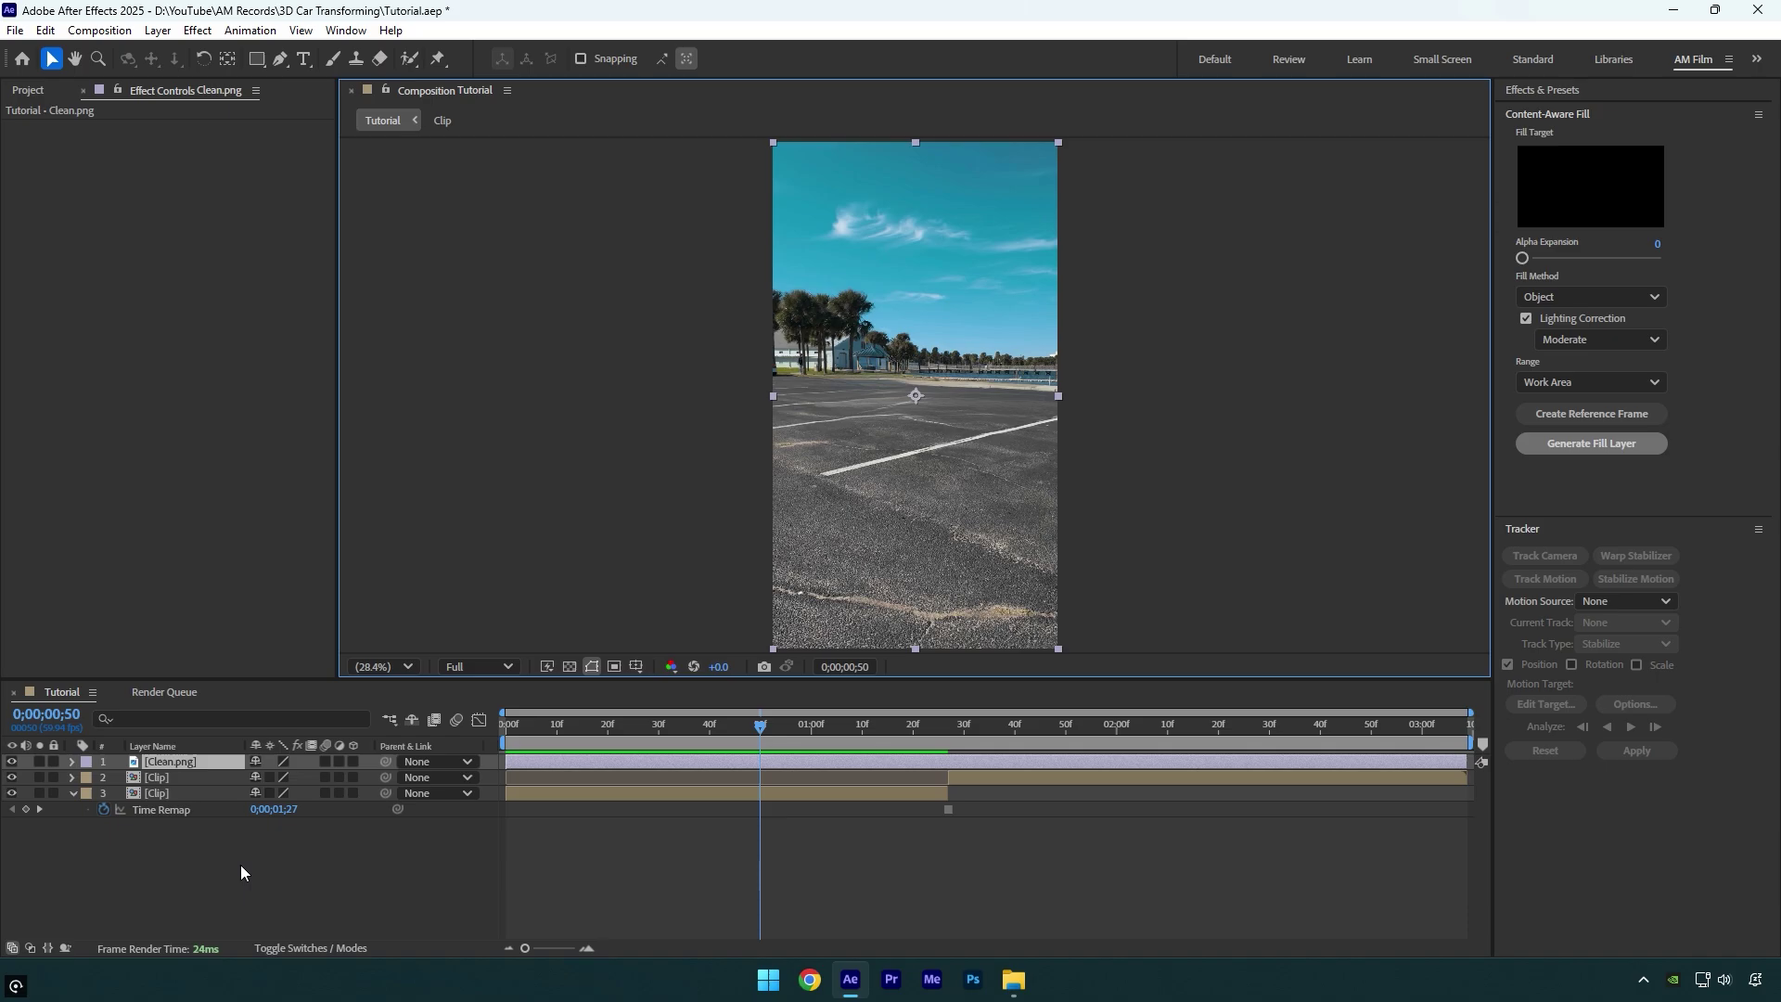
{"action": "left_click_drag", "start_coordinate": [1470, 764], "coordinate": [901, 773]}
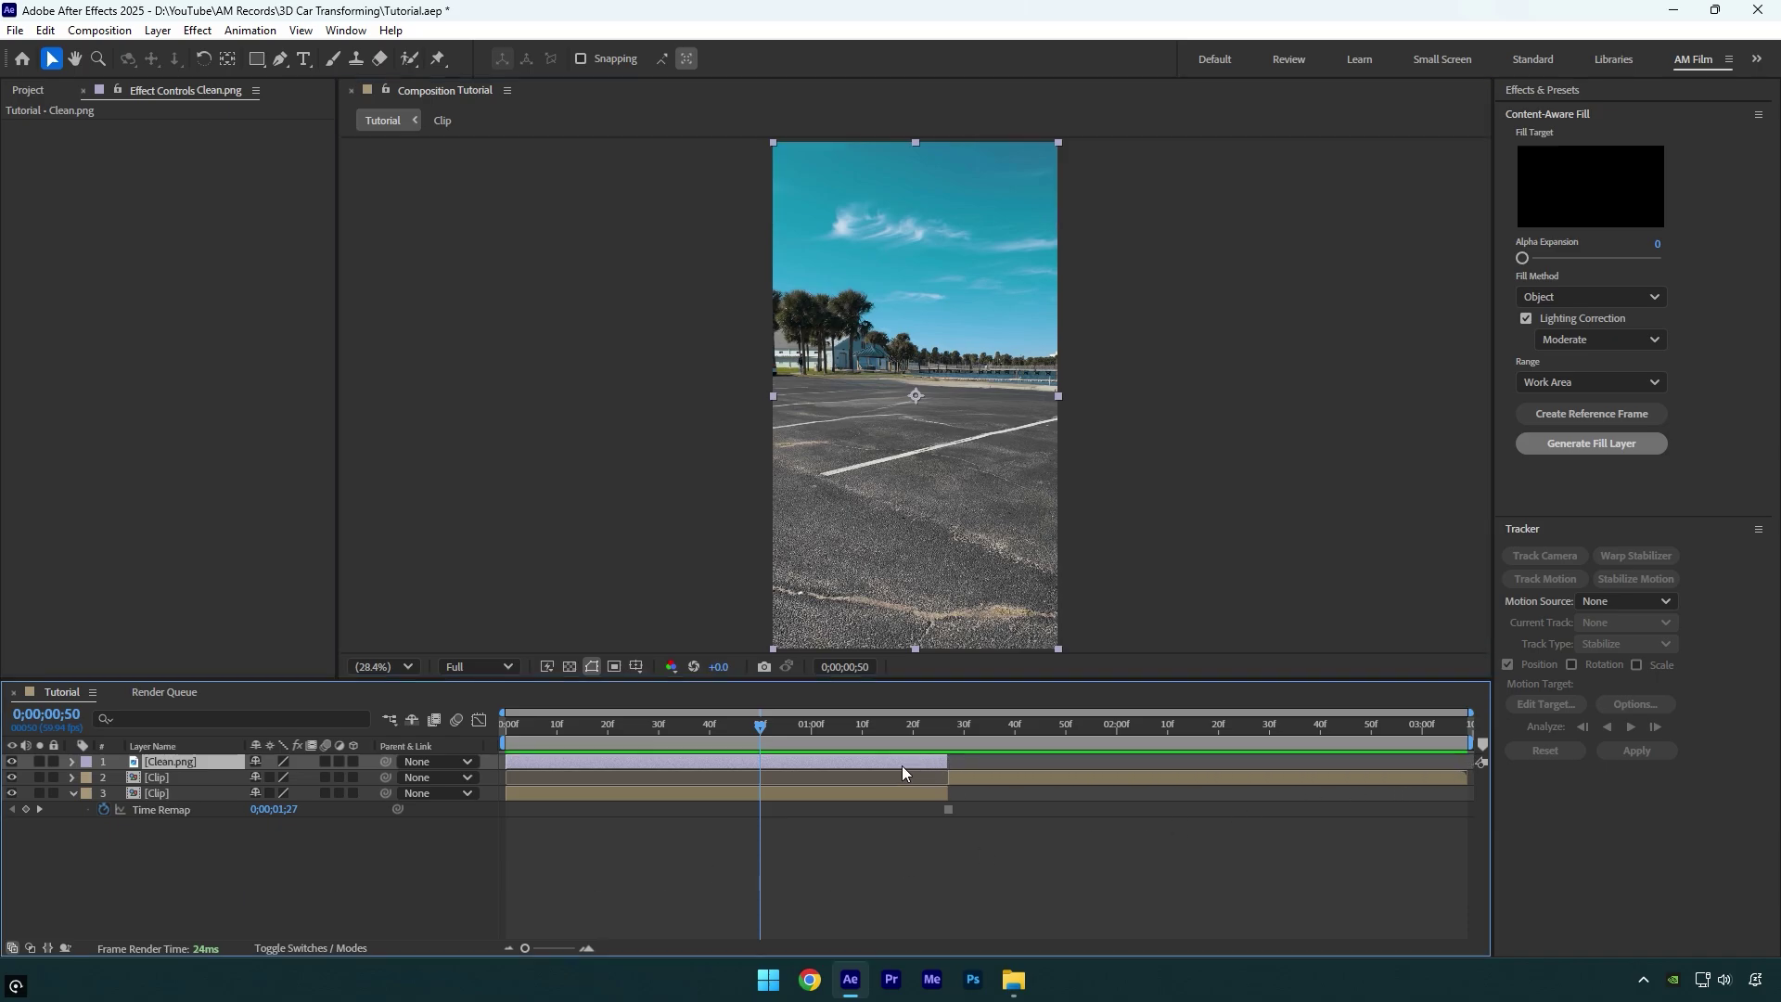
{"action": "mouse_move", "coordinate": [208, 767]}
{"action": "left_mouse_down"}
{"action": "mouse_move", "coordinate": [199, 787]}
{"action": "mouse_move", "coordinate": [150, 782]}
{"action": "left_mouse_up"}
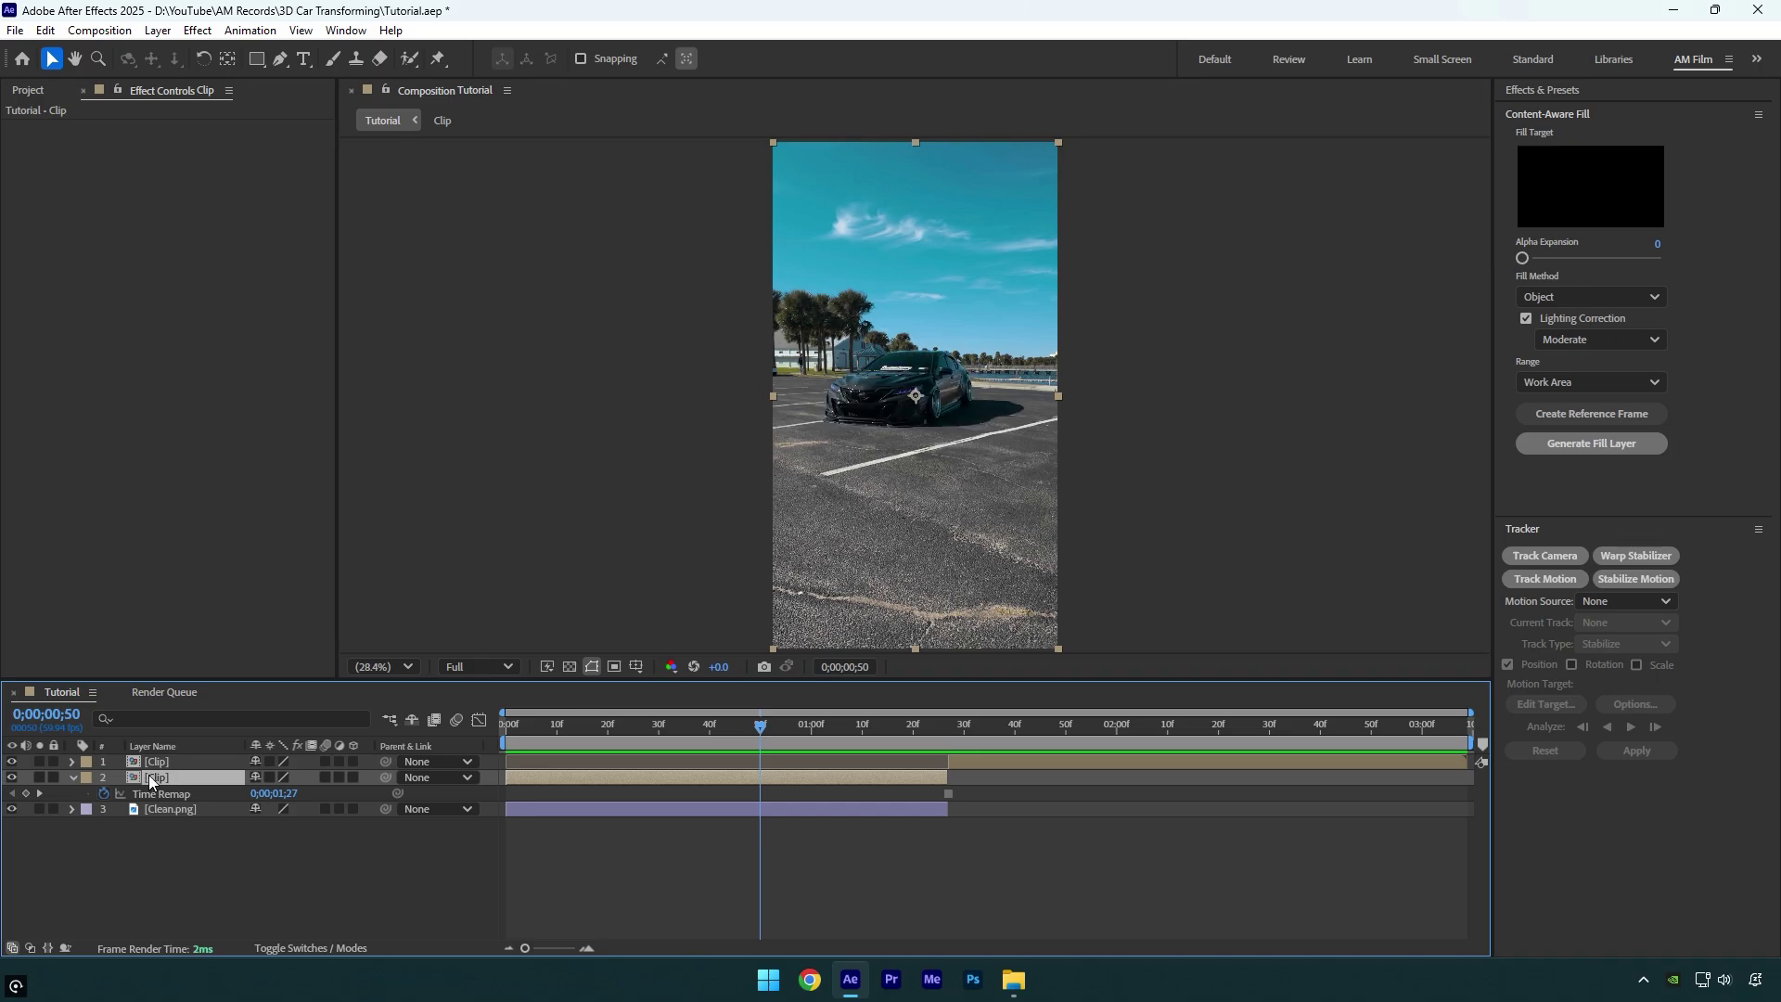
Pre-compose the frozen clip layer as Car only.
{"action": "right_click", "coordinate": [150, 782]}
{"action": "left_click", "coordinate": [219, 650]}
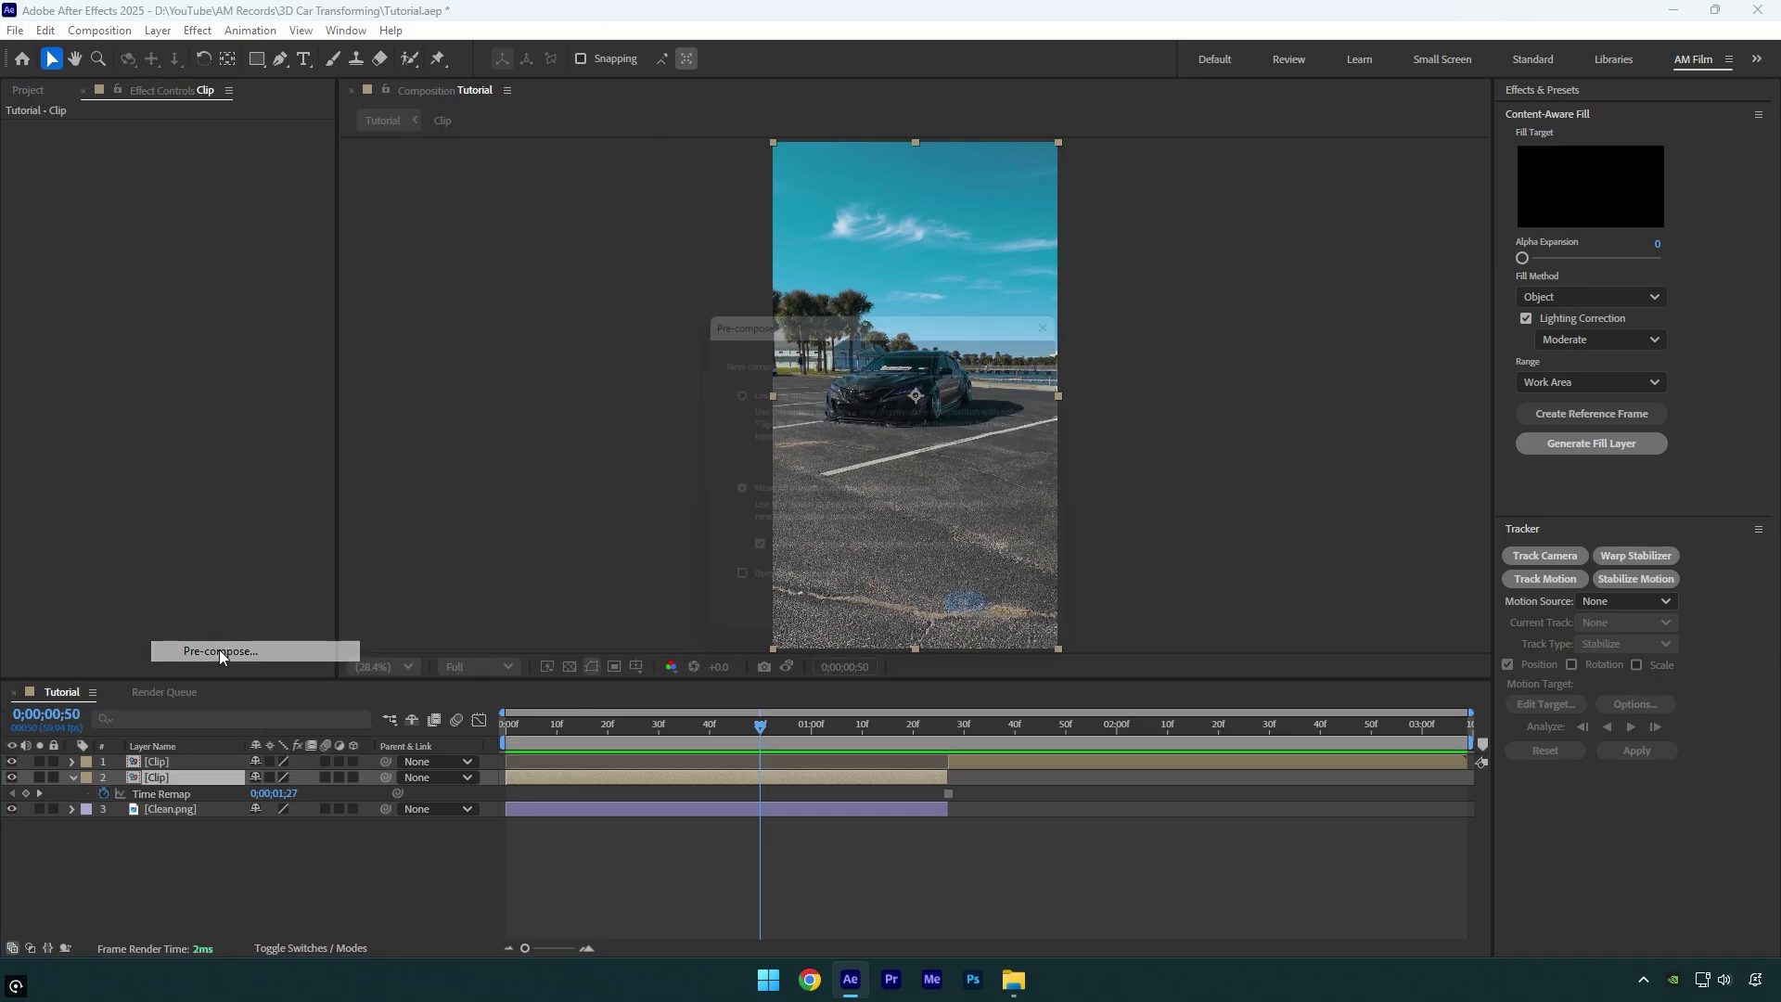
{"action": "type", "text": "Car only"}
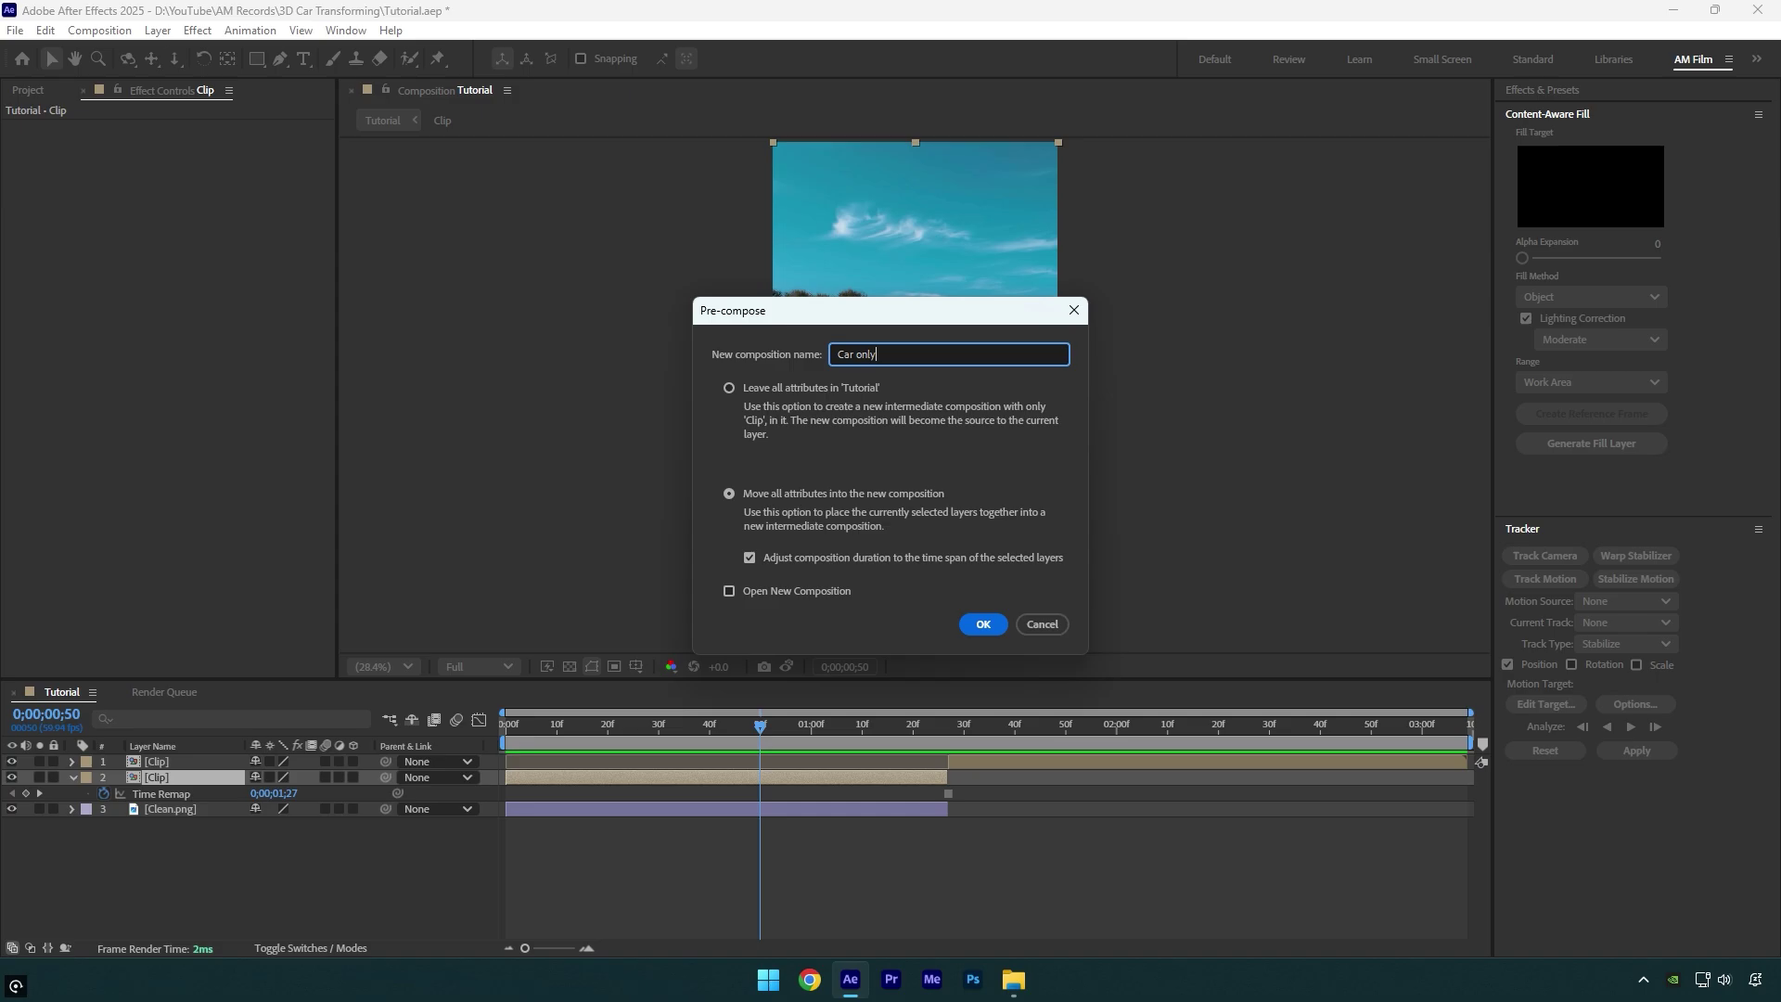
{"action": "key", "text": "Return"}
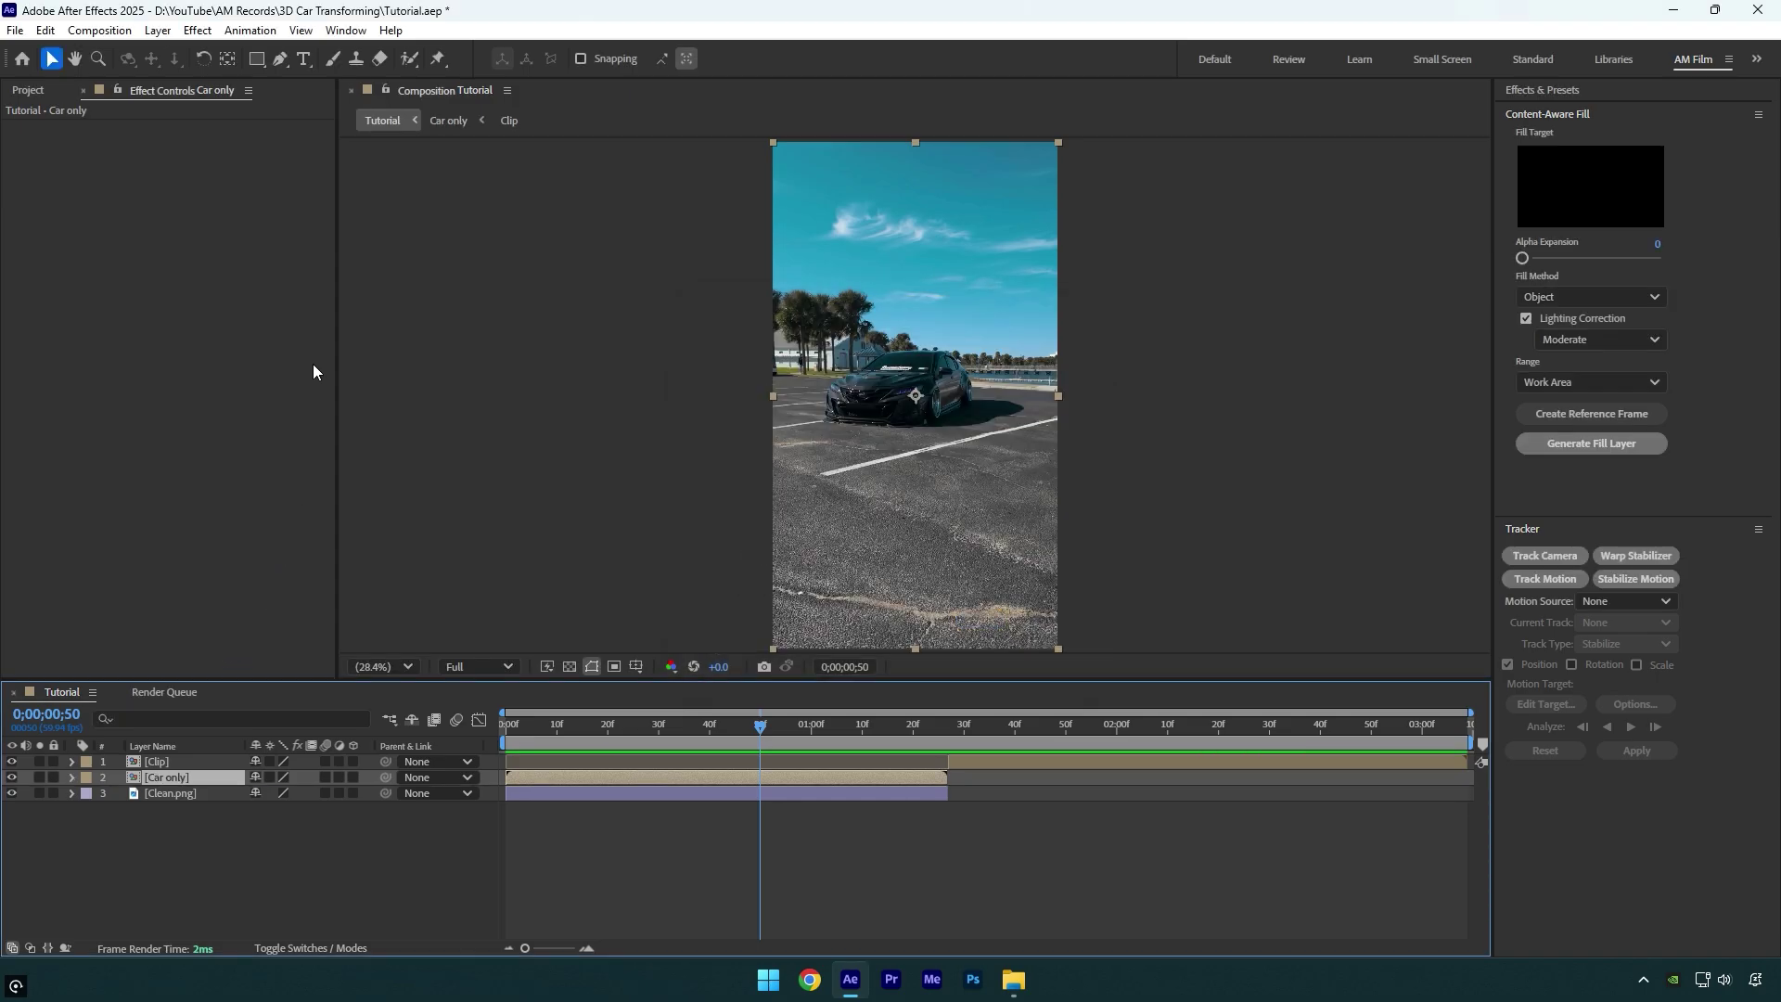
Trace a Pen-tool mask around the car on Car only and toggle the layer to check it.
{"action": "left_click", "coordinate": [281, 60]}
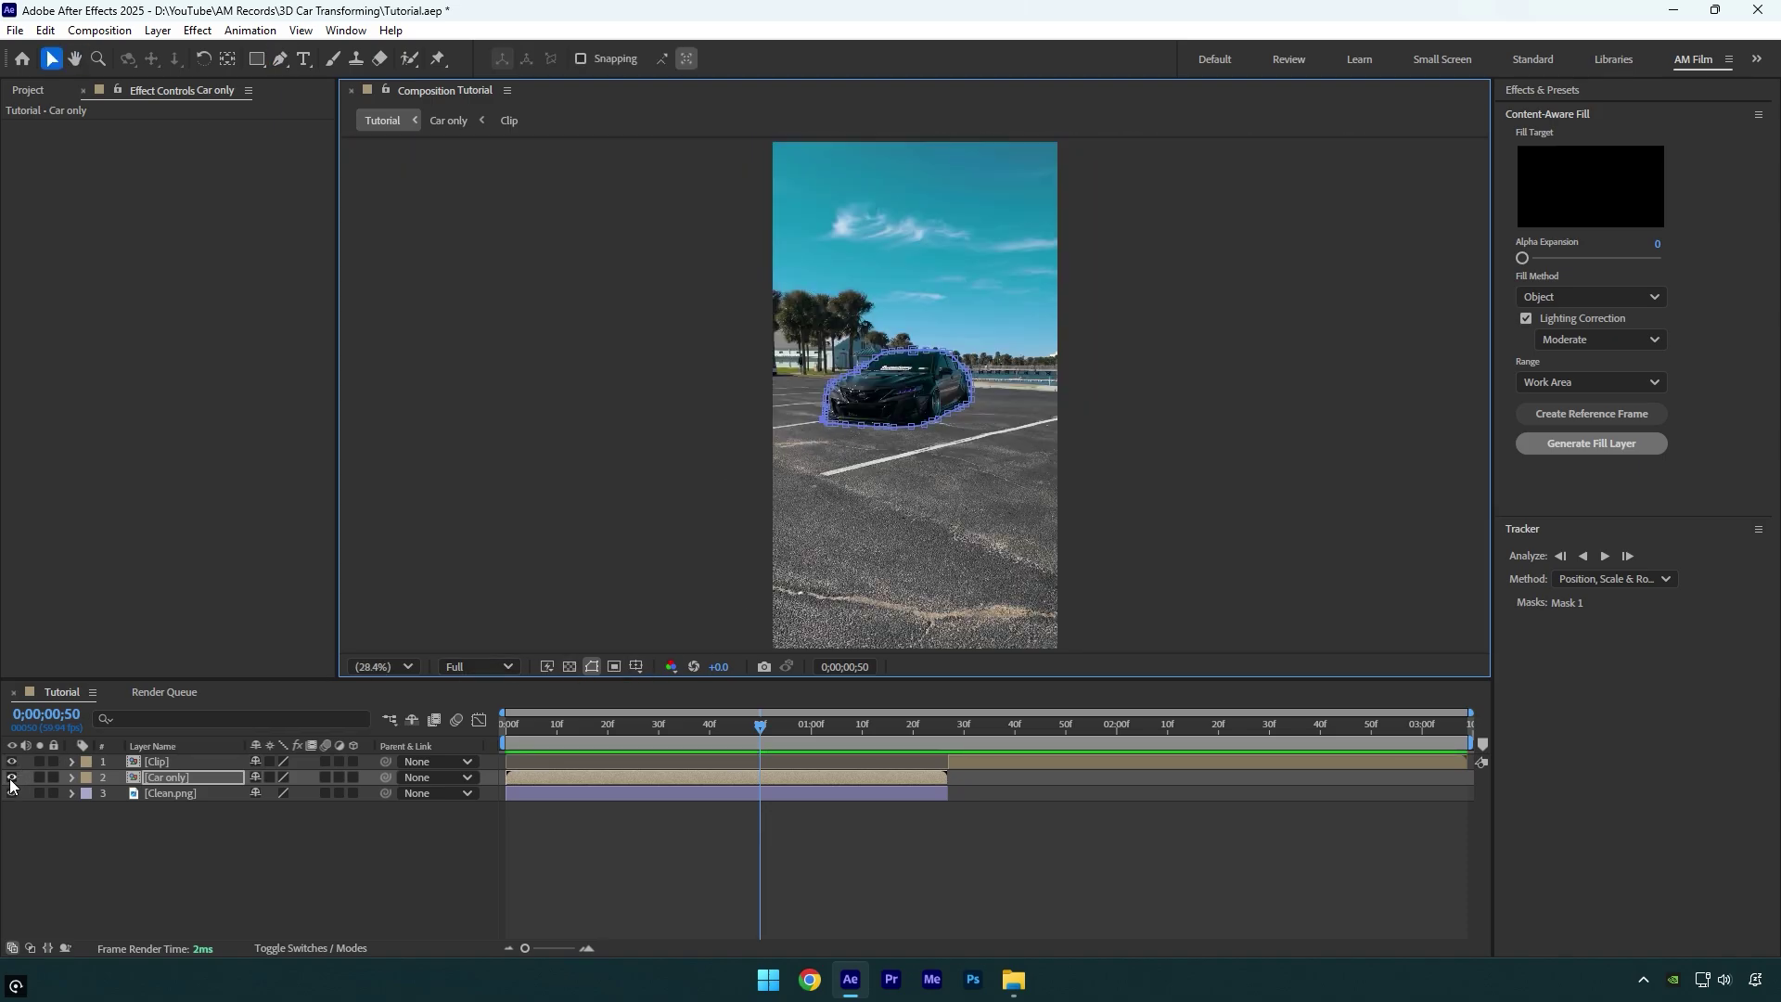
{"action": "left_click", "coordinate": [11, 784]}
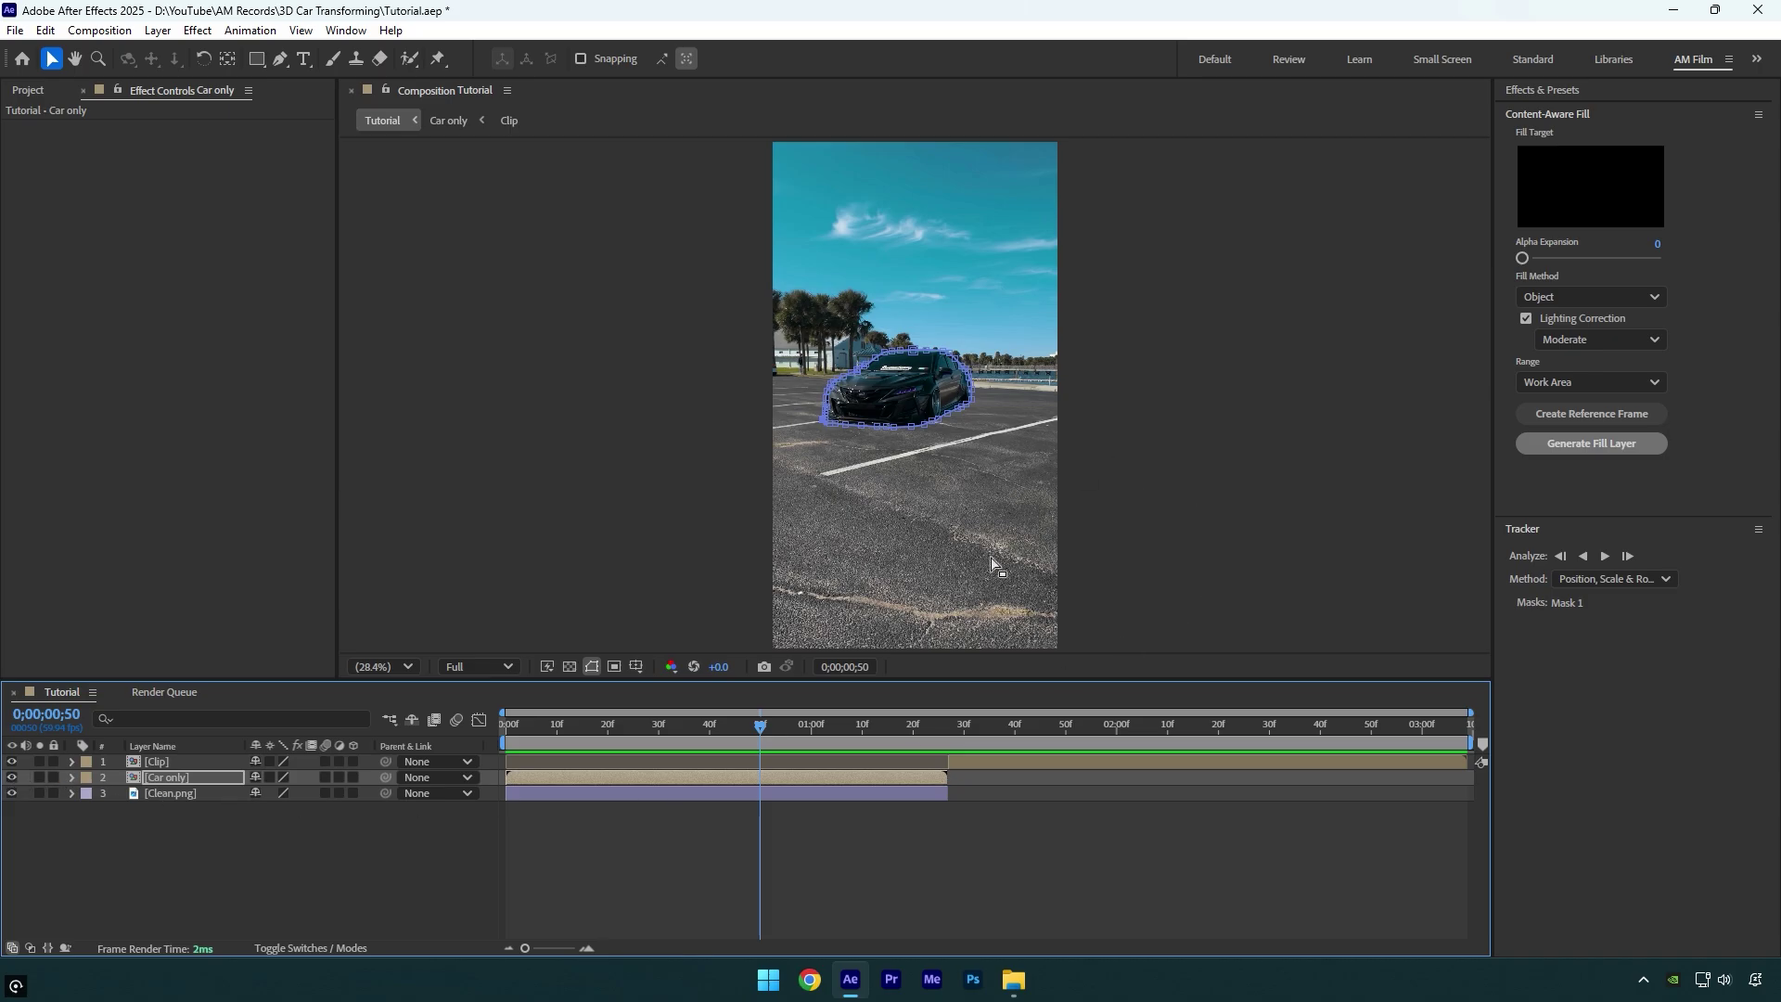
Pre-compose the masked car layer again as Car only.
{"action": "right_click", "coordinate": [167, 781]}
{"action": "left_click", "coordinate": [226, 660]}
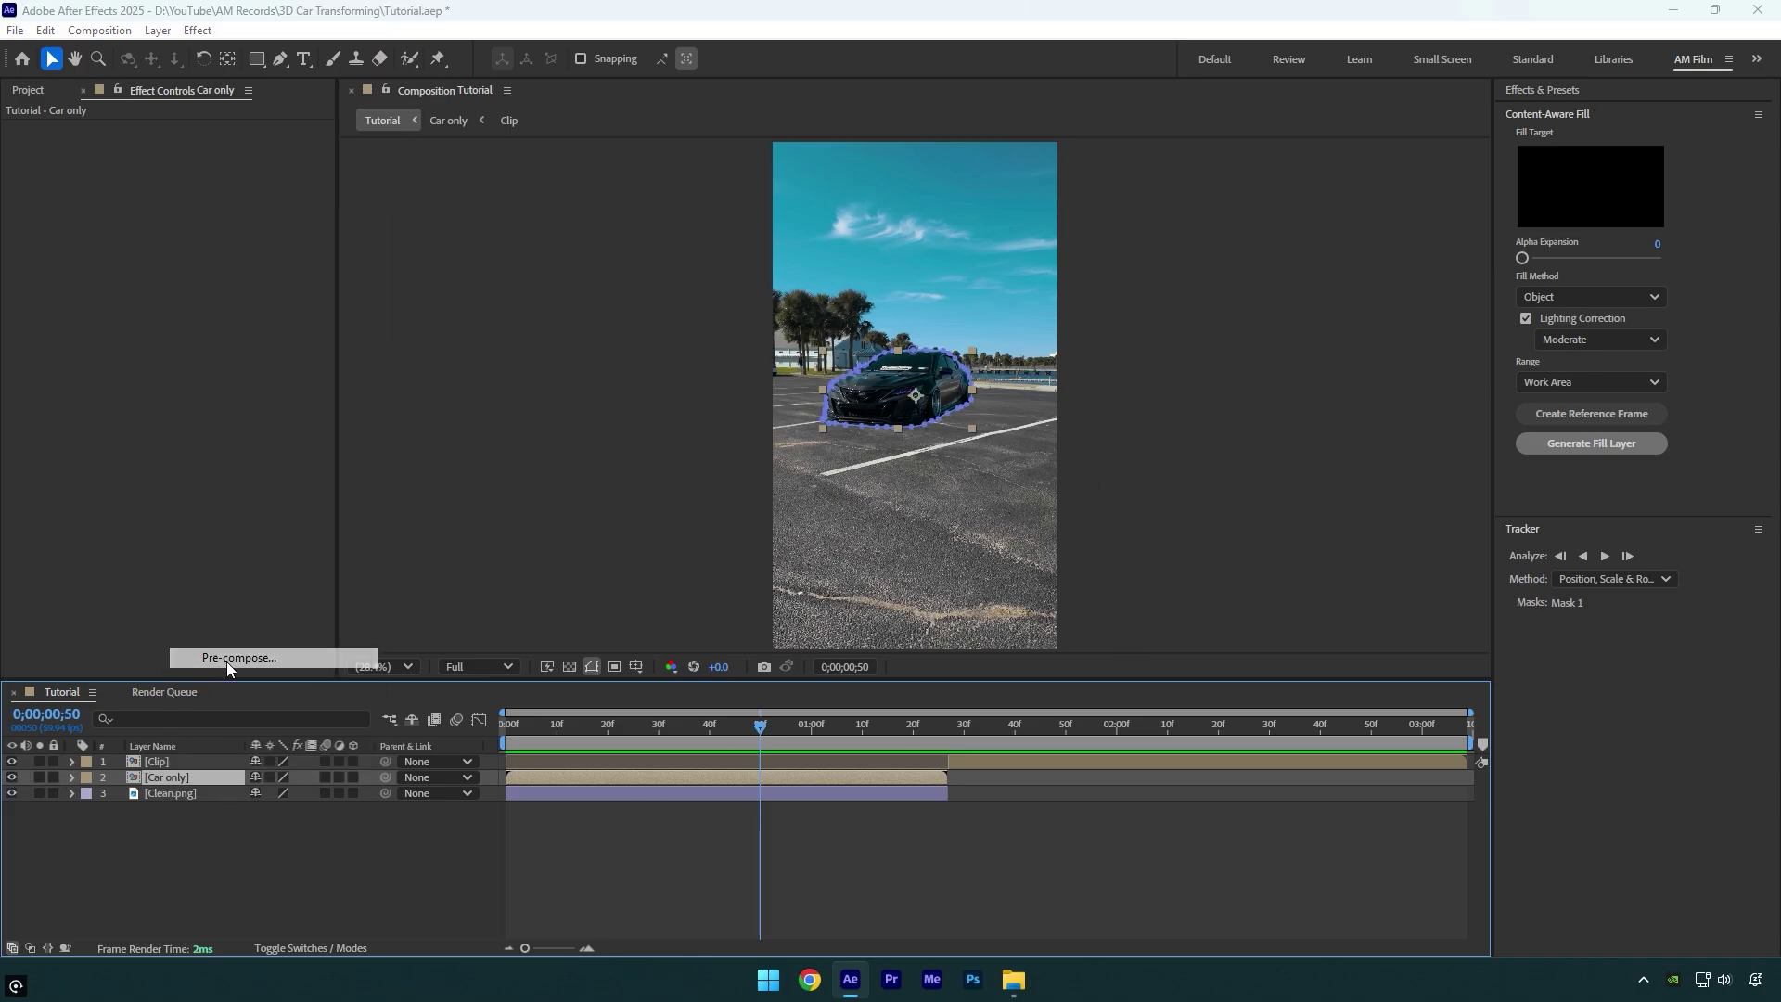
{"action": "type", "text": "Car only"}
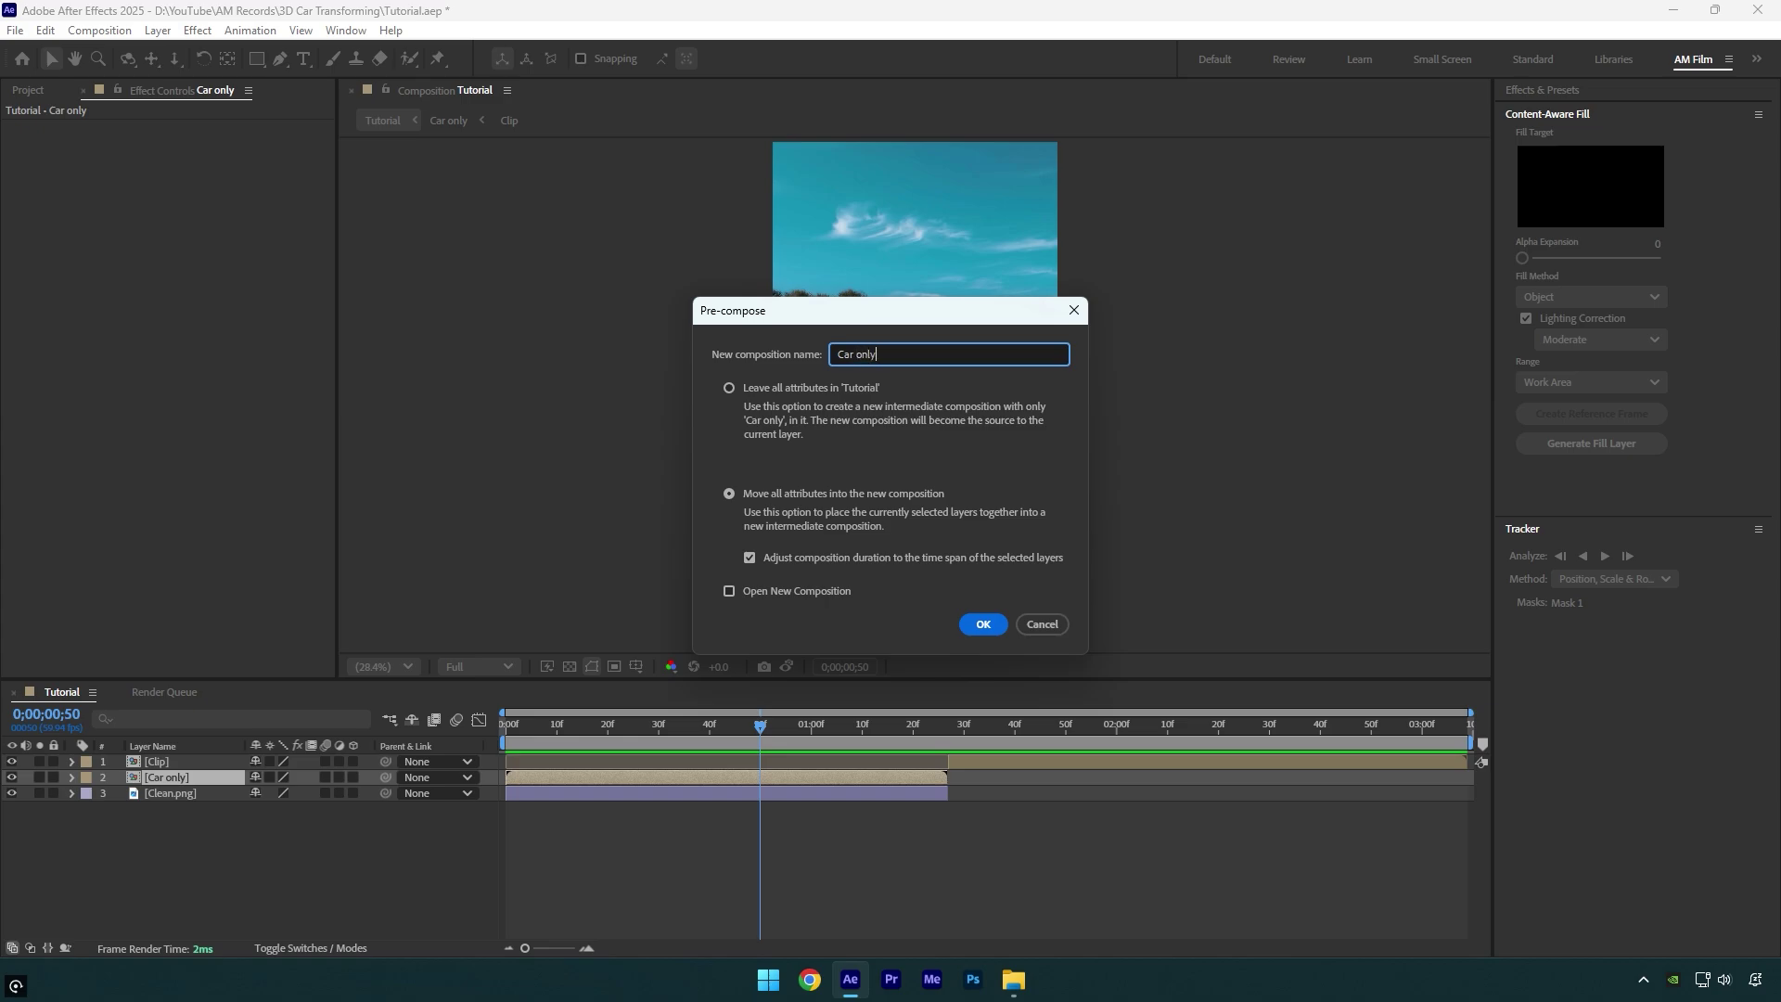
{"action": "left_click", "coordinate": [985, 624]}
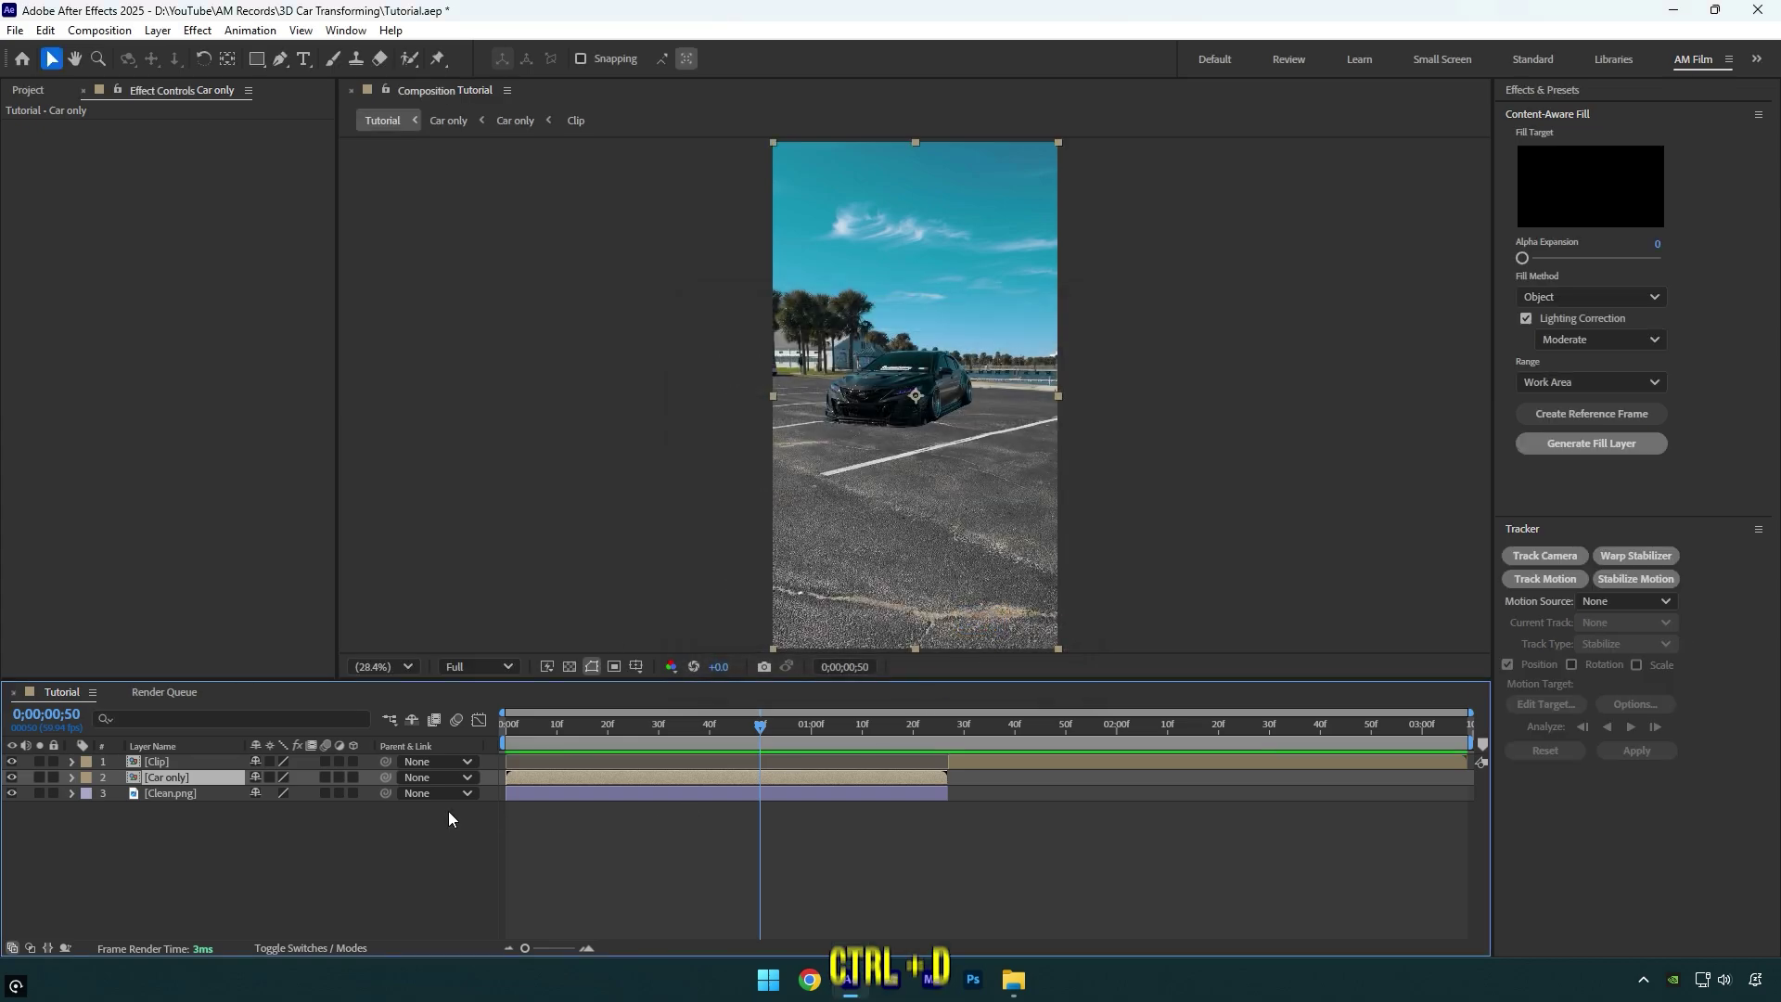
Duplicate Car only and rename the copy Textures.
{"action": "key", "text": "ctrl+d"}
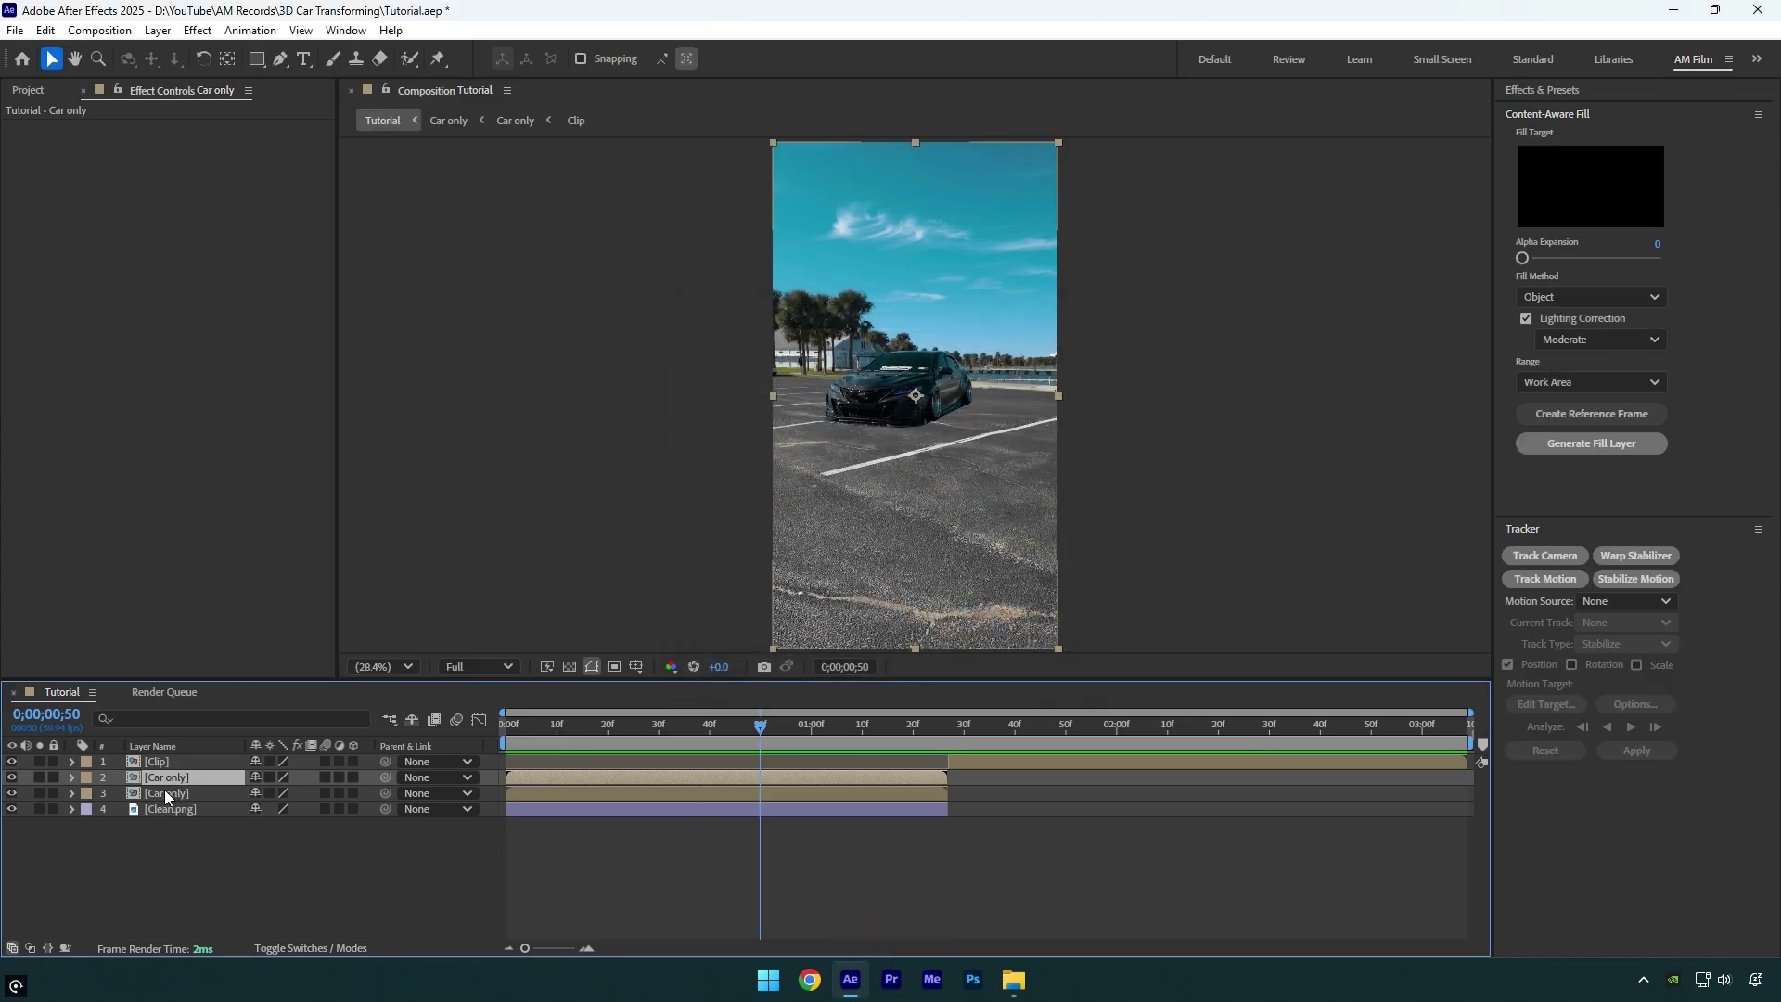
{"action": "left_click", "coordinate": [165, 793]}
{"action": "right_click", "coordinate": [167, 792]}
{"action": "left_click", "coordinate": [212, 738]}
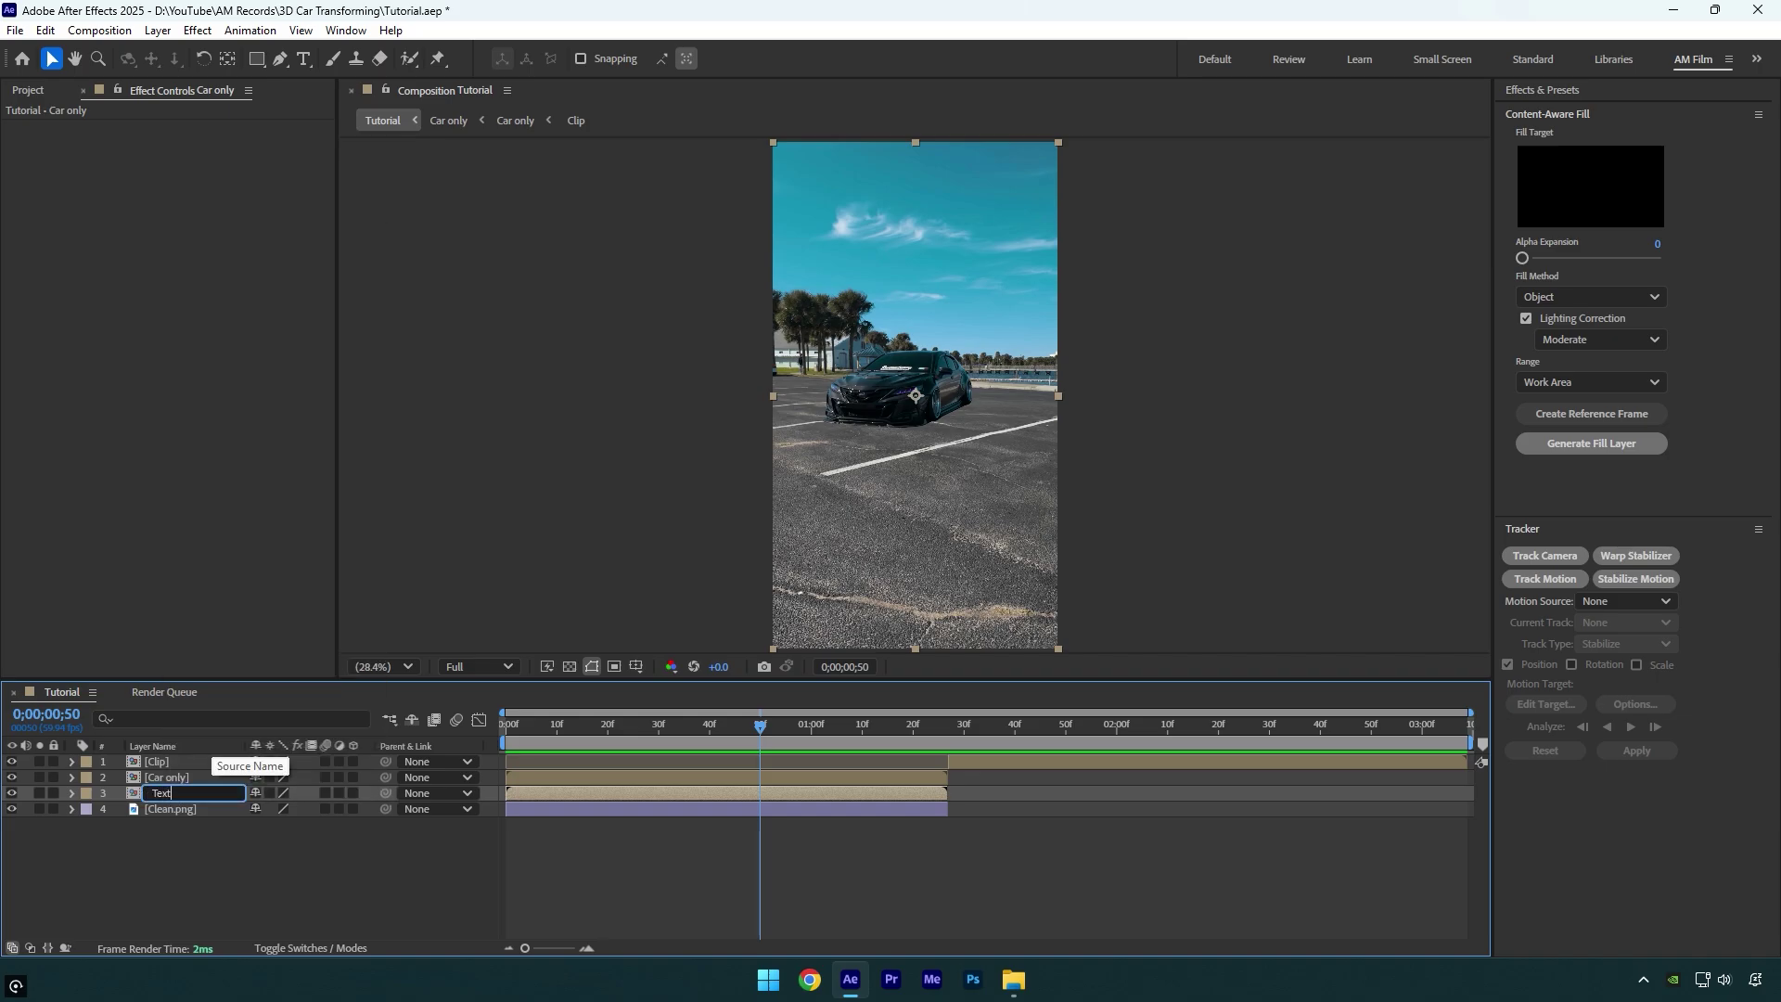
{"action": "type", "text": "Textures"}
{"action": "key", "text": "Return"}
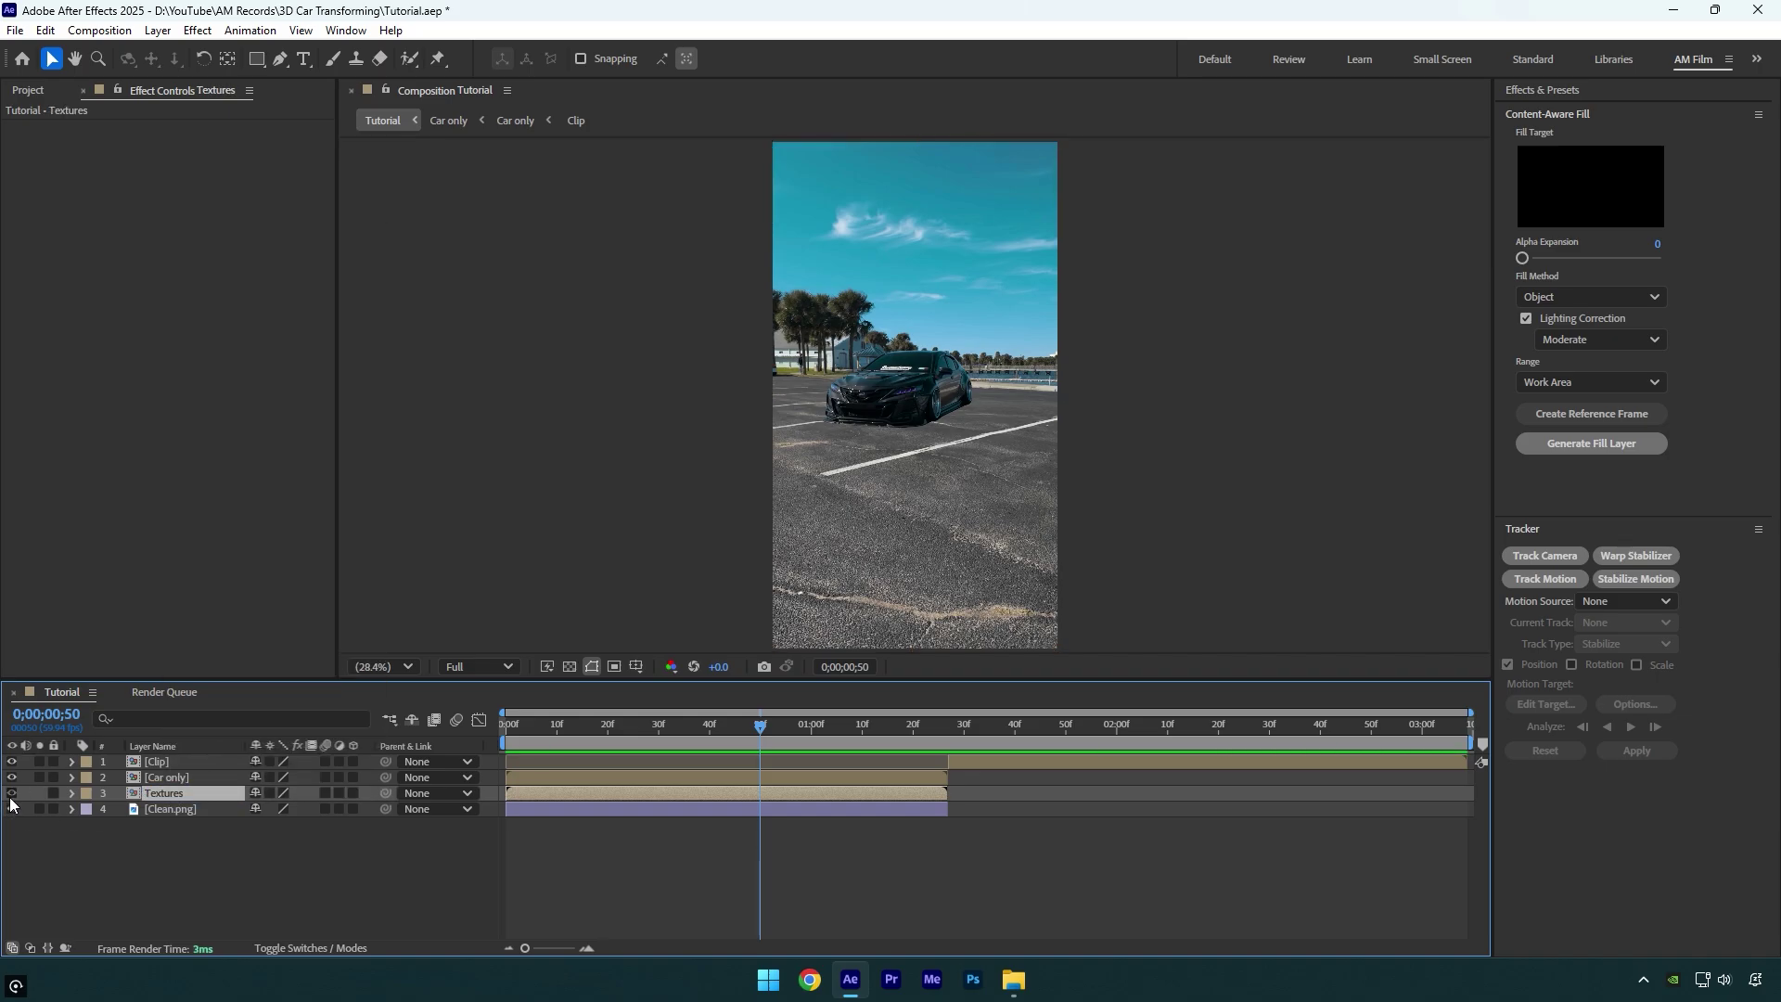
Hide the Textures and Clean.png layers, leaving Car only selected.
{"action": "left_click", "coordinate": [11, 793]}
{"action": "left_click", "coordinate": [12, 809]}
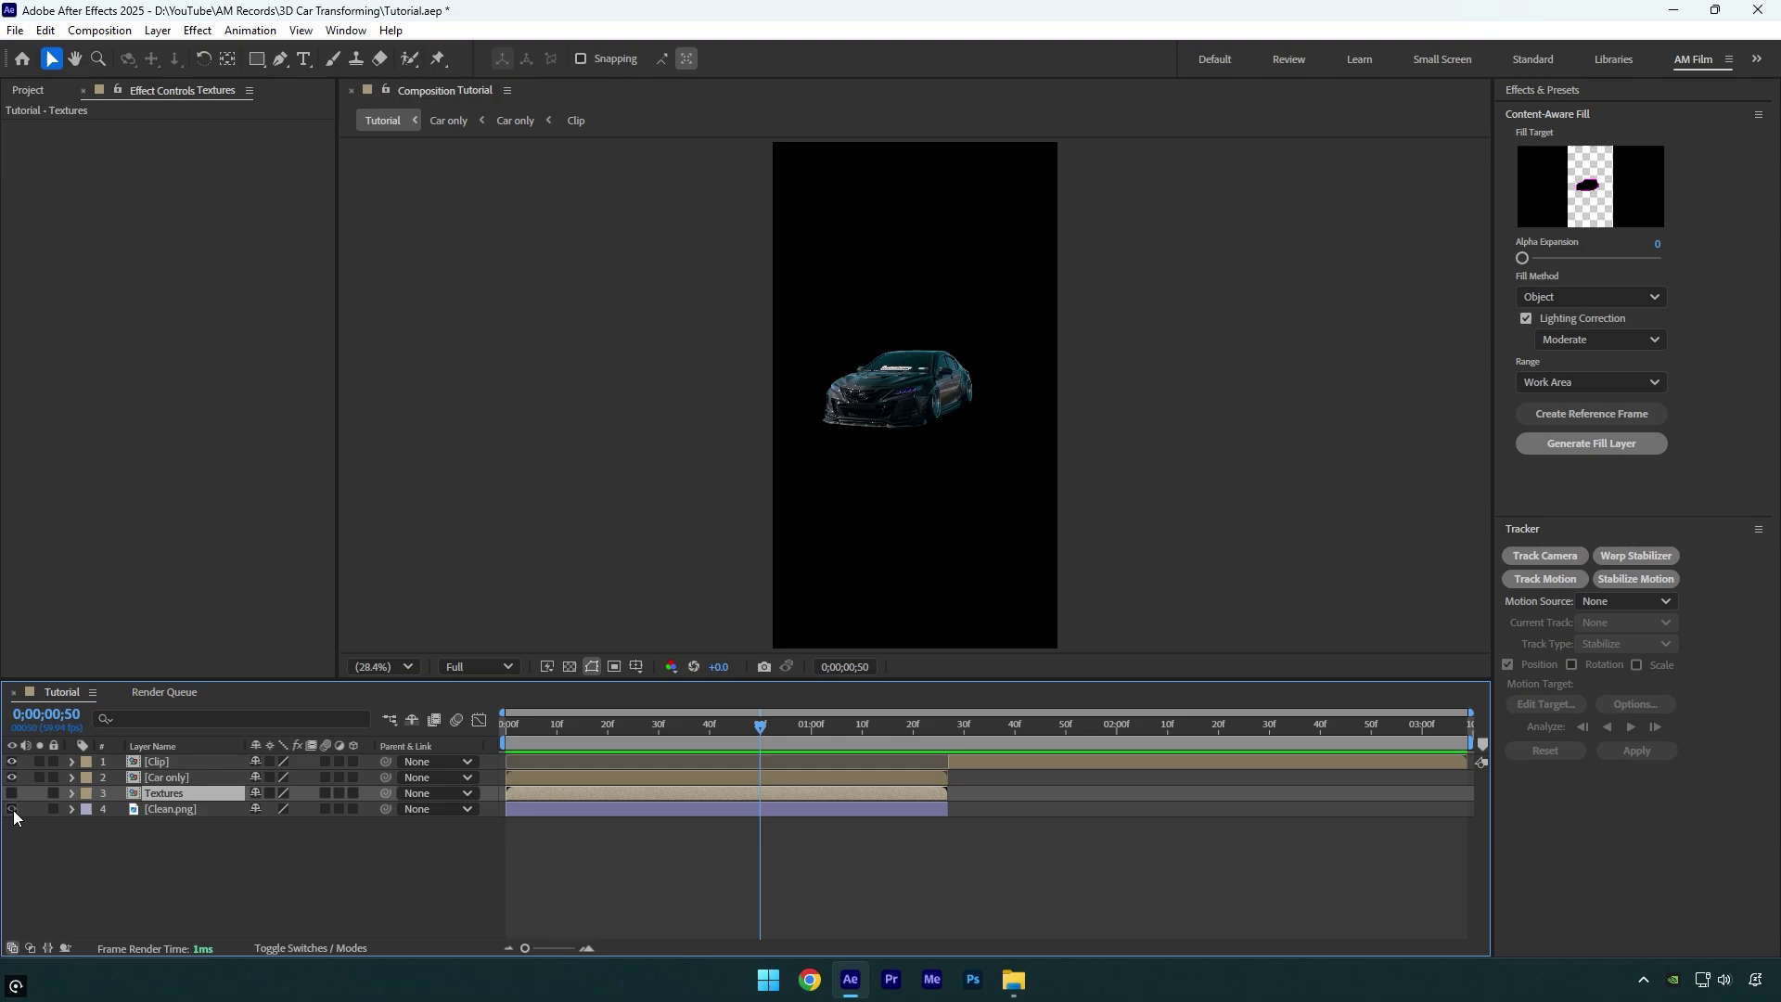
{"action": "left_click", "coordinate": [168, 779]}
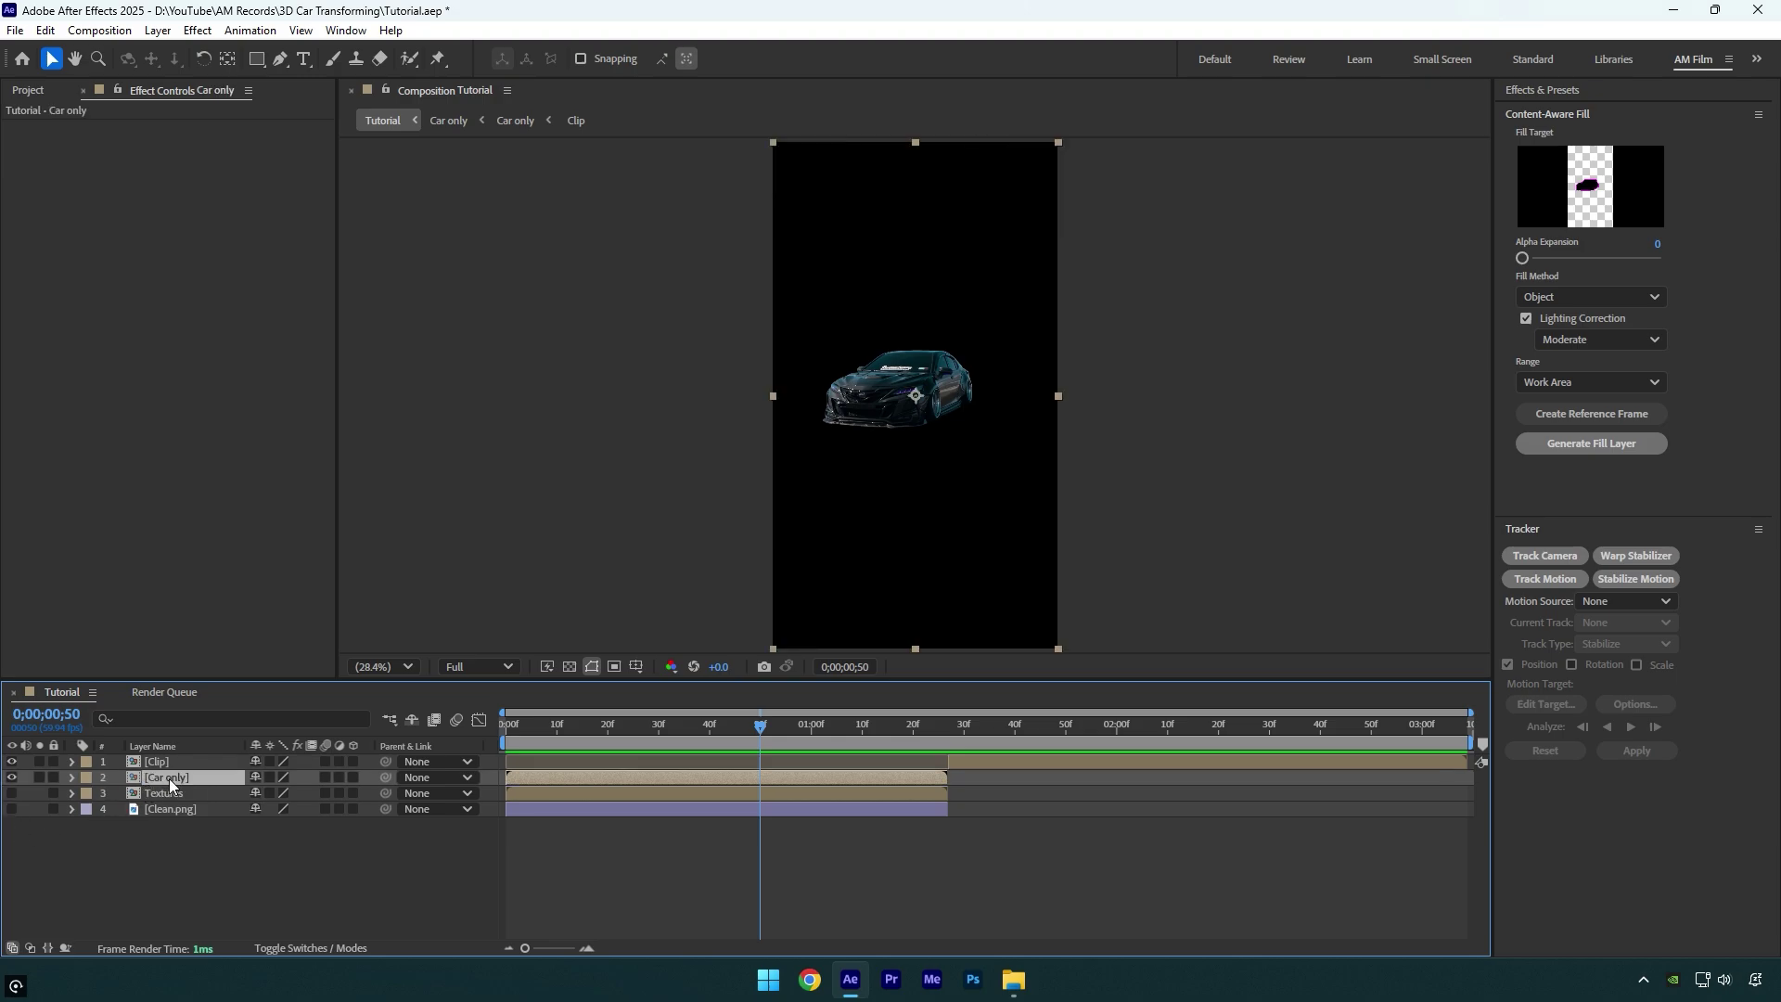
Mask the left headlight as Mask 1 with its mode set to None.
{"action": "key", "text": "slash"}
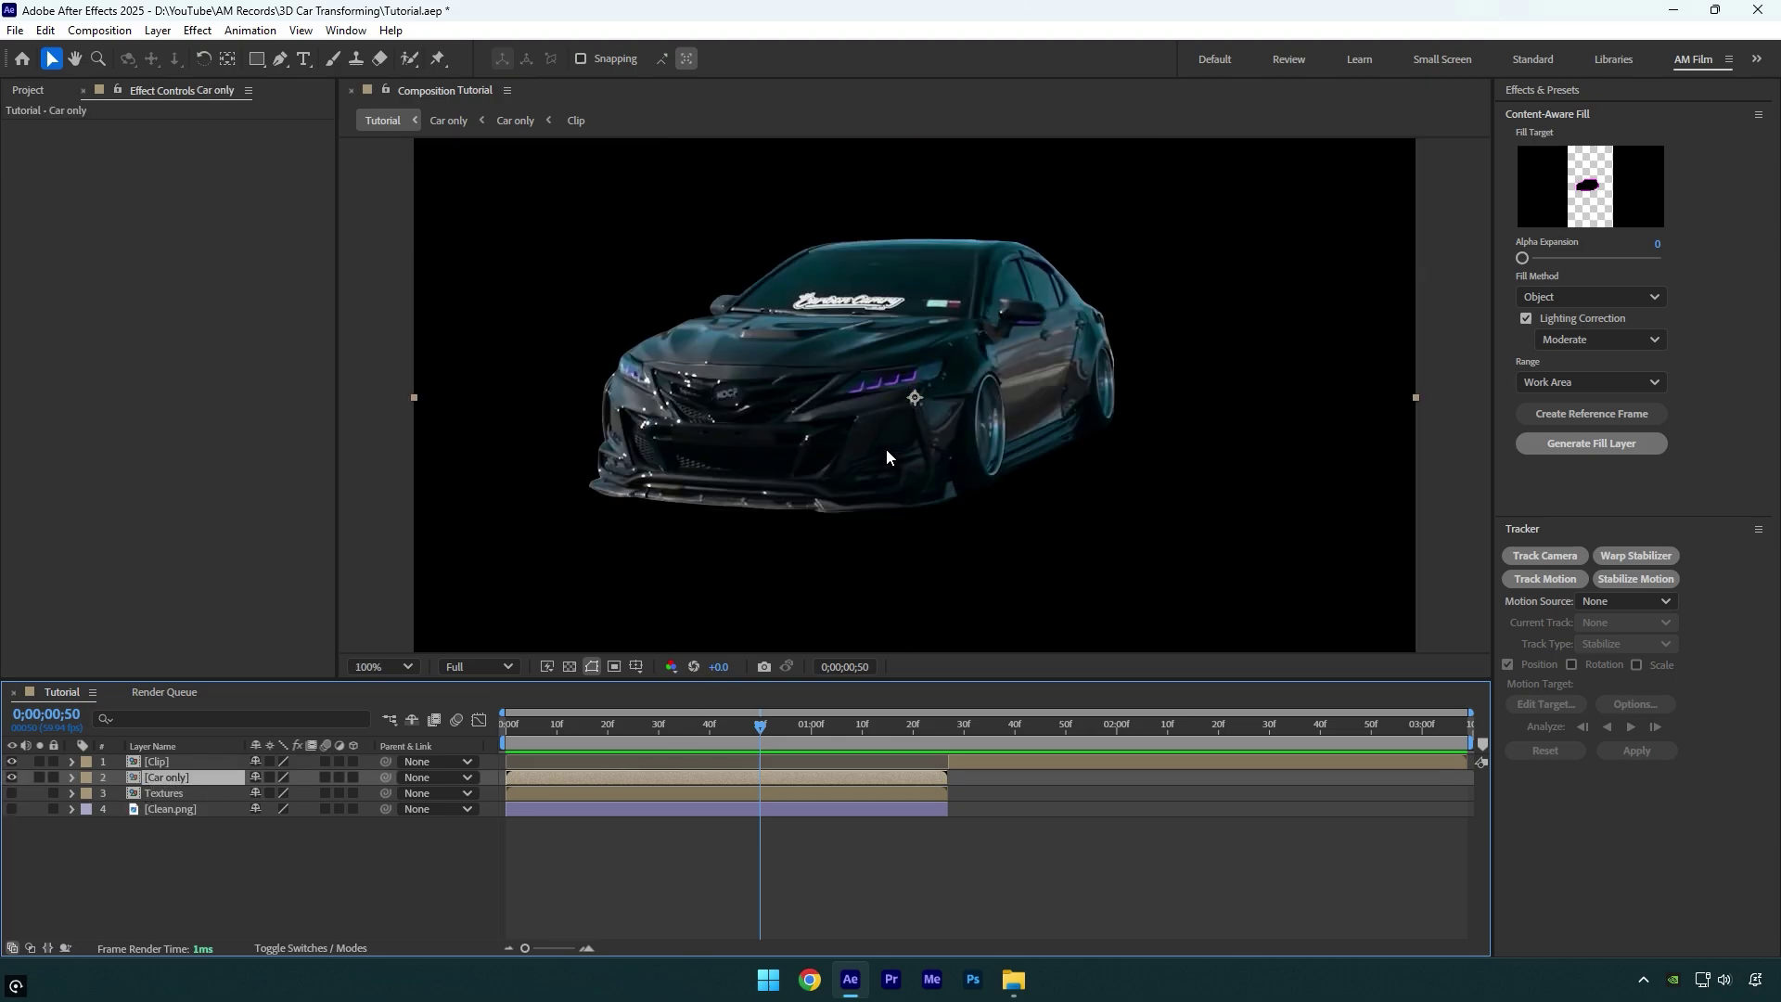
{"action": "left_click", "coordinate": [281, 59]}
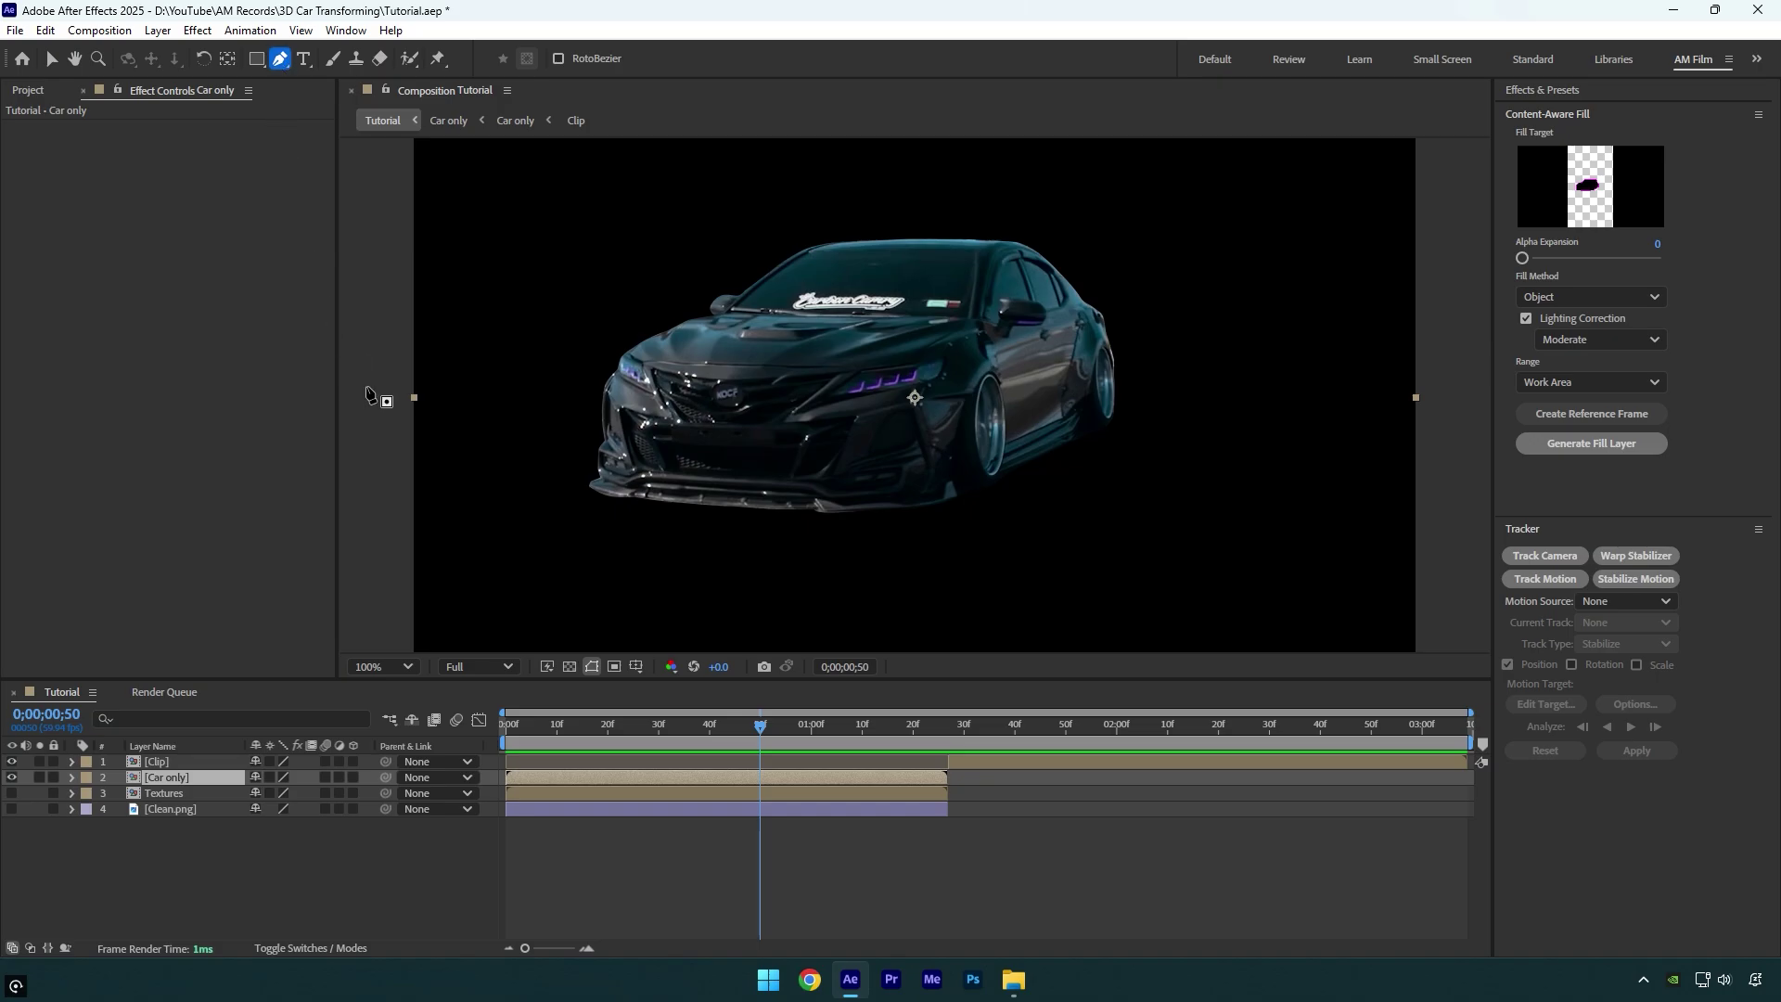
{"action": "scroll", "coordinate": [667, 406], "scroll_direction": "up", "scroll_amount": 2}
{"action": "left_click", "coordinate": [568, 330]}
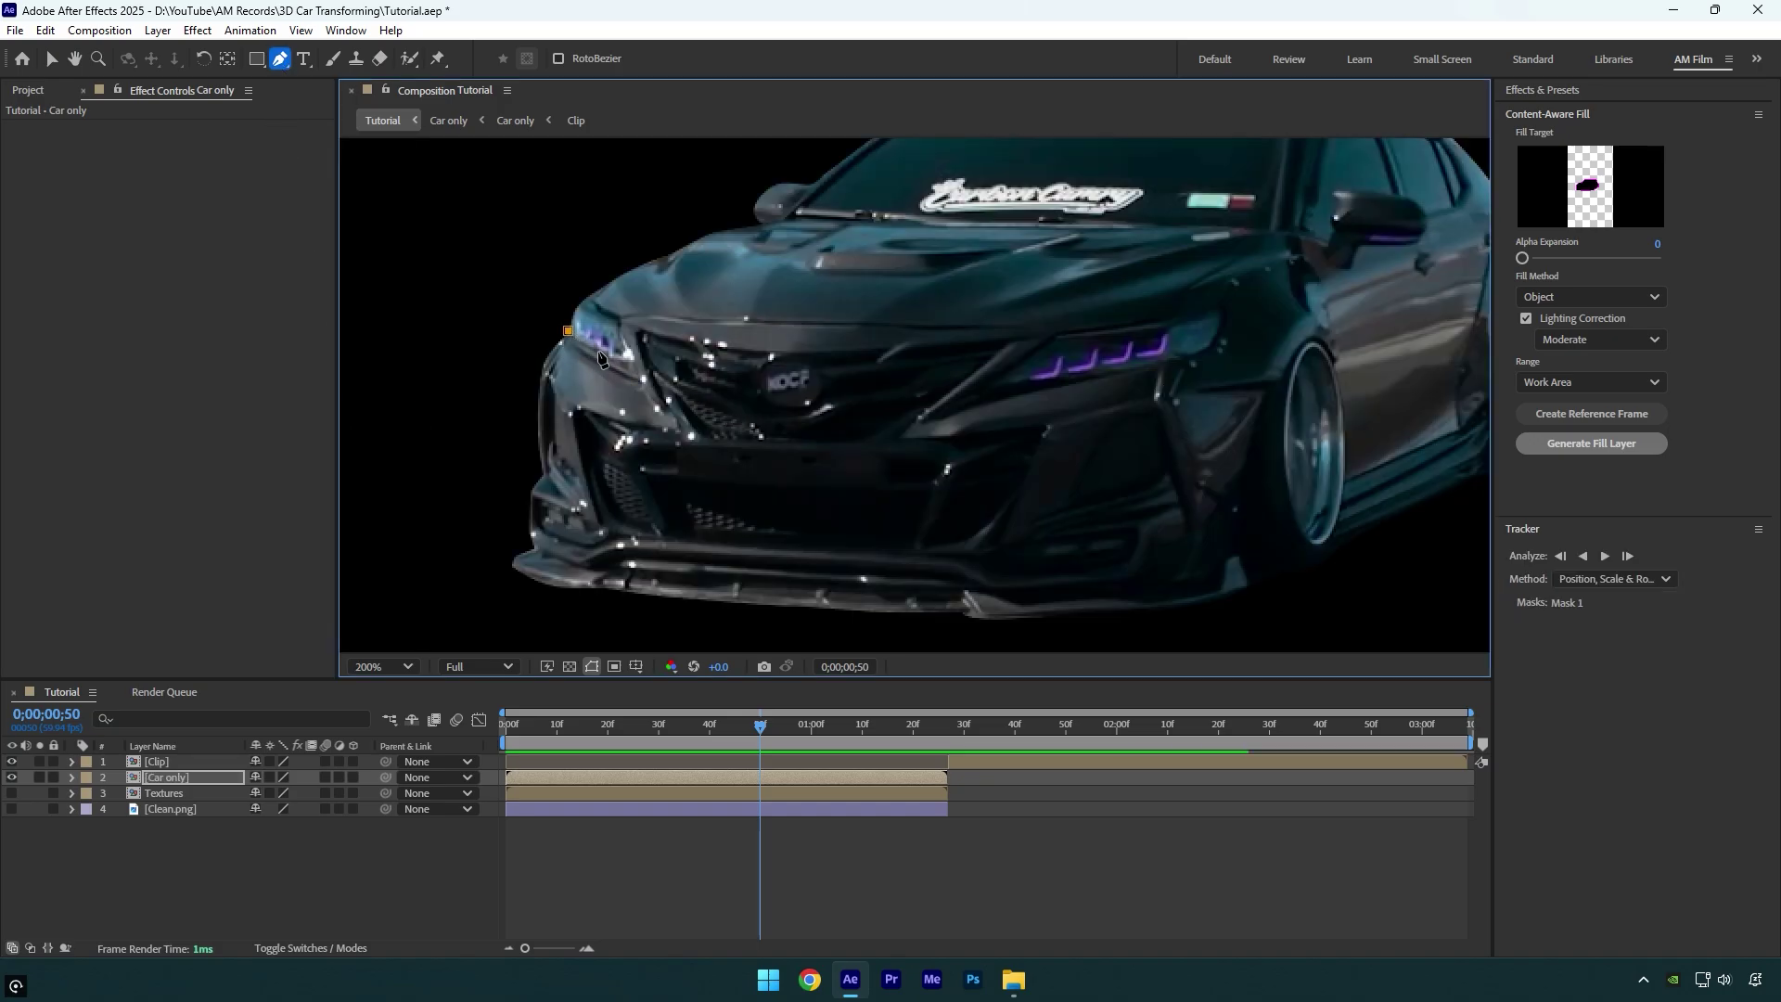
{"action": "left_click", "coordinate": [601, 358]}
{"action": "left_click", "coordinate": [612, 317]}
{"action": "left_click", "coordinate": [583, 303]}
{"action": "left_click", "coordinate": [568, 330]}
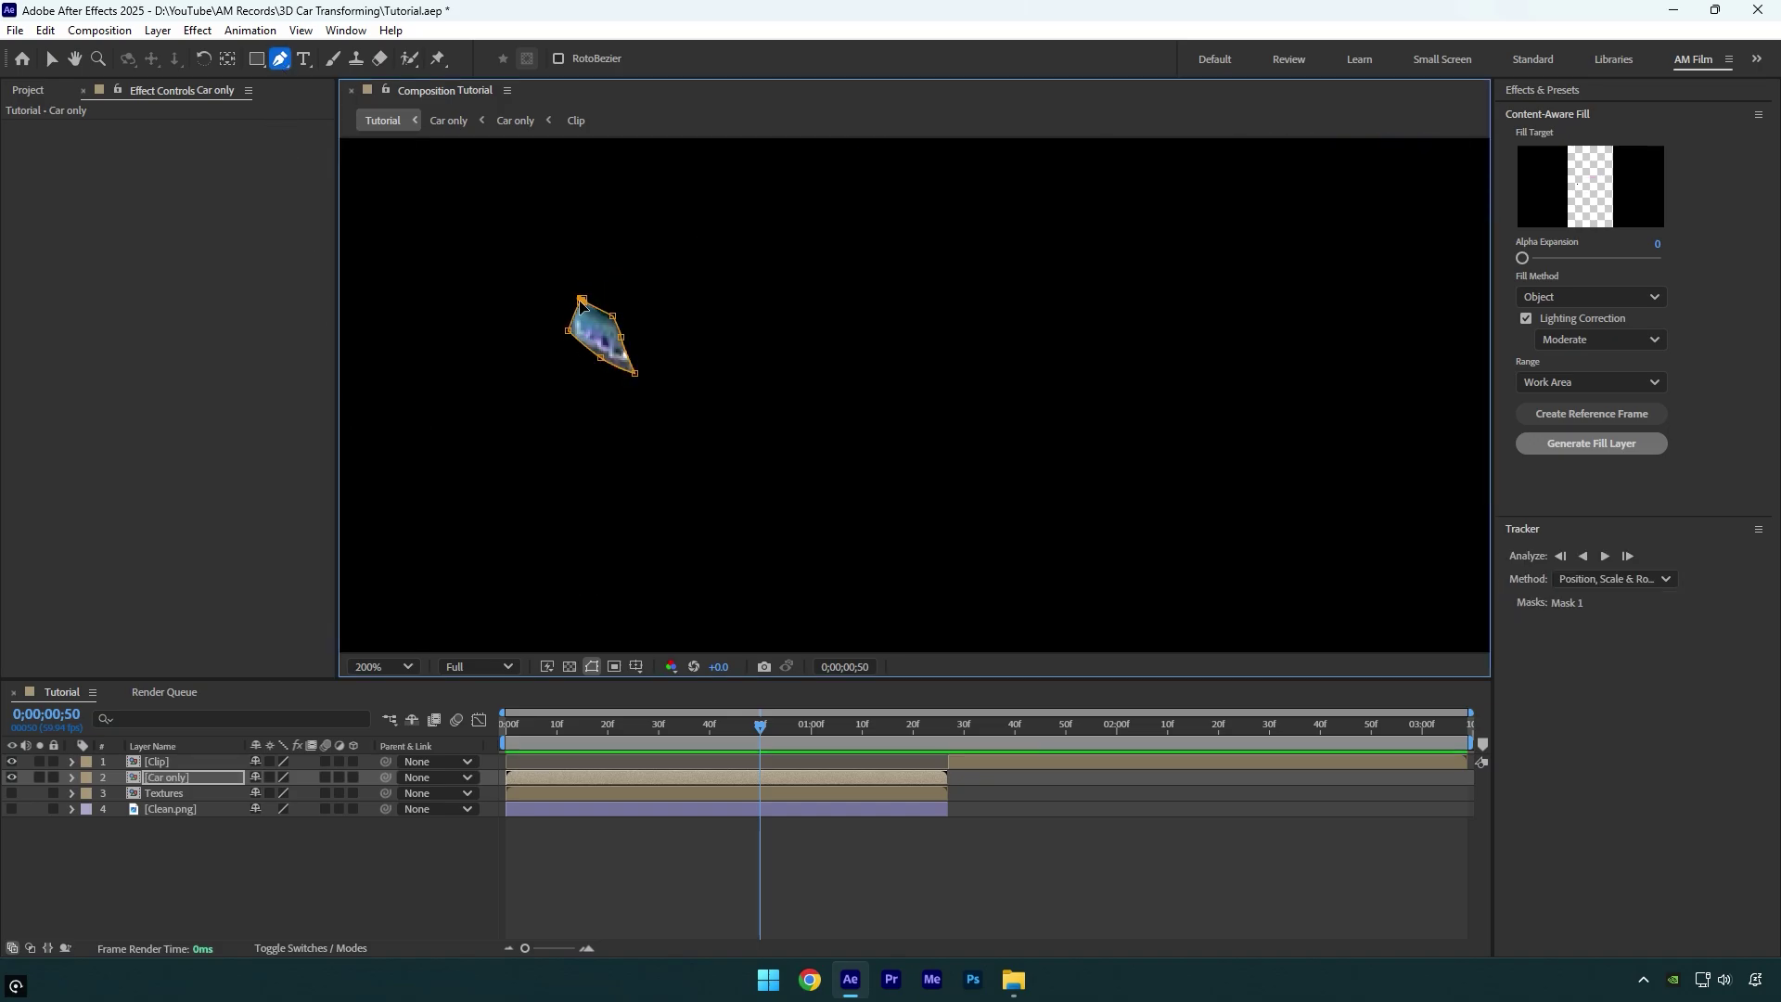
{"action": "key", "text": "m"}
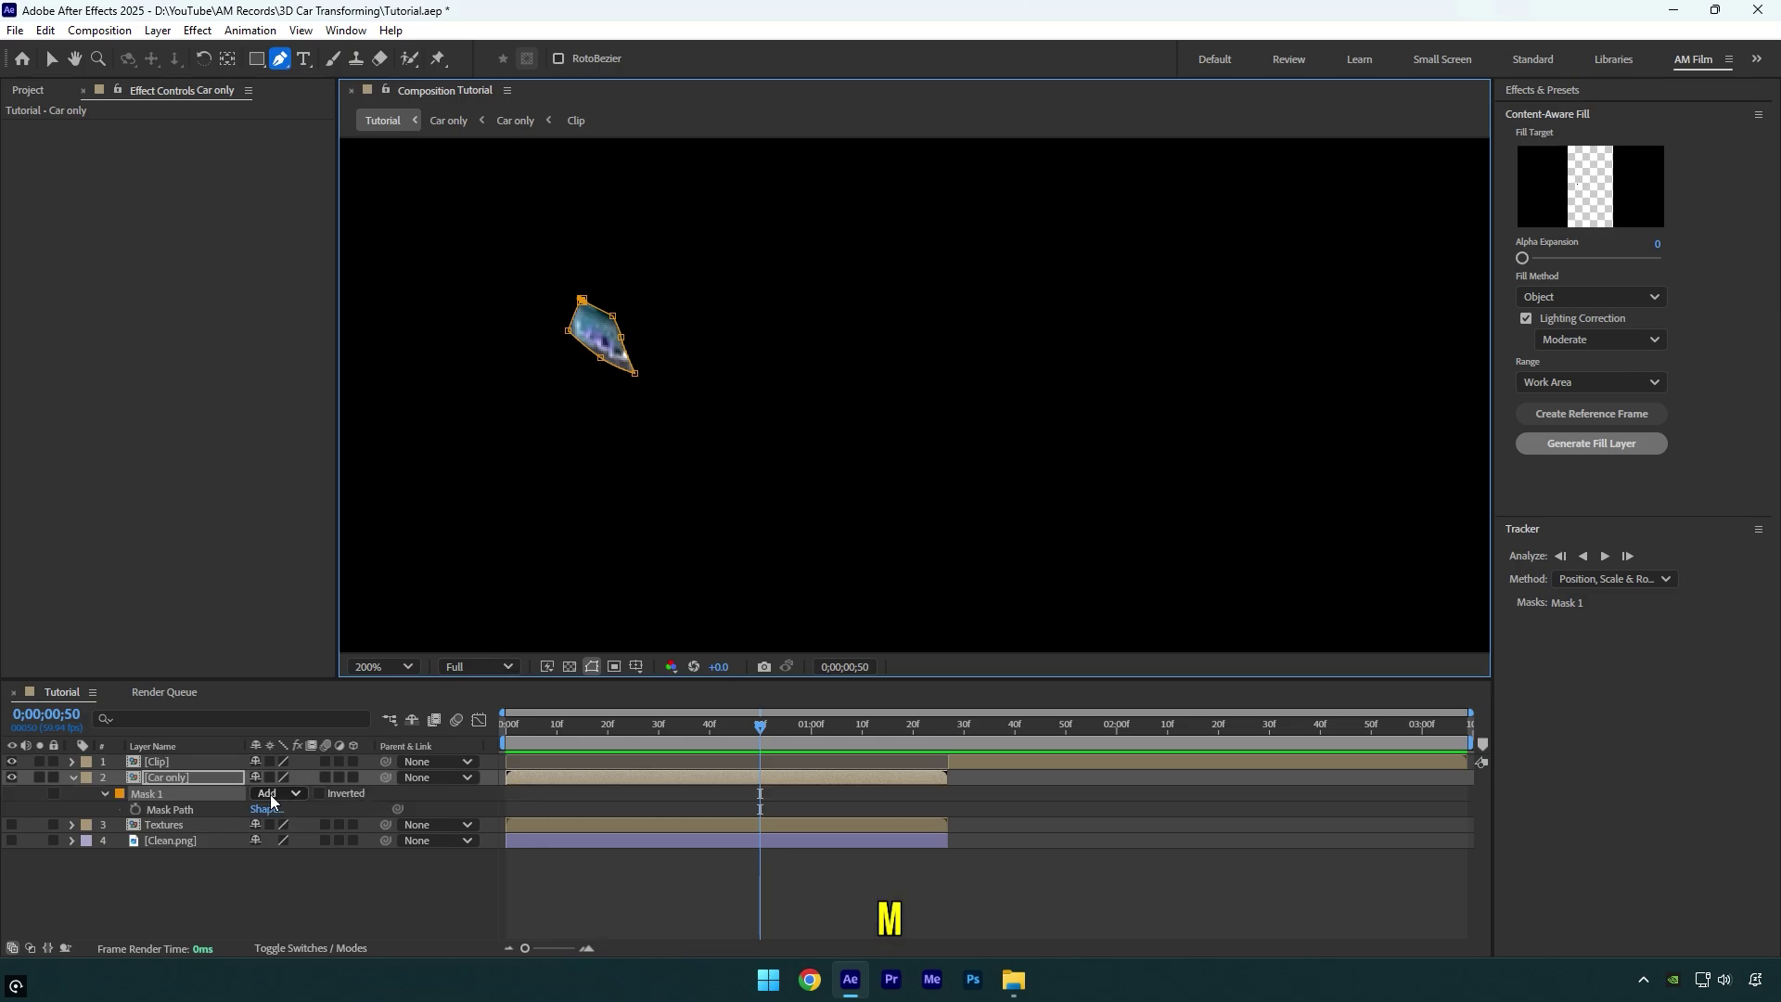
{"action": "left_click", "coordinate": [273, 795]}
{"action": "left_click", "coordinate": [299, 813]}
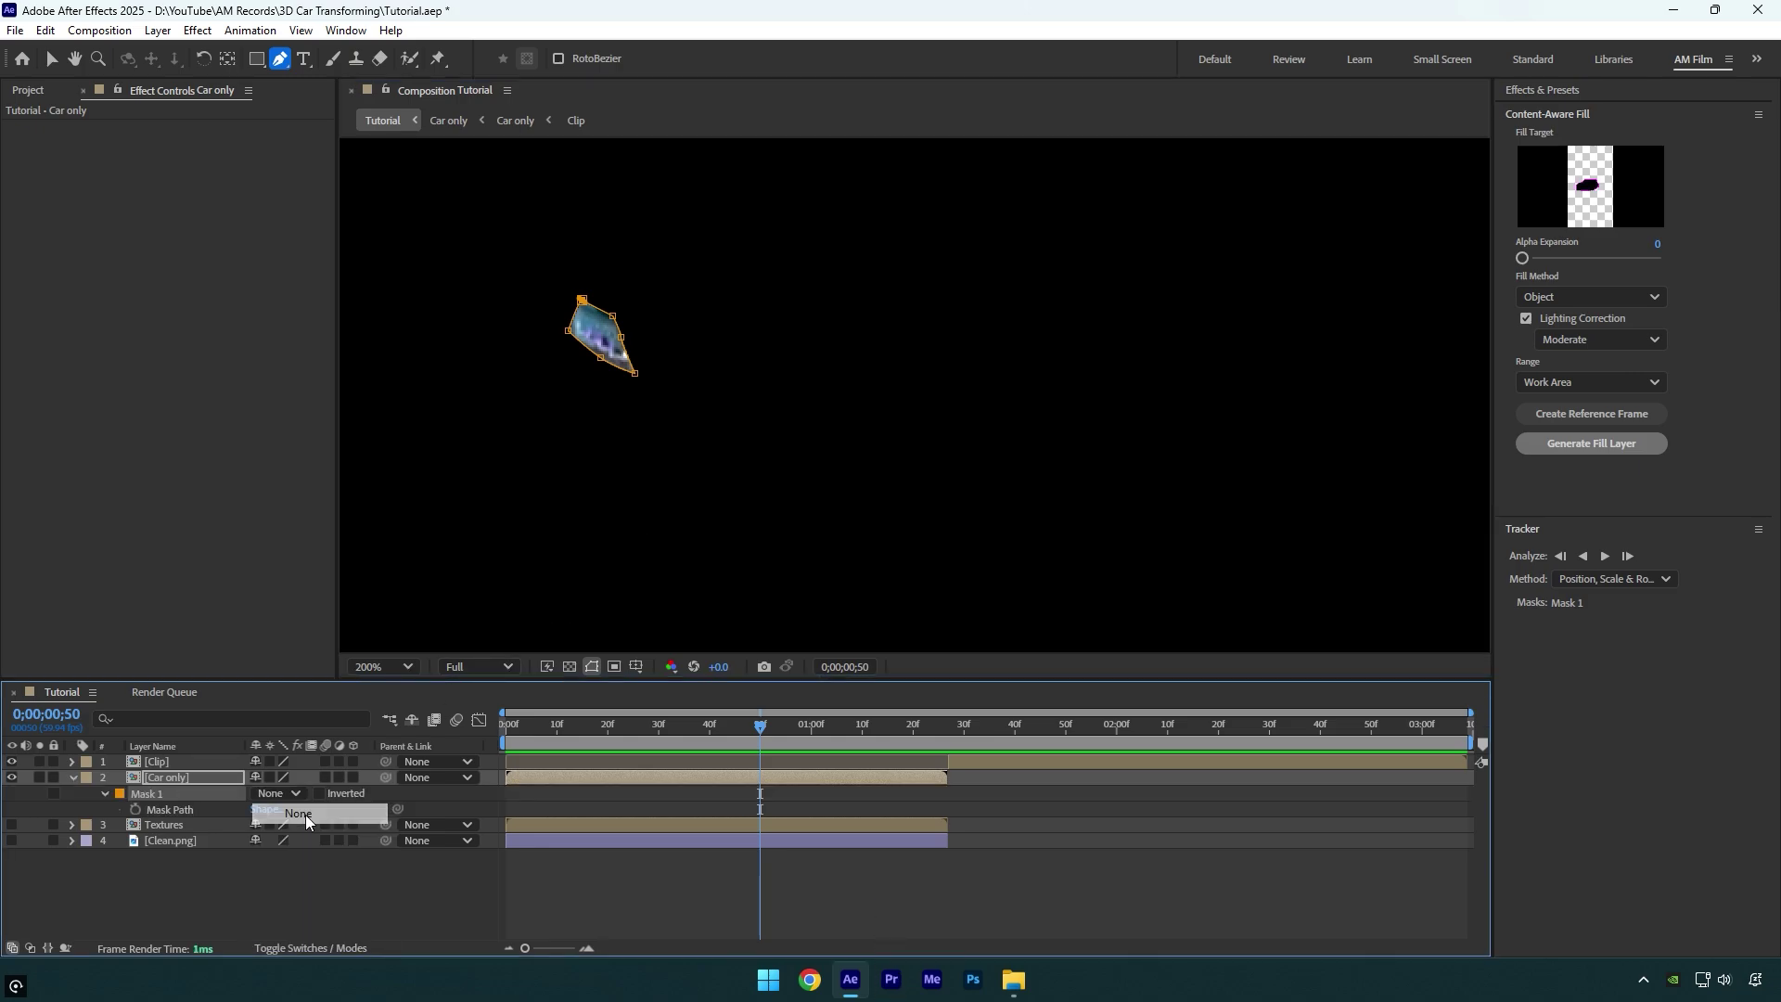
Add Mask 2 on the purple headlight strip and Mask 3 along the hood, both set to None.
{"action": "left_click", "coordinate": [987, 382]}
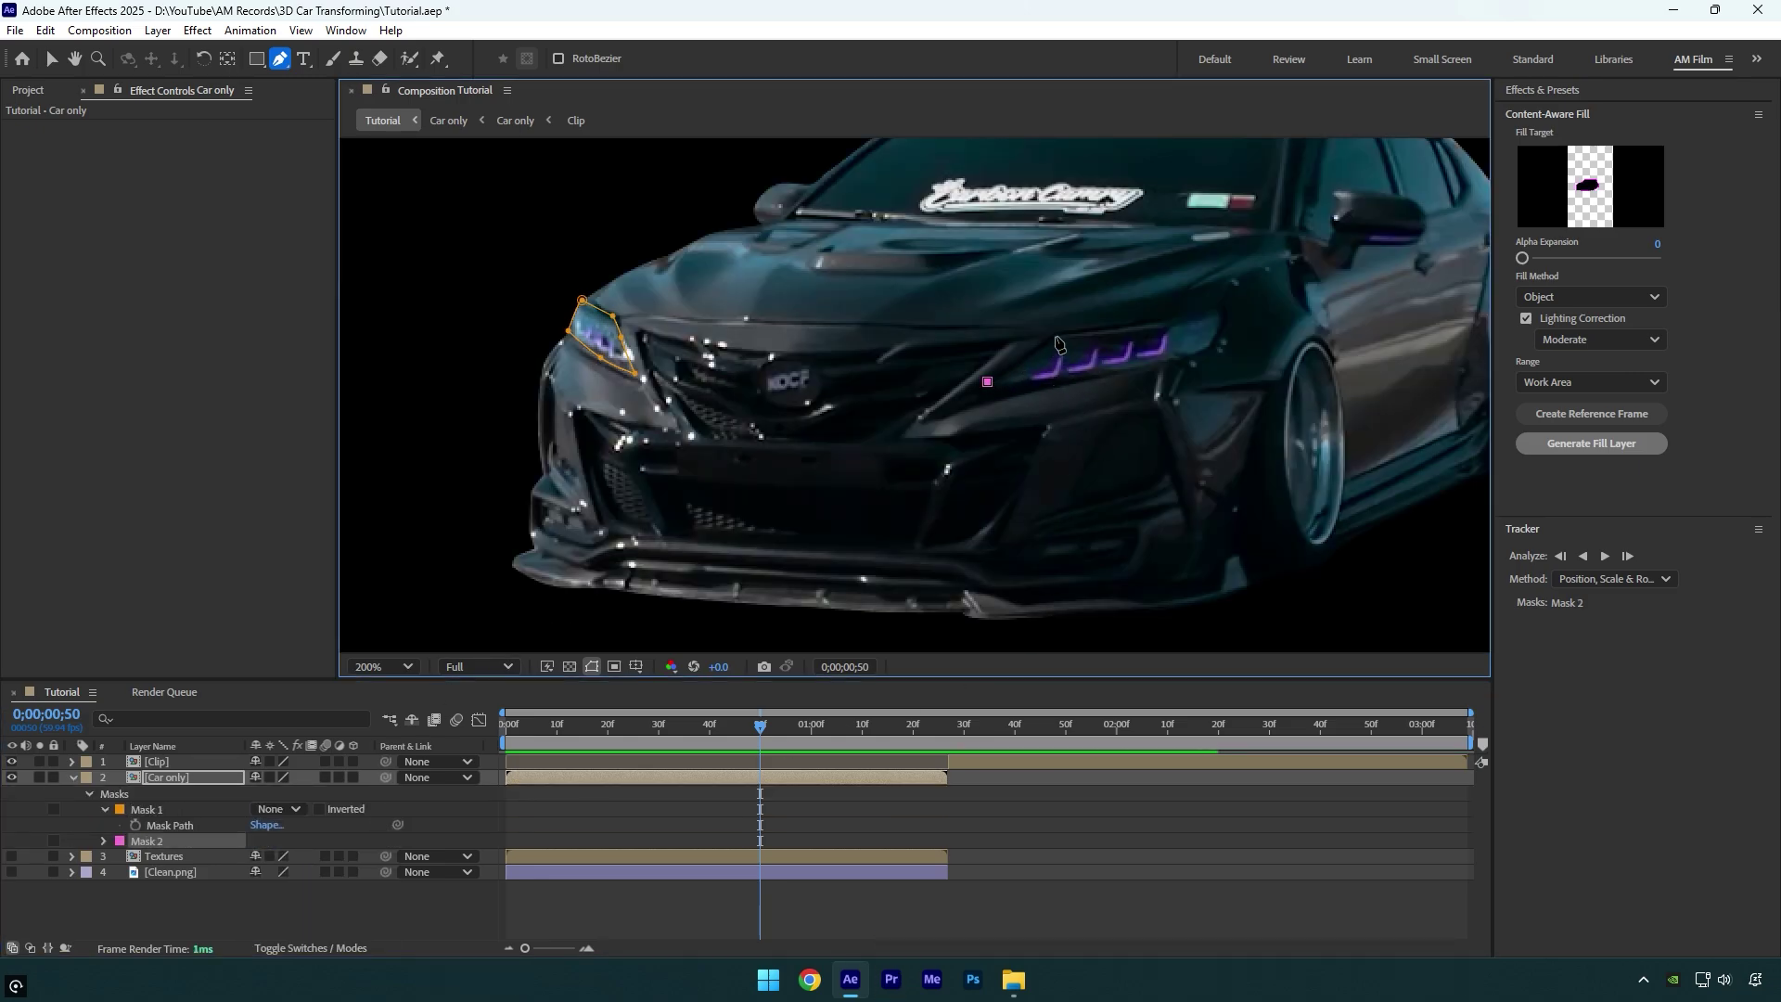
{"action": "left_click", "coordinate": [274, 839]}
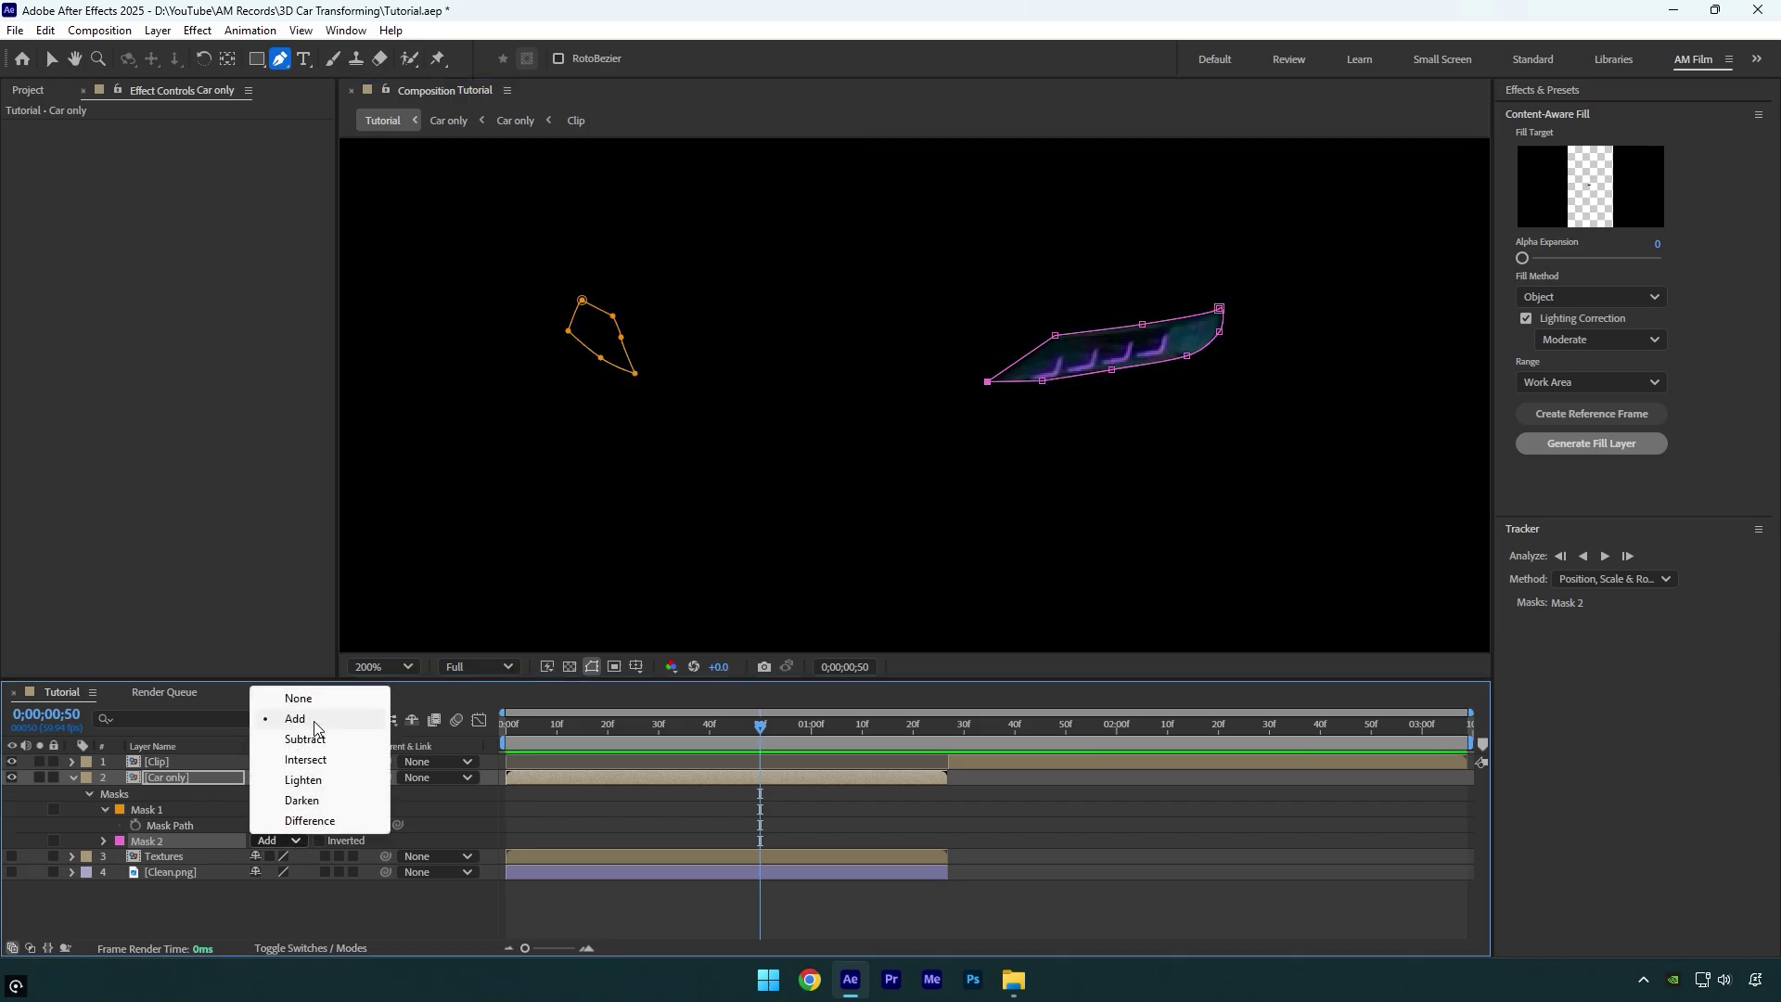
{"action": "left_click", "coordinate": [297, 697]}
{"action": "left_click", "coordinate": [1271, 231]}
{"action": "left_click", "coordinate": [1243, 259]}
{"action": "left_click", "coordinate": [1191, 287]}
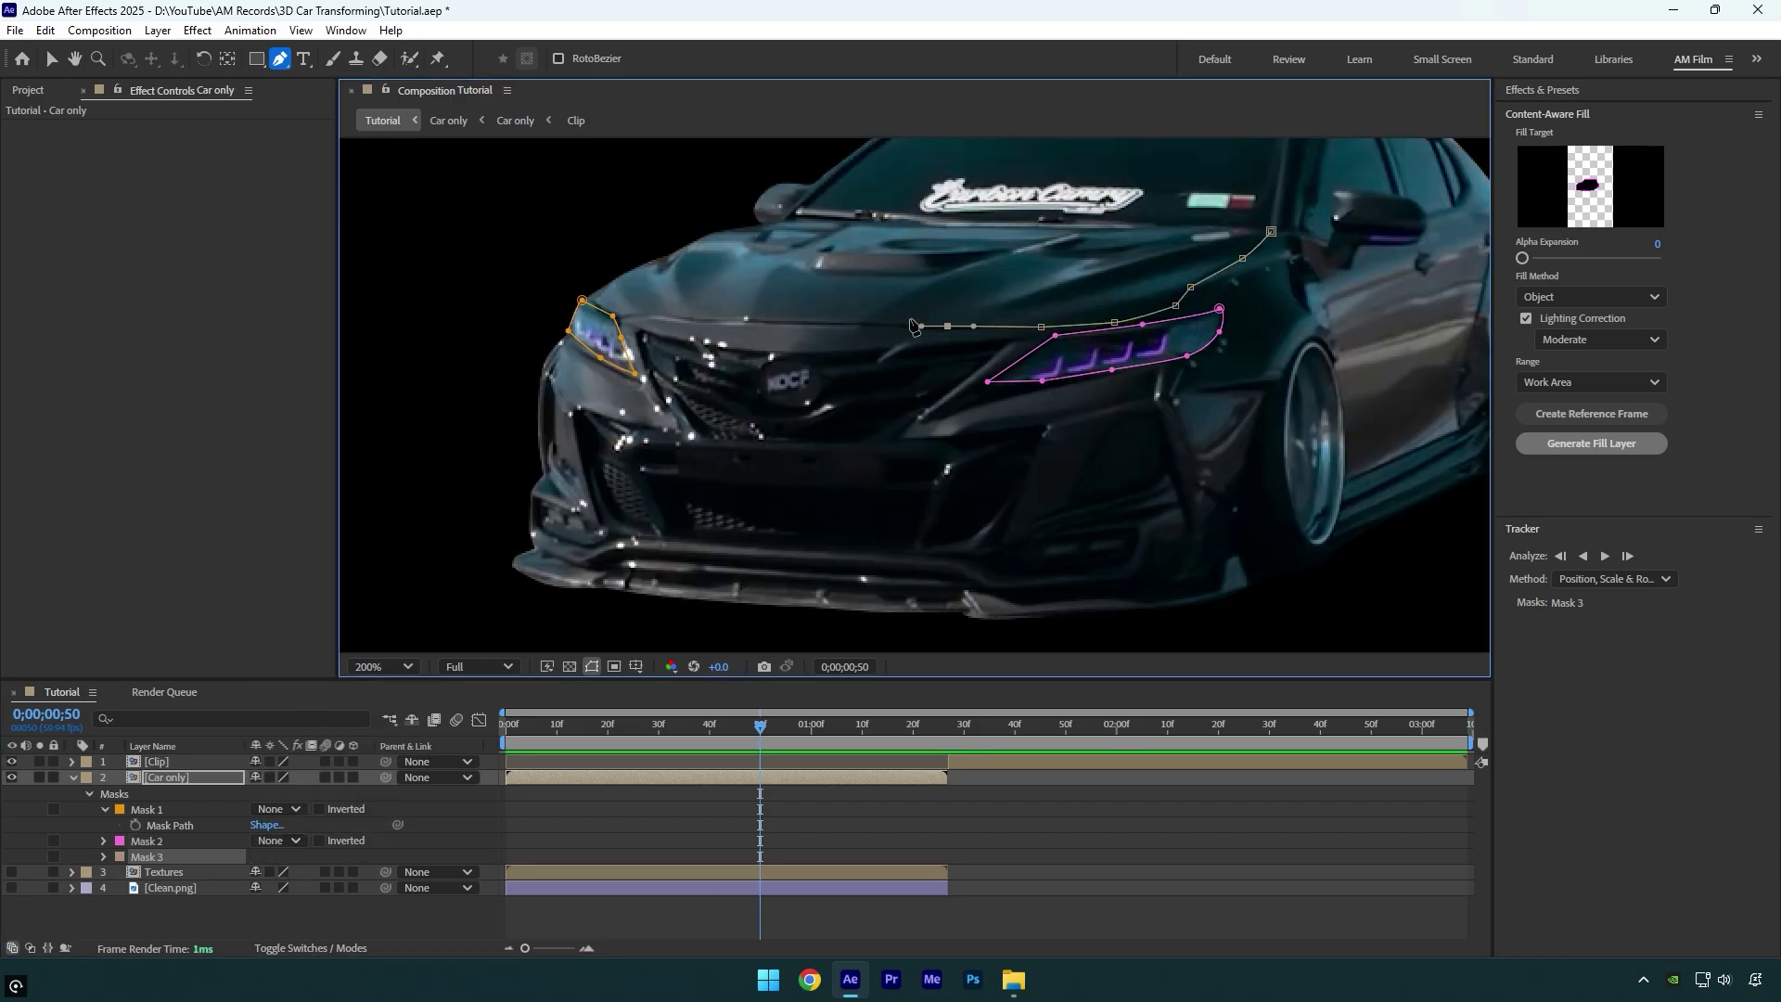
{"action": "left_click", "coordinate": [665, 315]}
{"action": "left_click", "coordinate": [753, 224]}
{"action": "left_click", "coordinate": [1271, 231]}
Outline the grille and front bumper as Mask 4, set to None.
{"action": "left_click", "coordinate": [275, 855]}
{"action": "left_click", "coordinate": [305, 711]}
{"action": "left_click", "coordinate": [562, 343]}
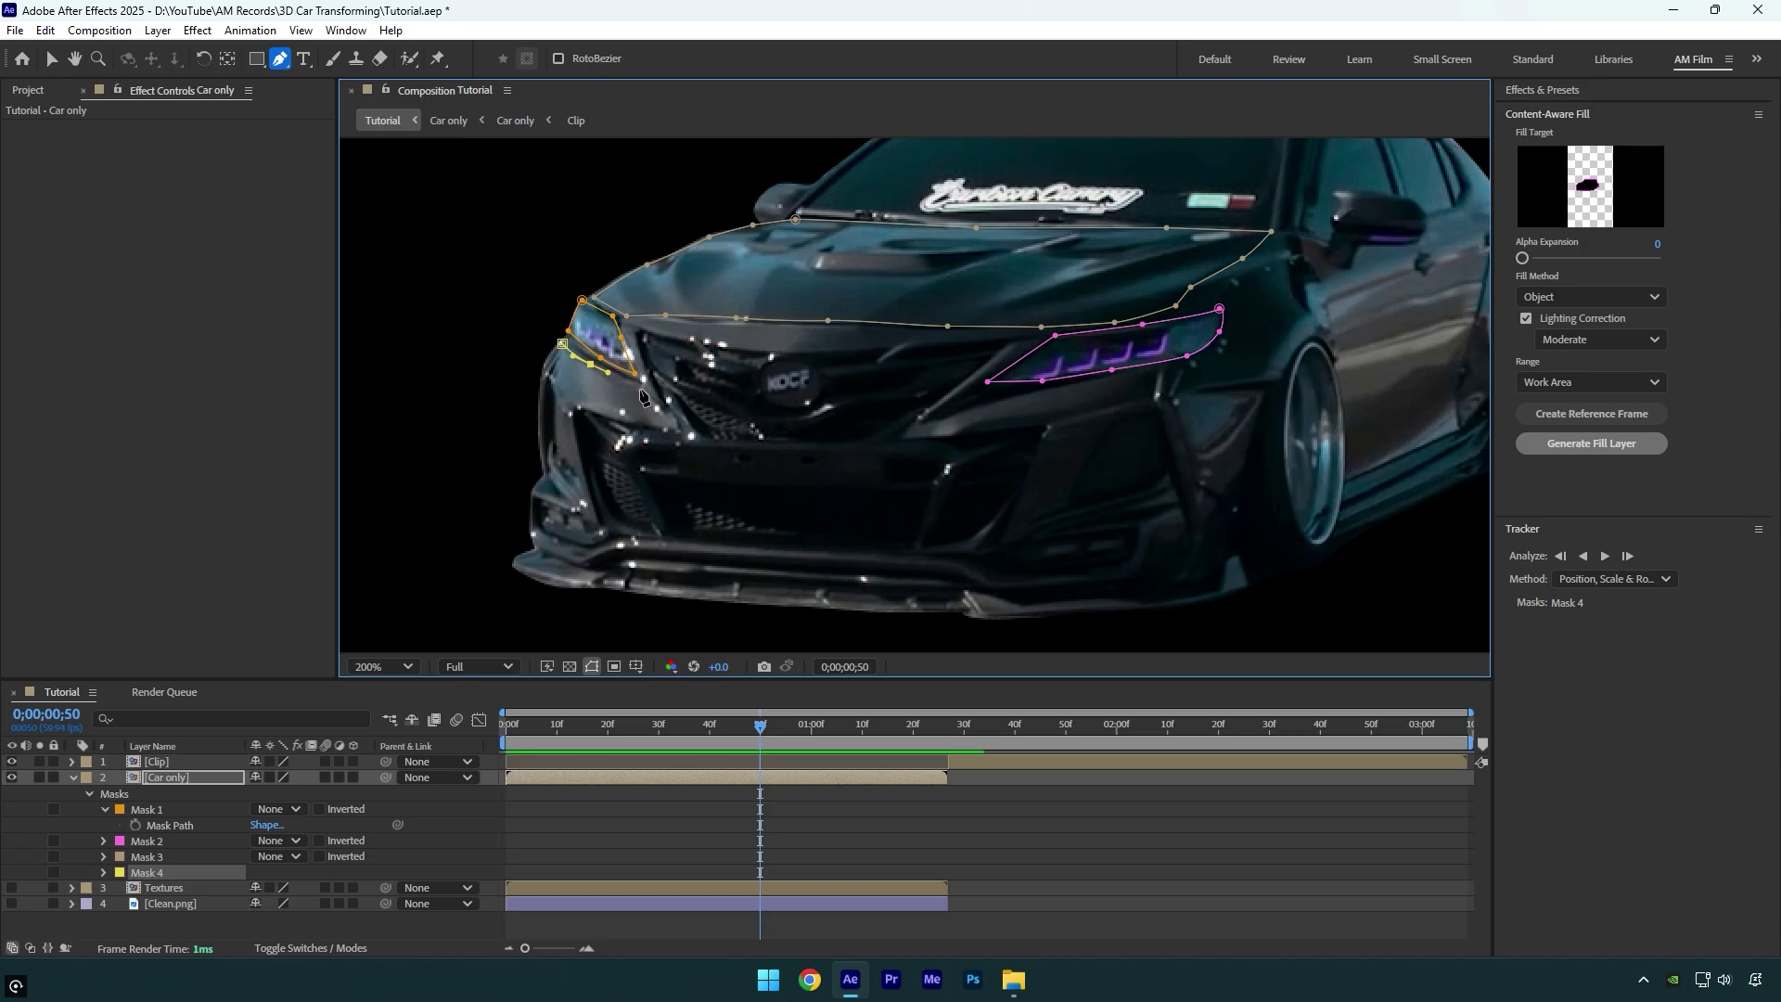
{"action": "left_click", "coordinate": [640, 385]}
{"action": "left_click", "coordinate": [1009, 344]}
{"action": "left_click", "coordinate": [1022, 393]}
{"action": "left_click", "coordinate": [1231, 357]}
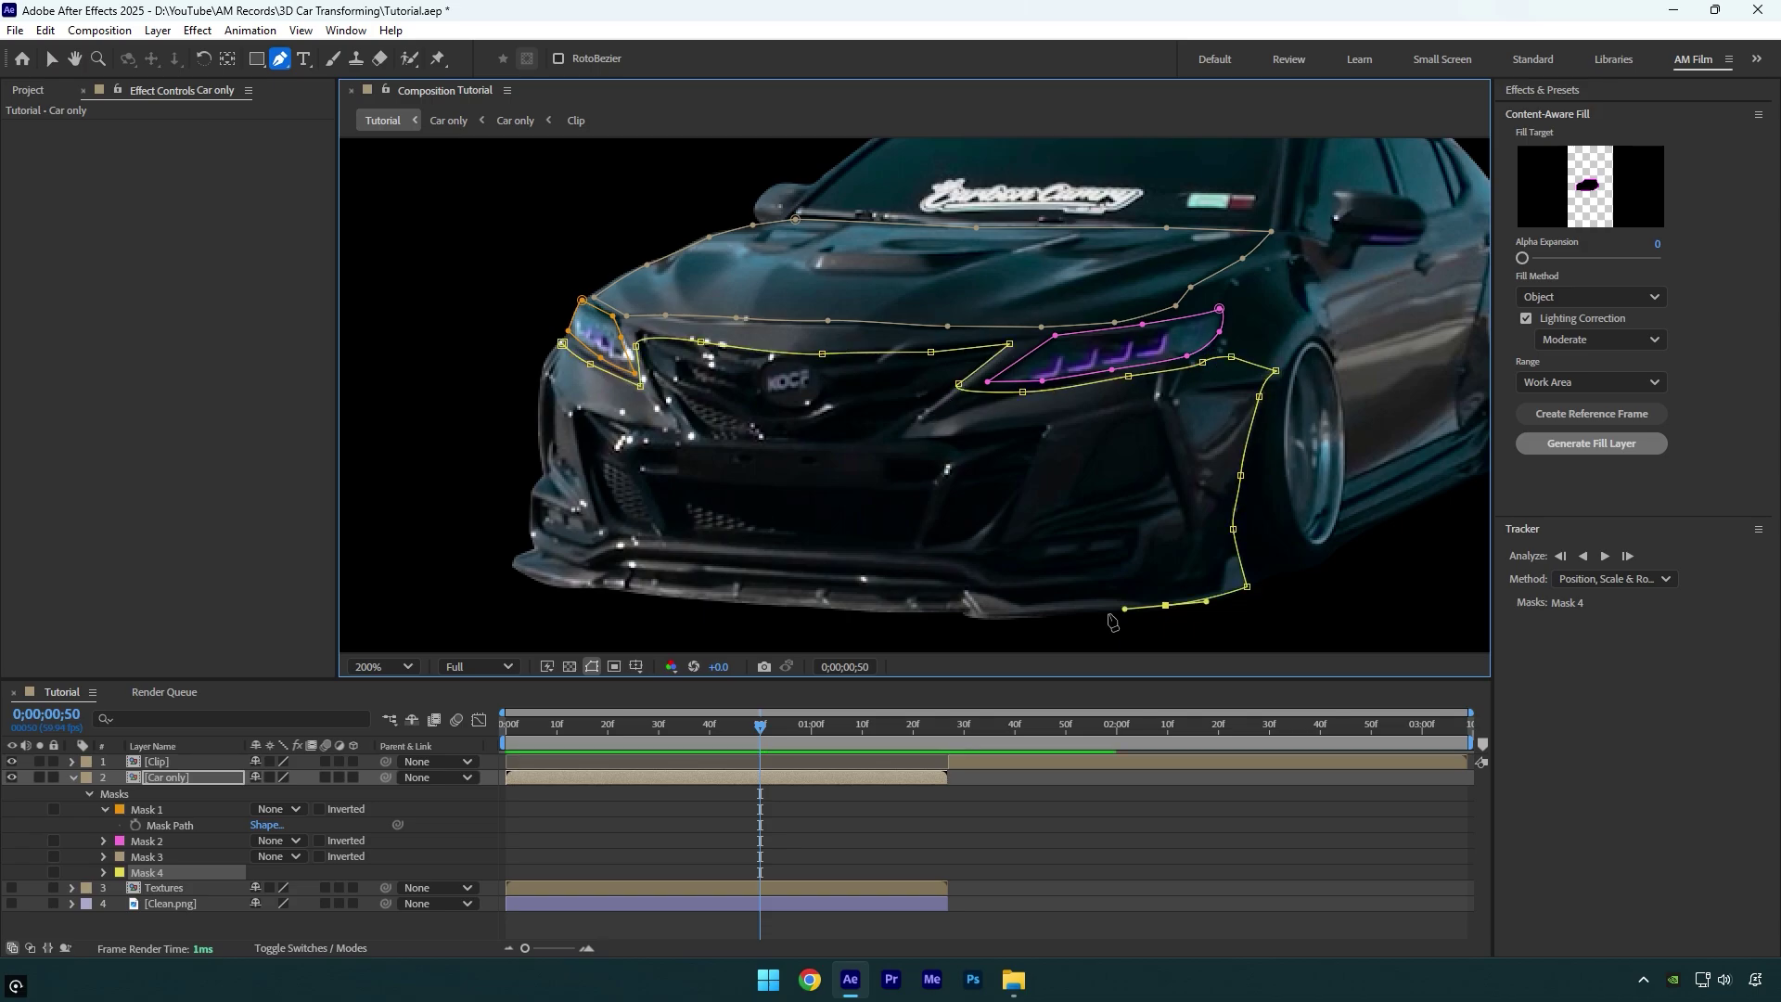
{"action": "left_click", "coordinate": [1247, 586]}
{"action": "left_click", "coordinate": [965, 617]}
{"action": "left_click", "coordinate": [509, 559]}
Trace the roofline and windshield as Mask 5, set to None.
{"action": "left_click", "coordinate": [562, 344]}
{"action": "left_click_drag", "start_coordinate": [1330, 314], "coordinate": [1152, 465]}
{"action": "key", "text": "g"}
{"action": "left_click", "coordinate": [577, 347]}
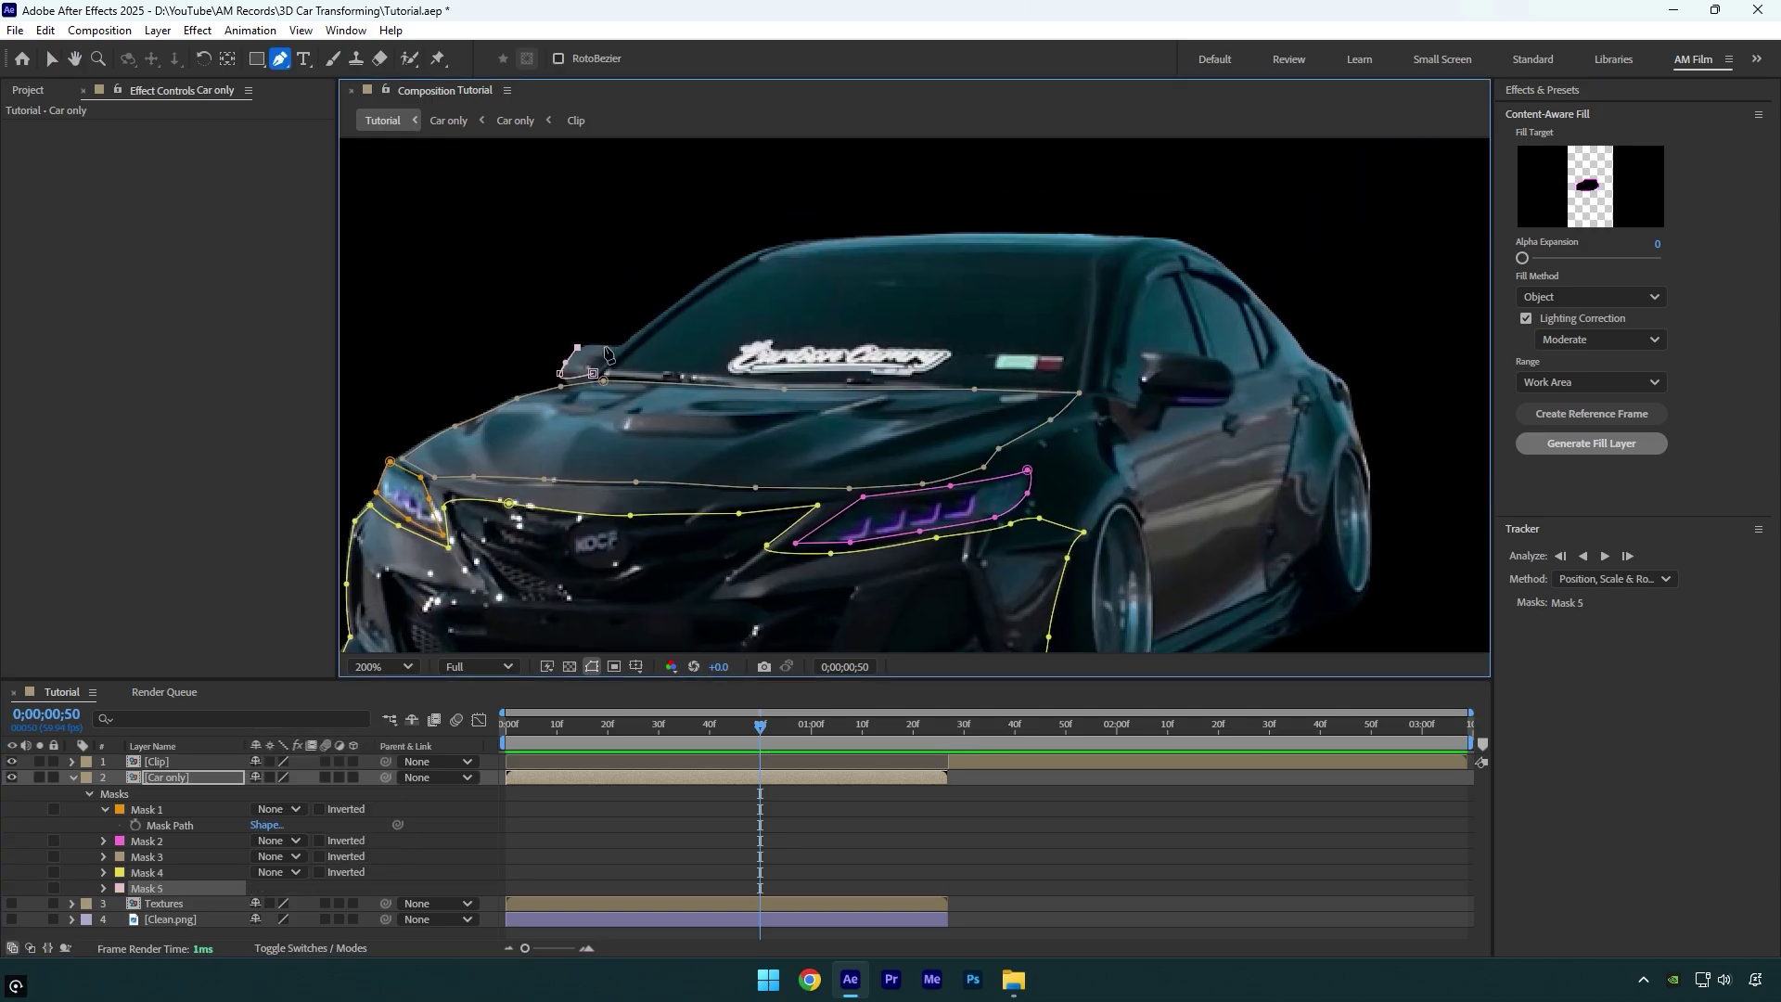
{"action": "left_click", "coordinate": [753, 254]}
{"action": "left_click", "coordinate": [945, 235]}
{"action": "left_click", "coordinate": [1242, 284]}
{"action": "left_click", "coordinate": [1235, 382]}
{"action": "left_click", "coordinate": [1161, 411]}
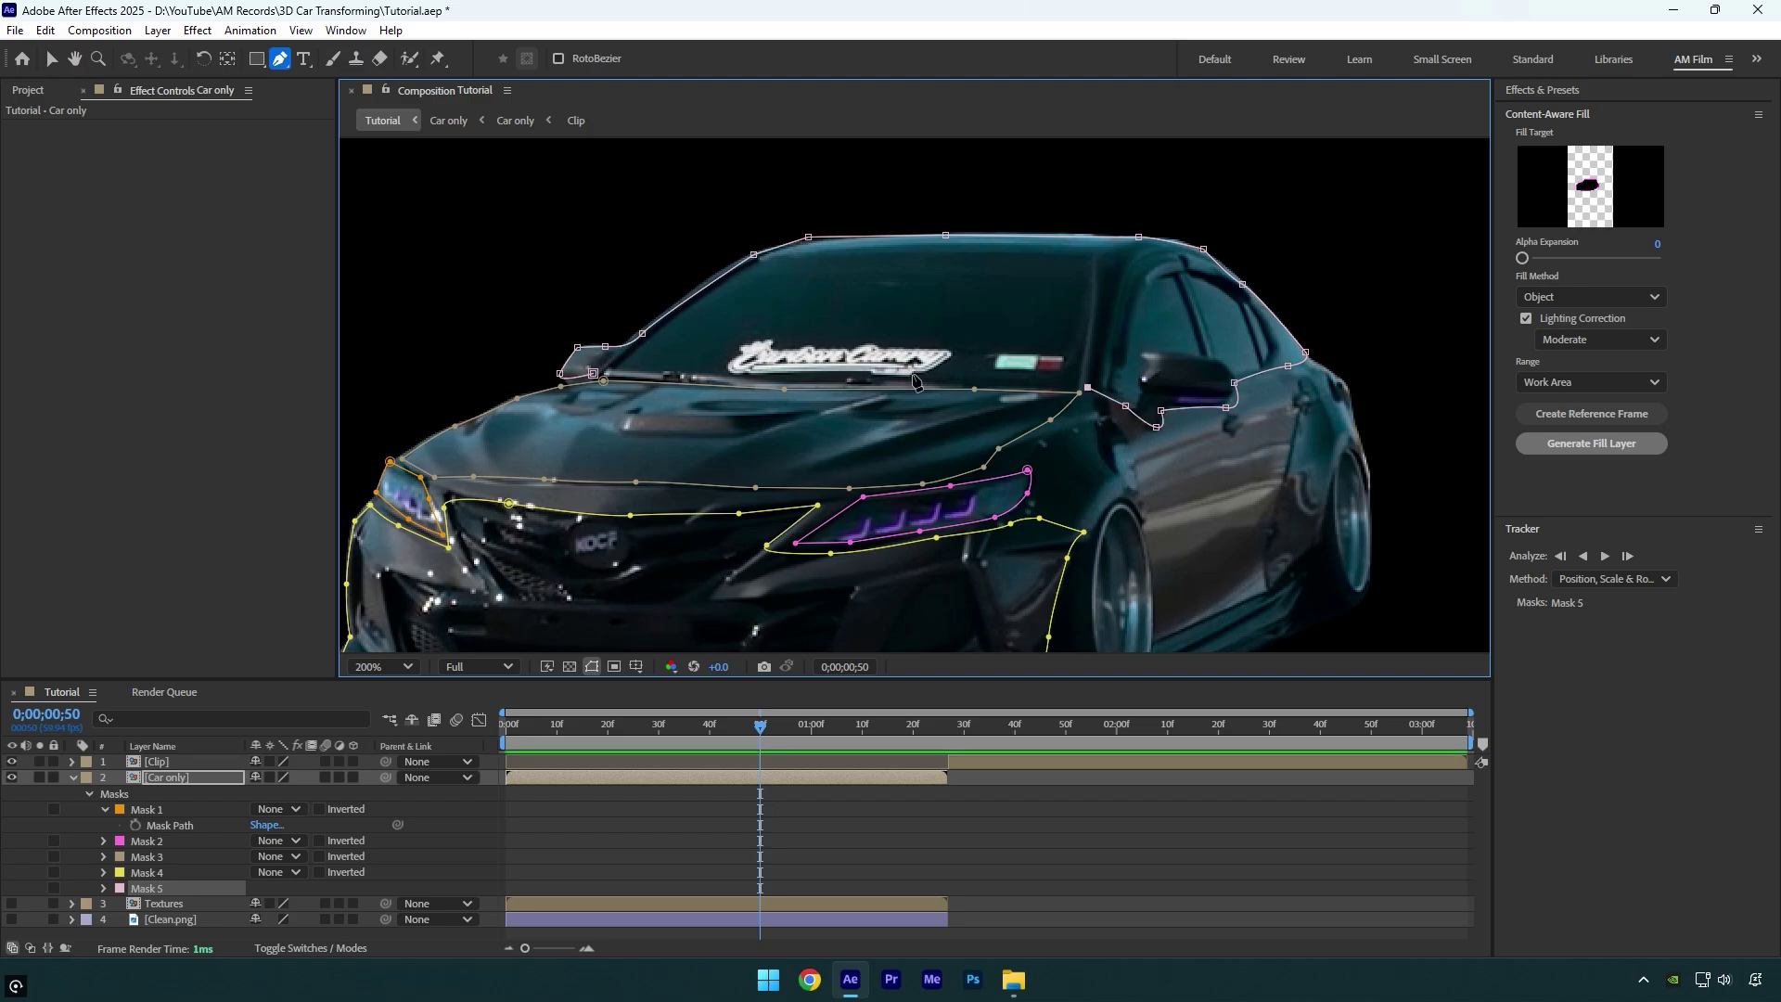
Outline the door panel as Mask 6 and zoom back out to the whole car.
{"action": "left_click", "coordinate": [594, 373]}
{"action": "left_click", "coordinate": [1063, 278]}
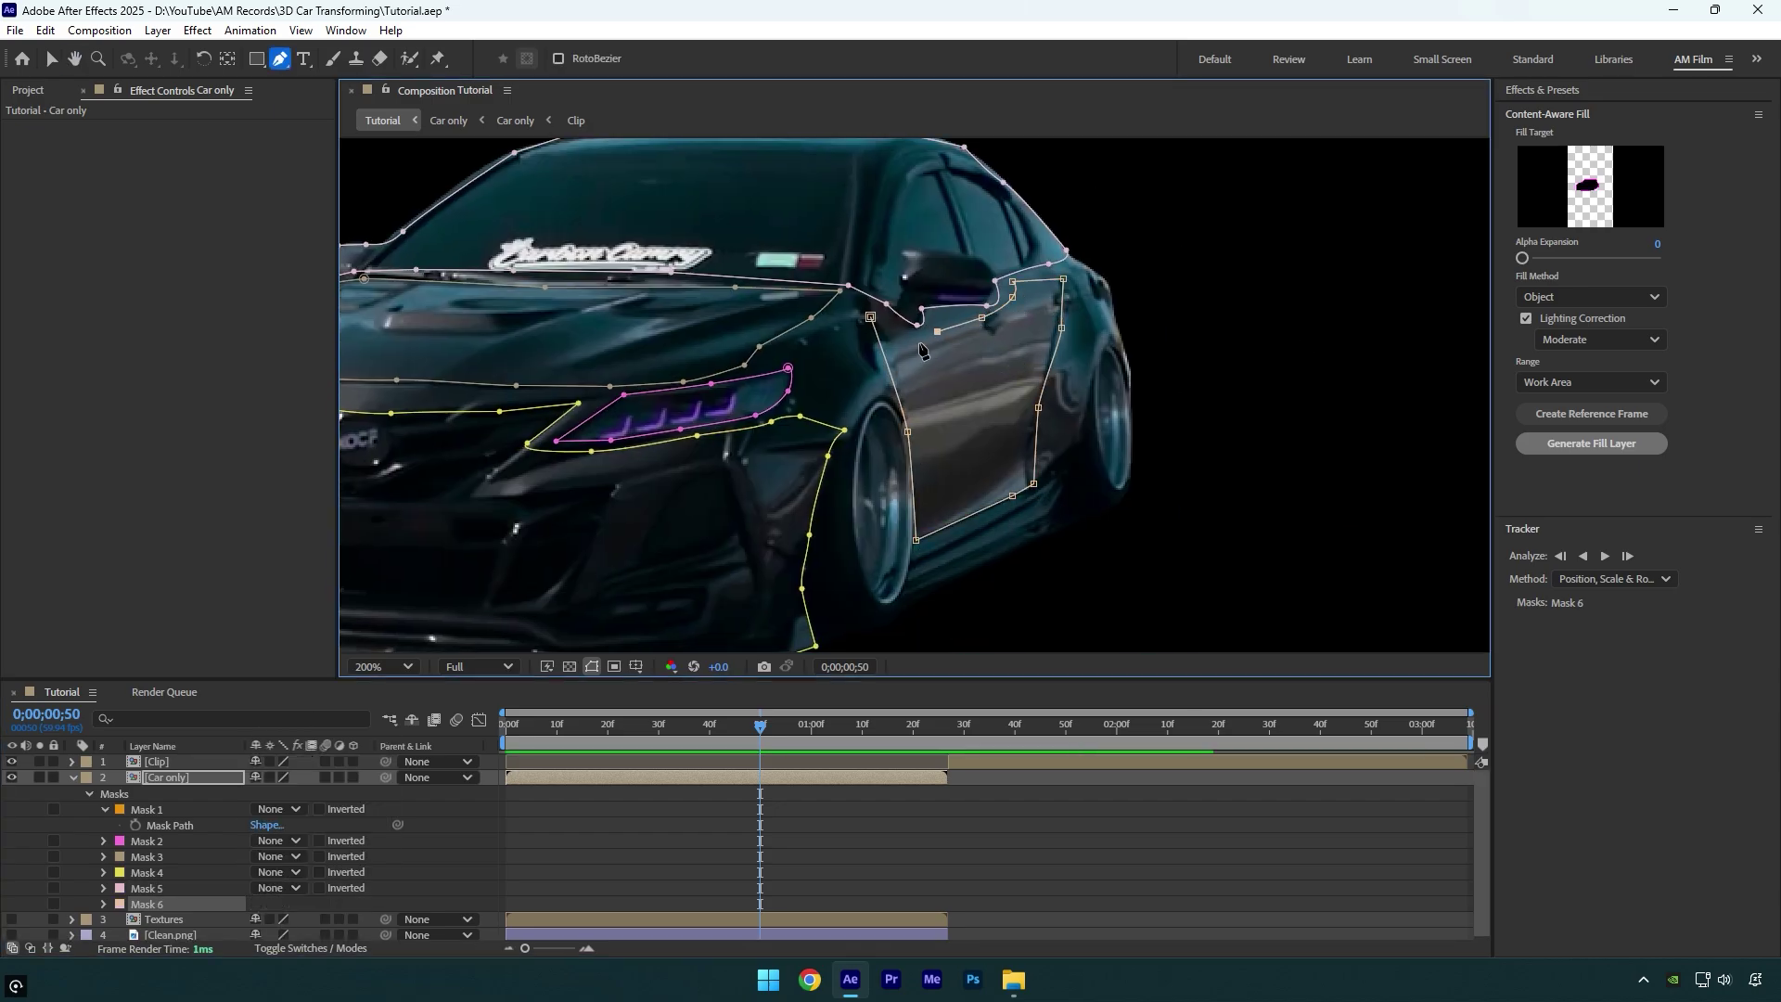
{"action": "left_click", "coordinate": [870, 317]}
{"action": "key", "text": "comma"}
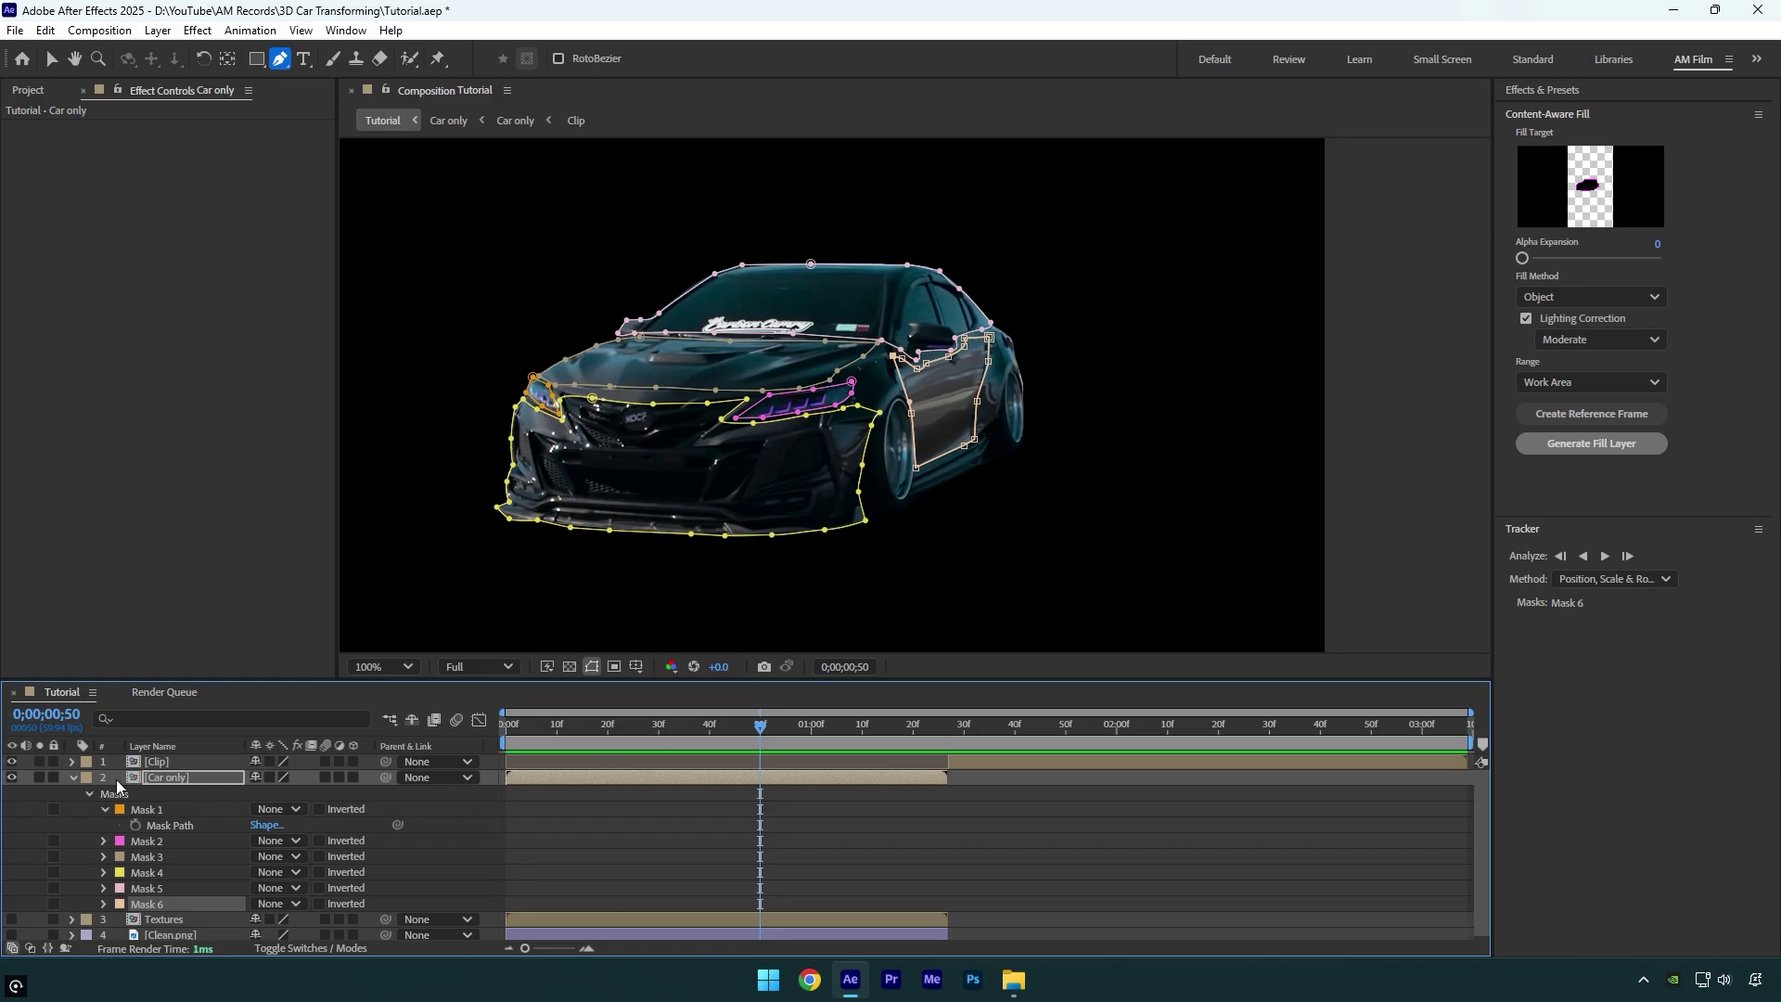
Collapse and hide Car only, and fit the composition in the viewer.
{"action": "left_click", "coordinate": [72, 778]}
{"action": "left_click", "coordinate": [12, 779]}
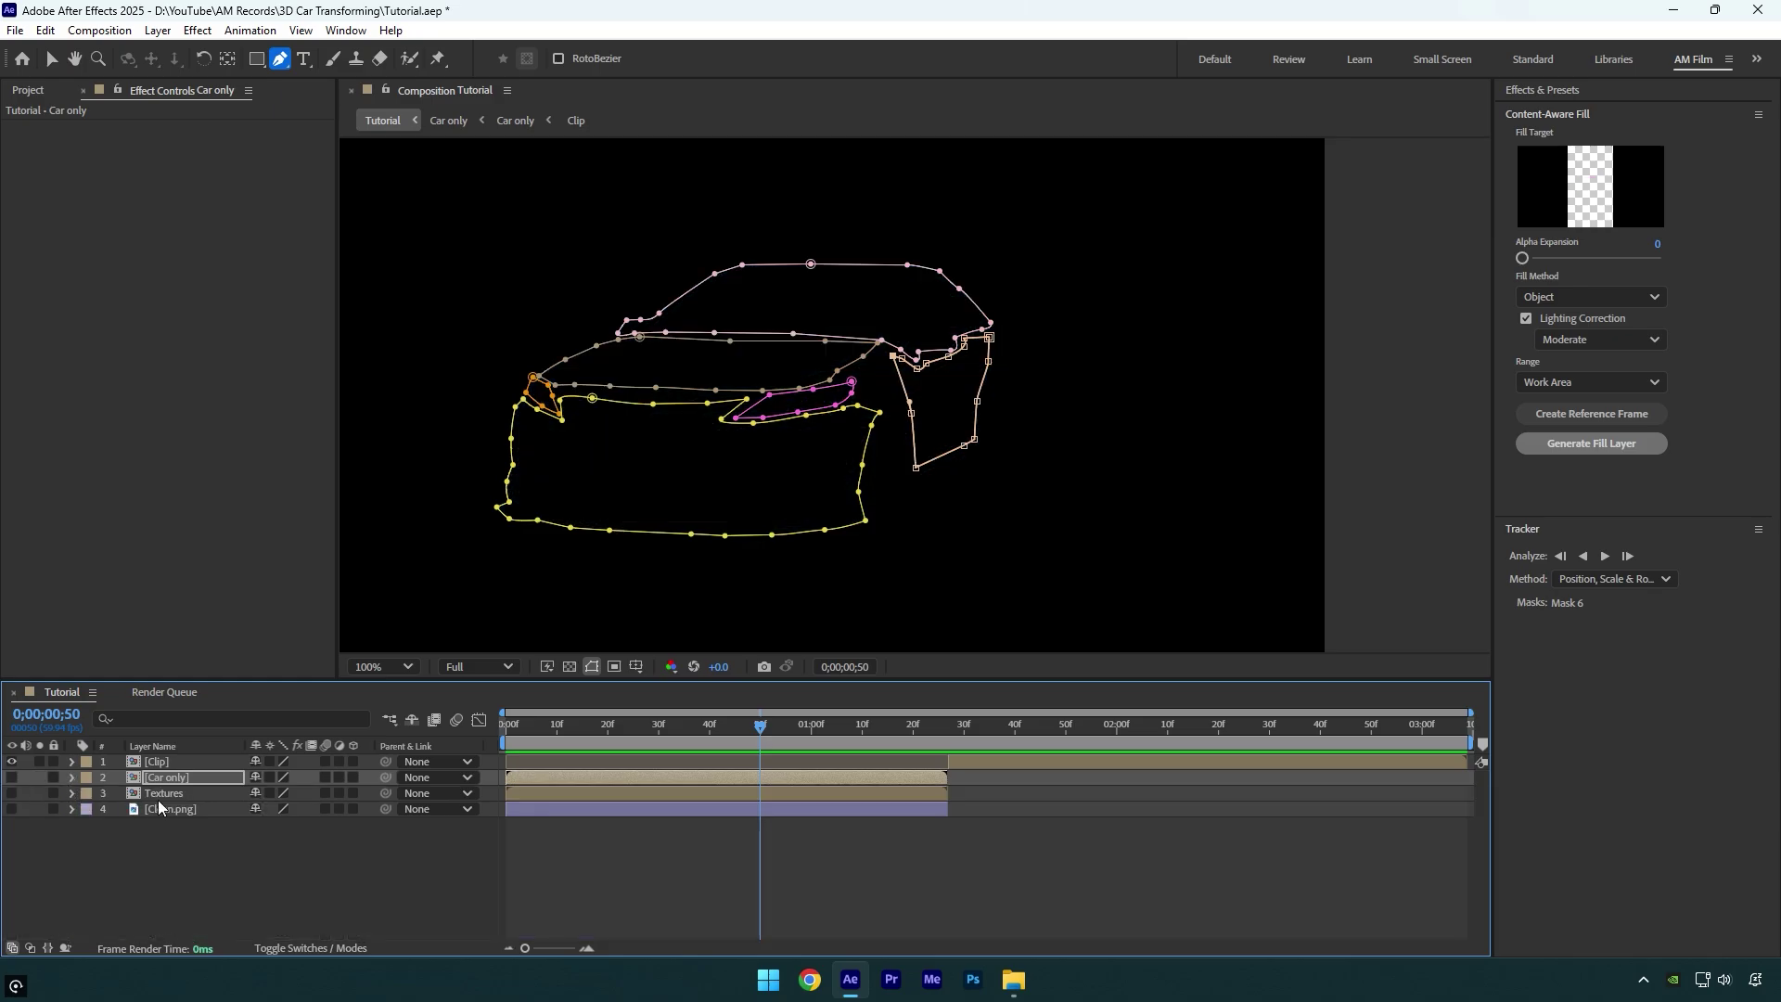
{"action": "left_click", "coordinate": [380, 666]}
{"action": "left_click", "coordinate": [404, 319]}
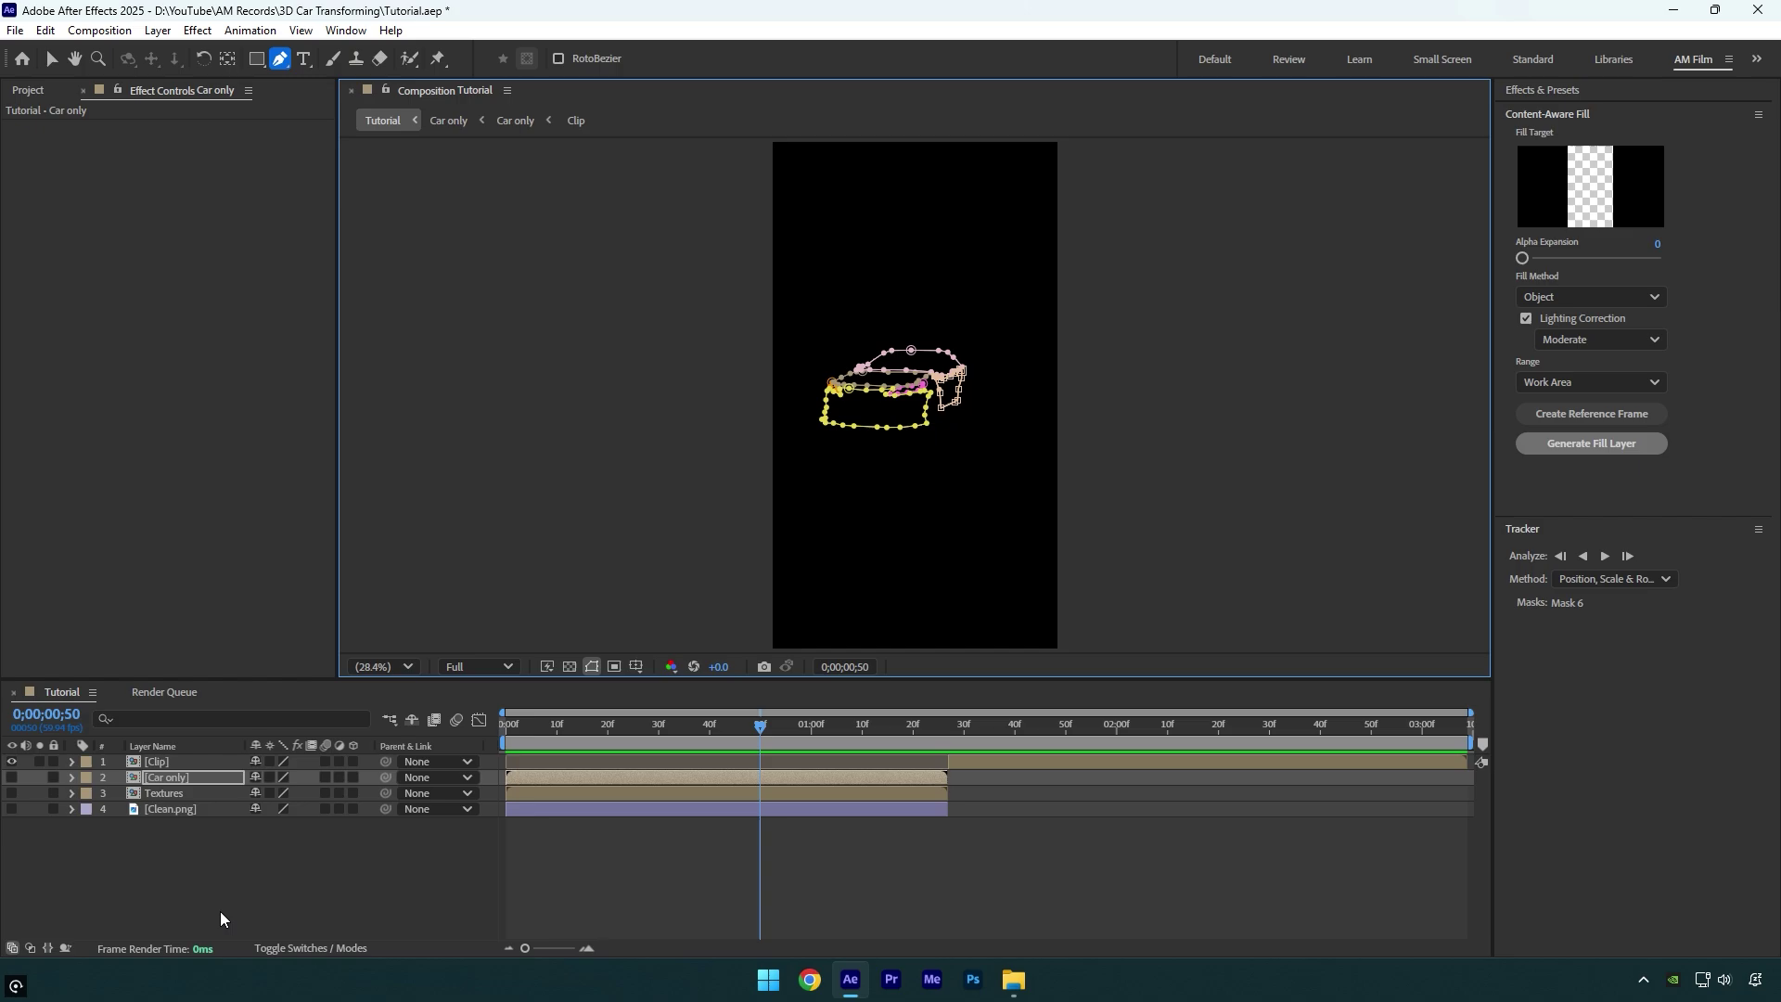
Create a solid named Element trimmed to match the other layers' length.
{"action": "right_click", "coordinate": [221, 920]}
{"action": "left_click", "coordinate": [519, 731]}
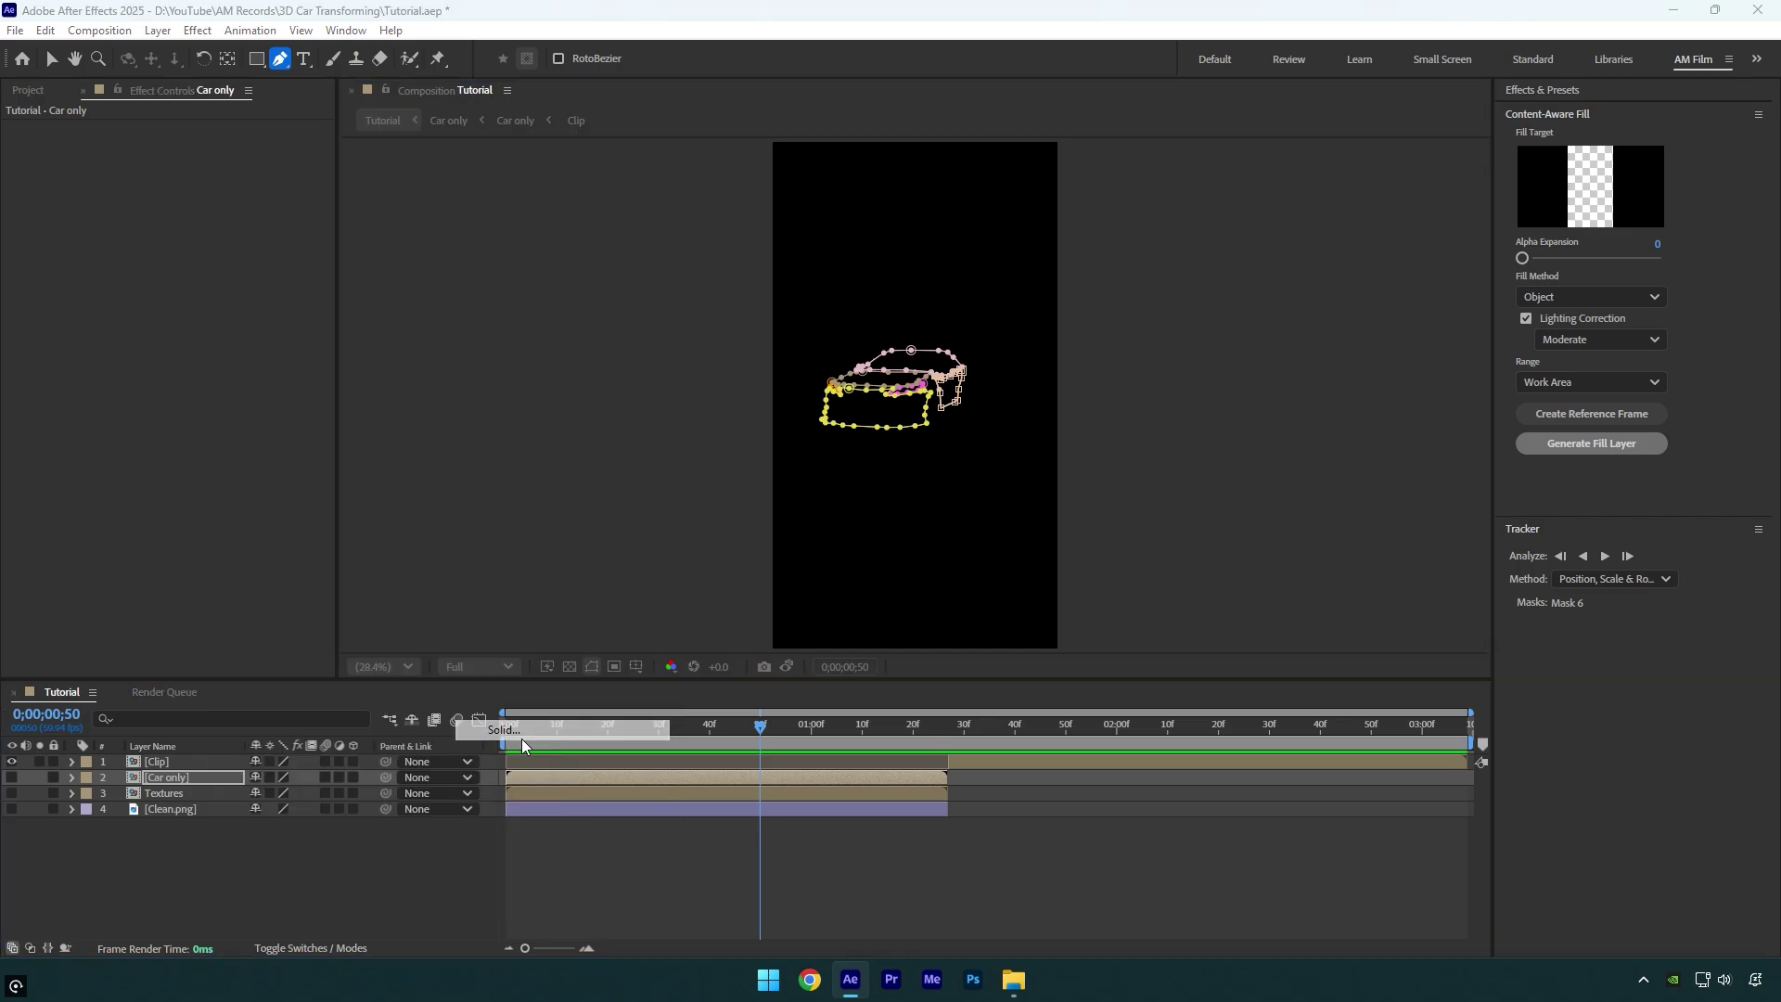
{"action": "type", "text": "Element"}
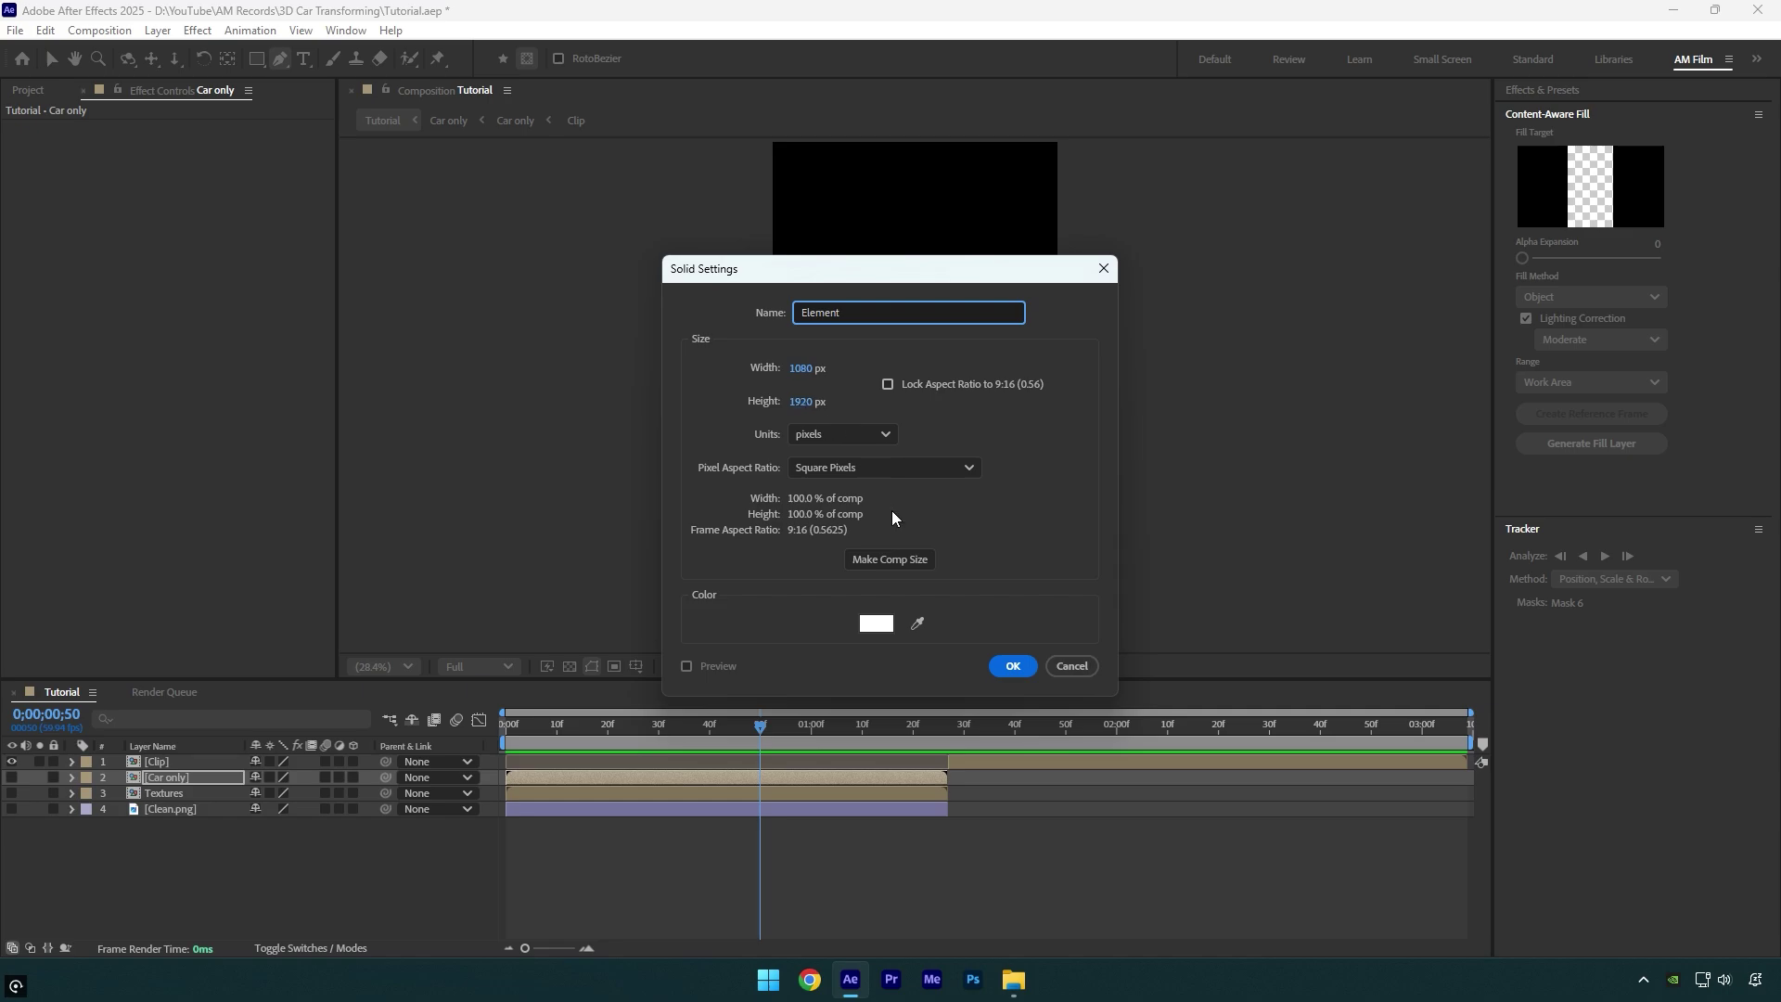
{"action": "left_click", "coordinate": [1011, 668]}
{"action": "left_click_drag", "start_coordinate": [1464, 773], "coordinate": [948, 777]}
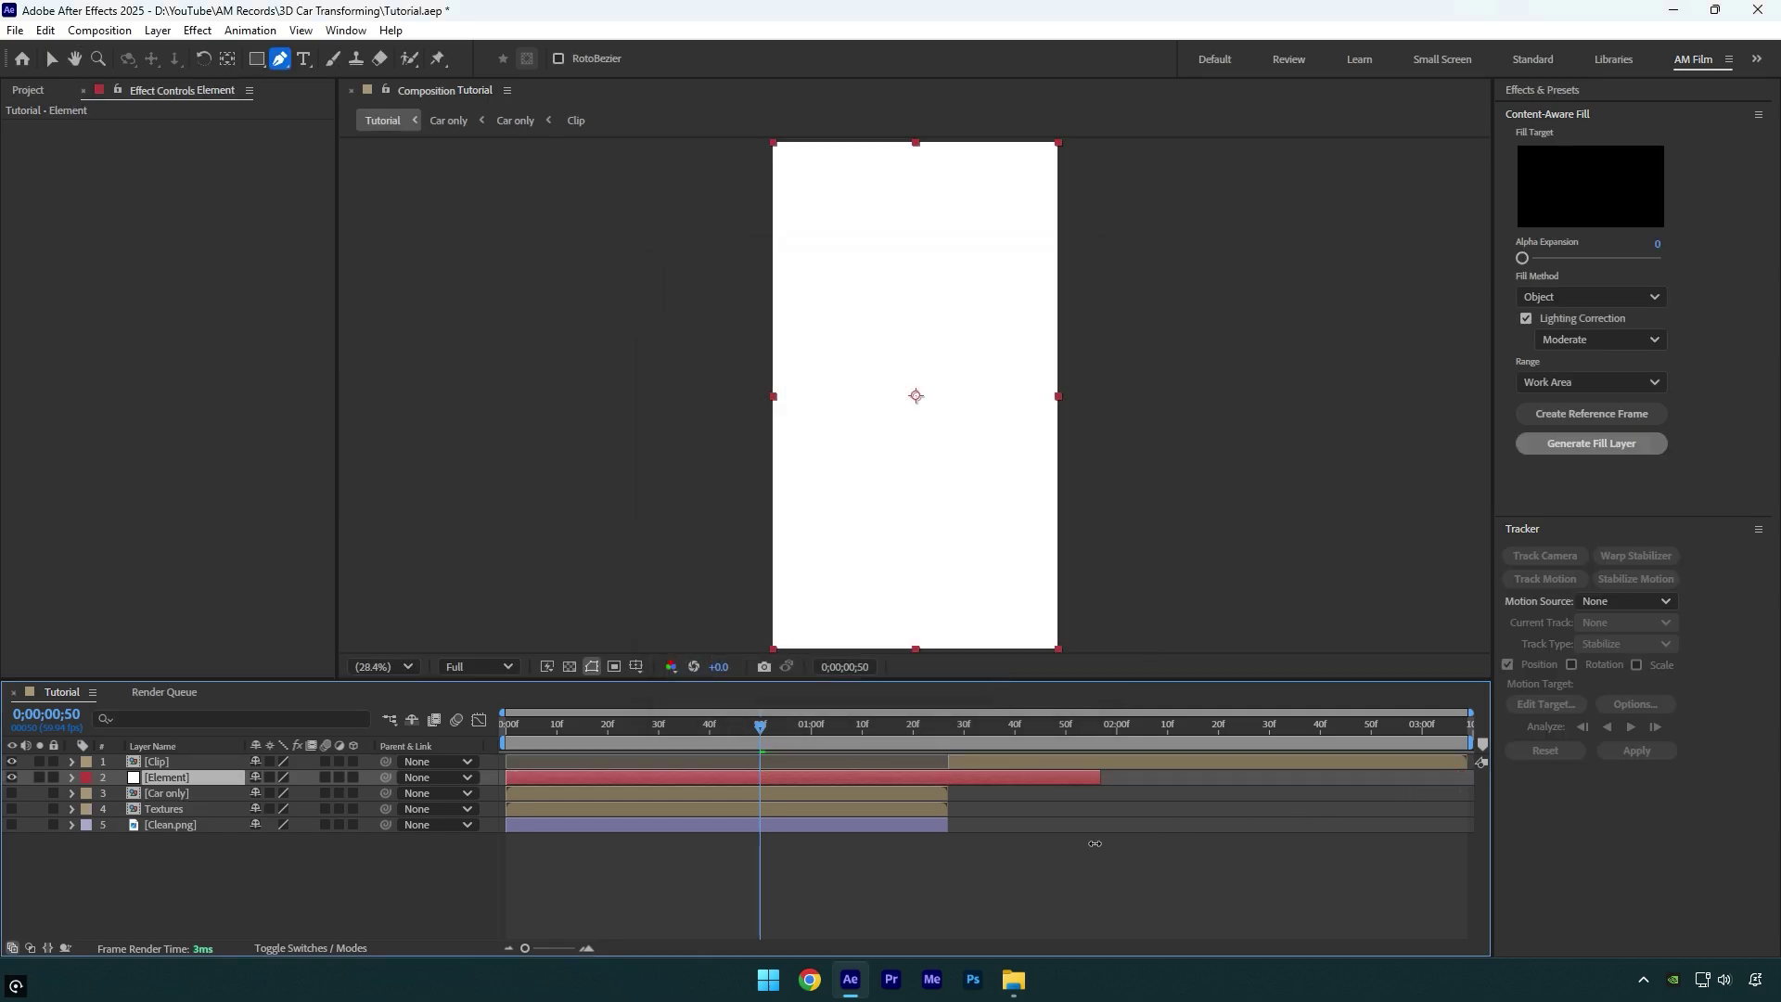
Apply the Element 3D effect to the Element solid.
{"action": "key", "text": "ctrl+space"}
{"action": "type", "text": "ele"}
{"action": "key", "text": "Return"}
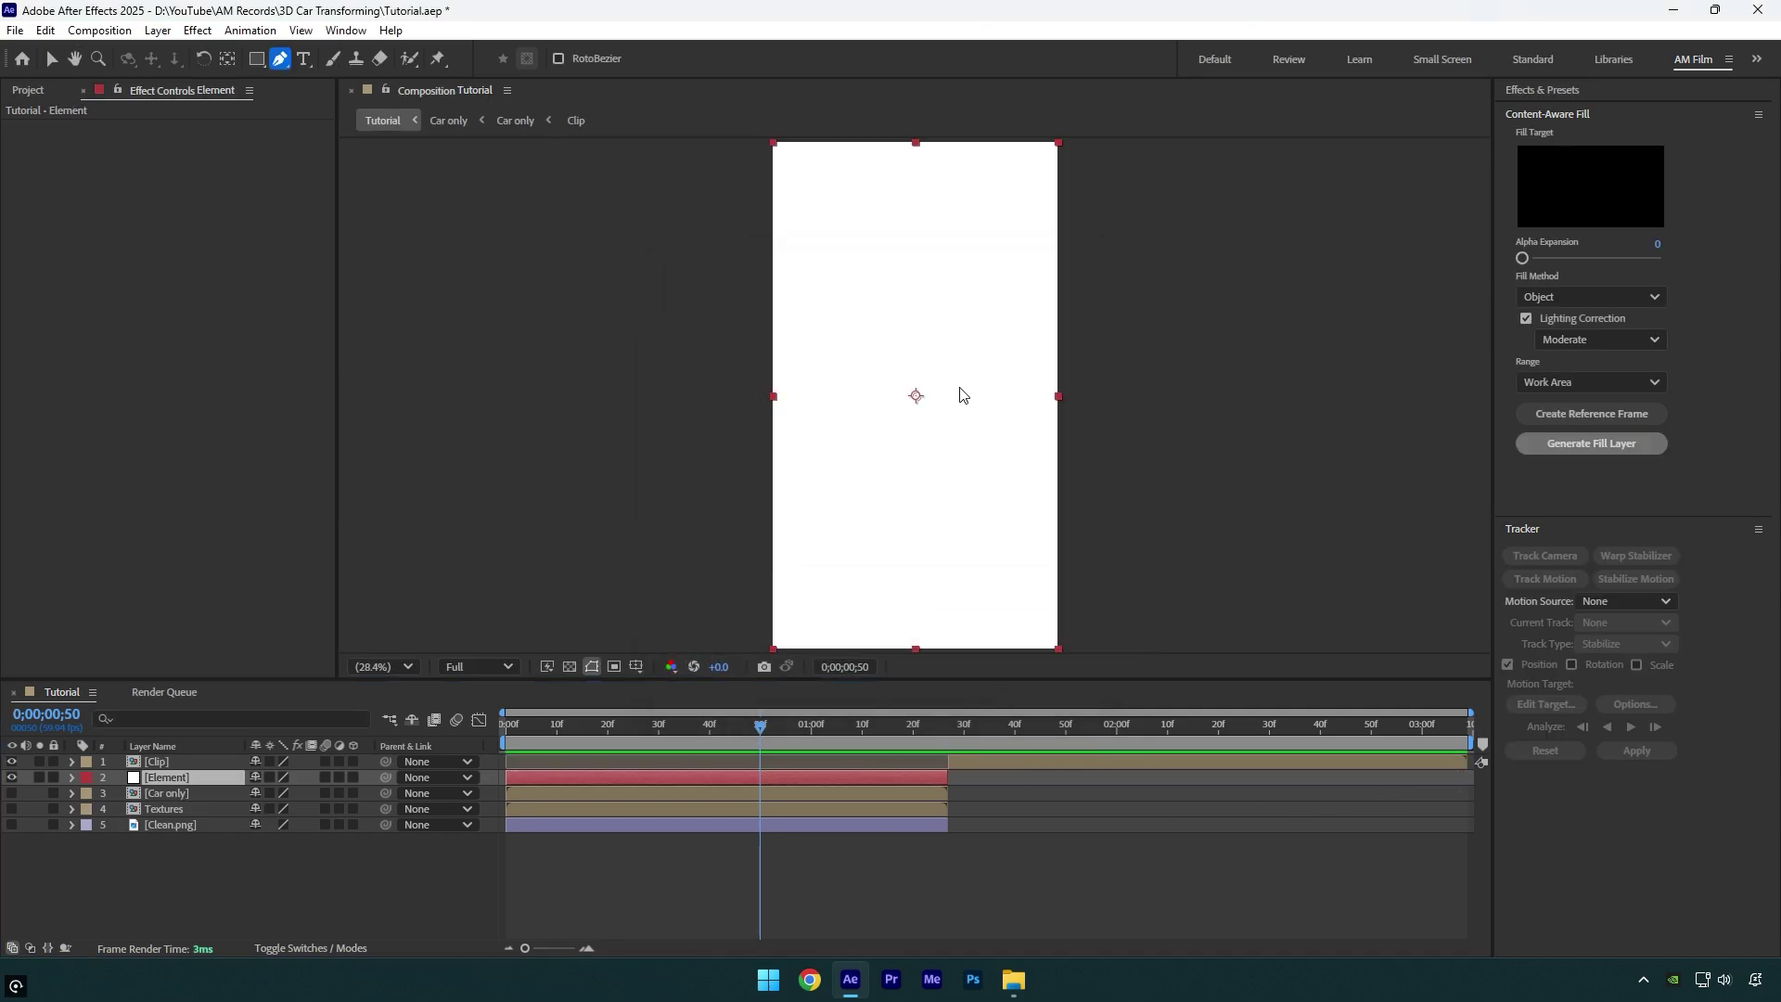
Set Element's Path Layer 1 to Car only and Texture Map Layer 1 to Textures, then launch Scene Setup.
{"action": "left_click", "coordinate": [24, 298]}
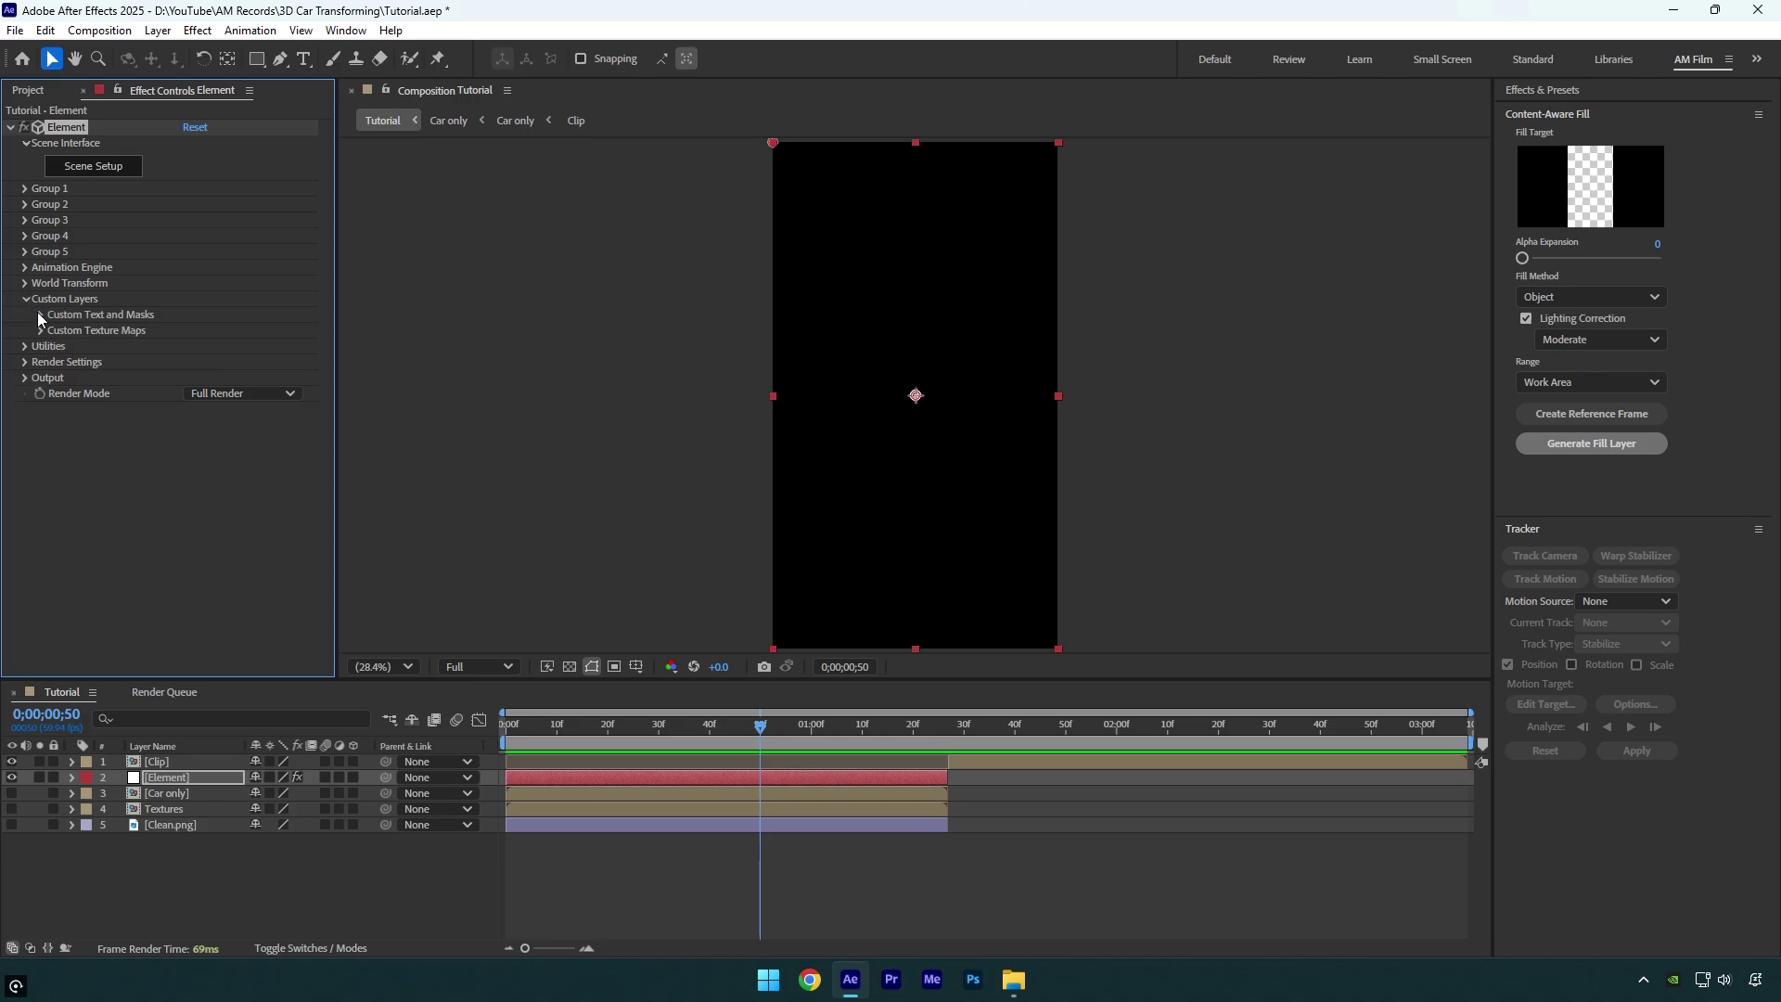
{"action": "left_click", "coordinate": [212, 330]}
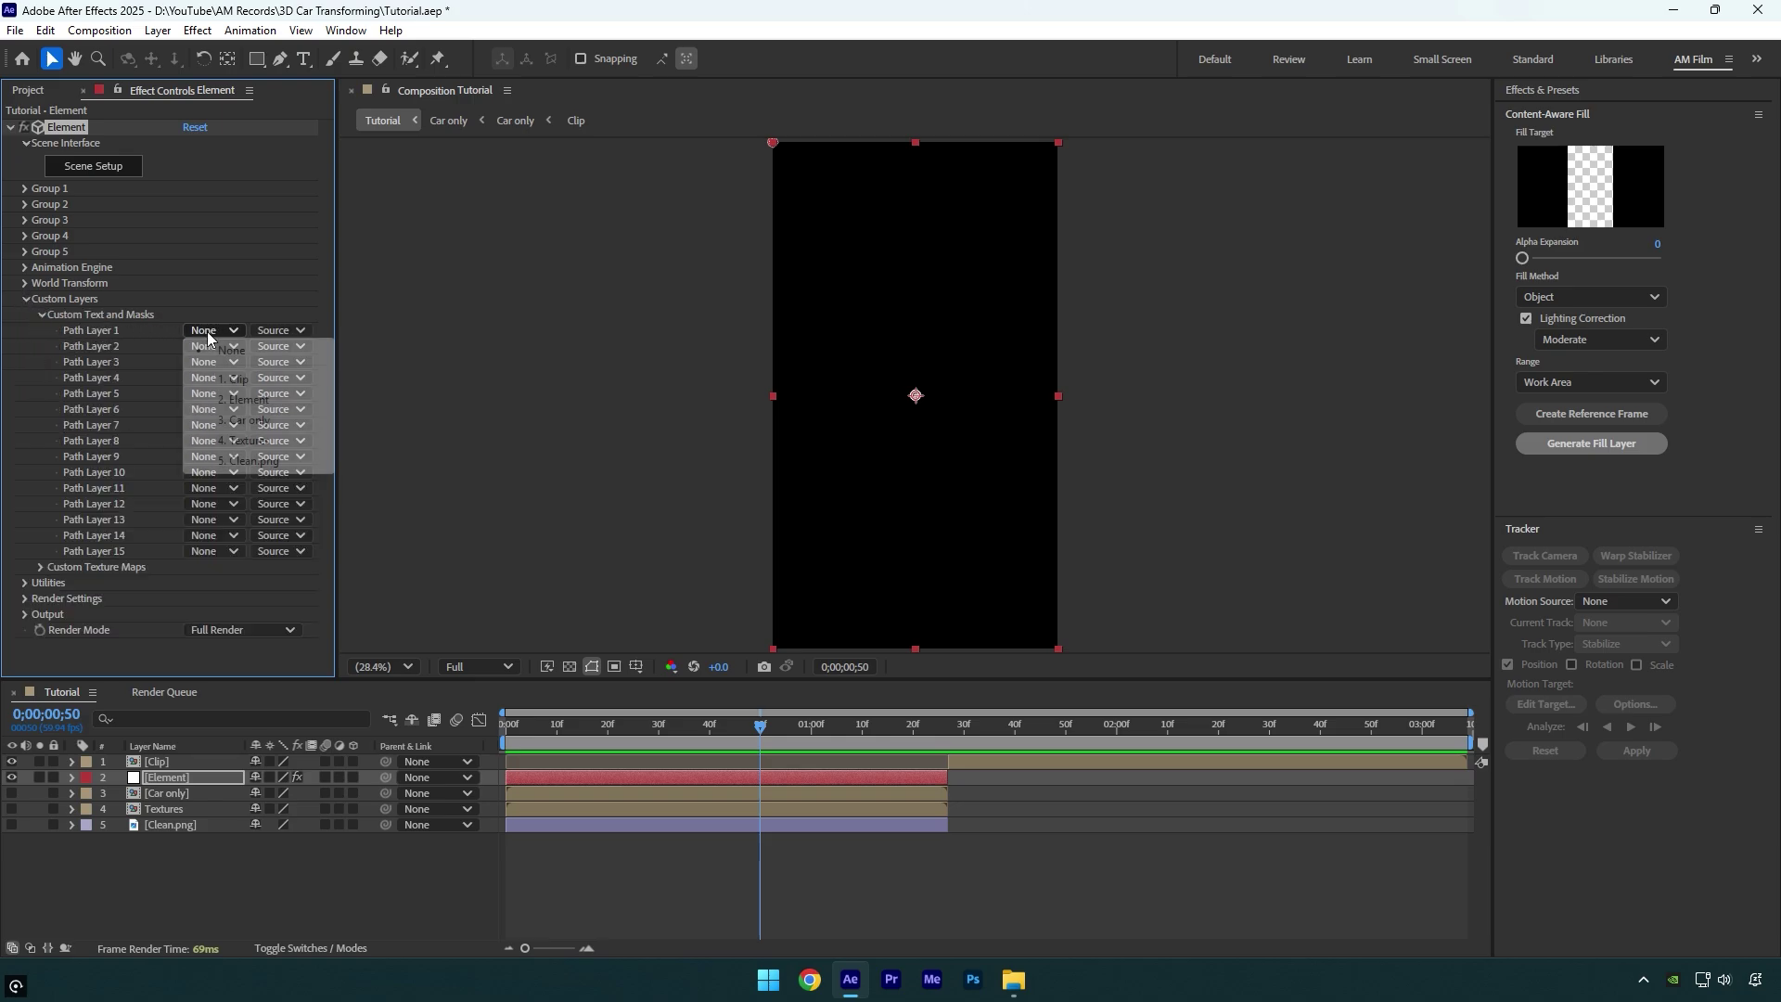
{"action": "left_click", "coordinate": [249, 421]}
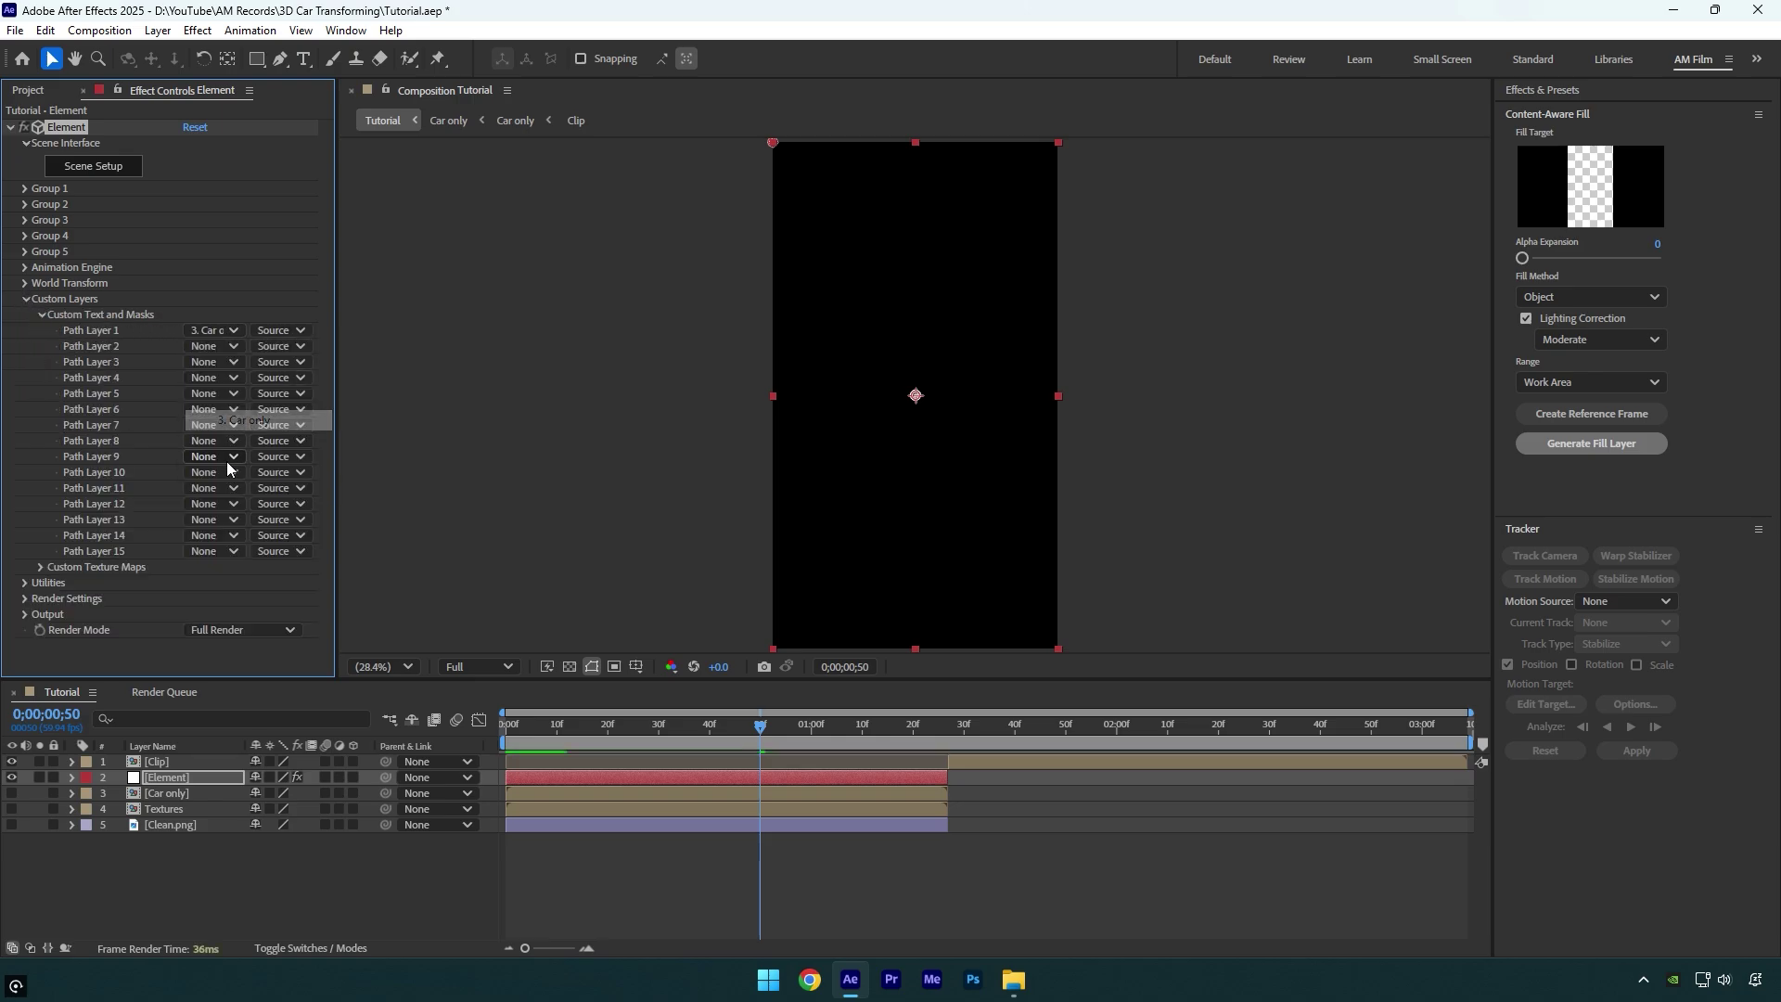
{"action": "left_click", "coordinate": [40, 568]}
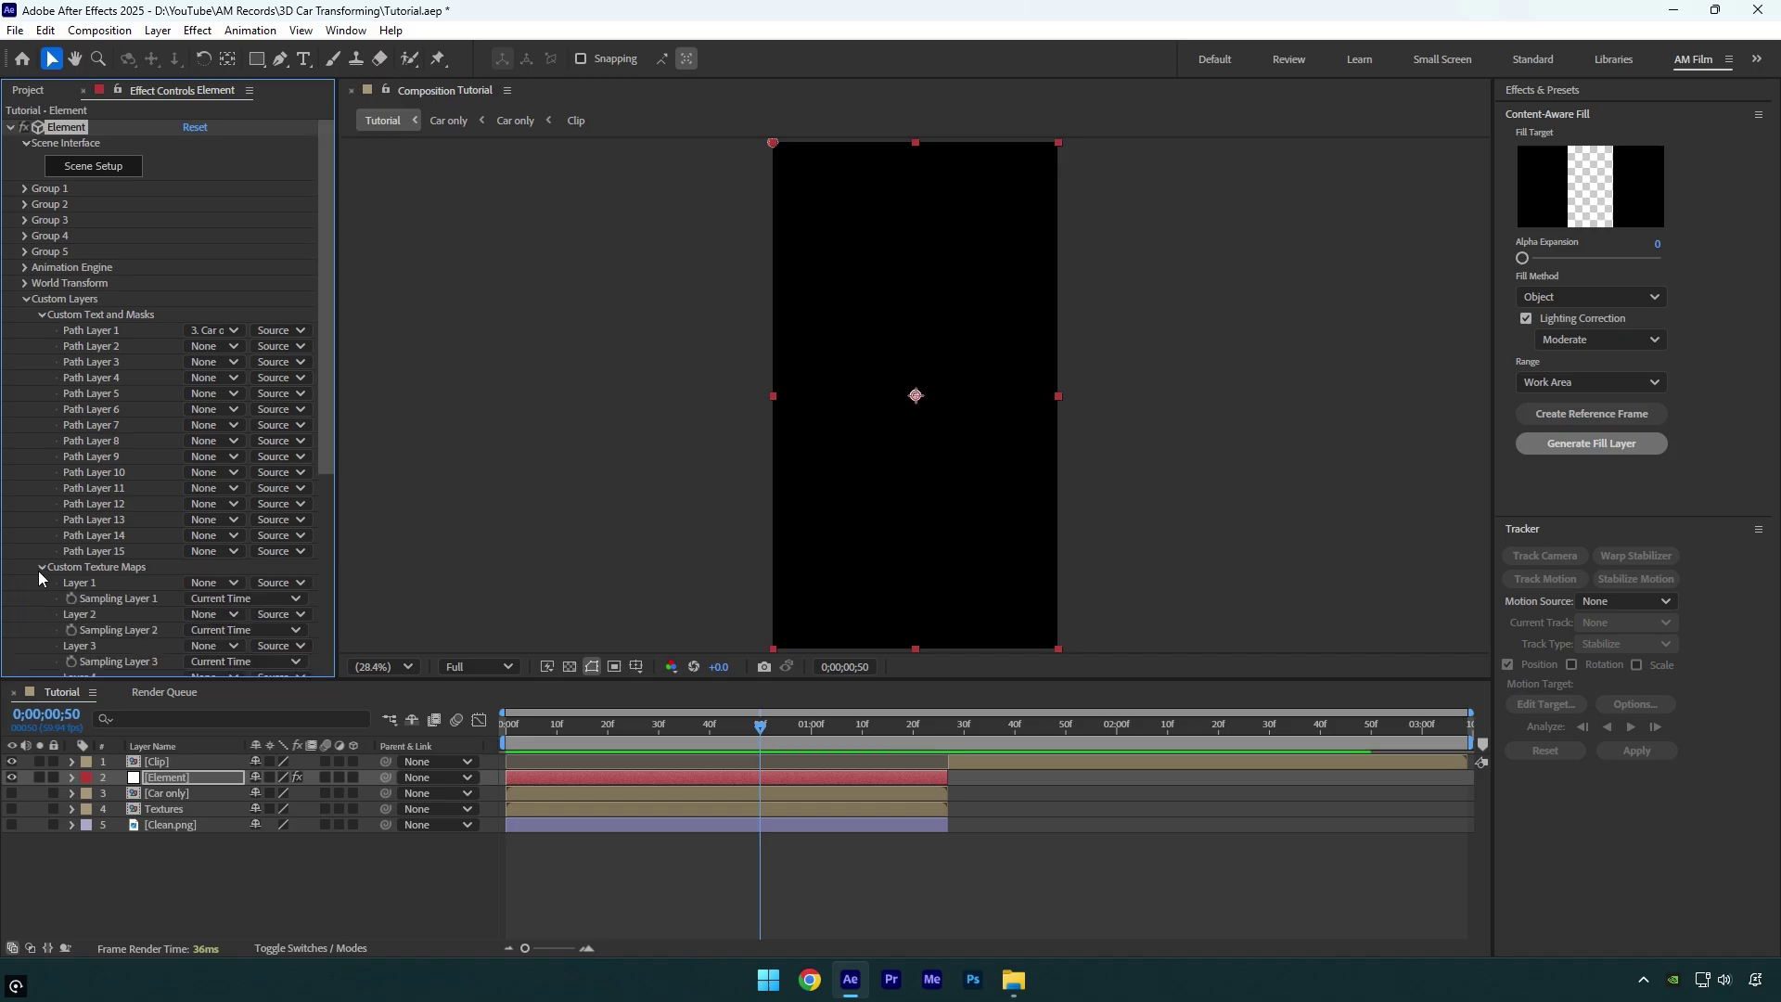
{"action": "left_click", "coordinate": [225, 586]}
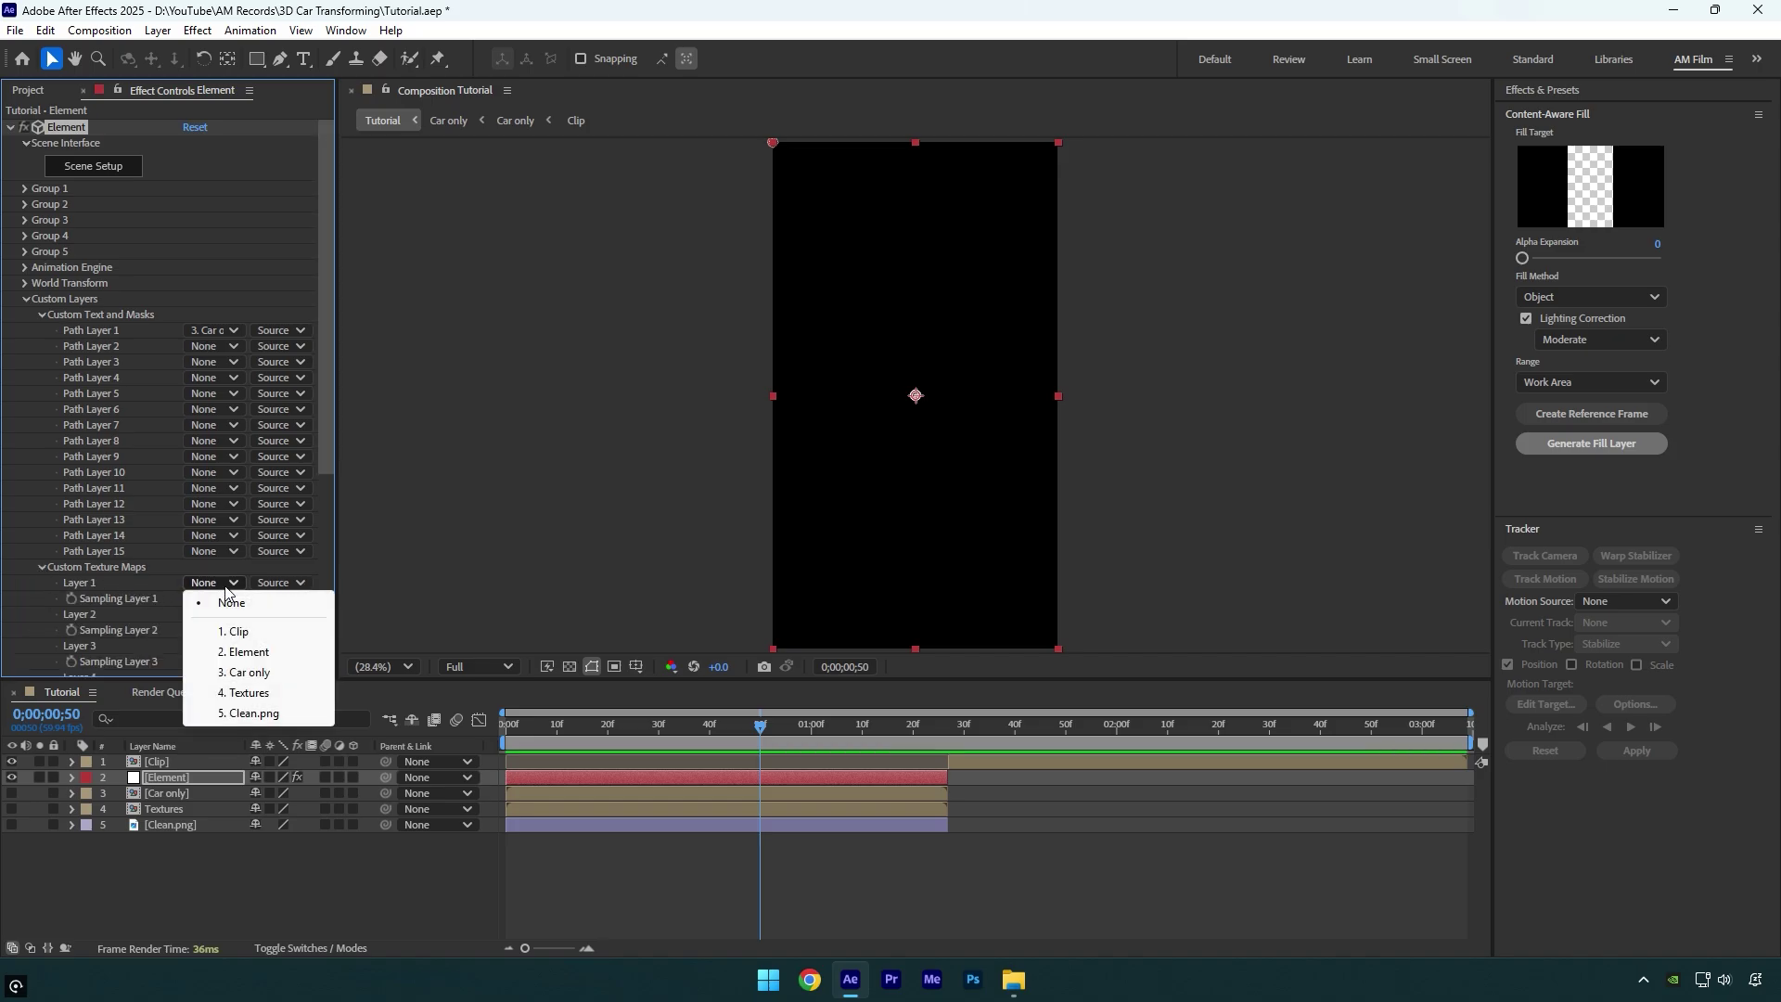
{"action": "left_click", "coordinate": [249, 693]}
{"action": "left_click", "coordinate": [95, 170]}
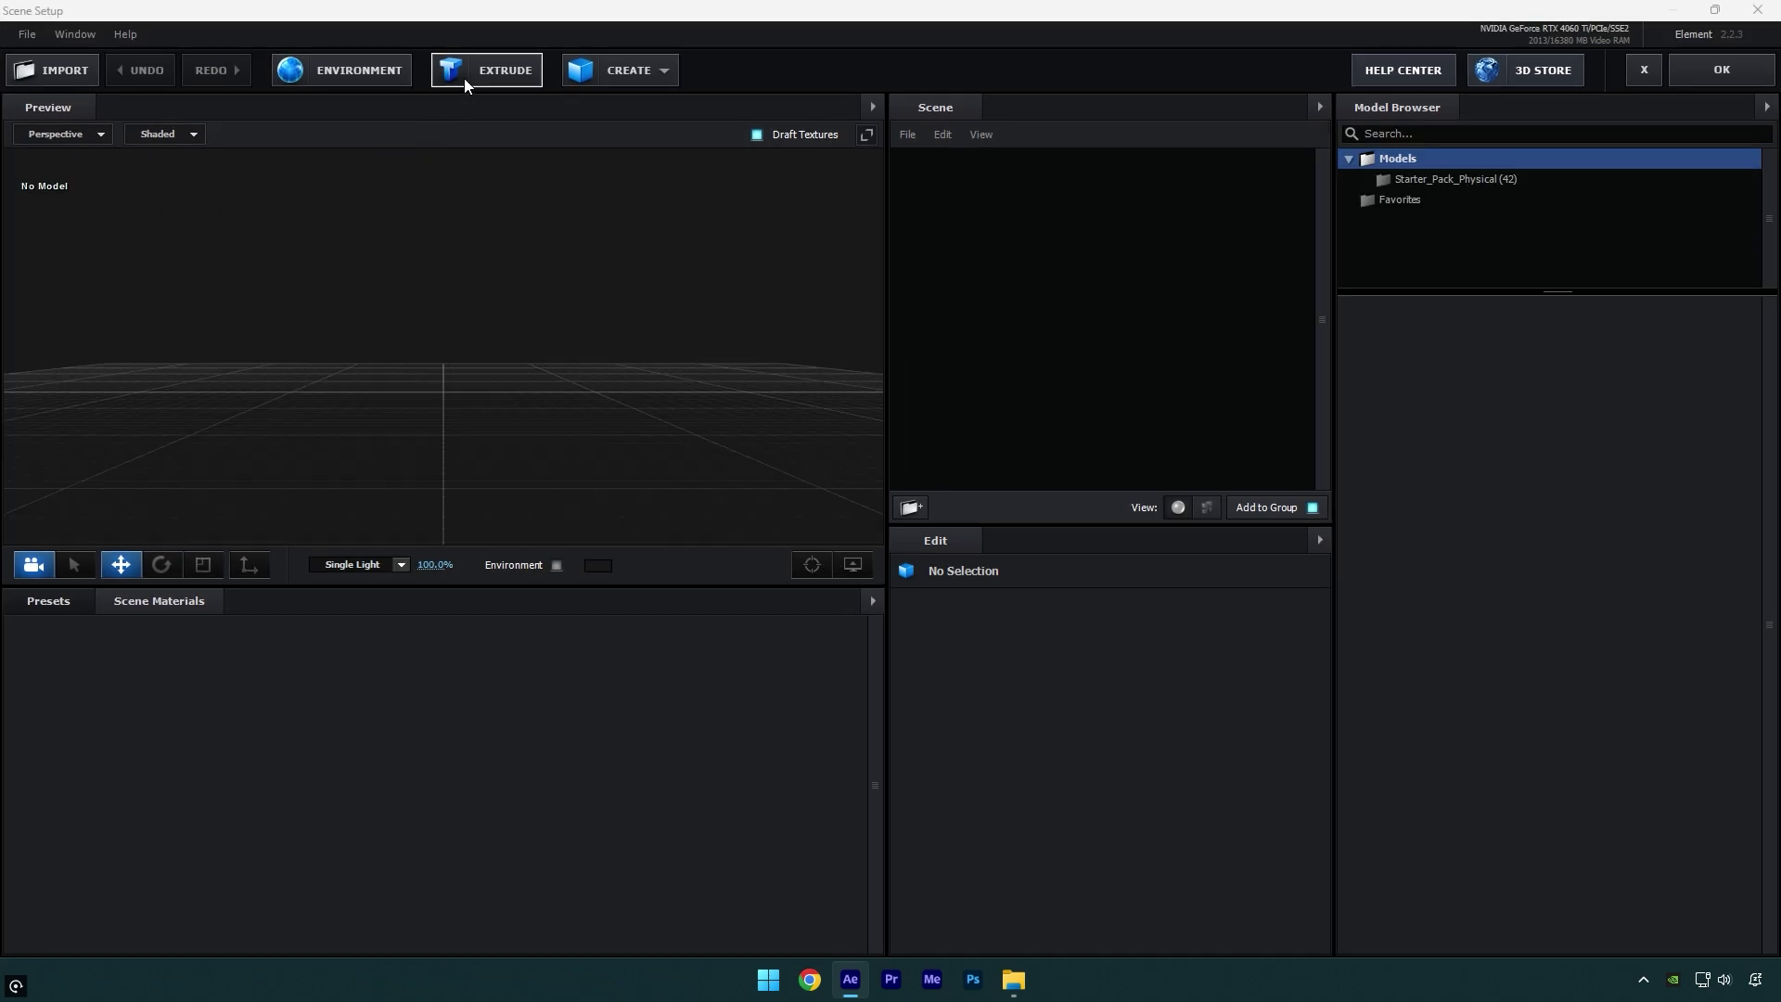
Extrude the car path into a 3D model and select its Bevel 1 material.
{"action": "left_click", "coordinate": [463, 78]}
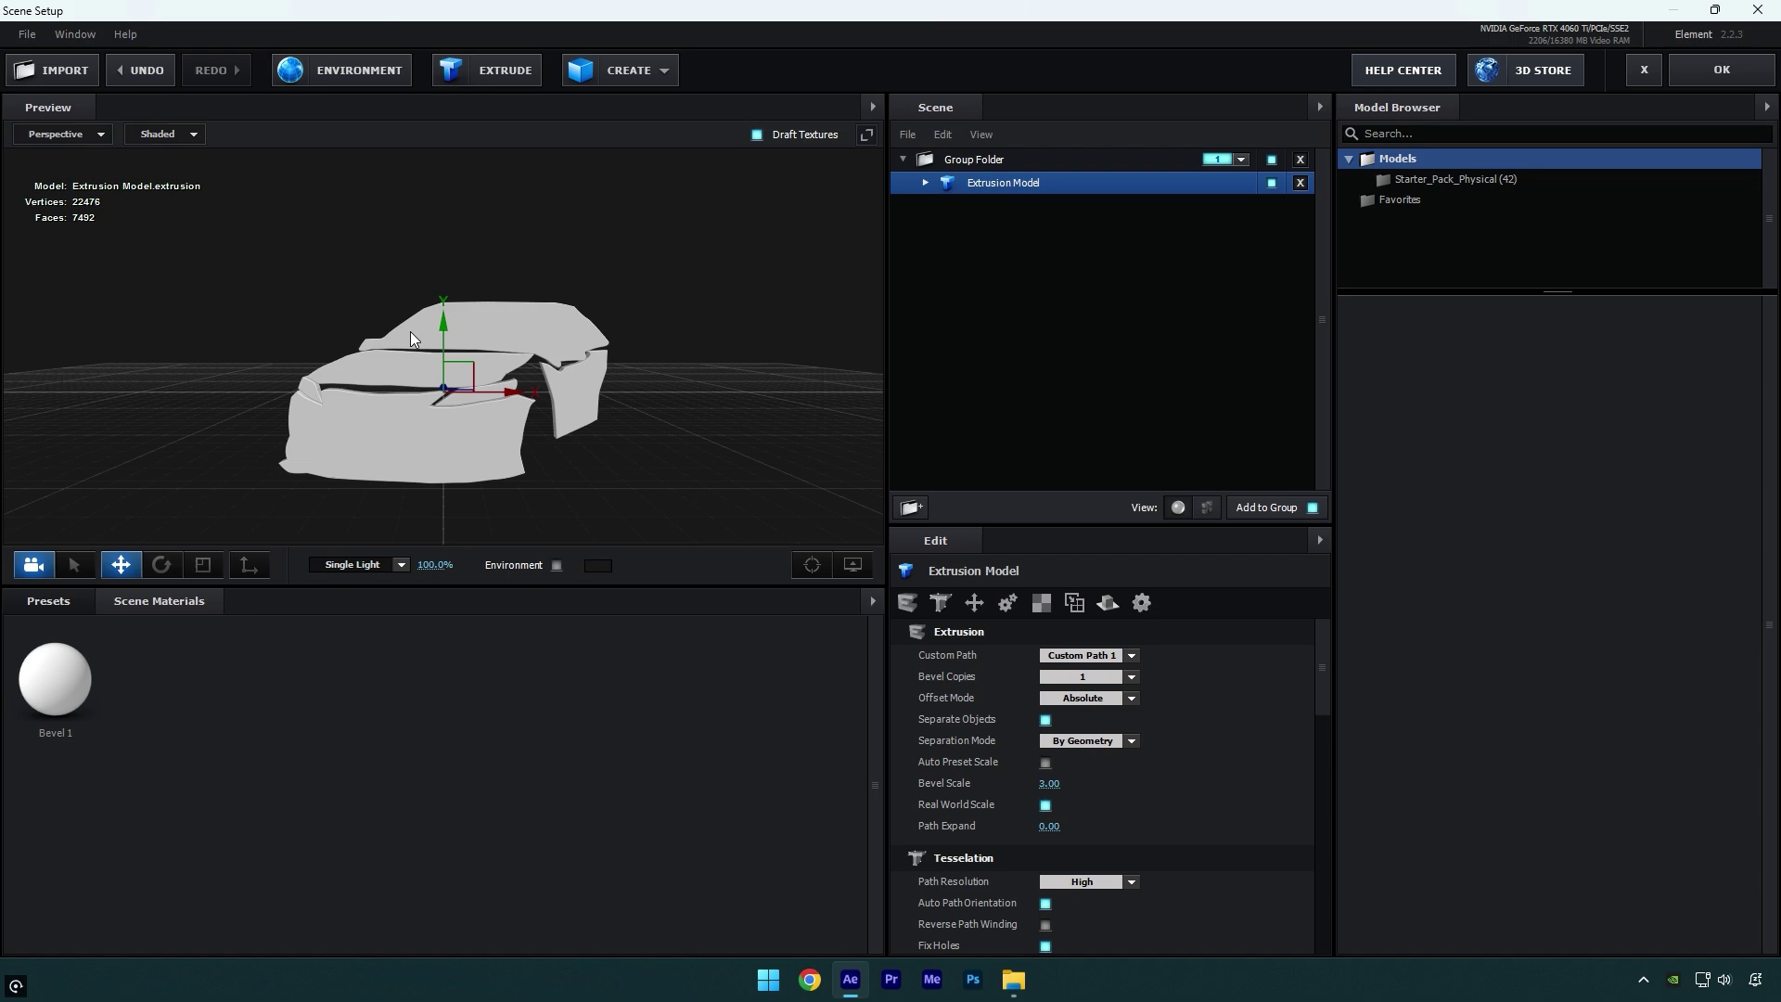
{"action": "left_click", "coordinate": [928, 185]}
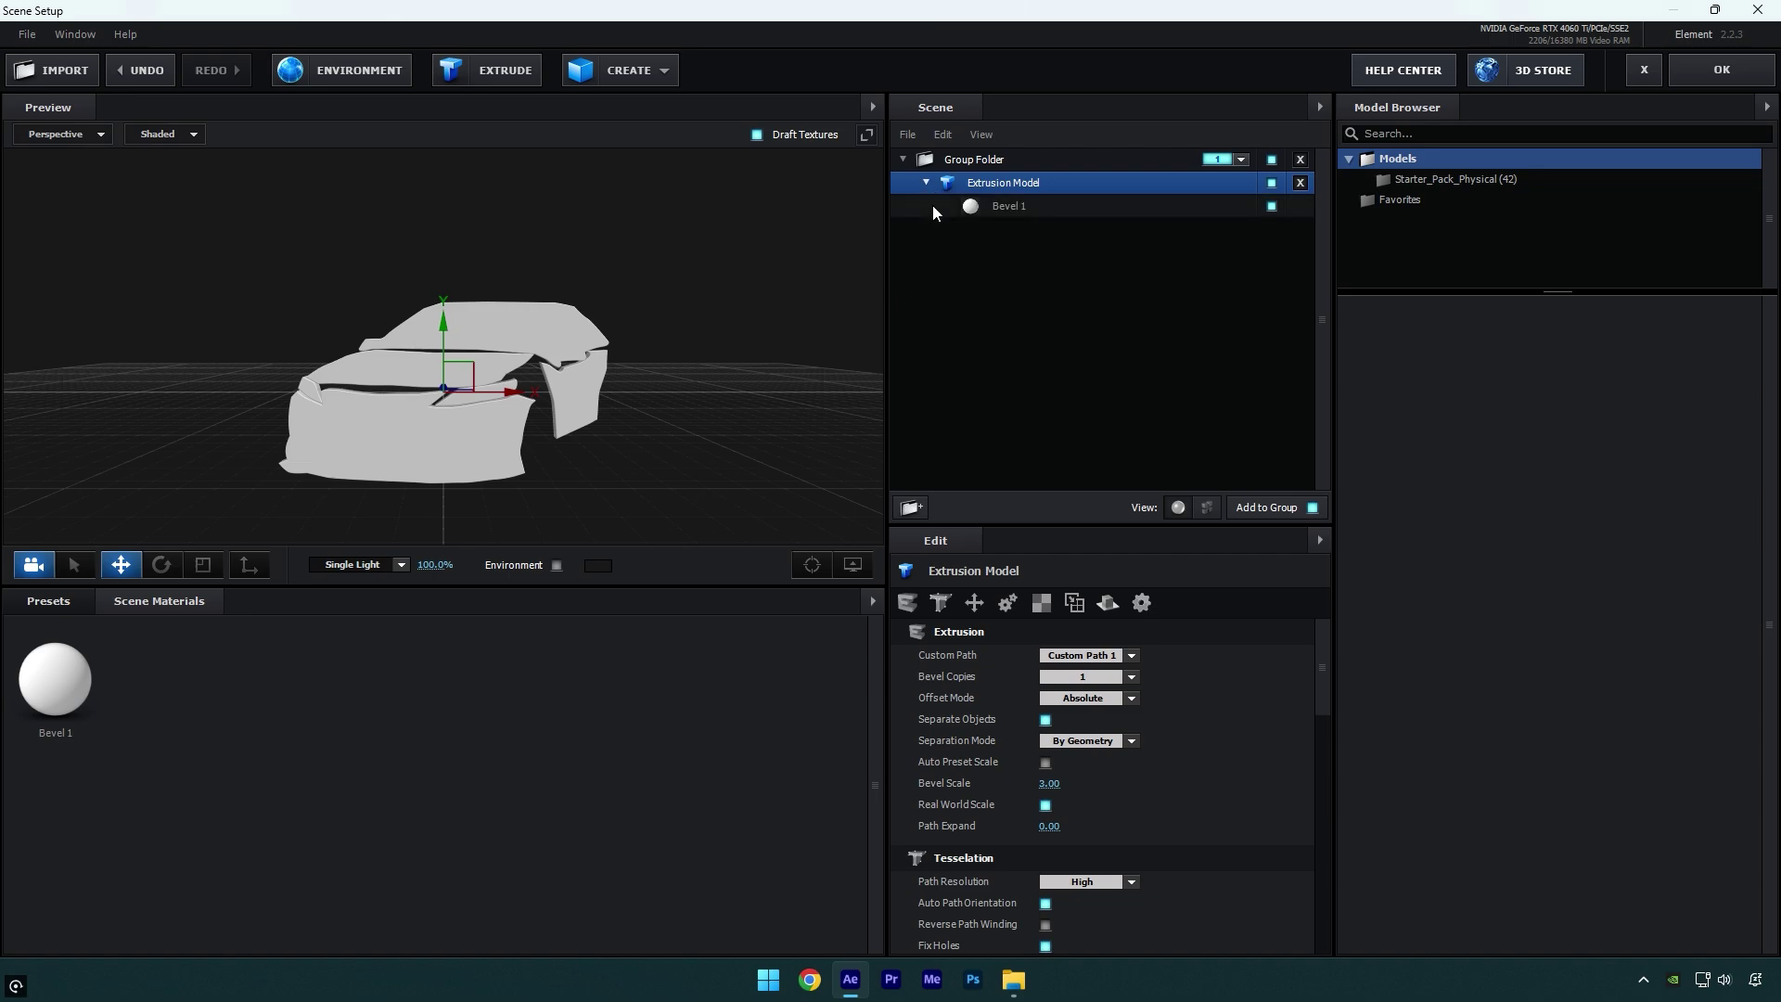
{"action": "left_click", "coordinate": [1018, 209]}
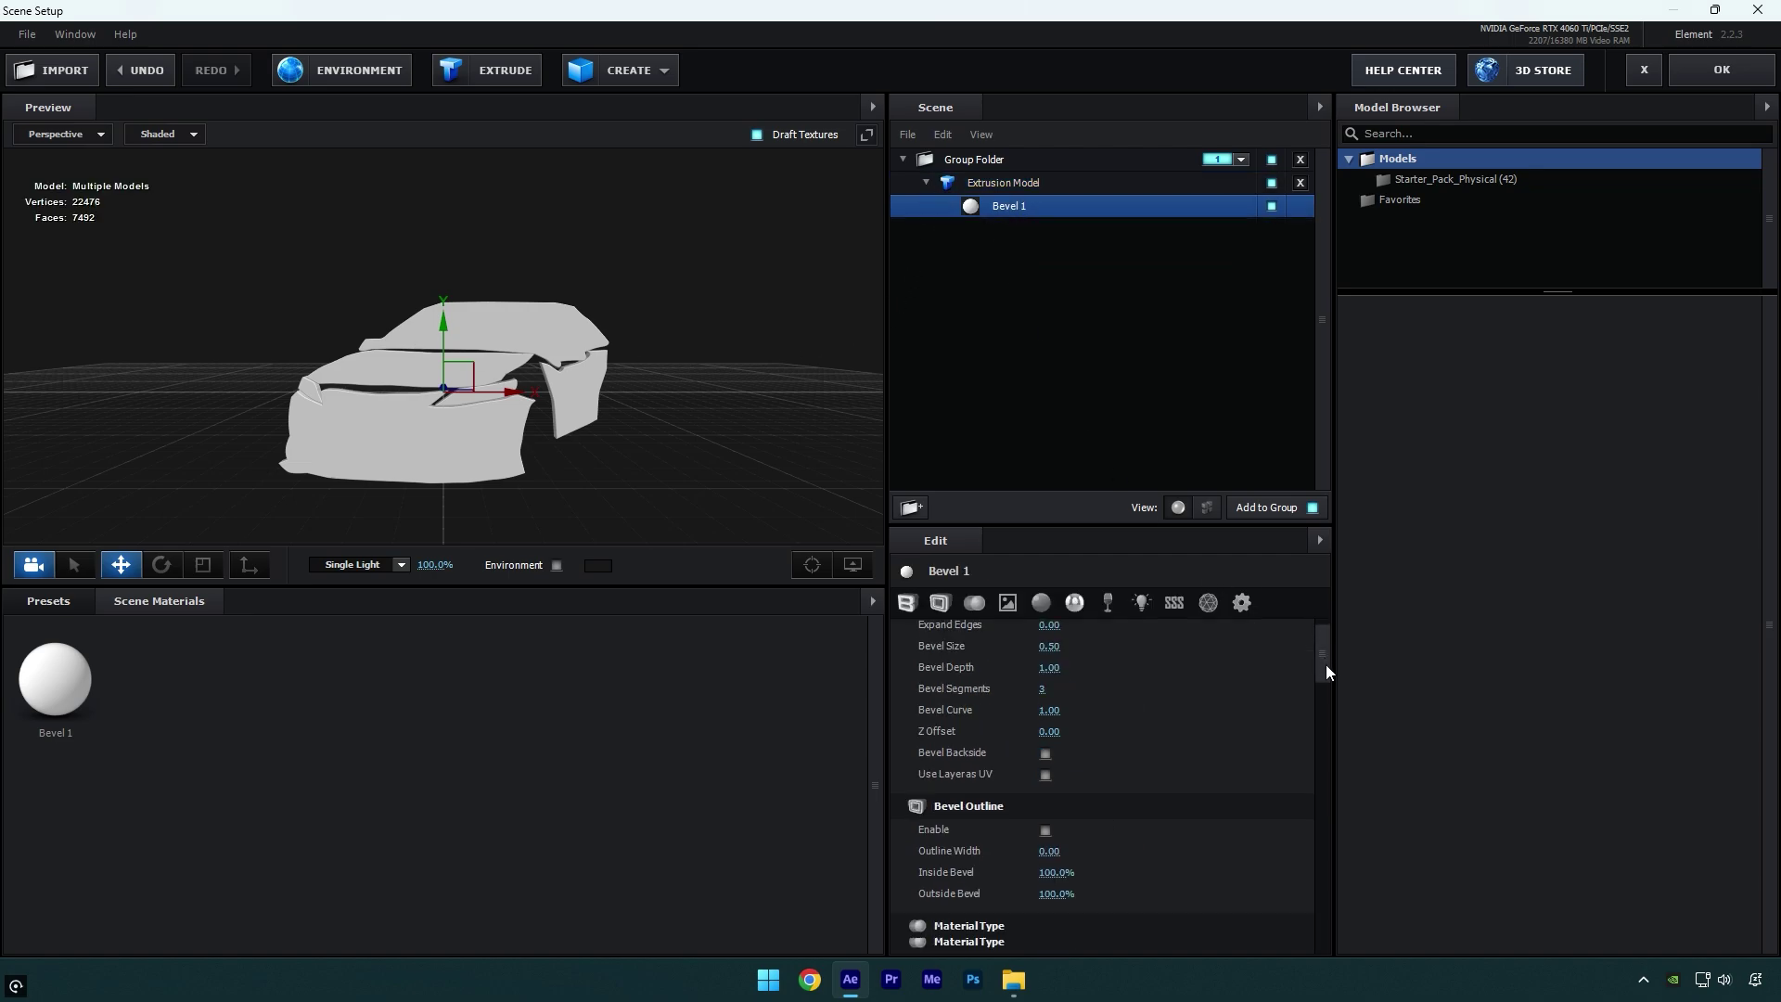
{"action": "left_click_drag", "start_coordinate": [1323, 650], "coordinate": [1333, 713]}
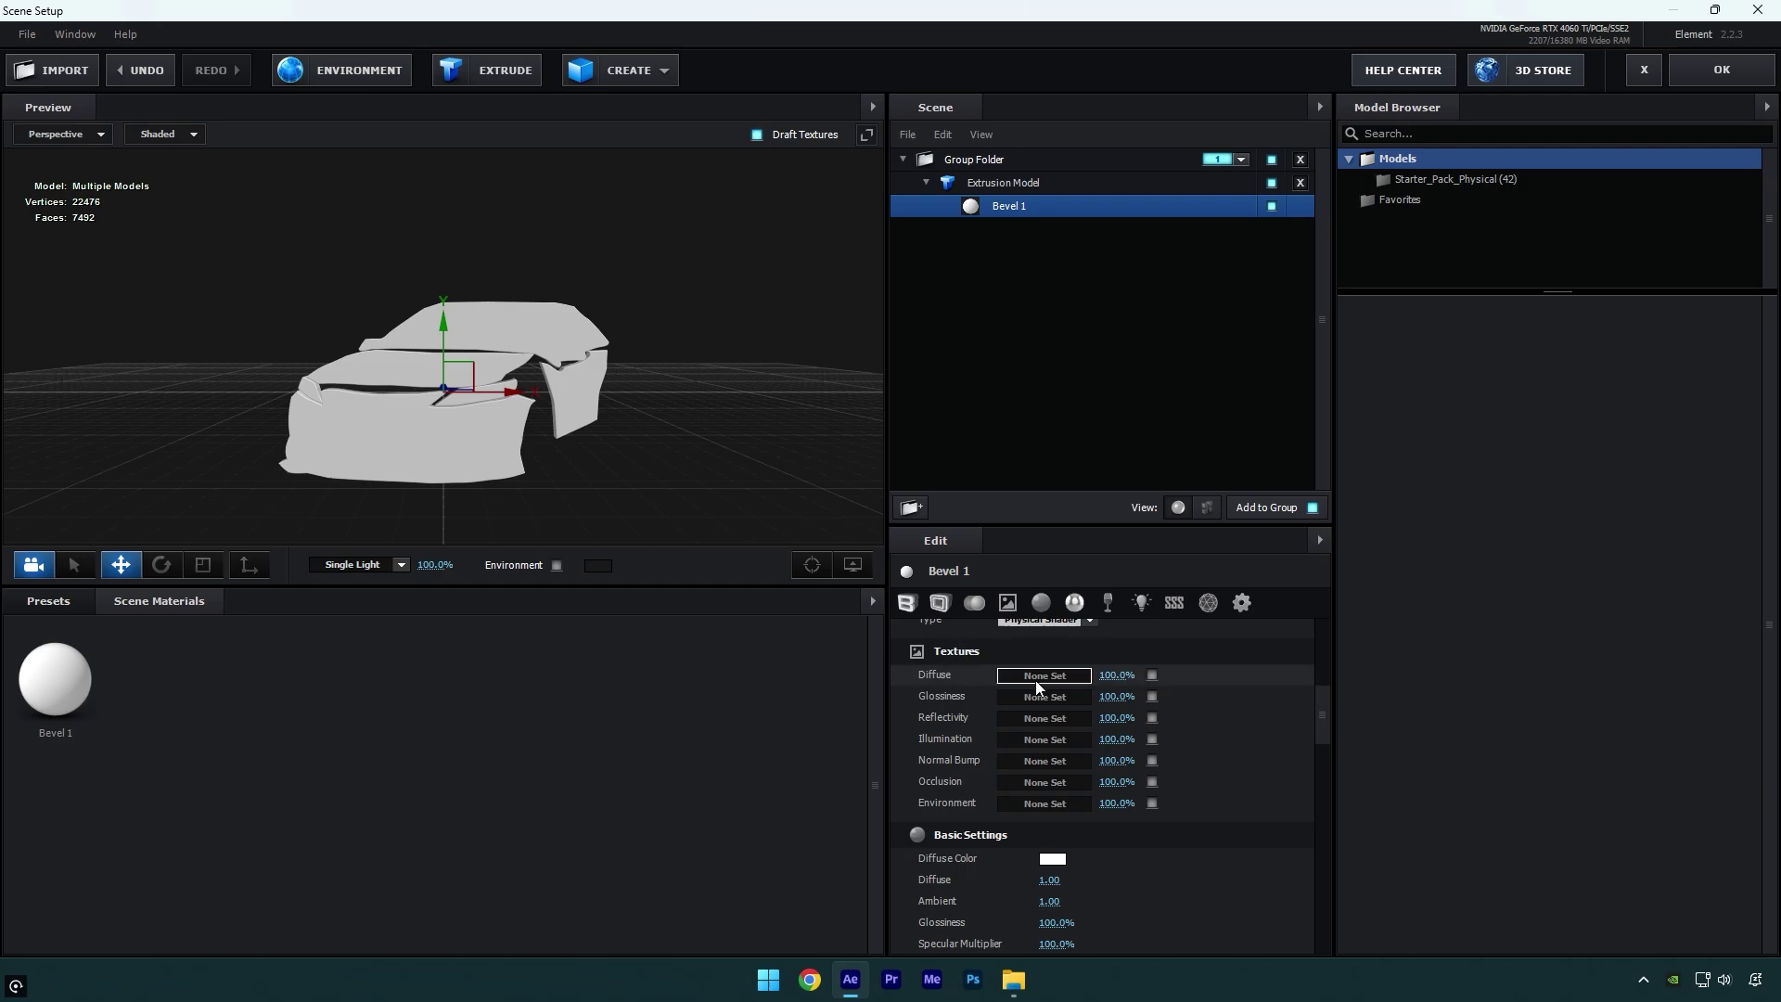
Texture Bevel 1's diffuse with Custom Layer 1 used as UV, then apply the scene.
{"action": "left_click", "coordinate": [1035, 677]}
{"action": "left_click", "coordinate": [1039, 565]}
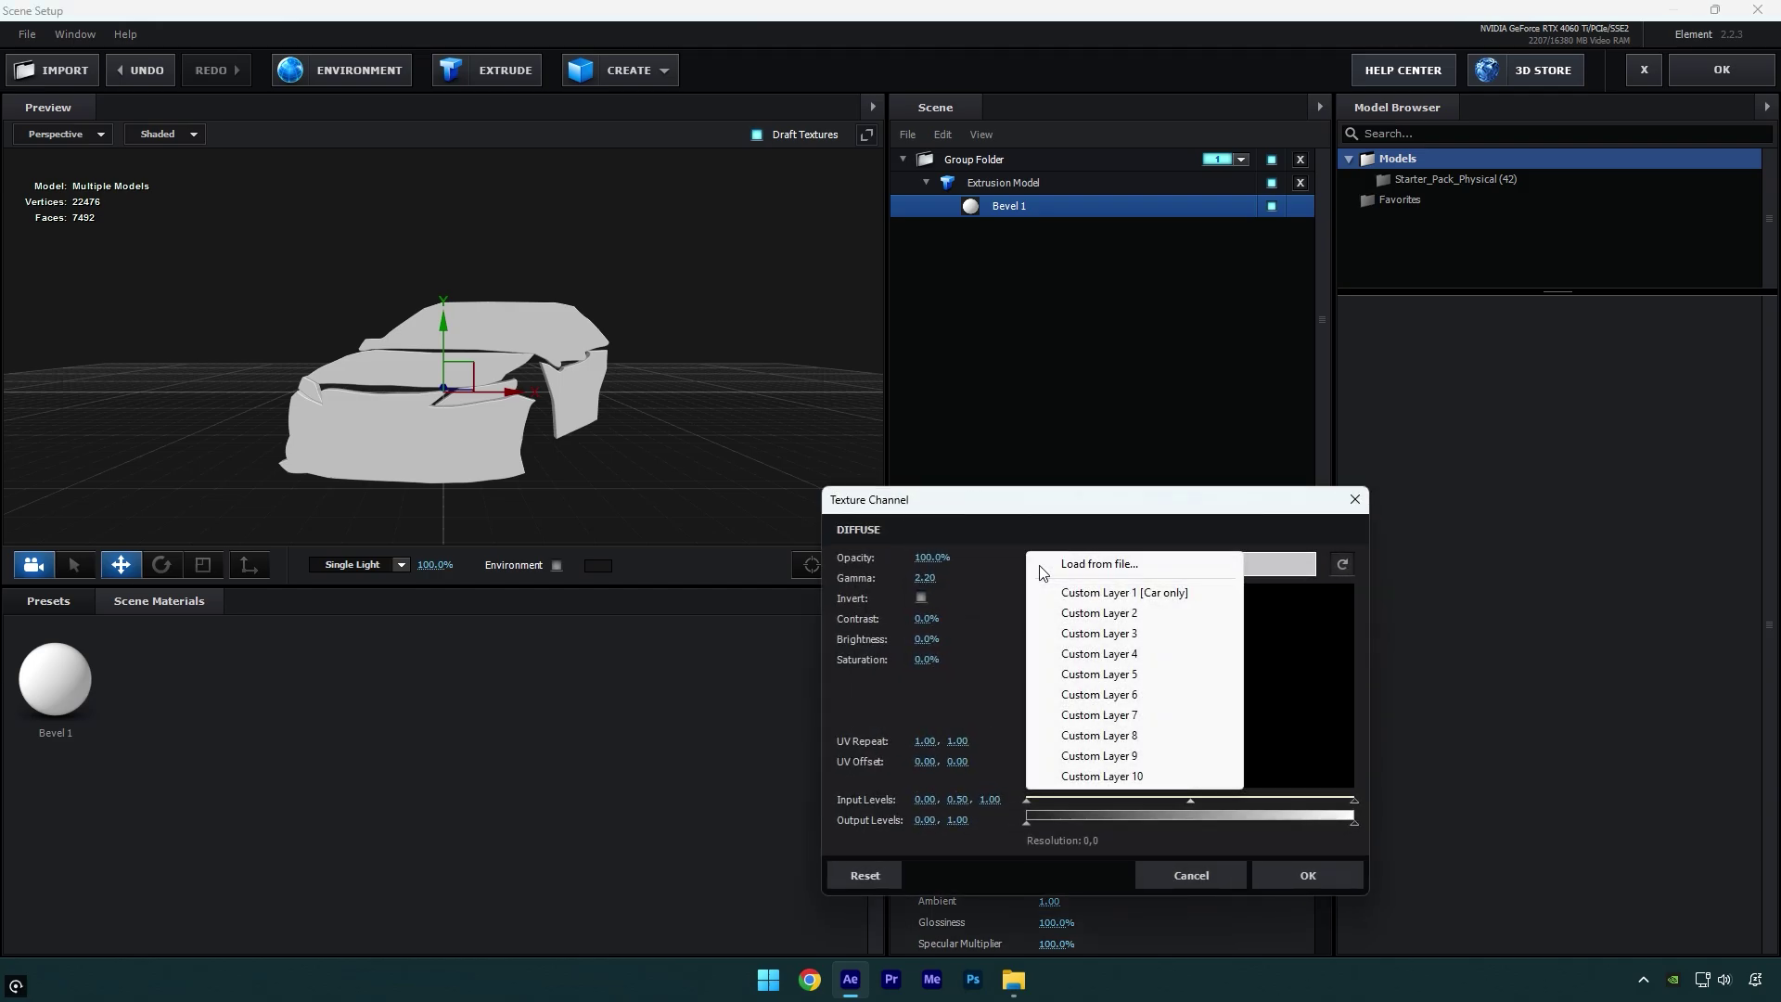
{"action": "left_click", "coordinate": [1139, 594]}
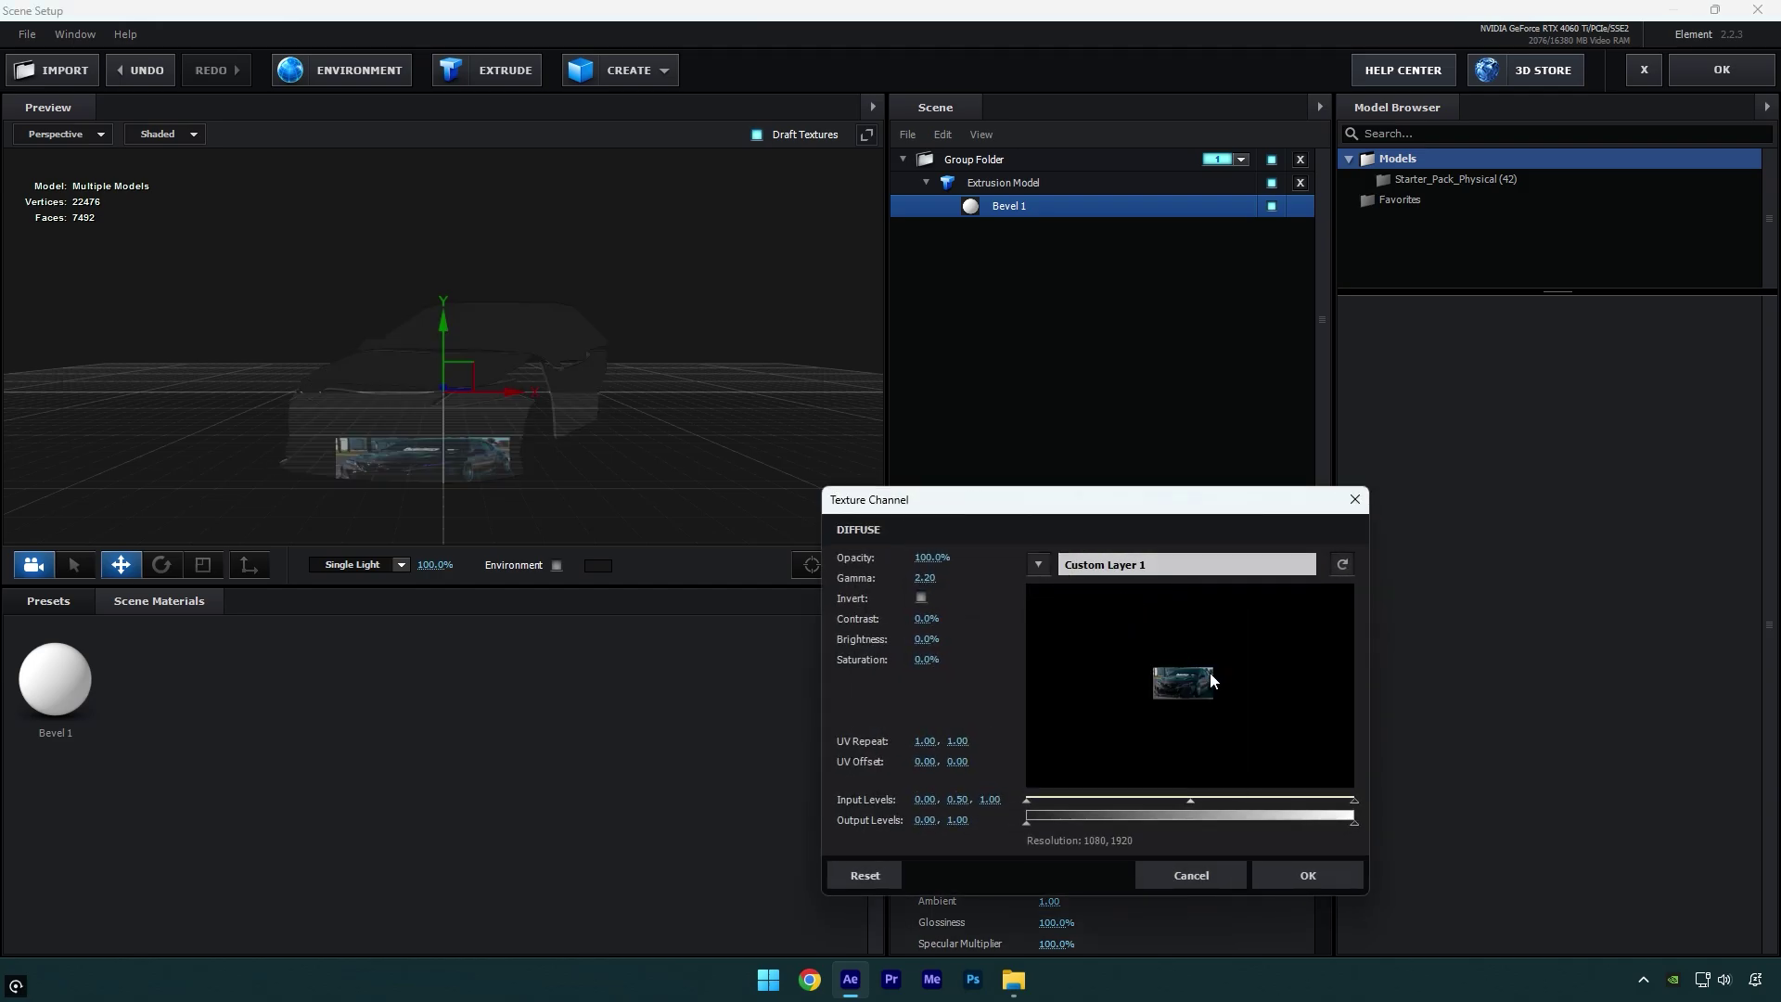
{"action": "left_click", "coordinate": [1309, 874]}
{"action": "left_click_drag", "start_coordinate": [1317, 742], "coordinate": [1320, 665]}
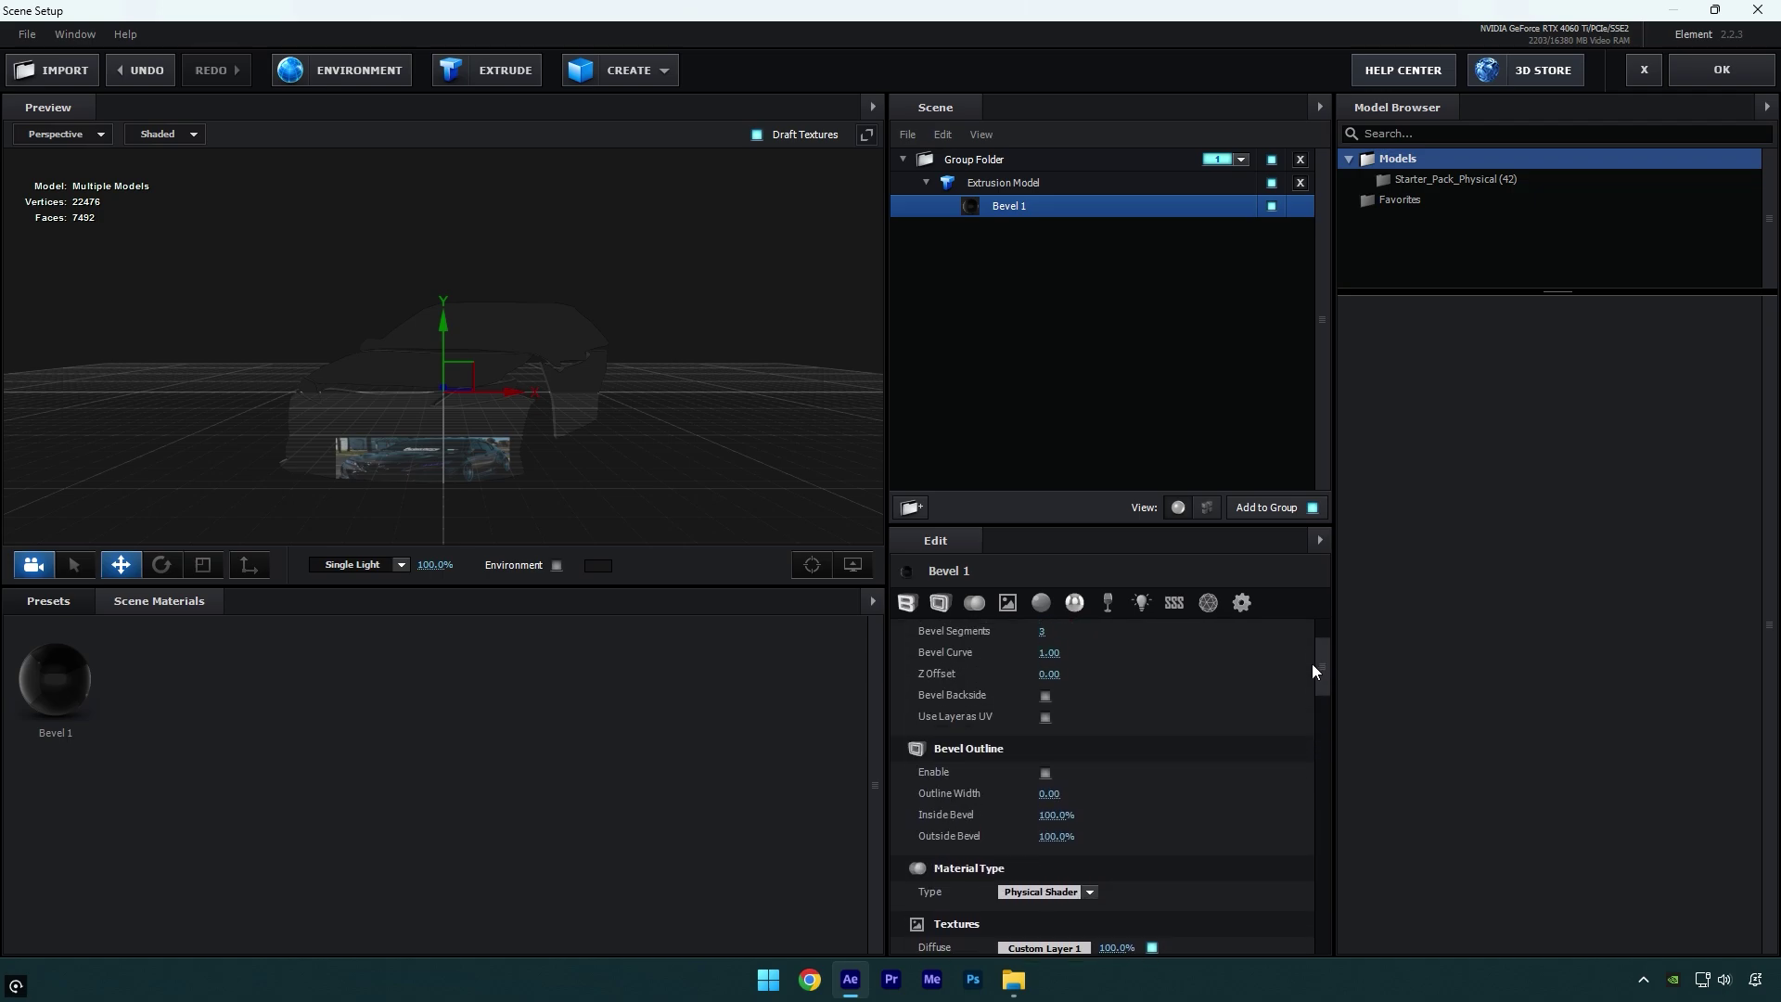
{"action": "left_click", "coordinate": [1058, 735]}
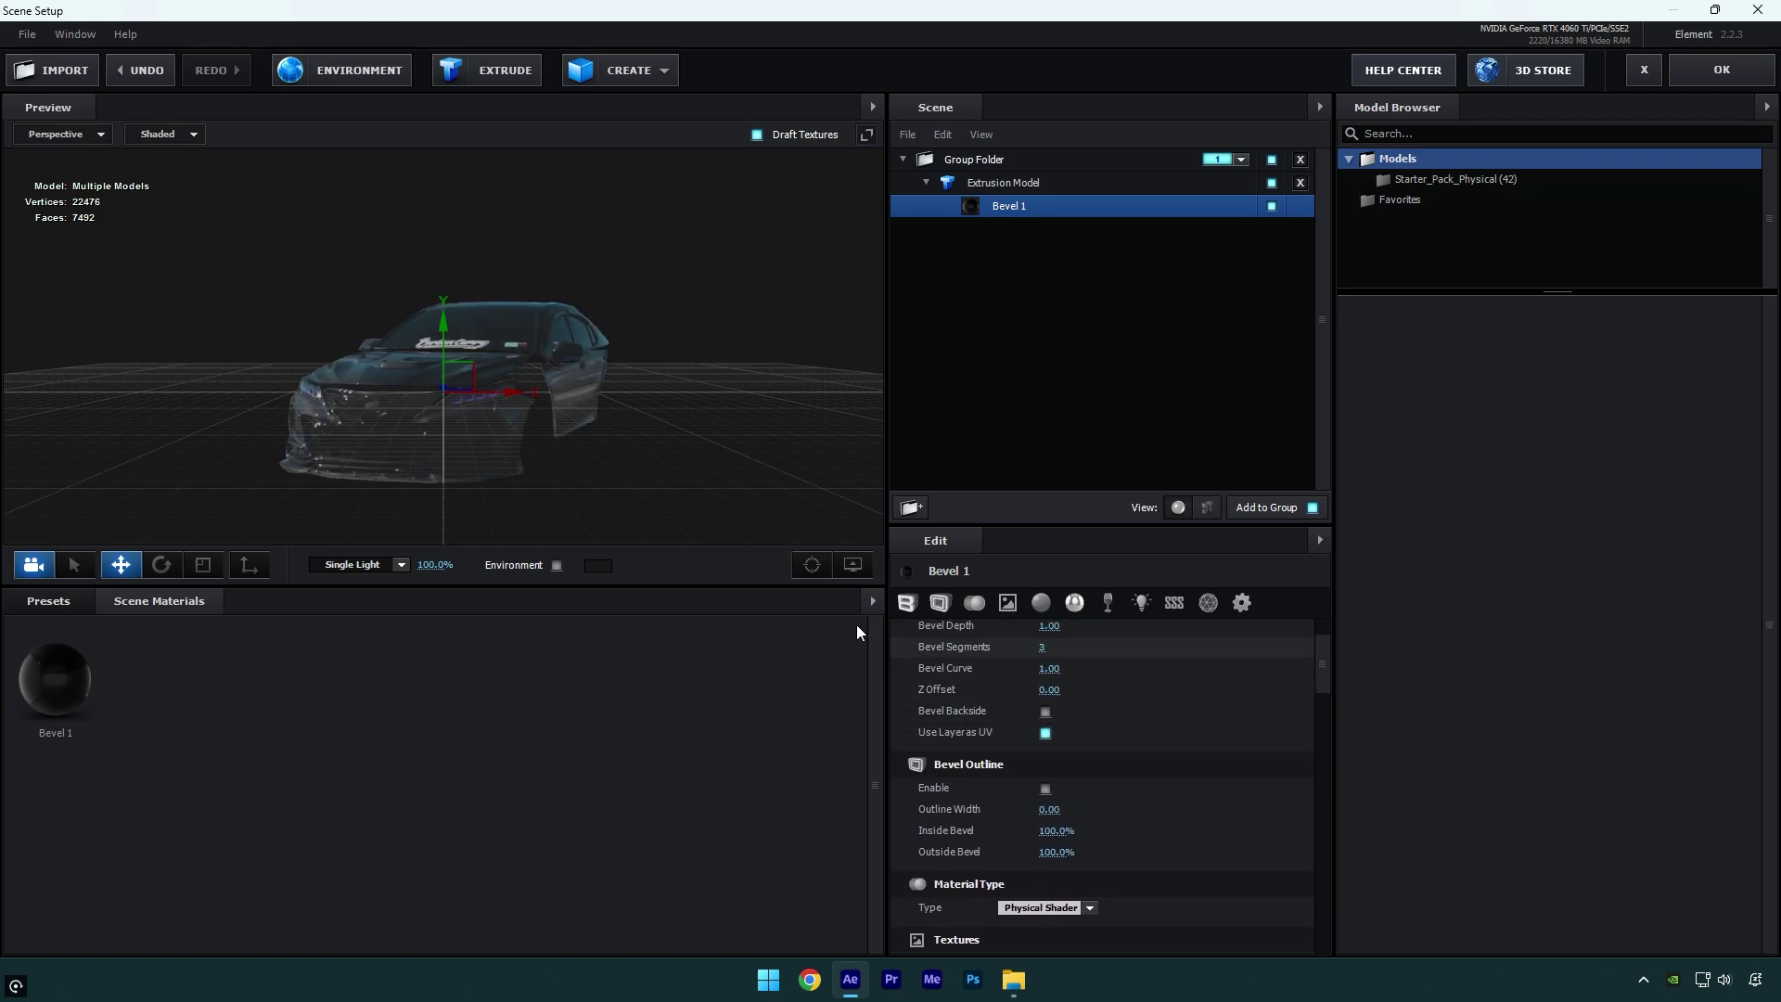
{"action": "mouse_move", "coordinate": [601, 452]}
{"action": "left_mouse_down"}
{"action": "mouse_move", "coordinate": [681, 498]}
{"action": "mouse_move", "coordinate": [759, 473]}
{"action": "mouse_move", "coordinate": [650, 467]}
{"action": "left_mouse_up"}
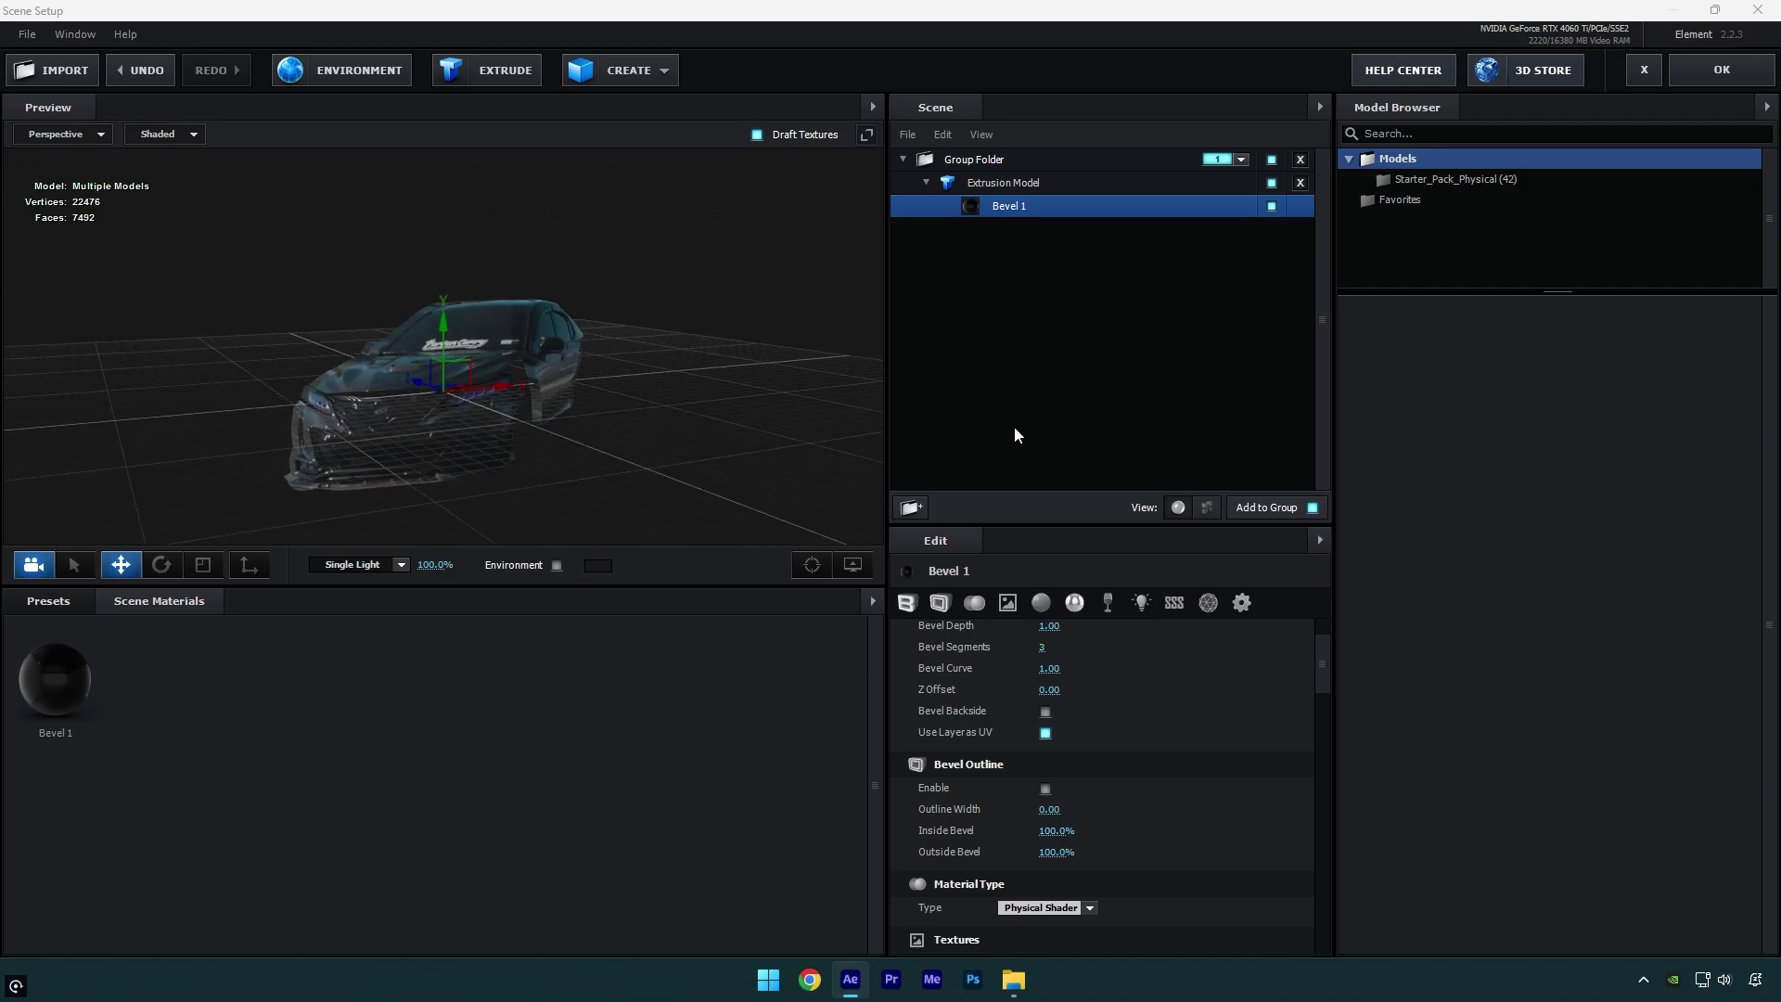
{"action": "left_click", "coordinate": [1770, 74]}
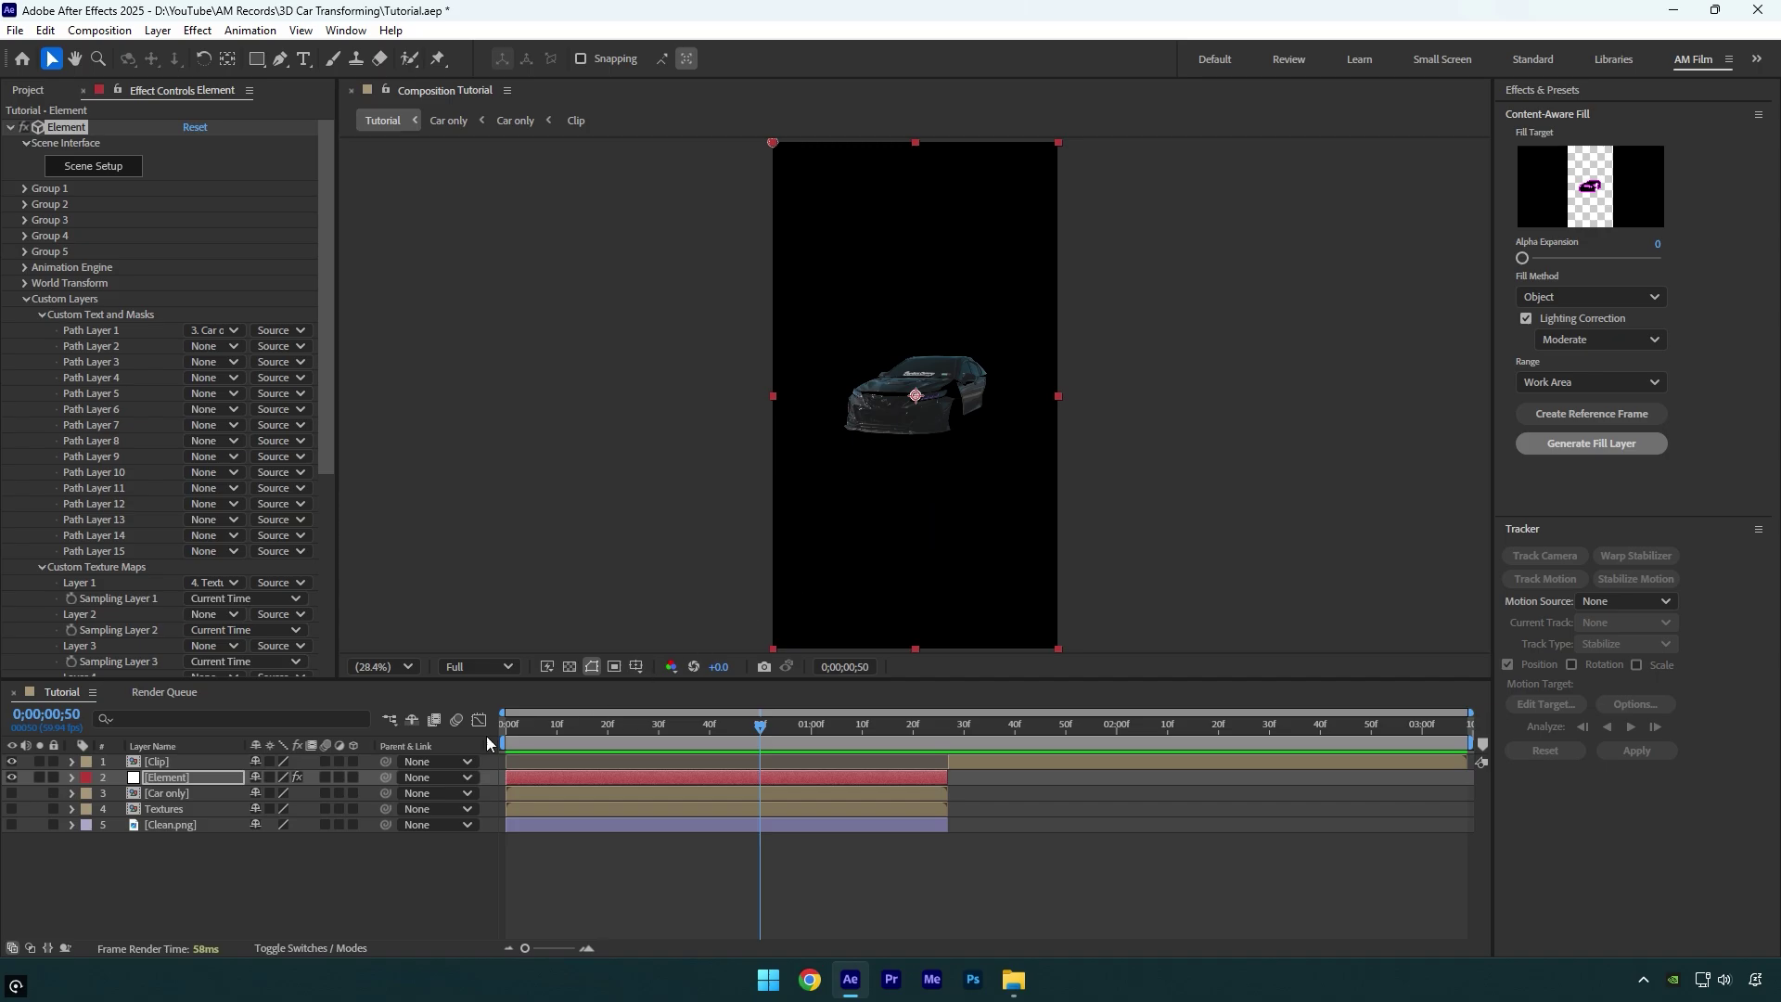
Show the Clean.png background and enable Multi-Object under Group 1 > Particle Look.
{"action": "left_click", "coordinate": [11, 826]}
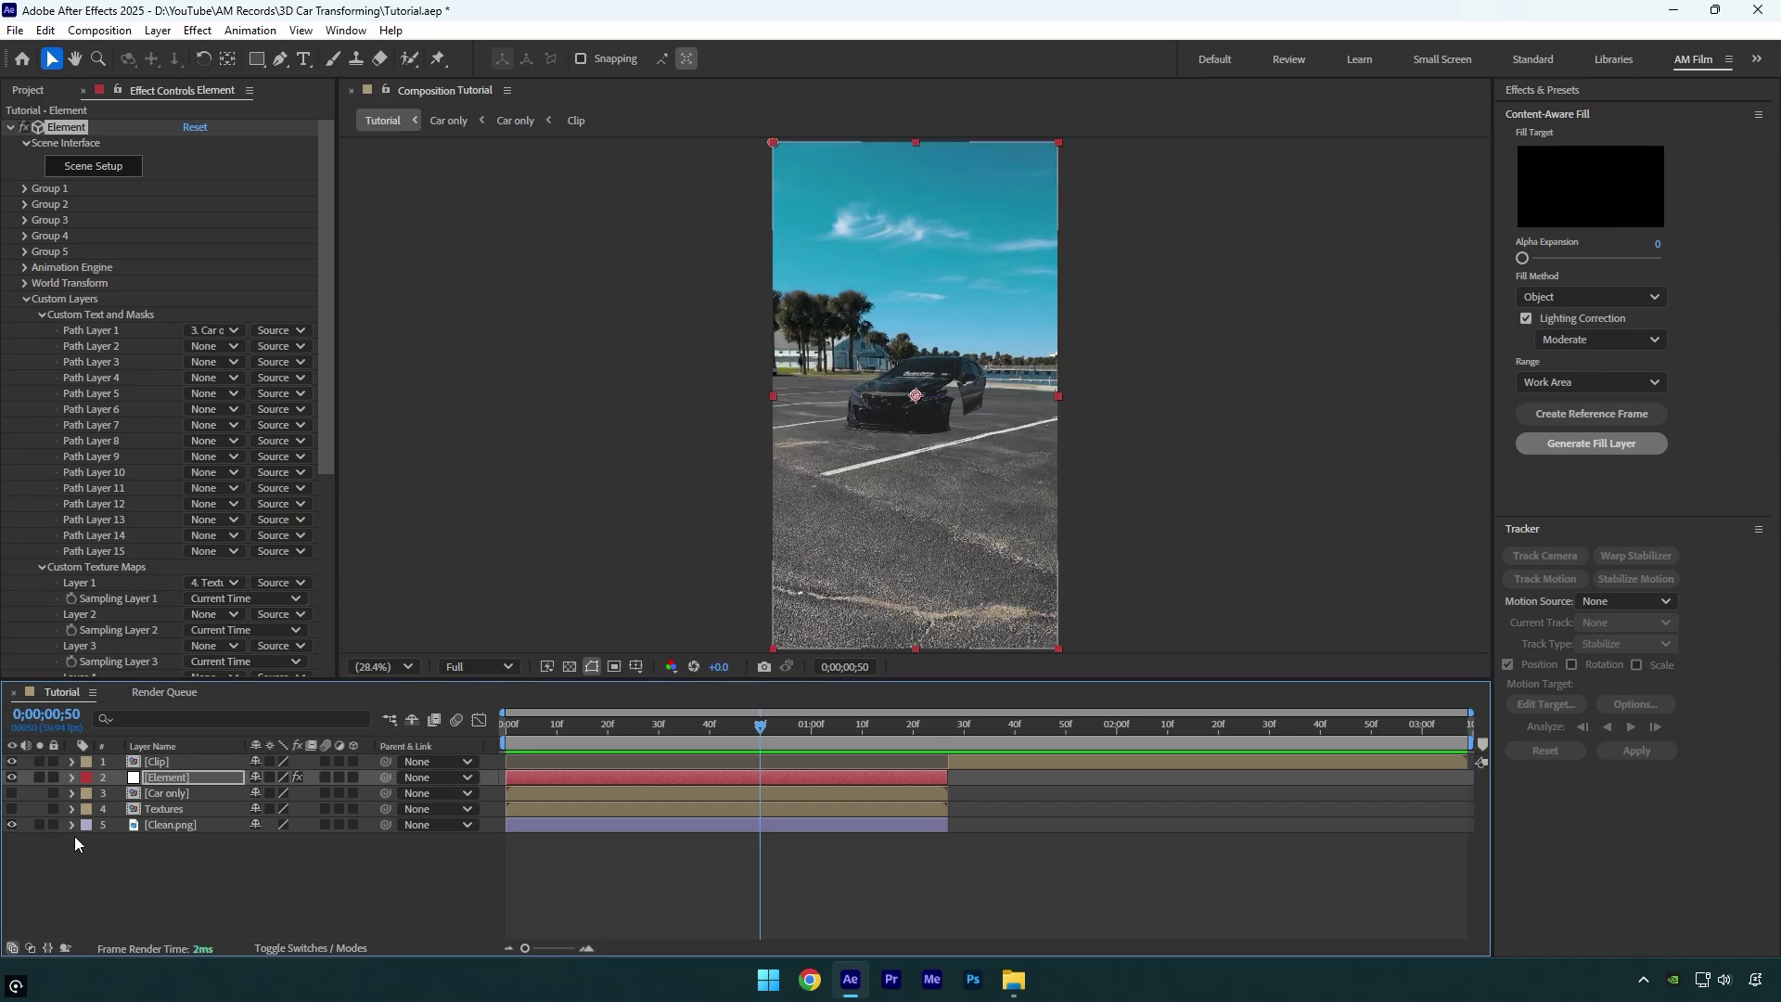
{"action": "left_click", "coordinate": [839, 729]}
{"action": "left_click_drag", "start_coordinate": [937, 722], "coordinate": [946, 720]}
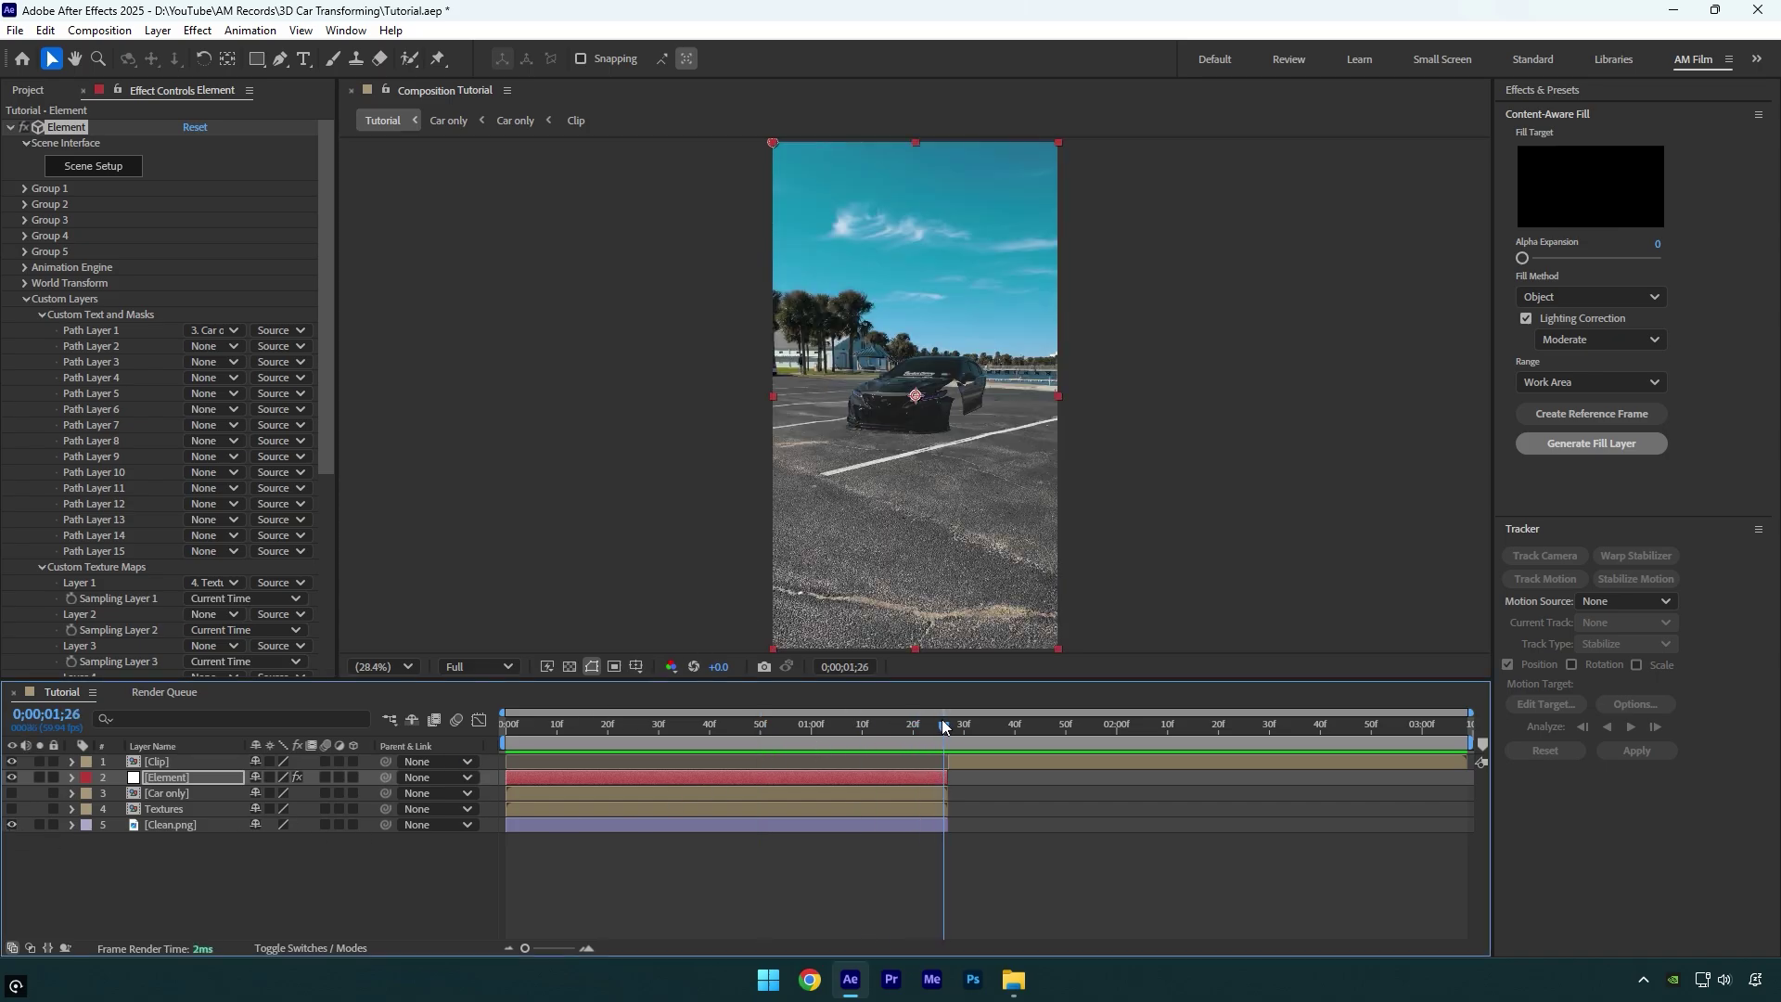
{"action": "left_click", "coordinate": [25, 189]}
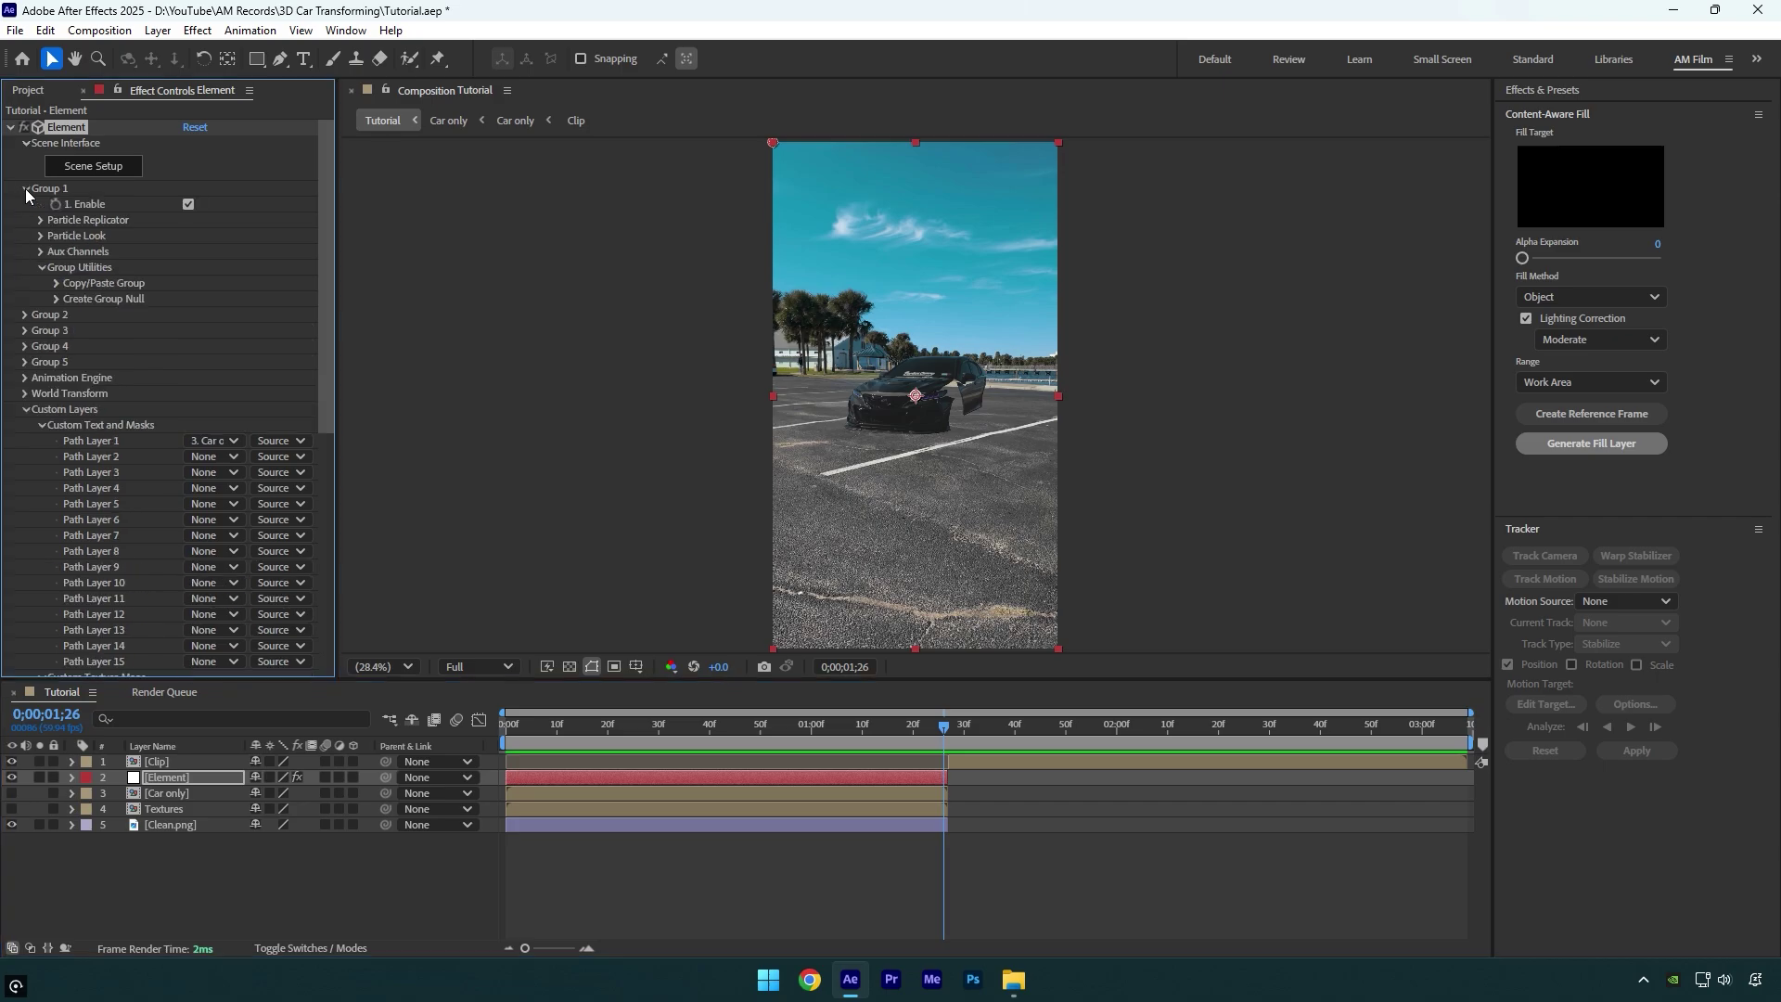
{"action": "left_click", "coordinate": [41, 235]}
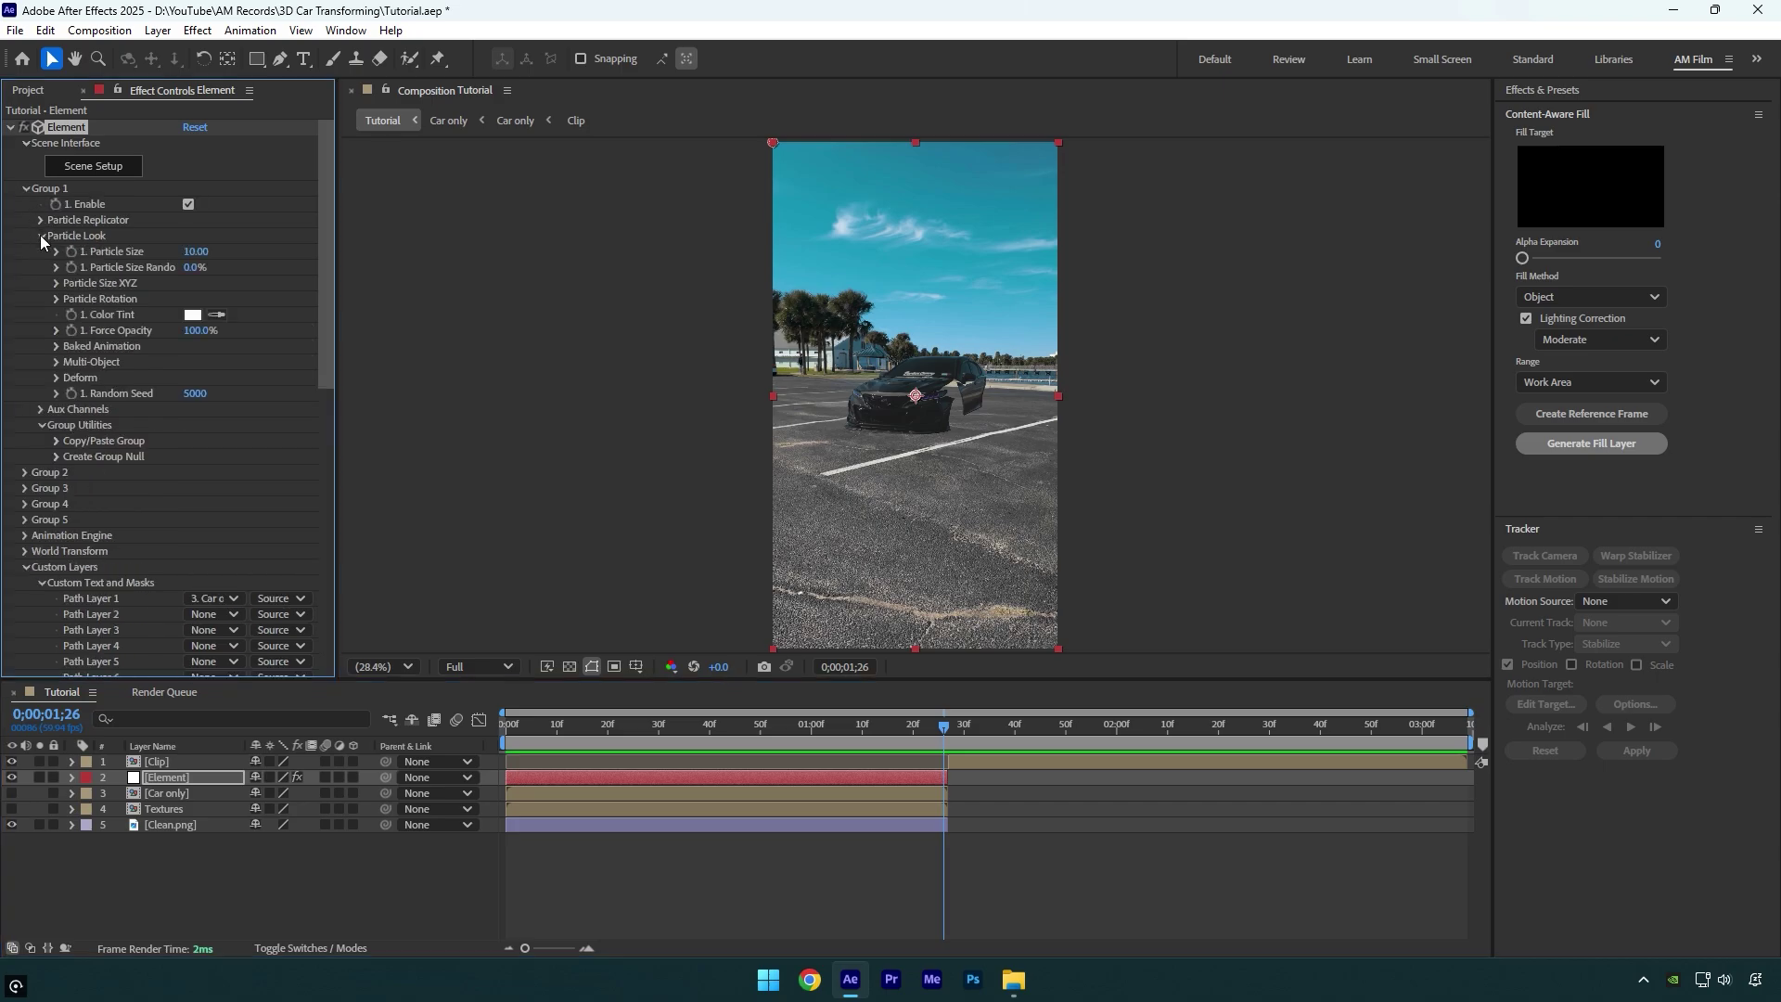
{"action": "left_click", "coordinate": [56, 362]}
{"action": "left_click", "coordinate": [189, 378]}
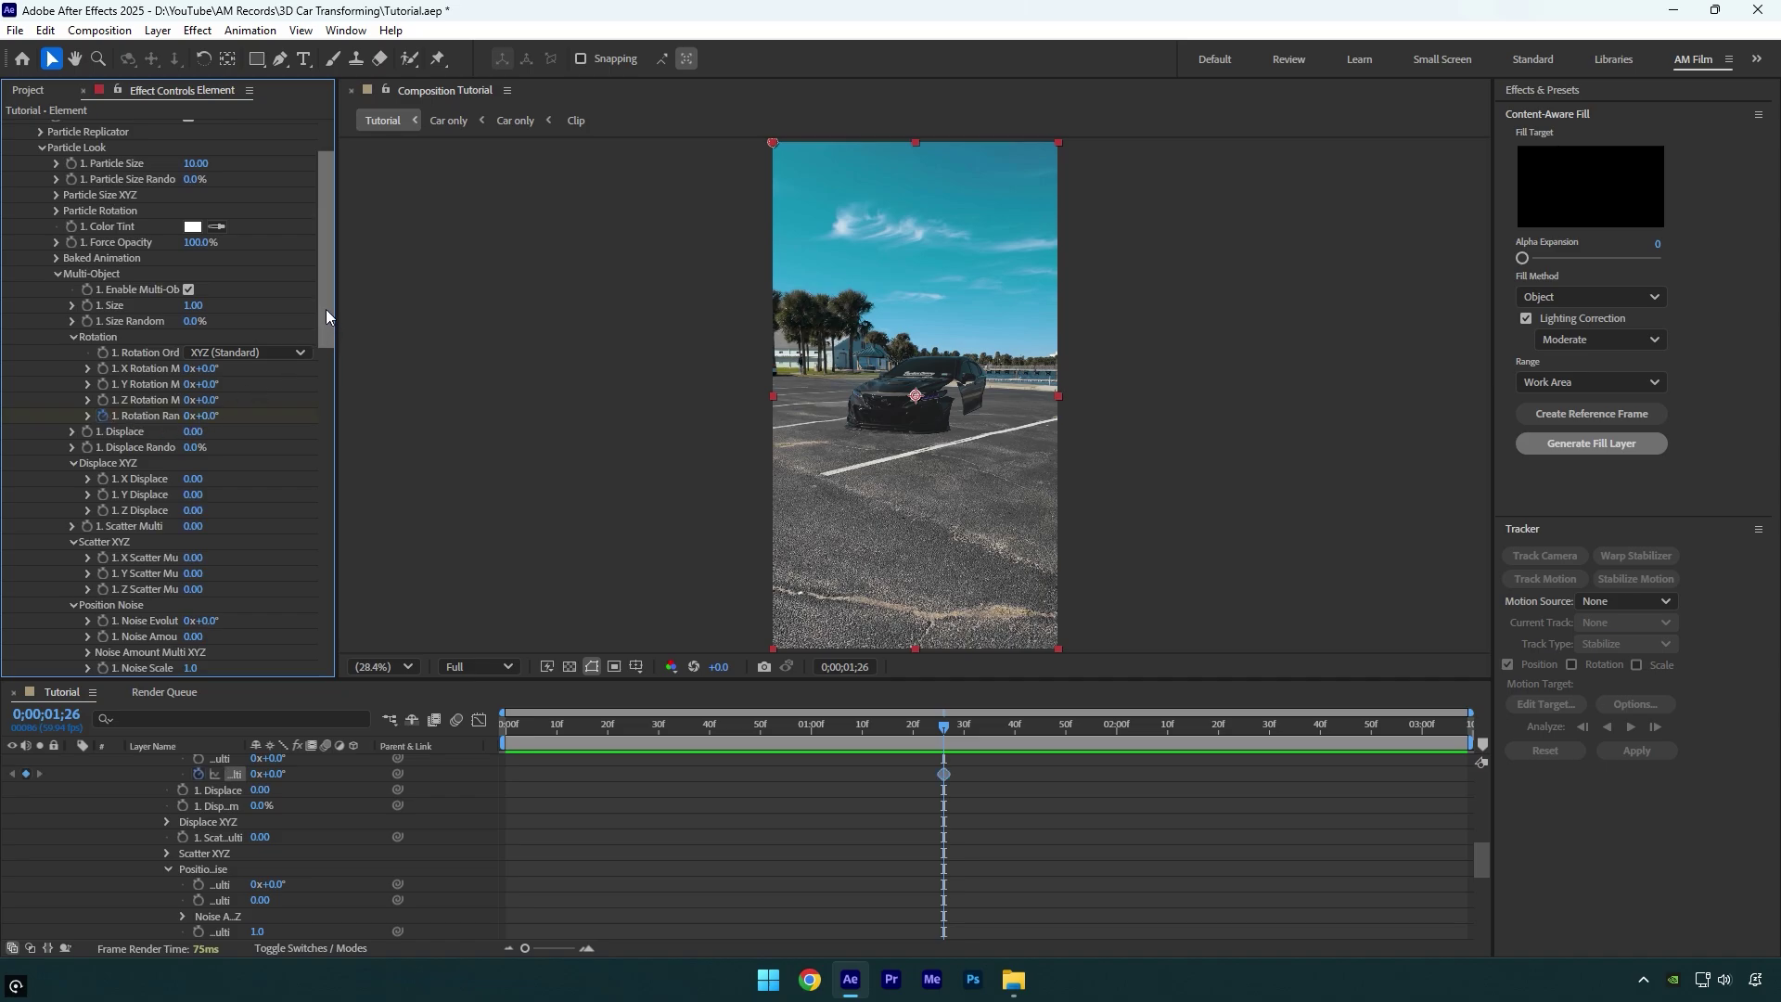
{"action": "left_click_drag", "start_coordinate": [326, 309], "coordinate": [323, 364]}
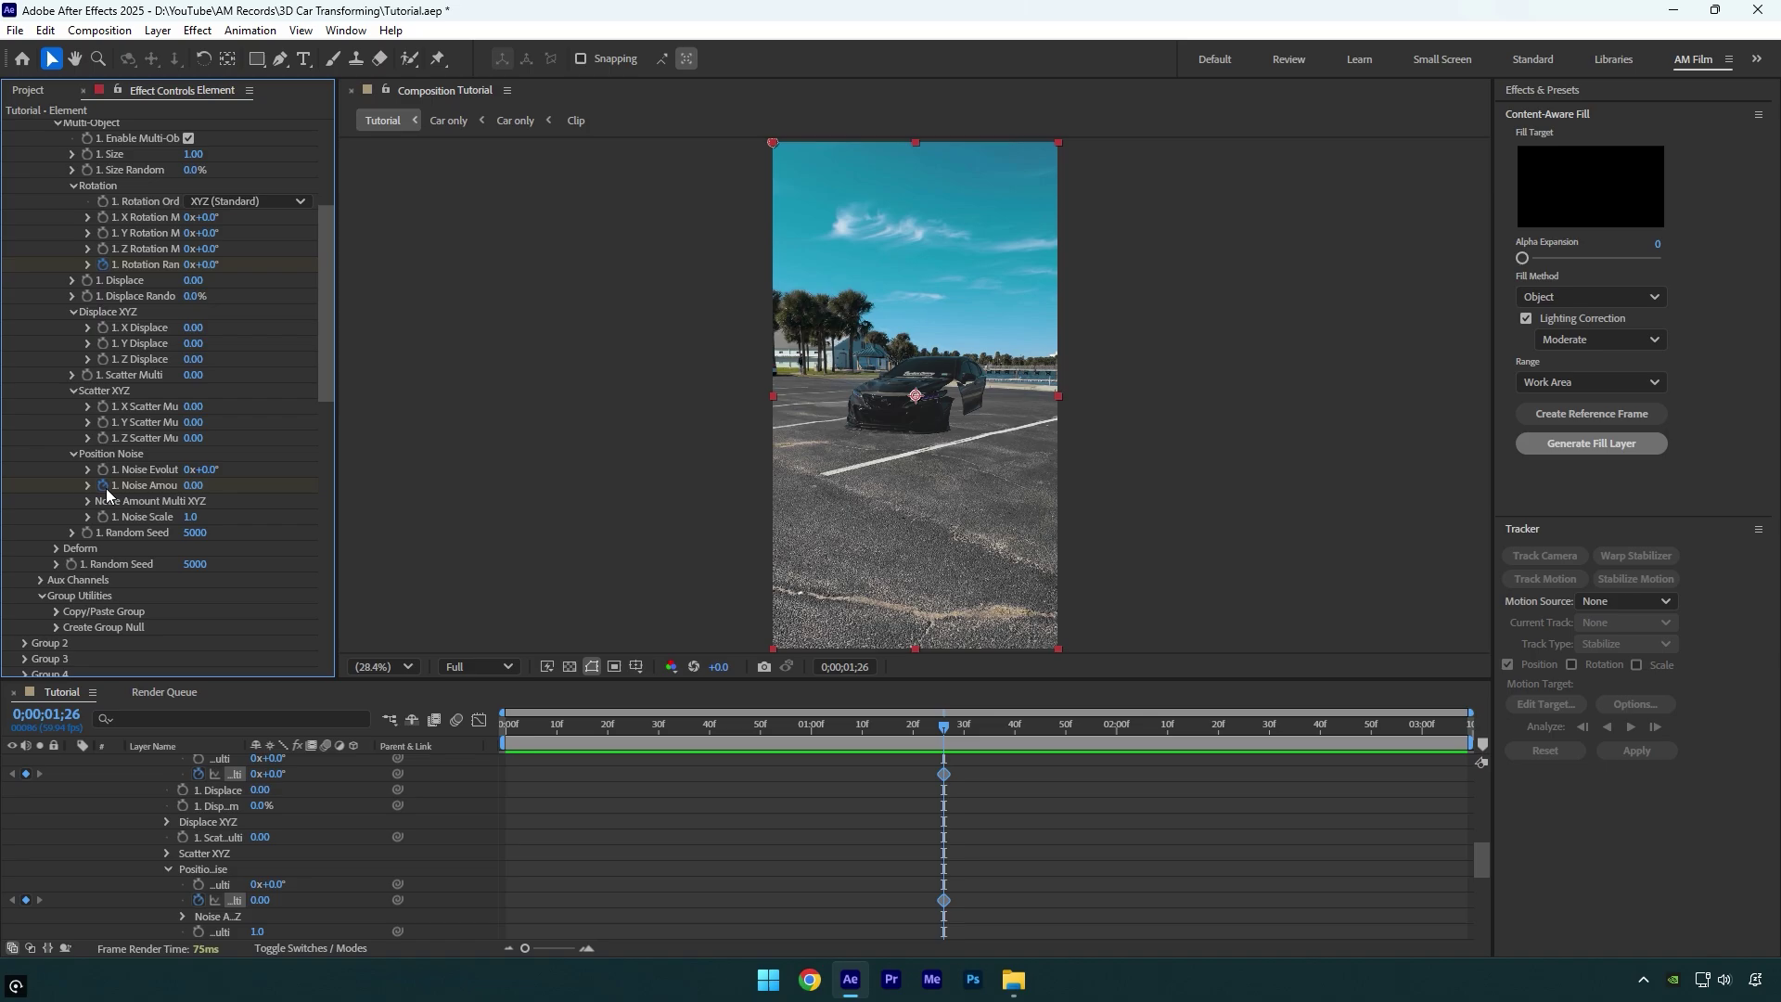
Keyframe Noise Amount 0.53 and Rotation Random at the start, then preview the scatter.
{"action": "left_click_drag", "start_coordinate": [937, 737], "coordinate": [890, 737]}
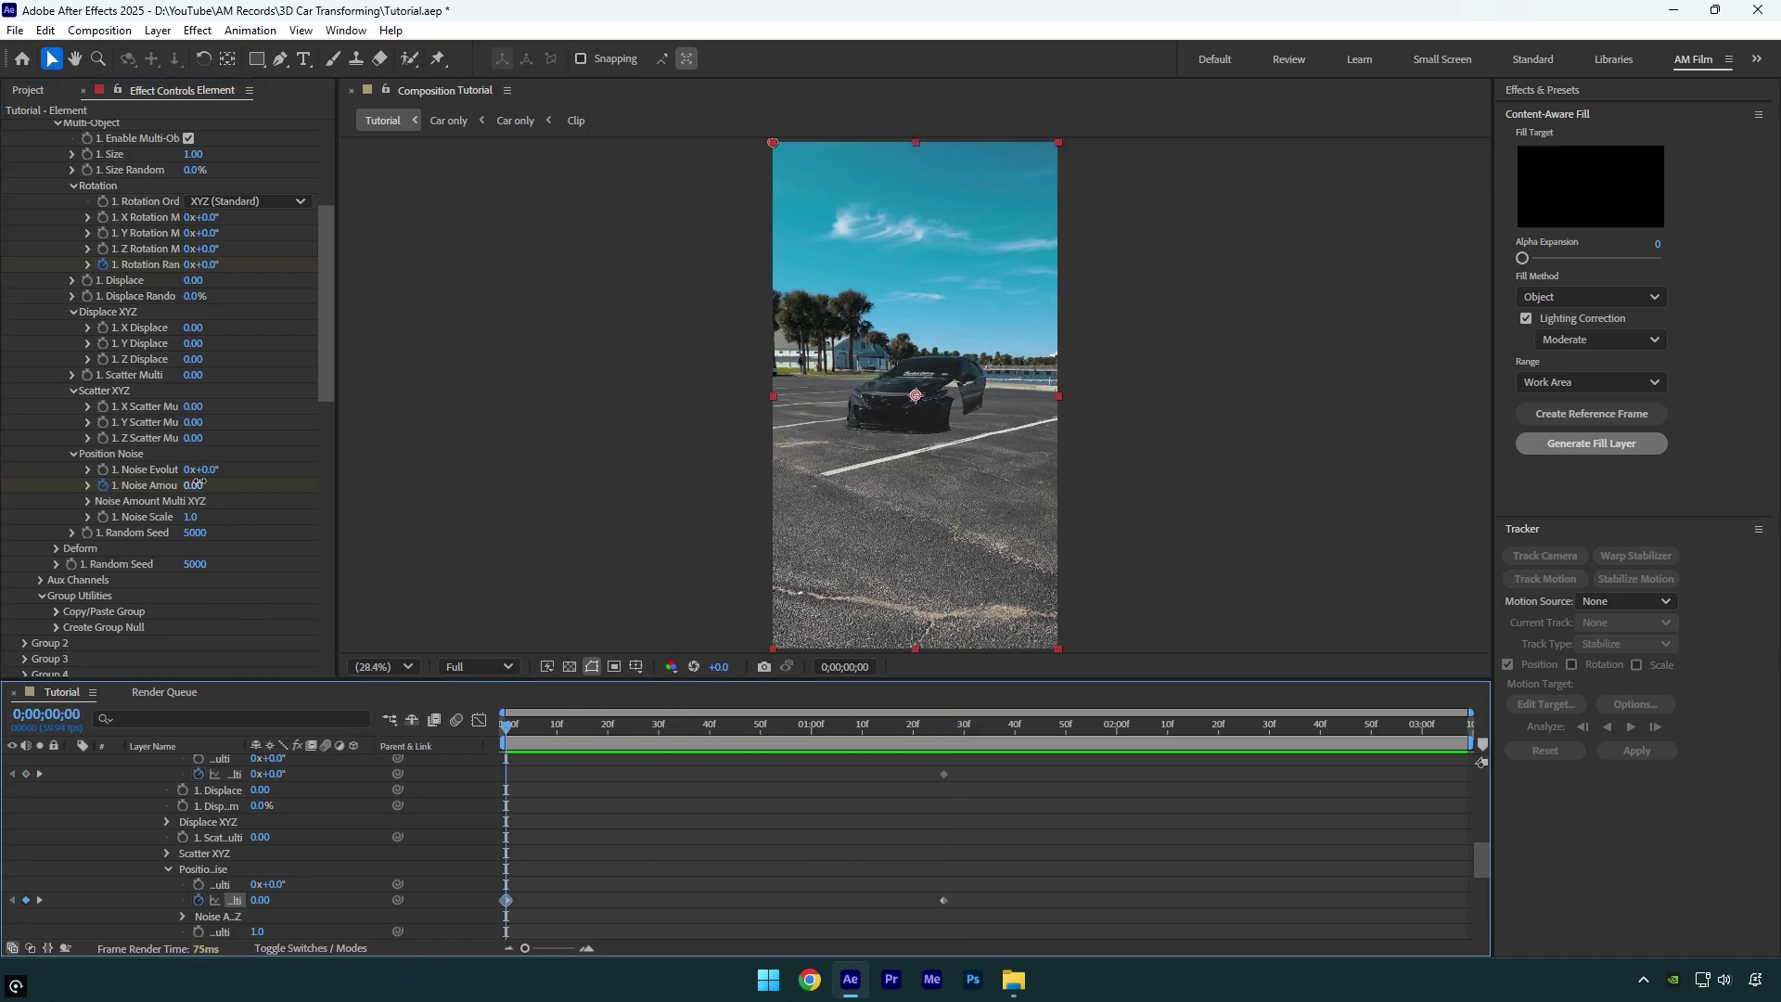
{"action": "left_click_drag", "start_coordinate": [198, 483], "coordinate": [245, 483]}
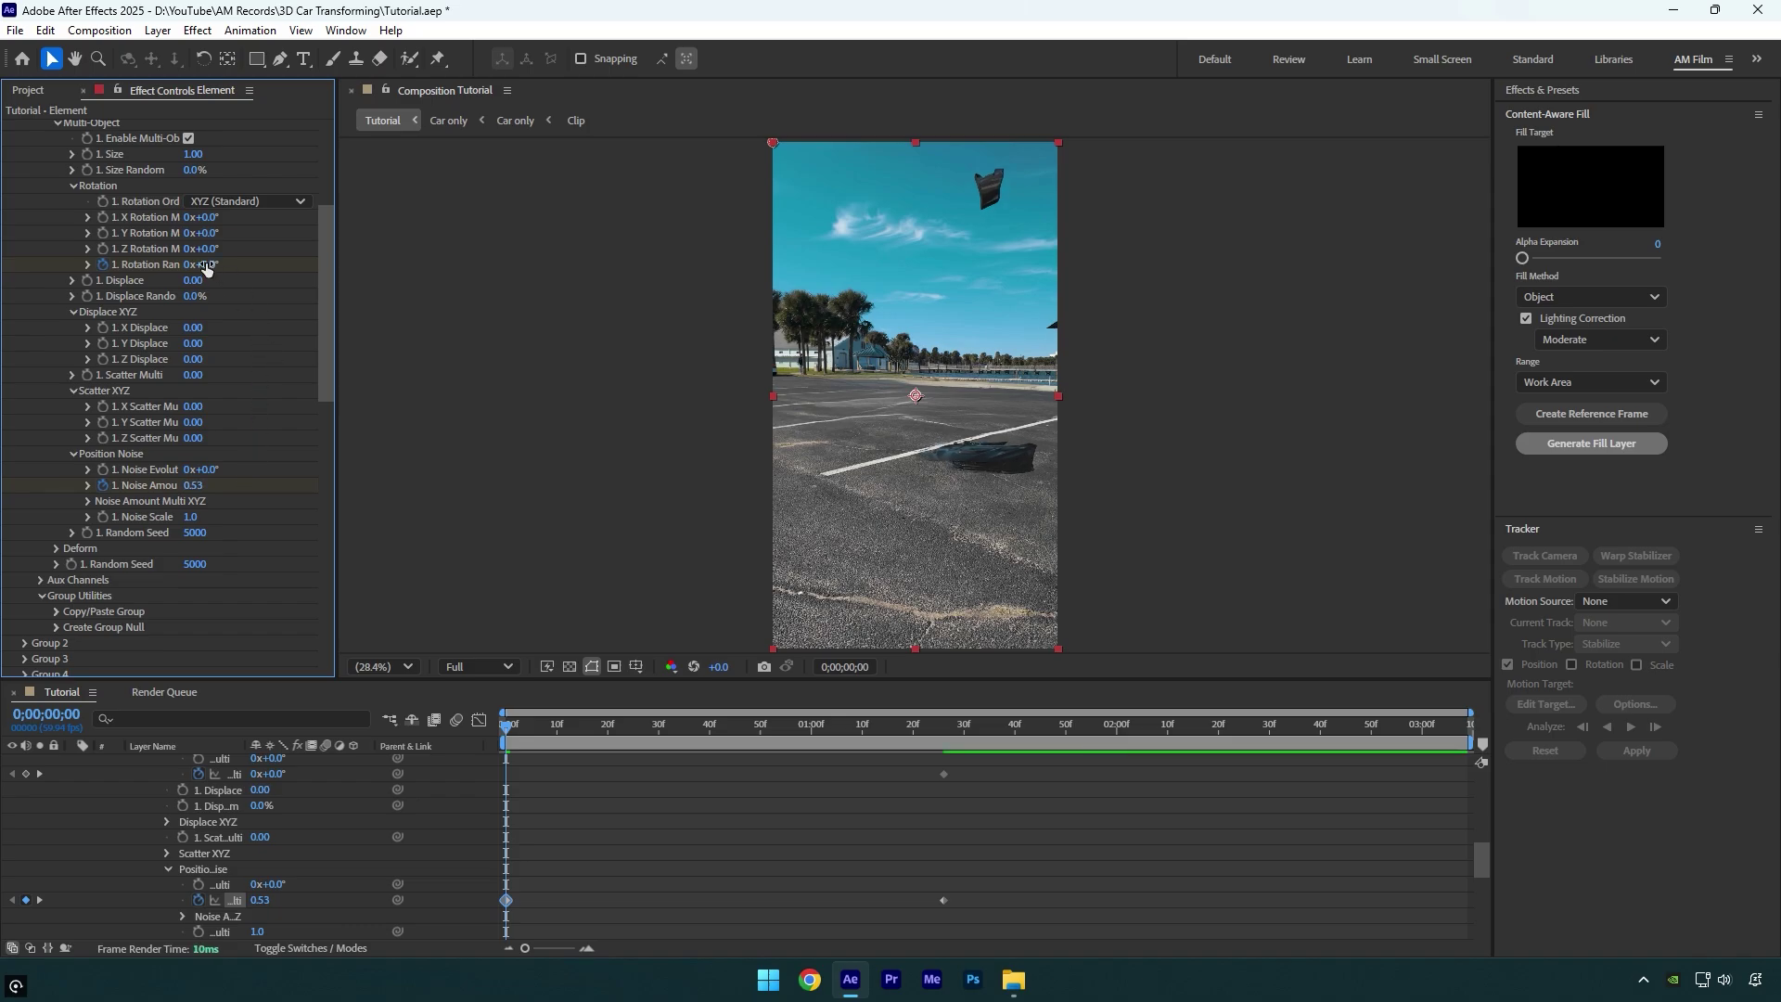
{"action": "left_click_drag", "start_coordinate": [200, 265], "coordinate": [541, 268]}
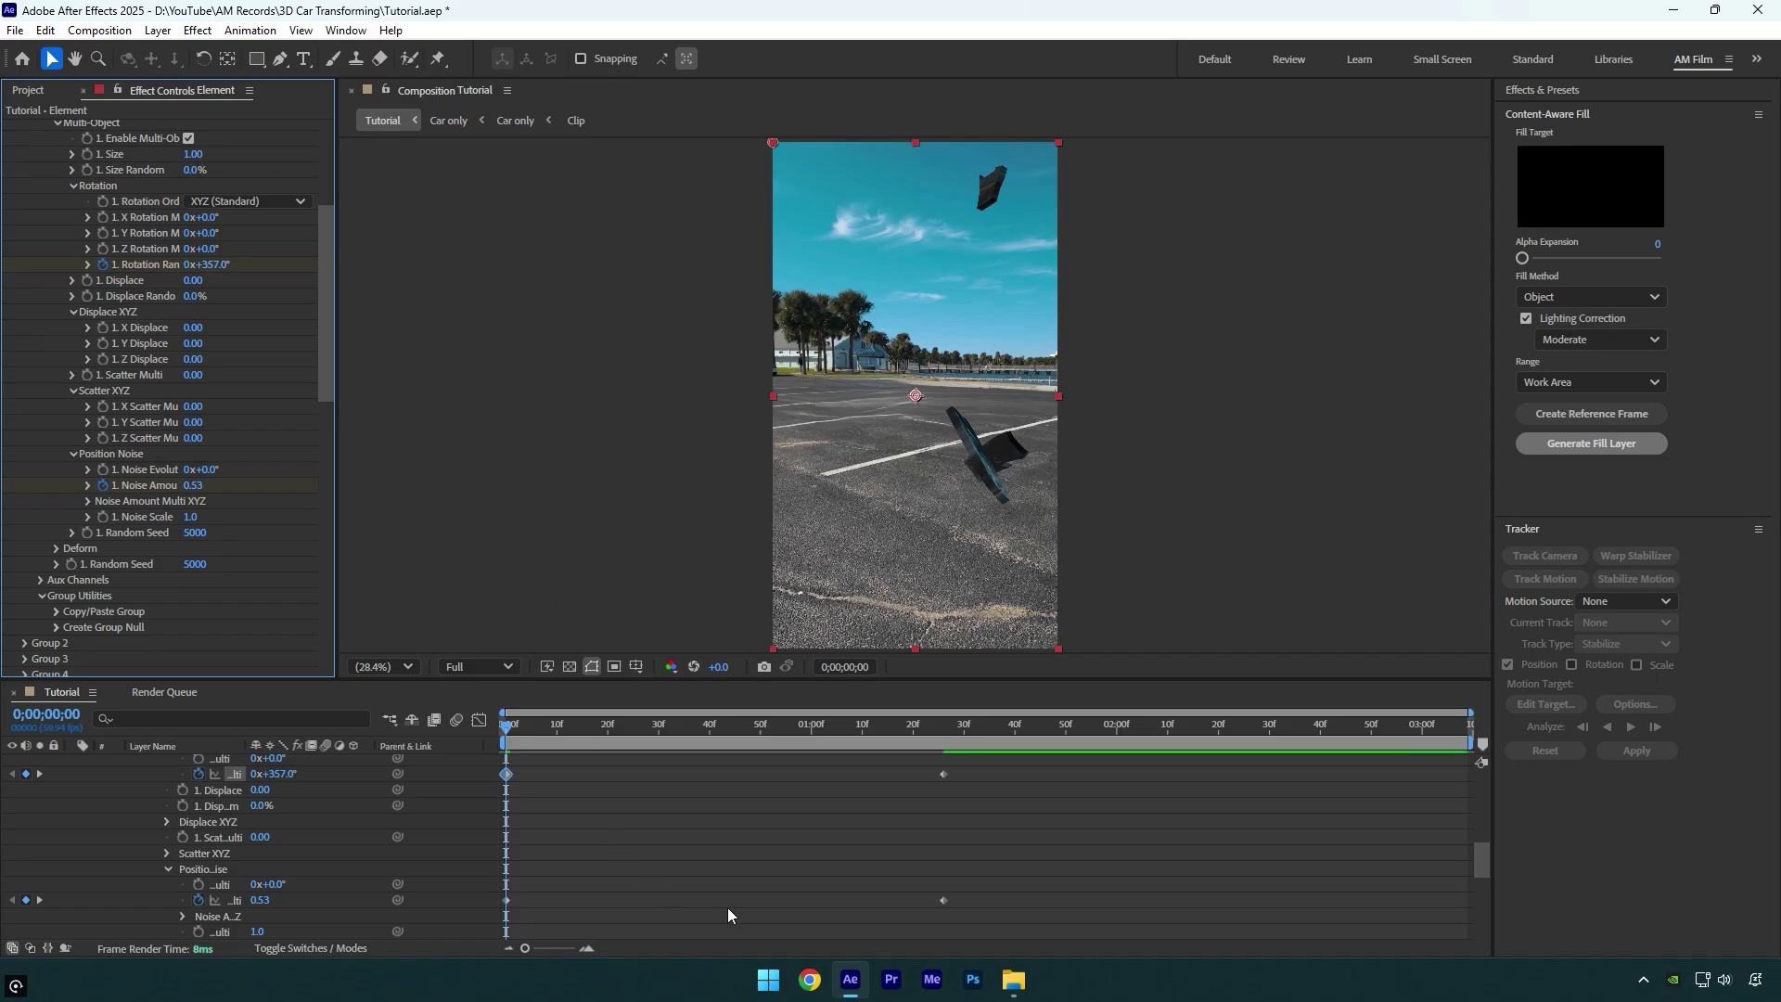
{"action": "key", "text": "space"}
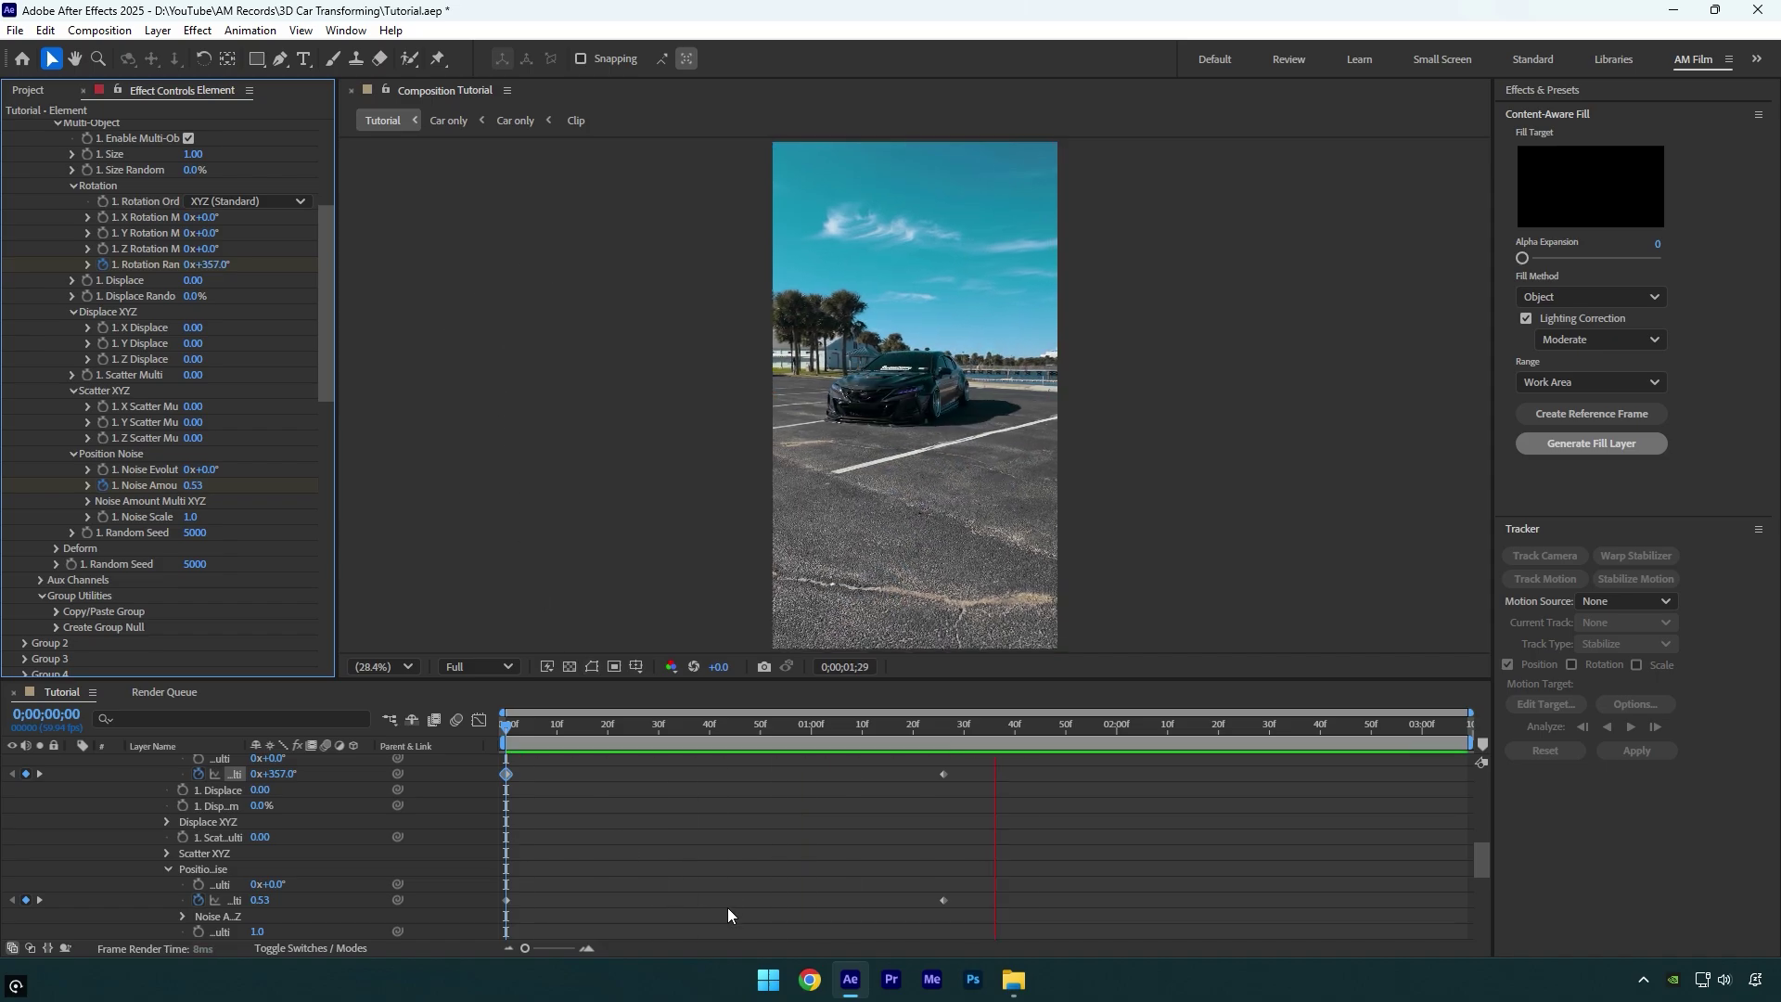
{"action": "left_click", "coordinate": [859, 742]}
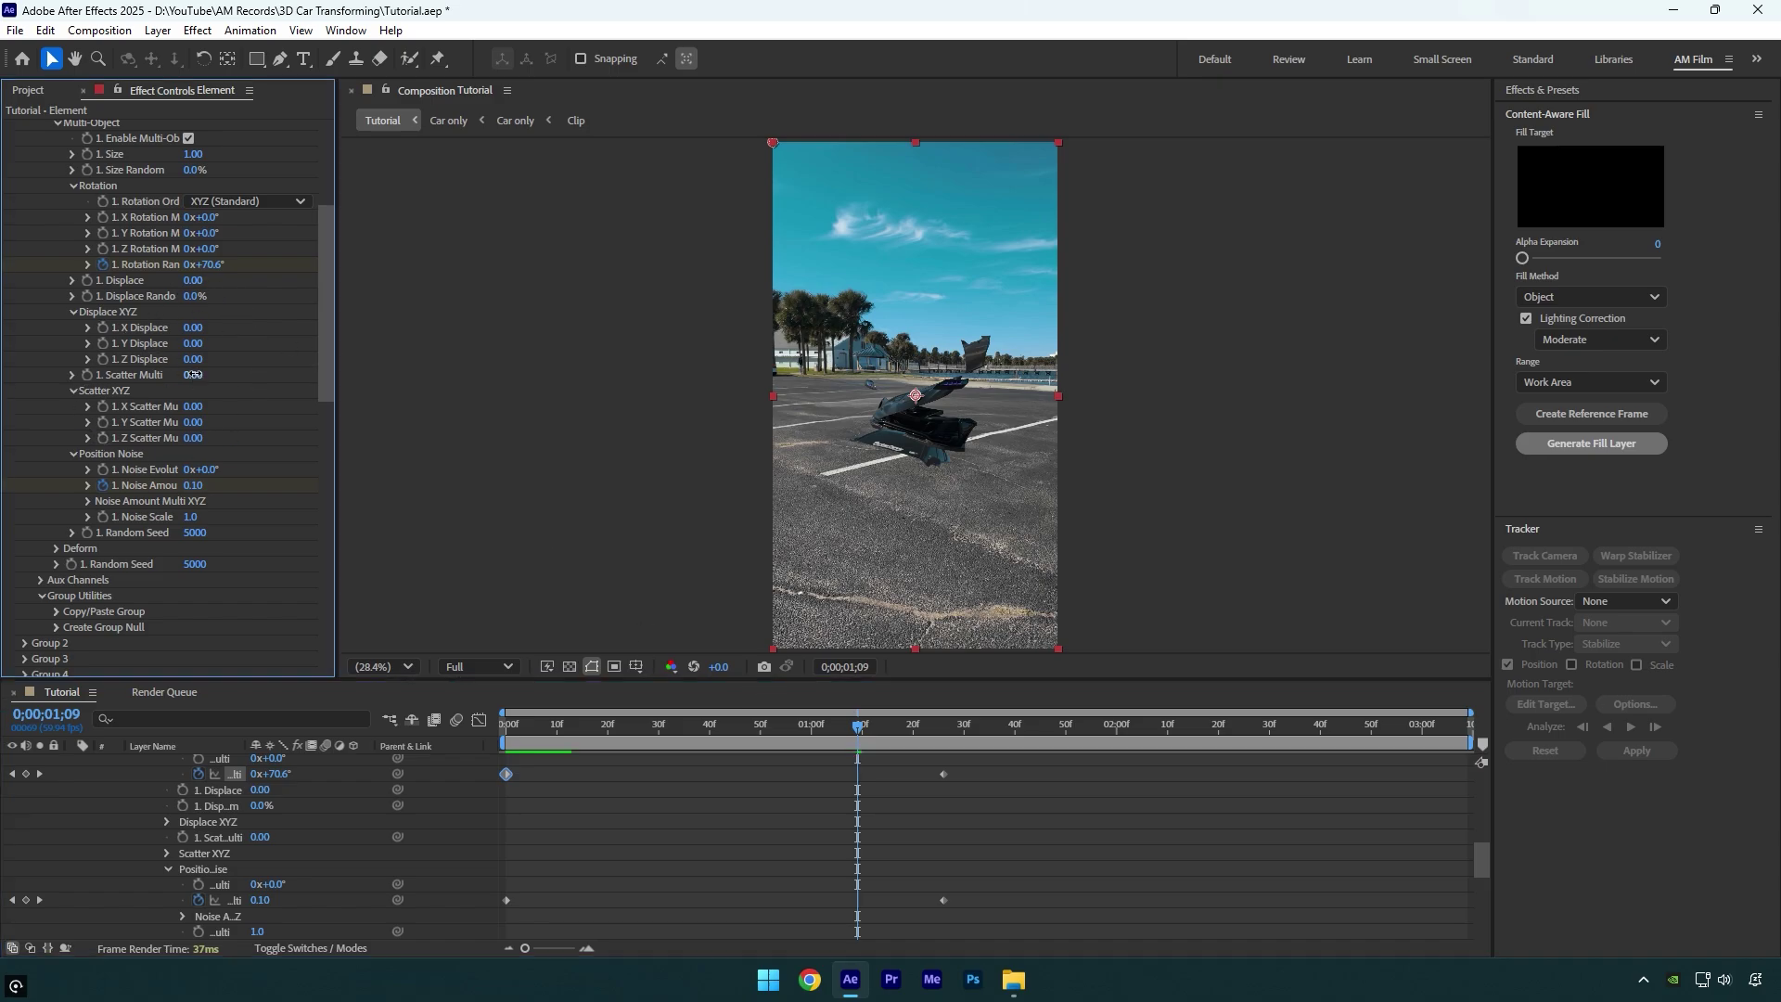
{"action": "left_click_drag", "start_coordinate": [328, 357], "coordinate": [332, 271]}
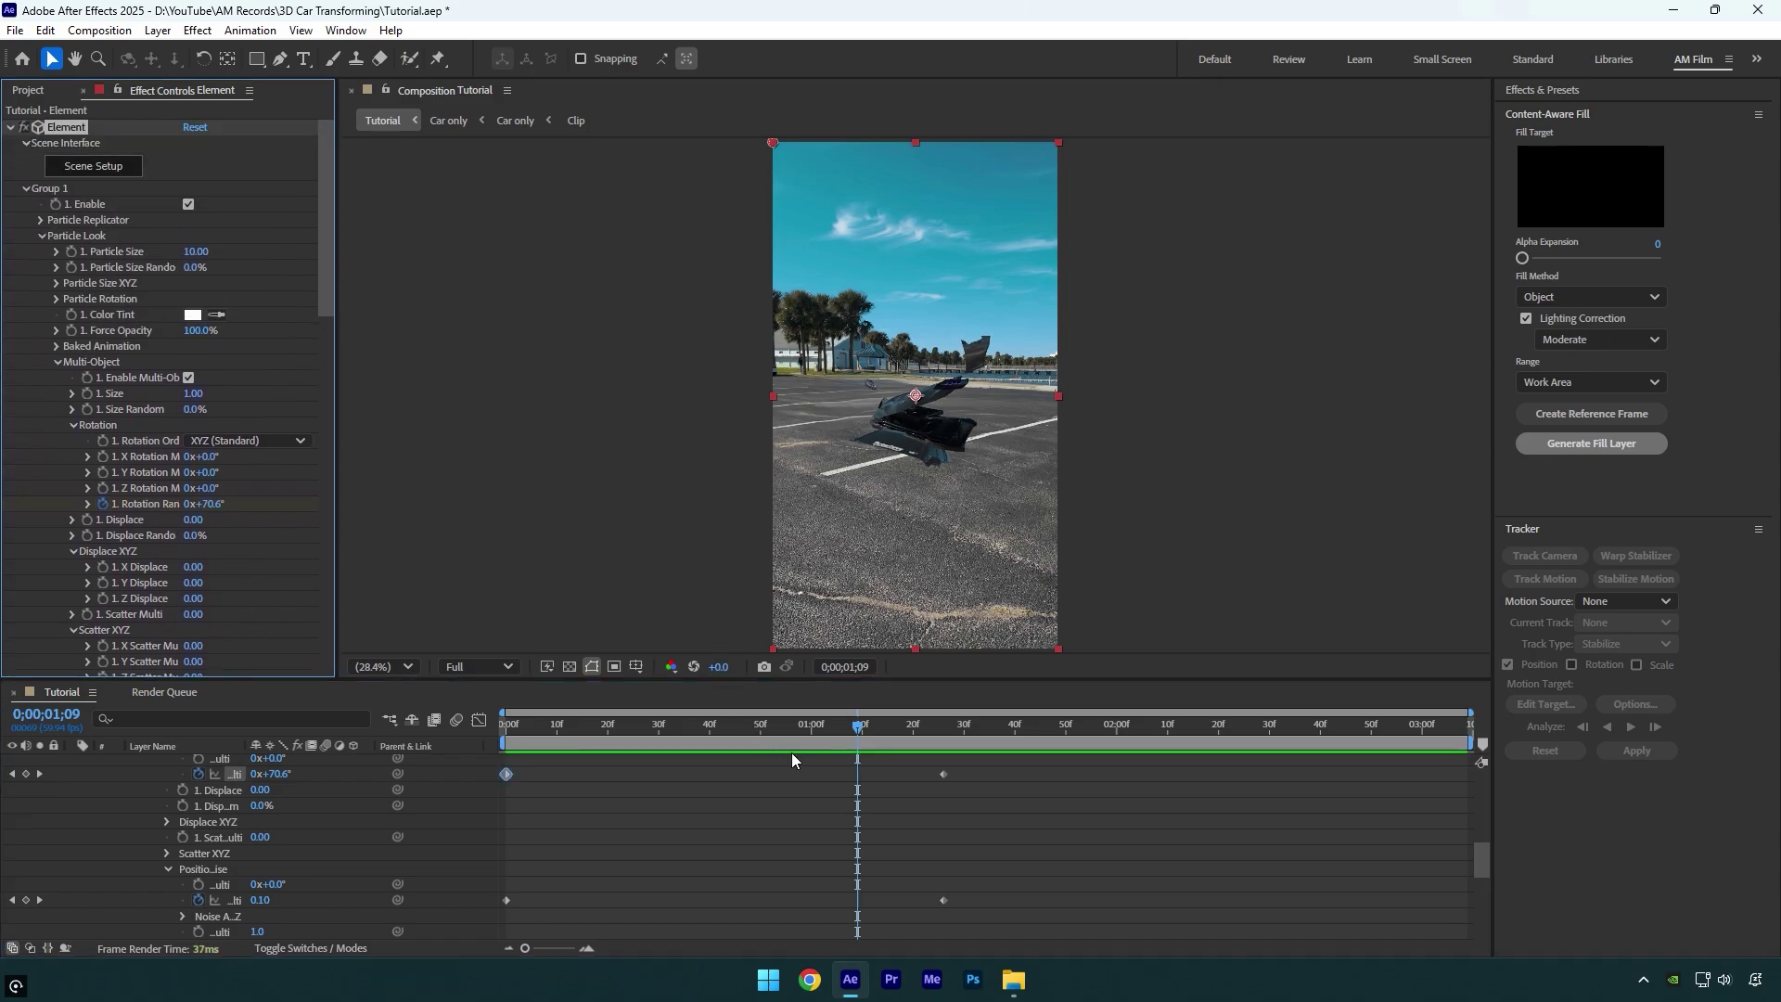
Enable Element layer motion blur with a 720° shutter angle and -90 phase, then preview.
{"action": "key", "text": "u"}
{"action": "left_click_drag", "start_coordinate": [792, 754], "coordinate": [680, 750]}
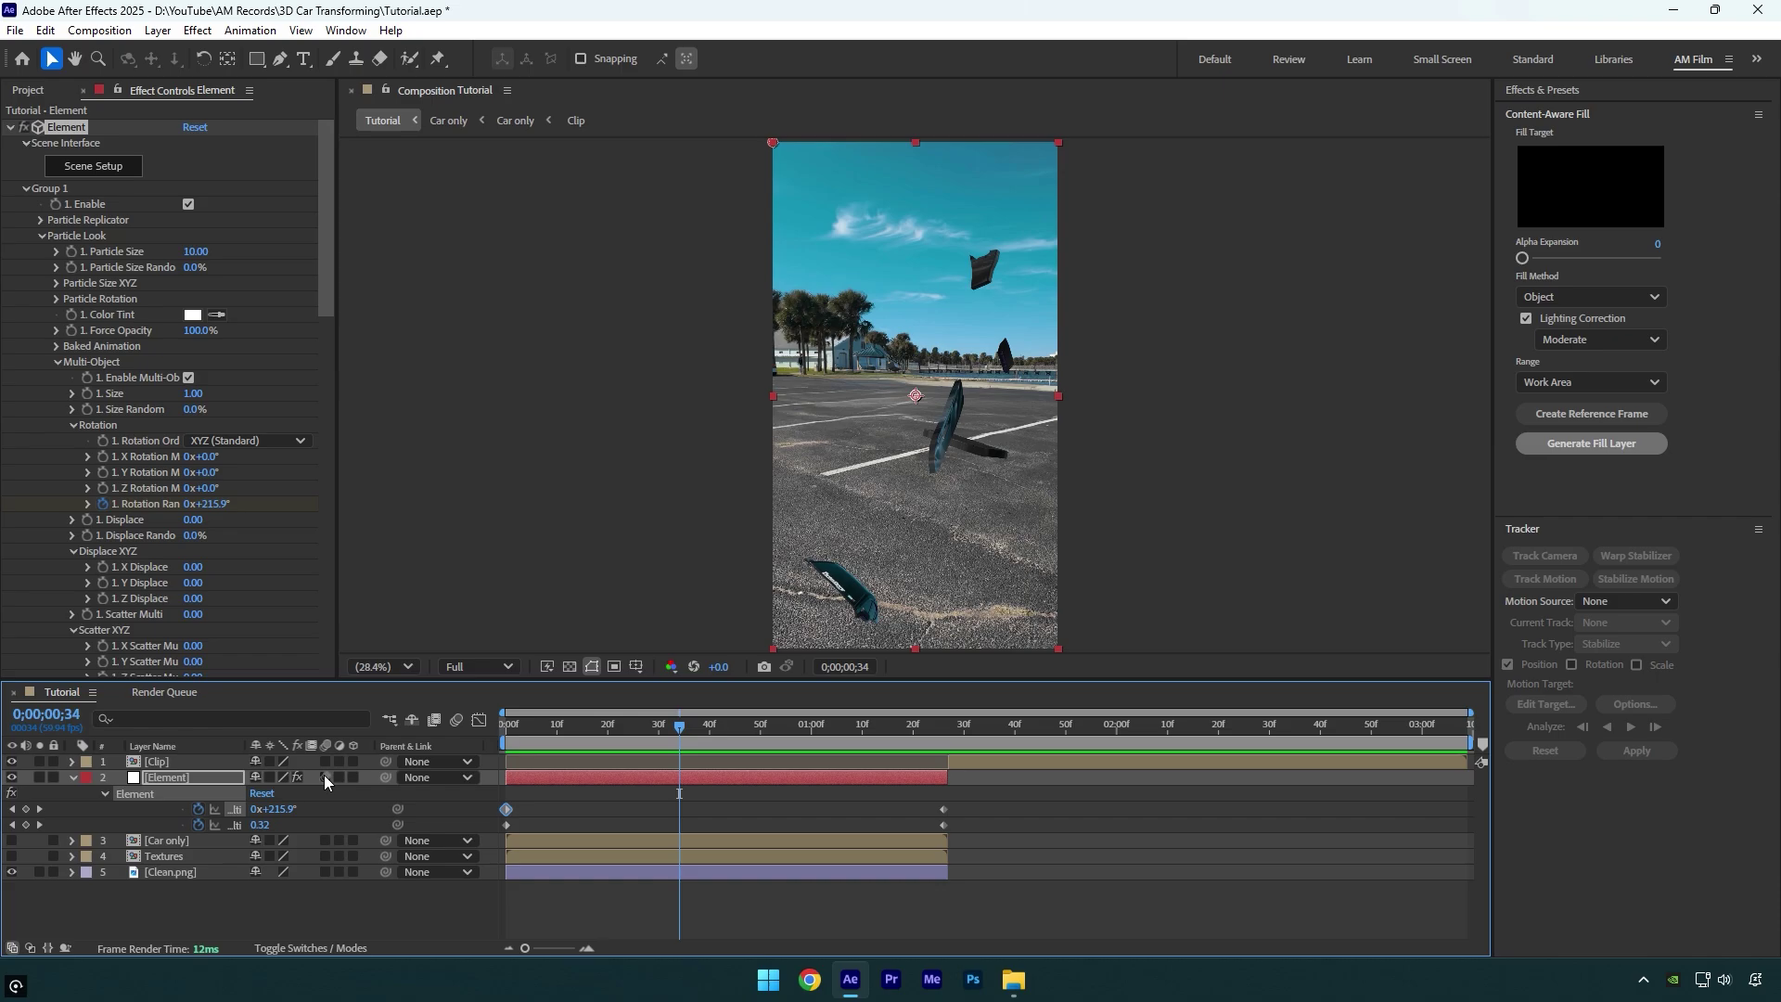
{"action": "left_click", "coordinate": [325, 777]}
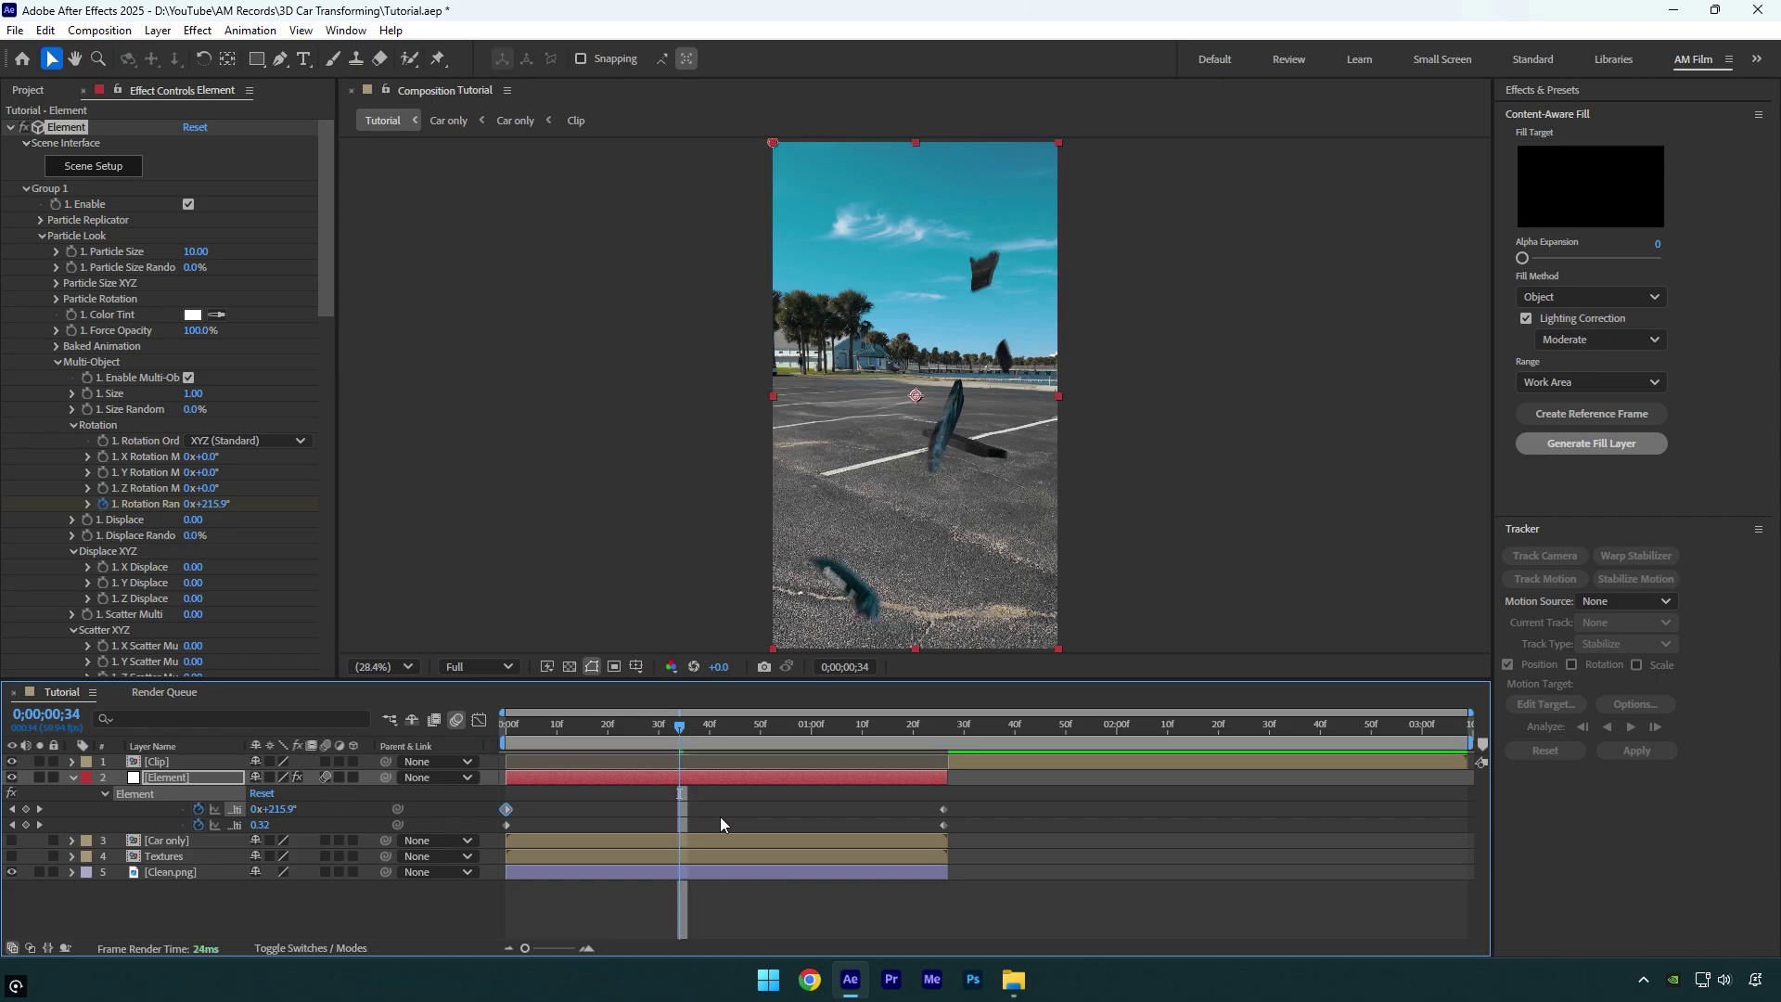
{"action": "key", "text": "ctrl+k"}
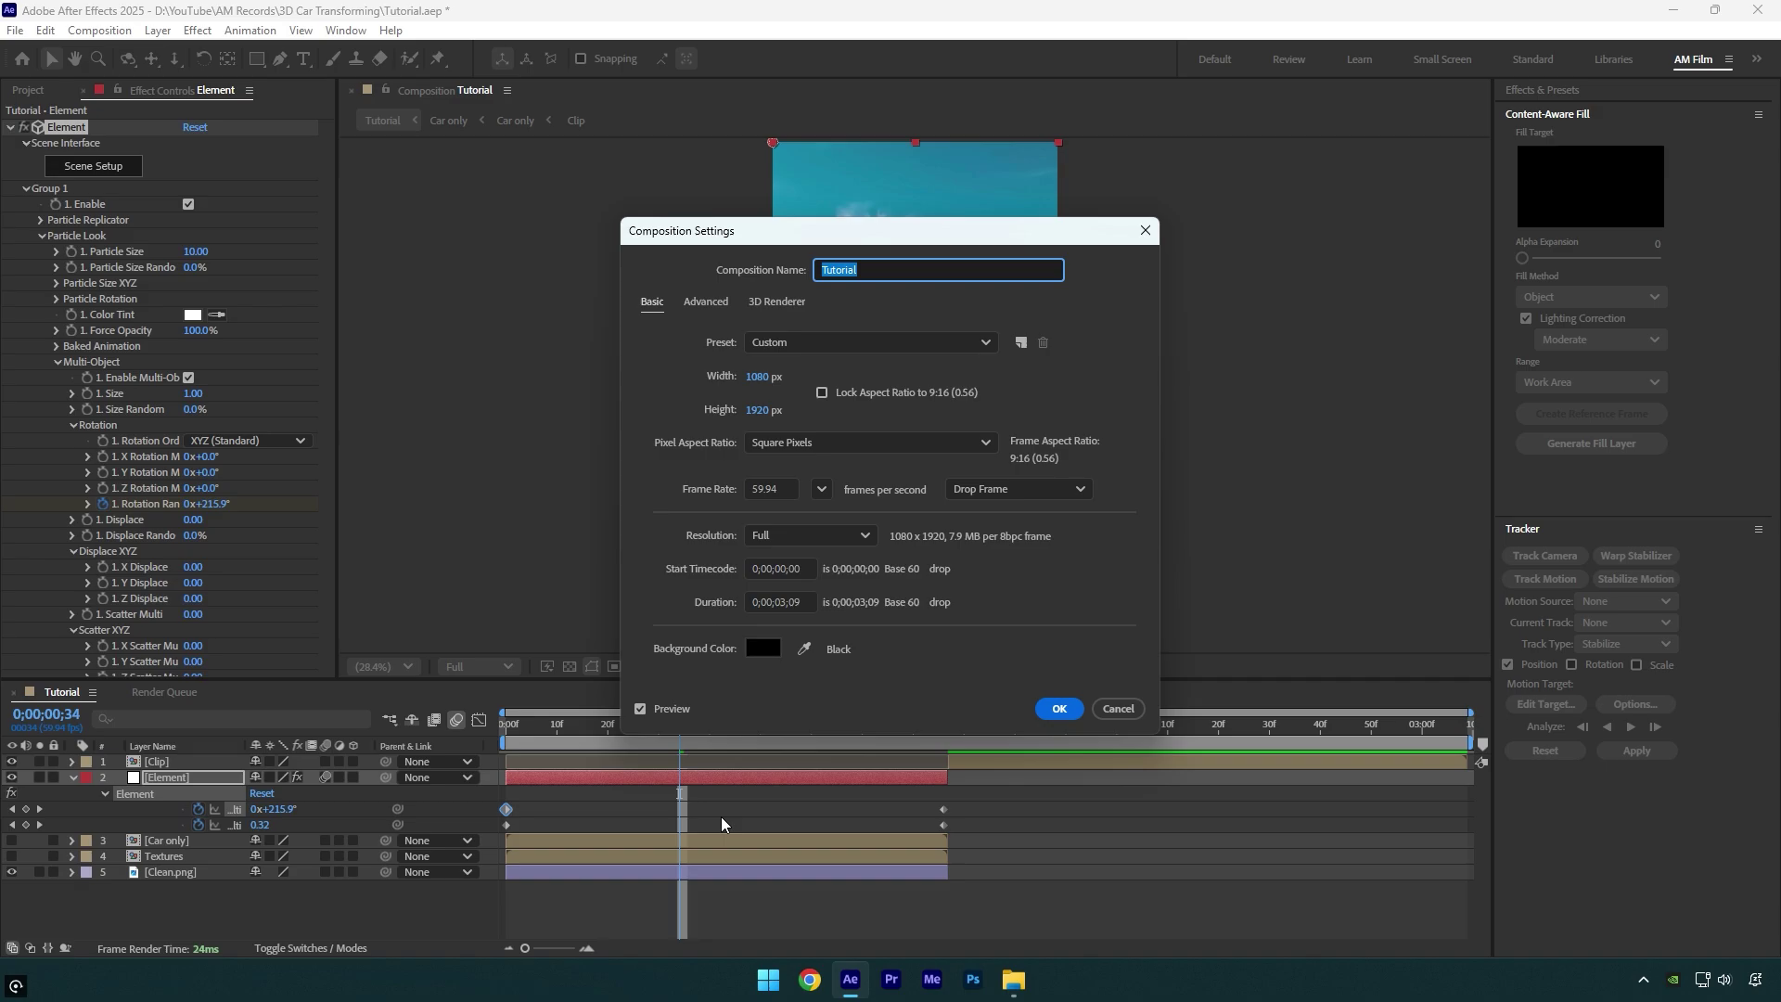
{"action": "left_click", "coordinate": [704, 303]}
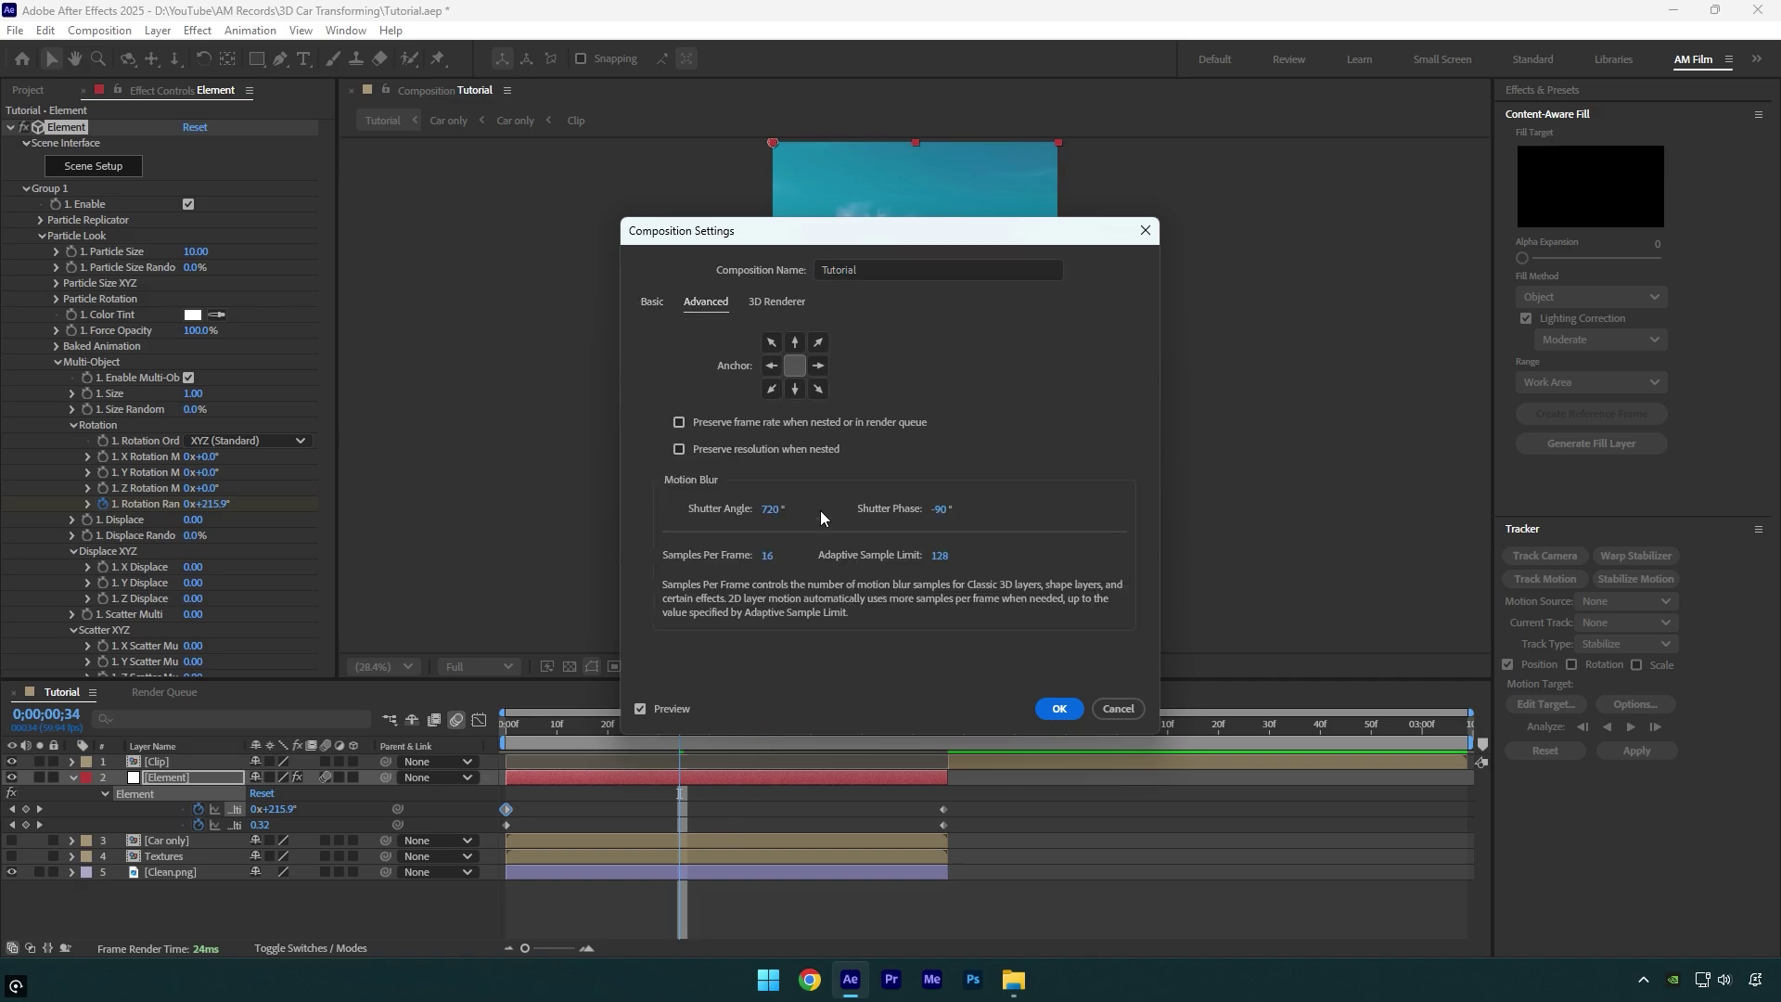
{"action": "left_click", "coordinate": [1065, 710]}
{"action": "left_click_drag", "start_coordinate": [711, 721], "coordinate": [501, 726]}
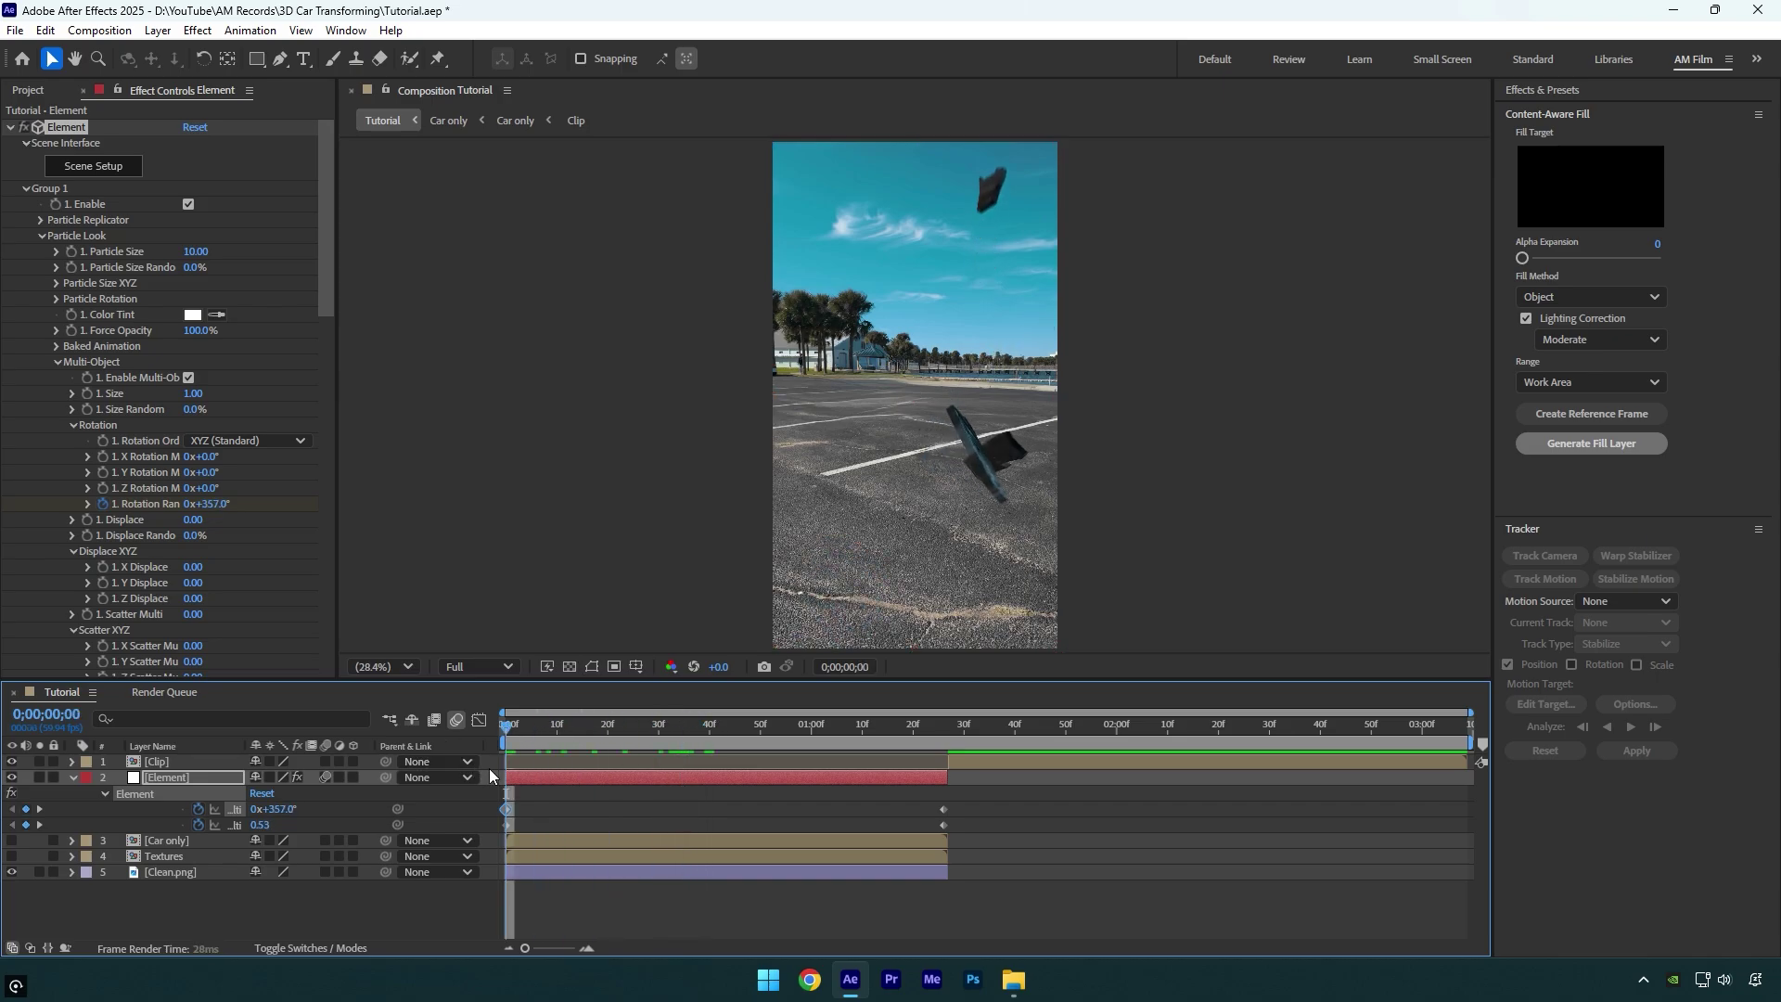
{"action": "key", "text": "space"}
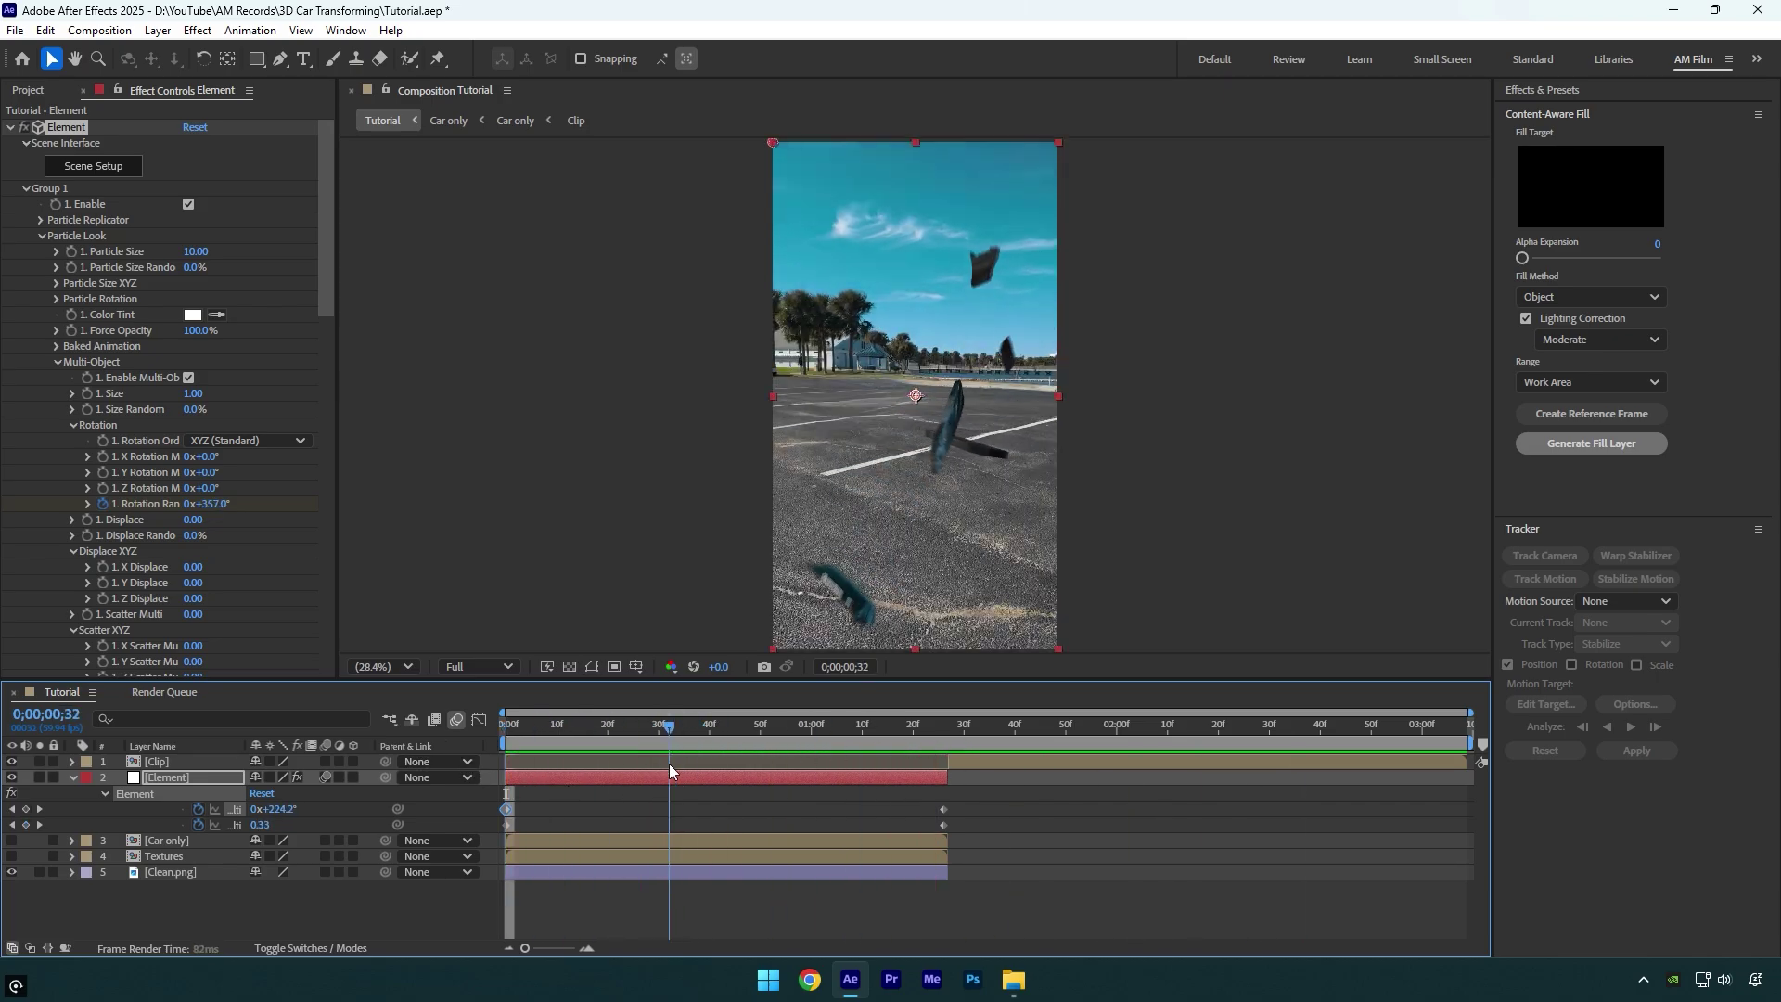
Add Camera 1 and trim its out point to end with the Element layer.
{"action": "key", "text": "space"}
{"action": "right_click", "coordinate": [219, 913]}
{"action": "mouse_move", "coordinate": [265, 681]}
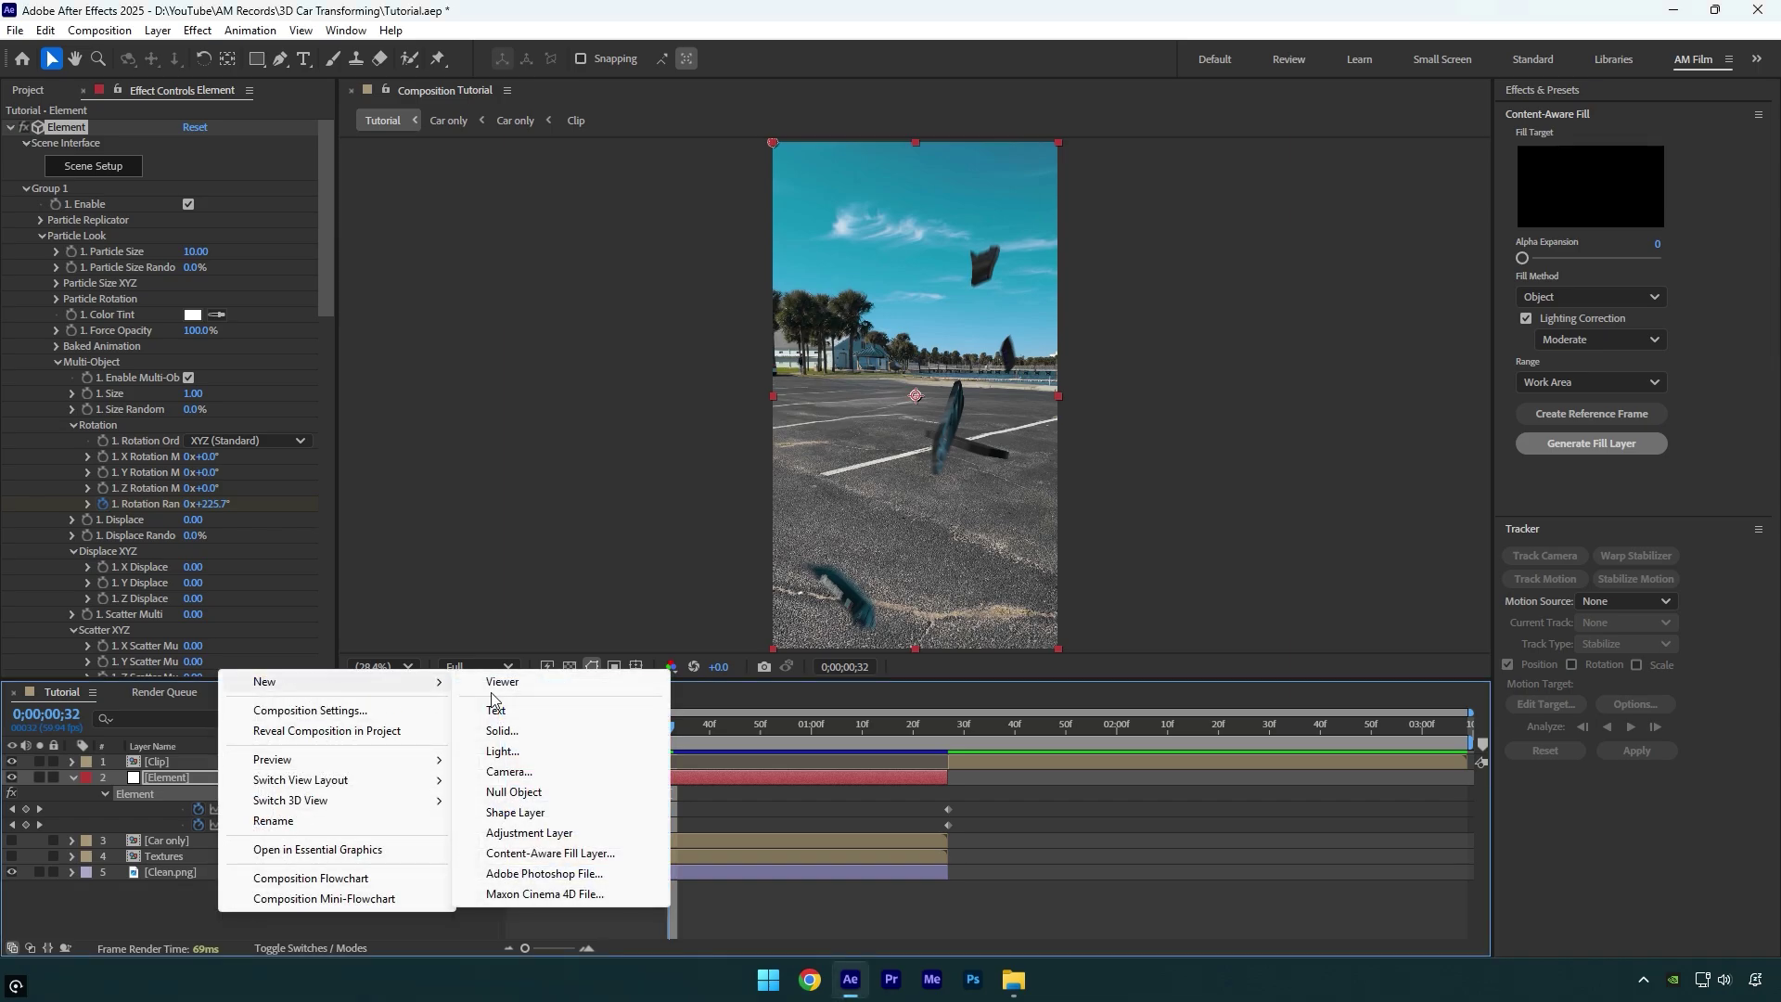
{"action": "left_click", "coordinate": [512, 774]}
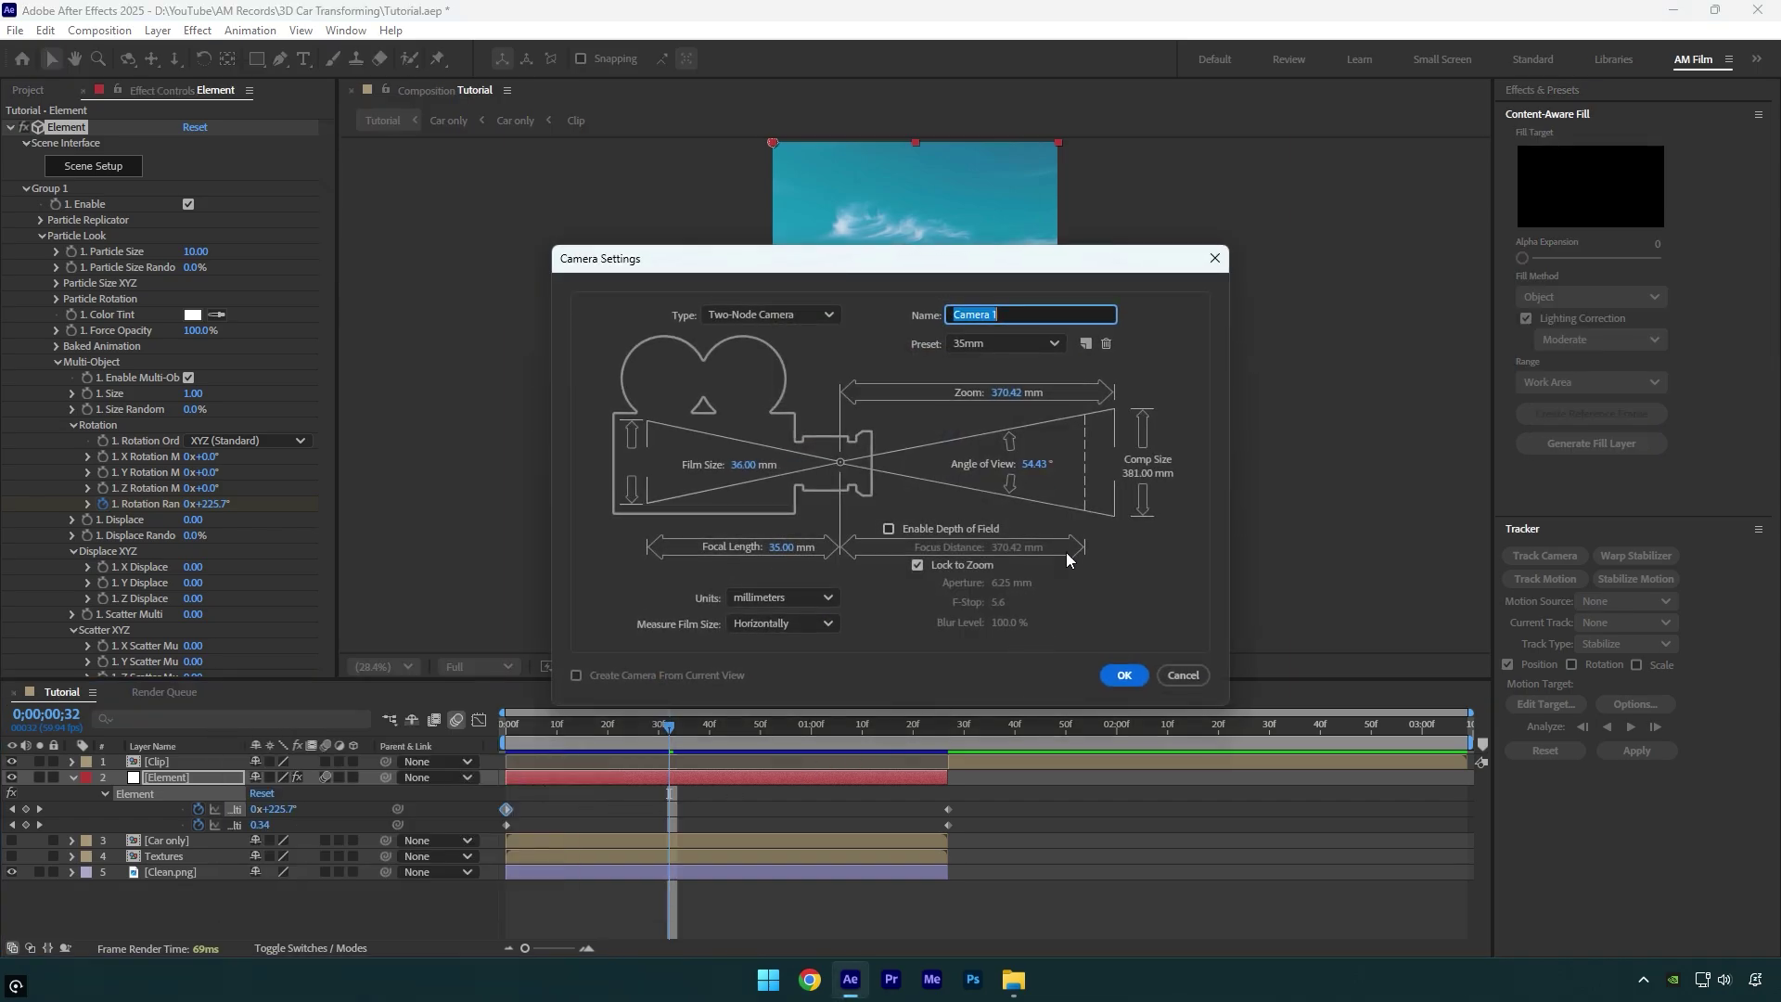
{"action": "left_click", "coordinate": [1127, 673]}
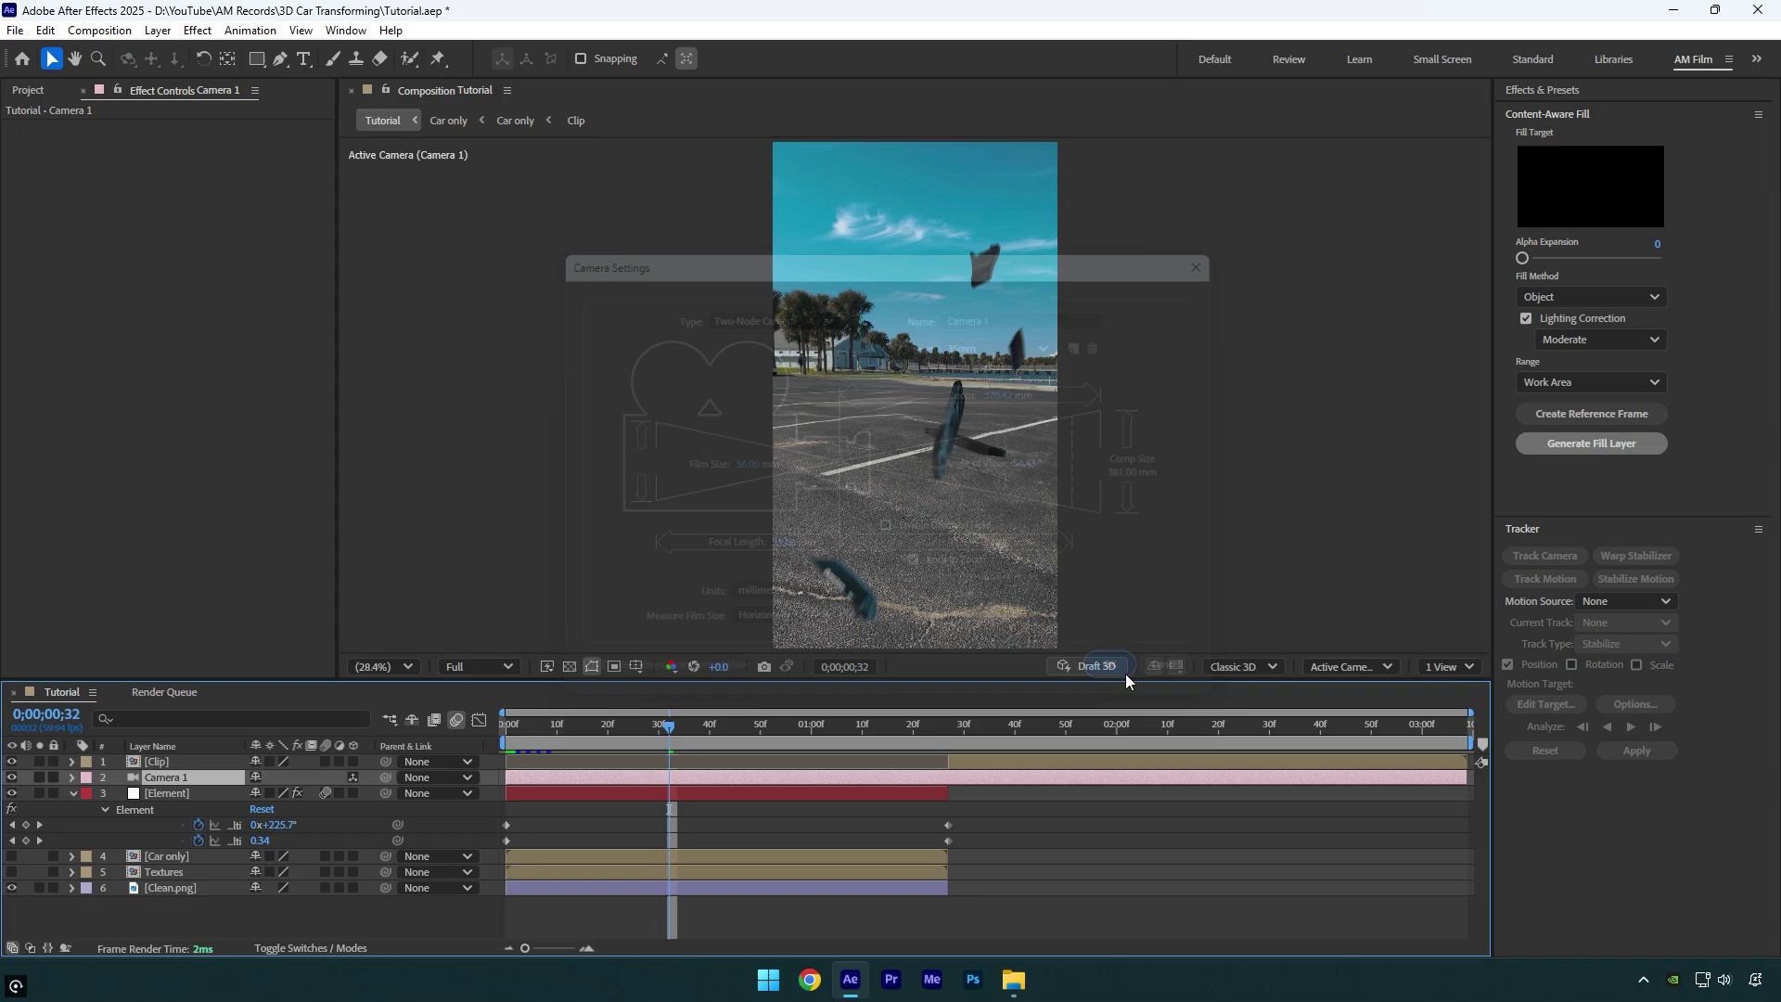
{"action": "left_click_drag", "start_coordinate": [1471, 772], "coordinate": [1012, 815]}
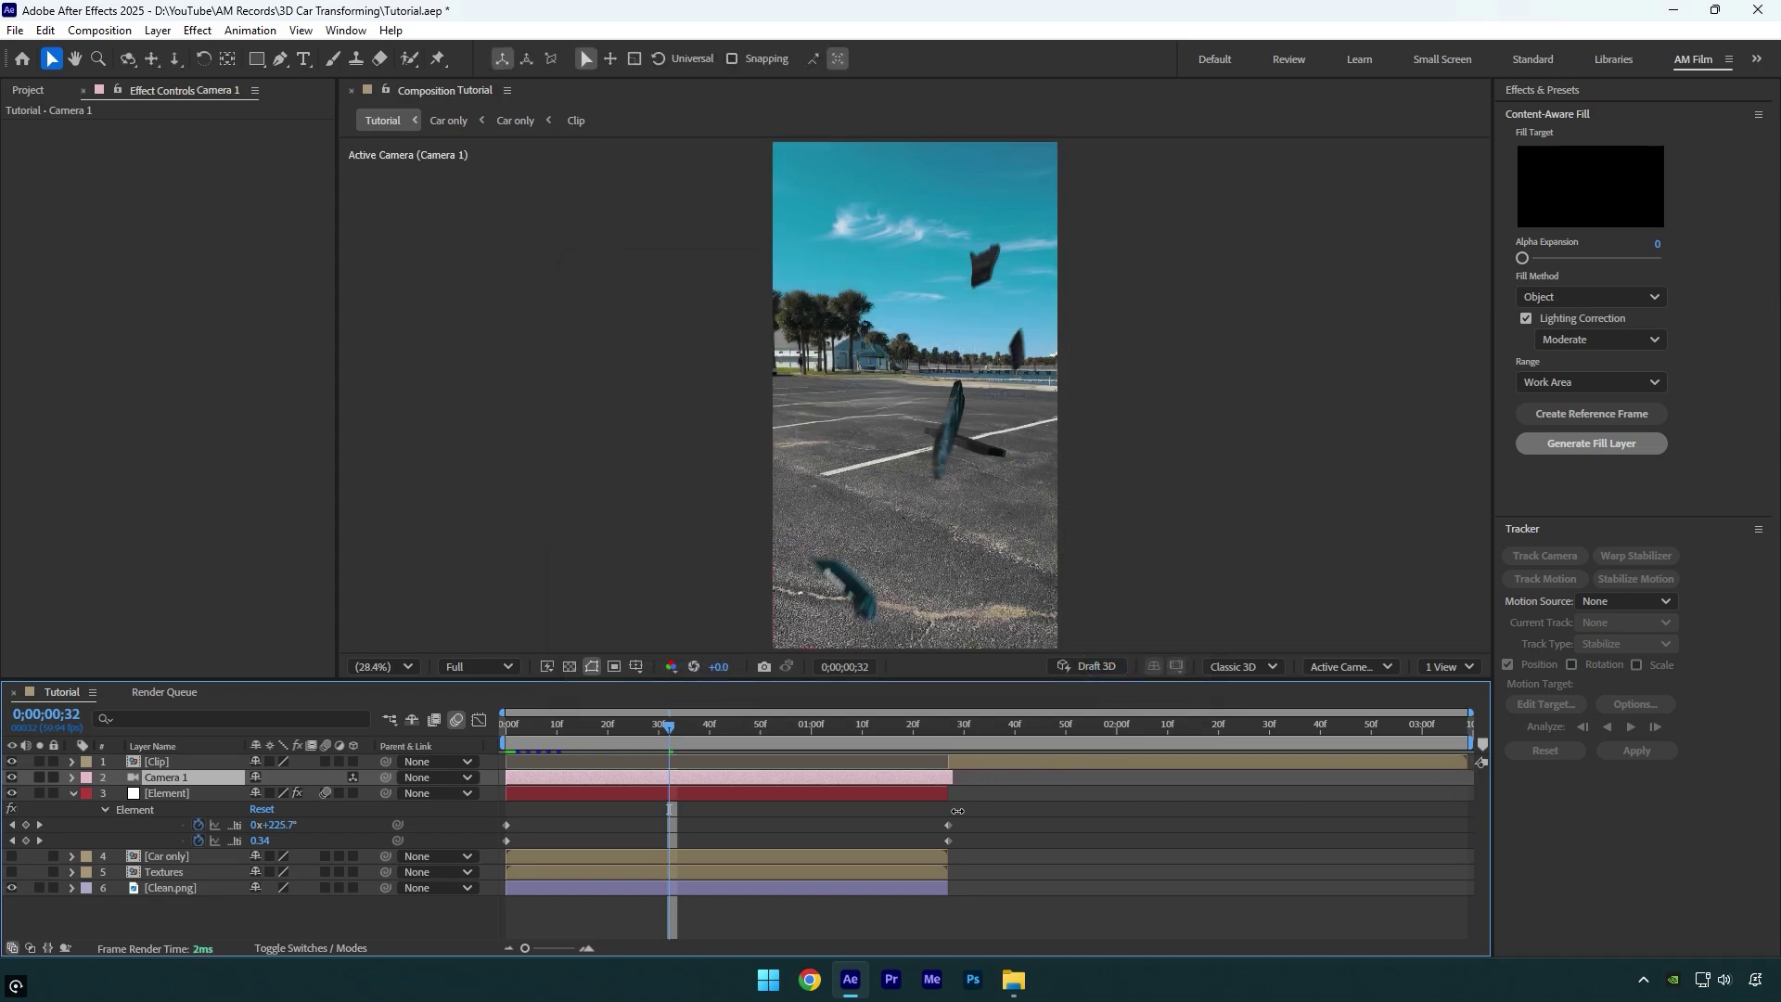
Set first-frame Point of Interest and Position keyframes, and make Clean.png a 3D layer.
{"action": "key", "text": "Home"}
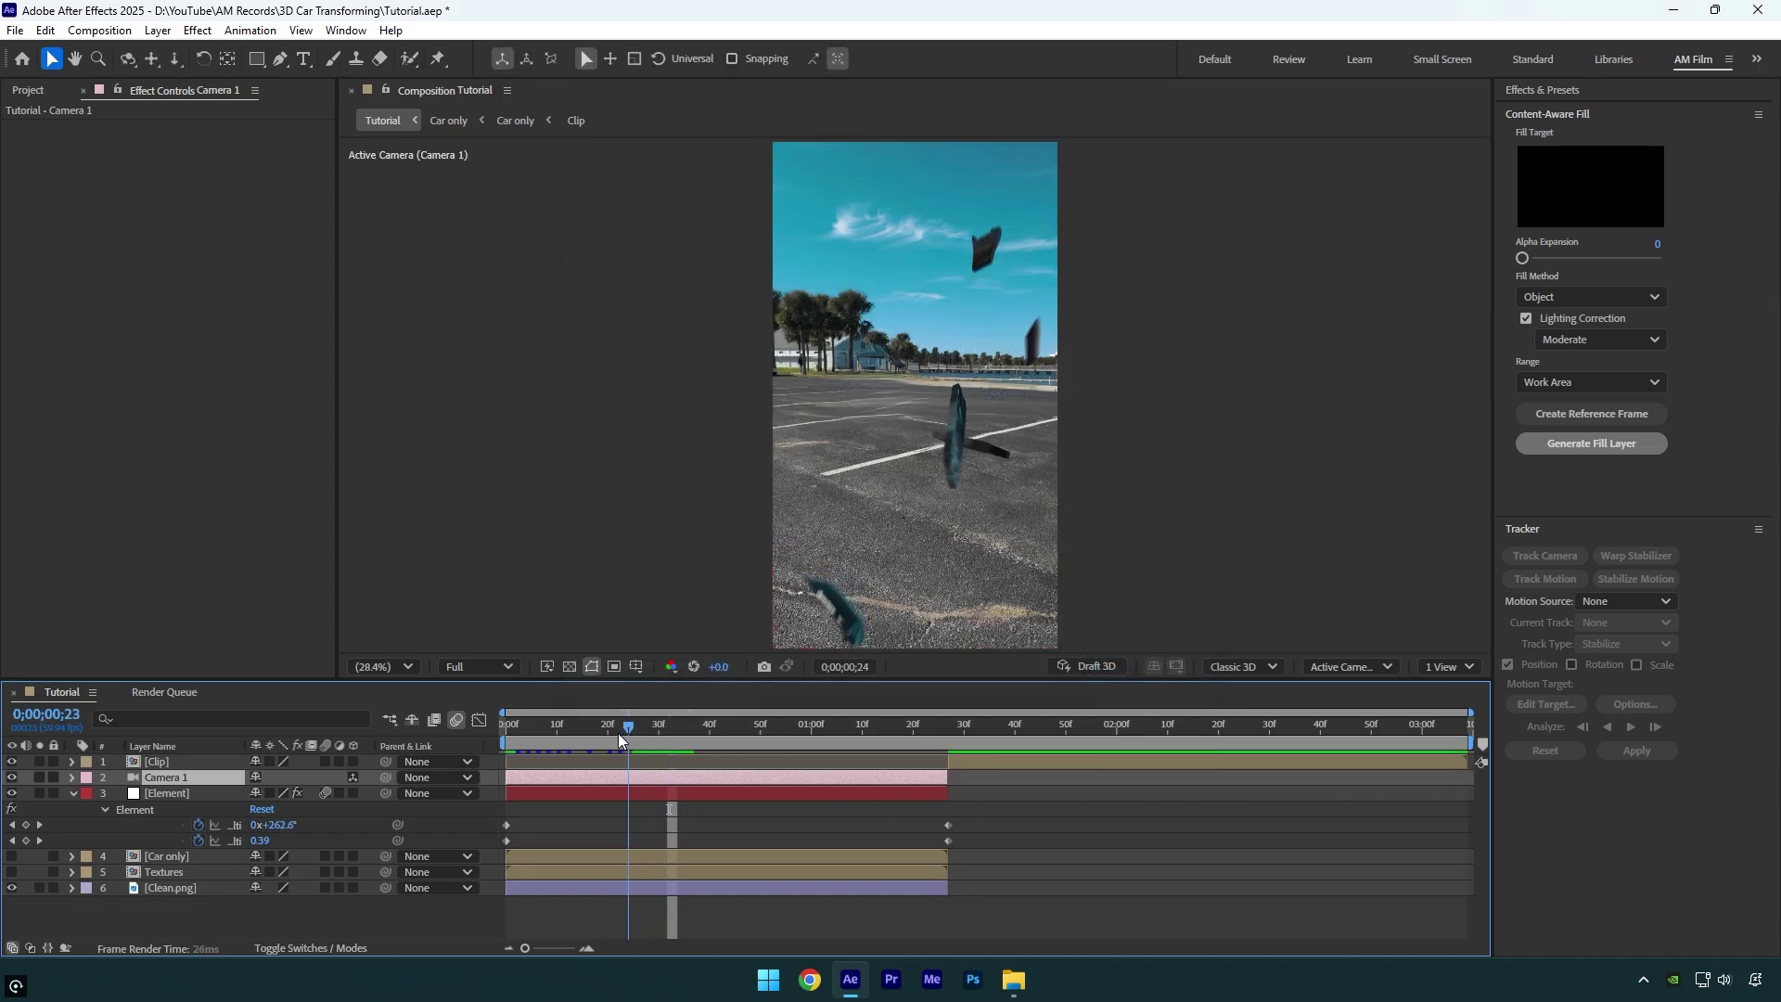
{"action": "key", "text": "a"}
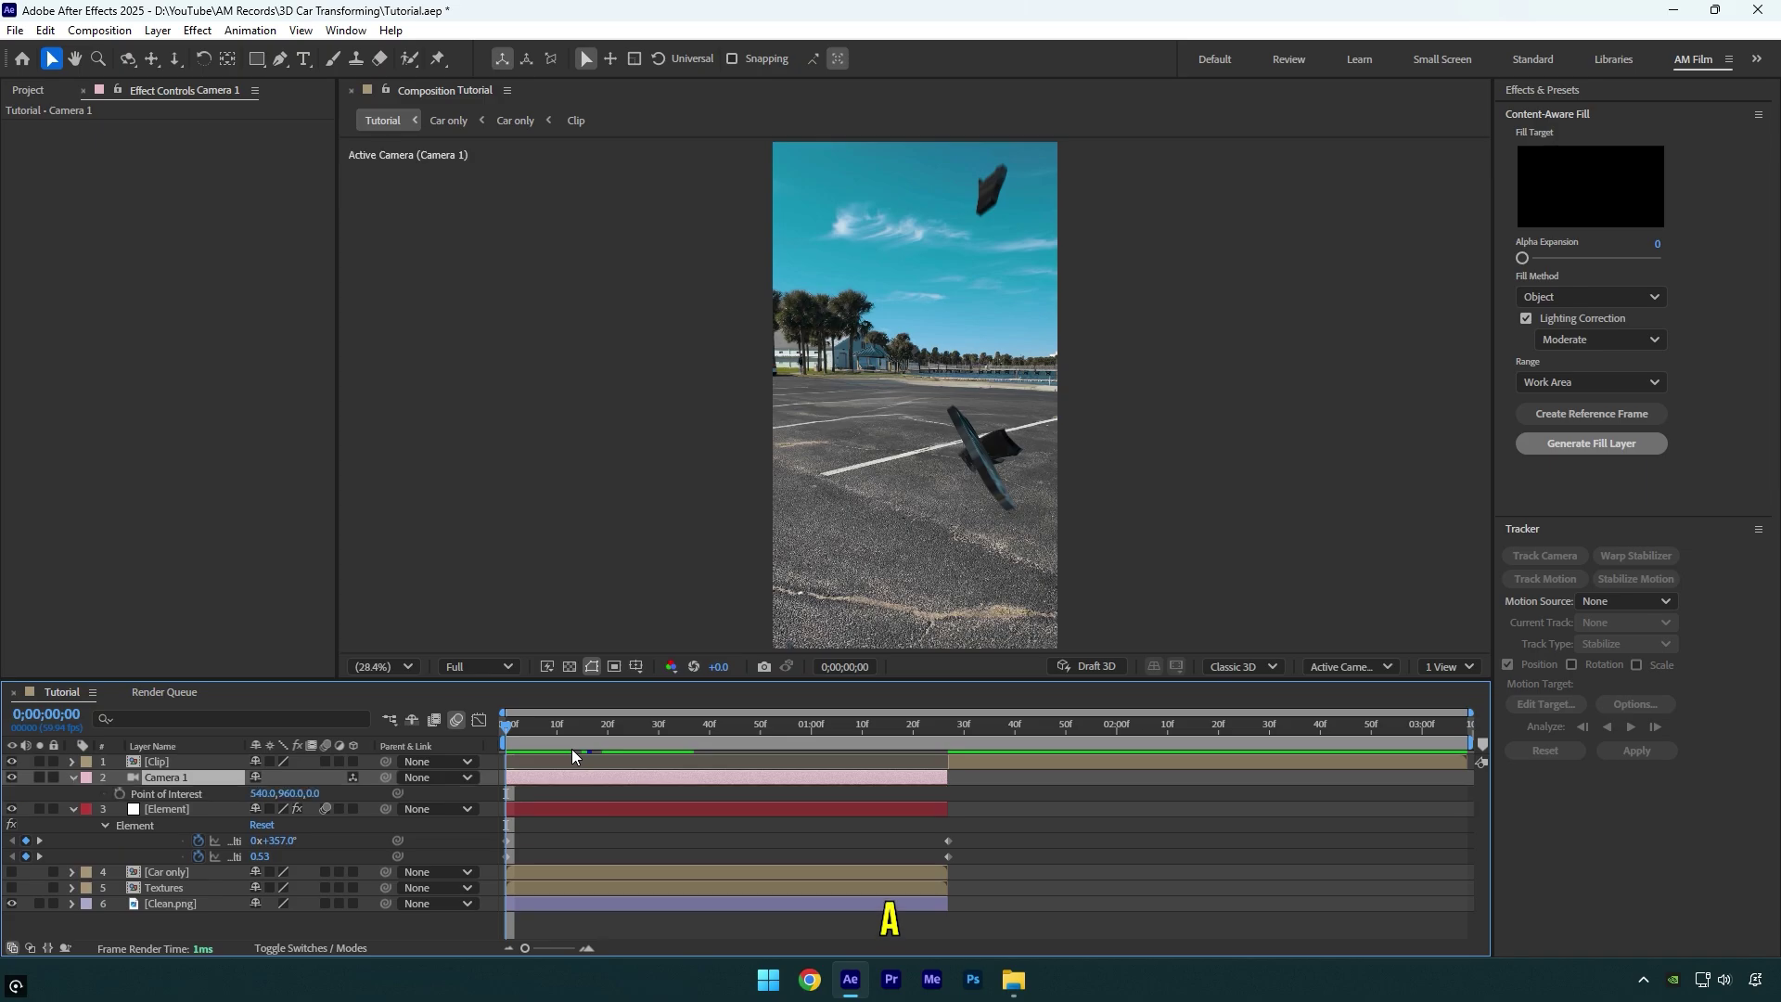
{"action": "left_click", "coordinate": [121, 795]}
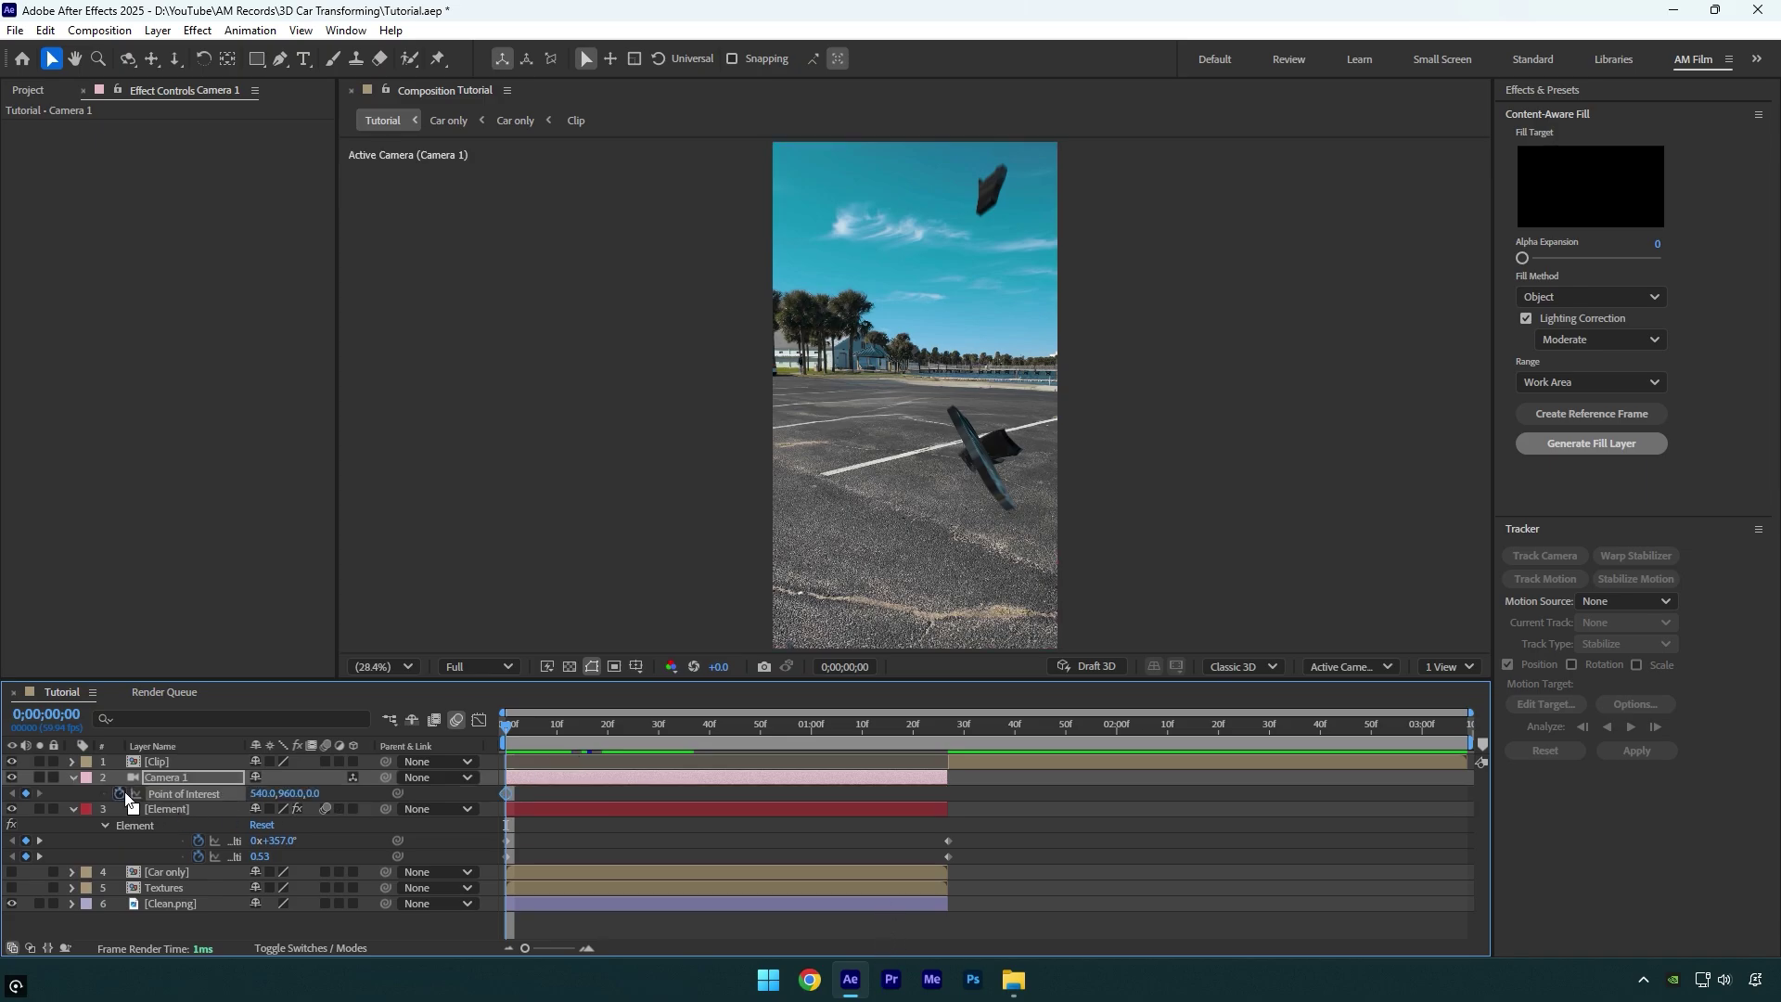
{"action": "key", "text": "p"}
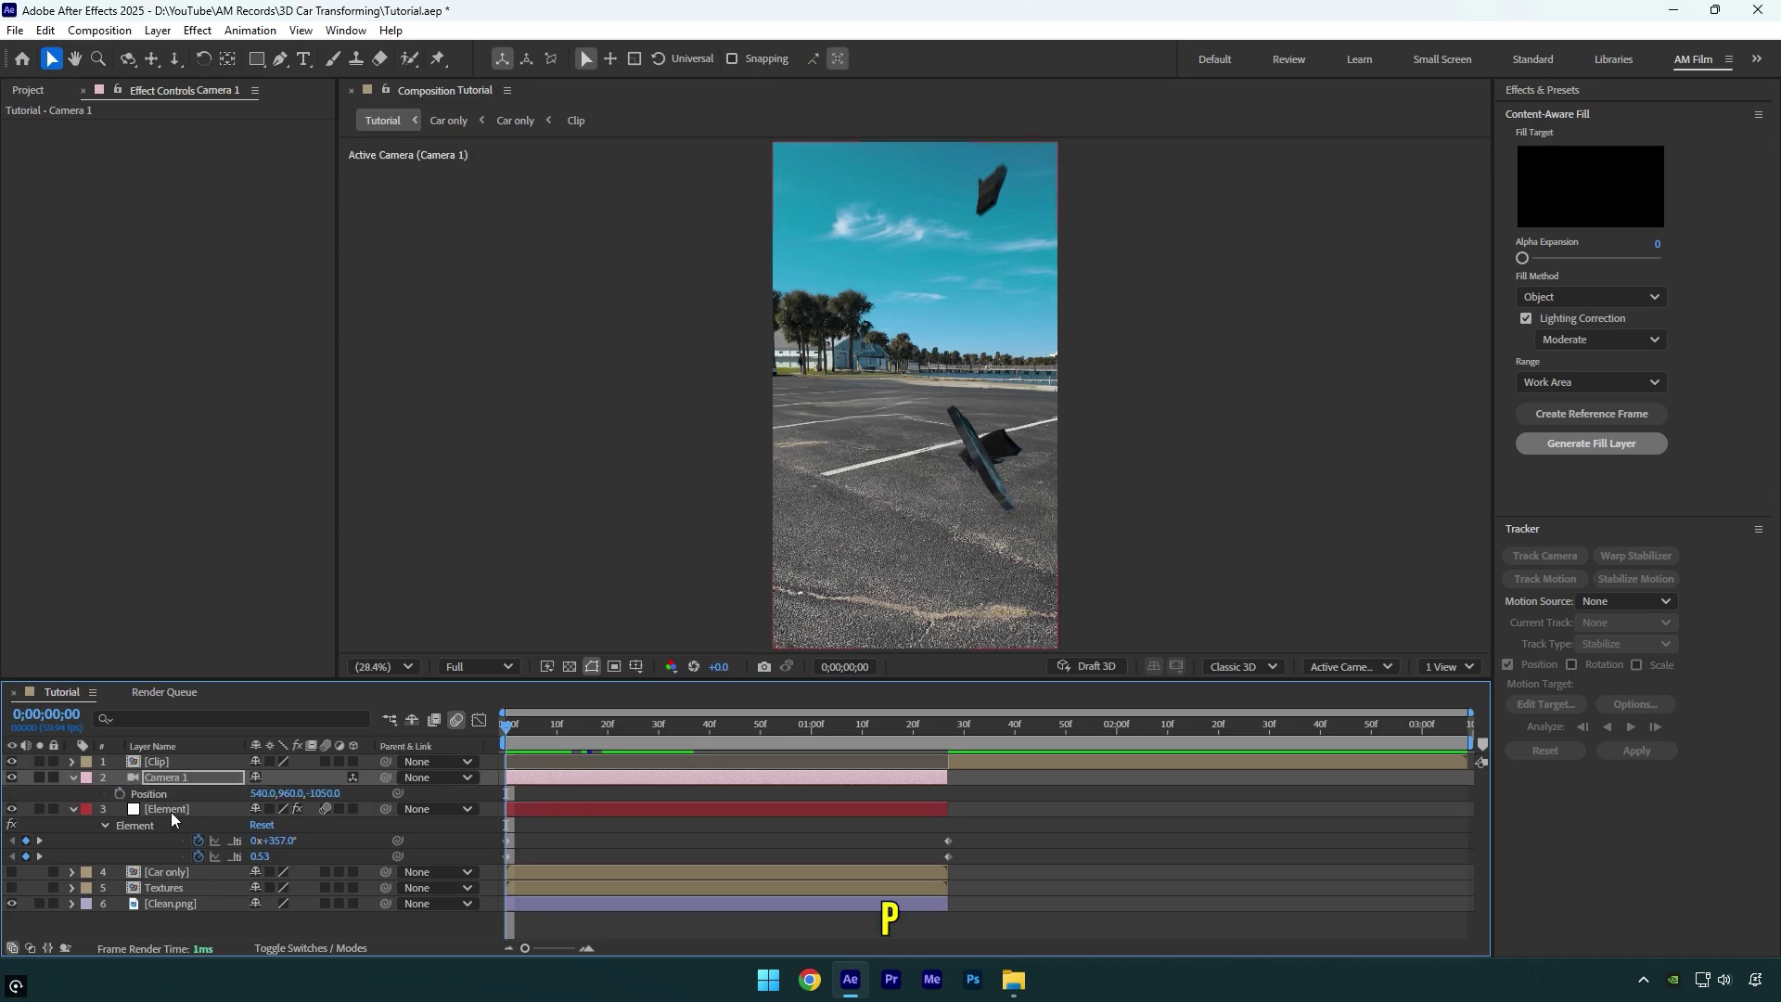
{"action": "left_click", "coordinate": [121, 795]}
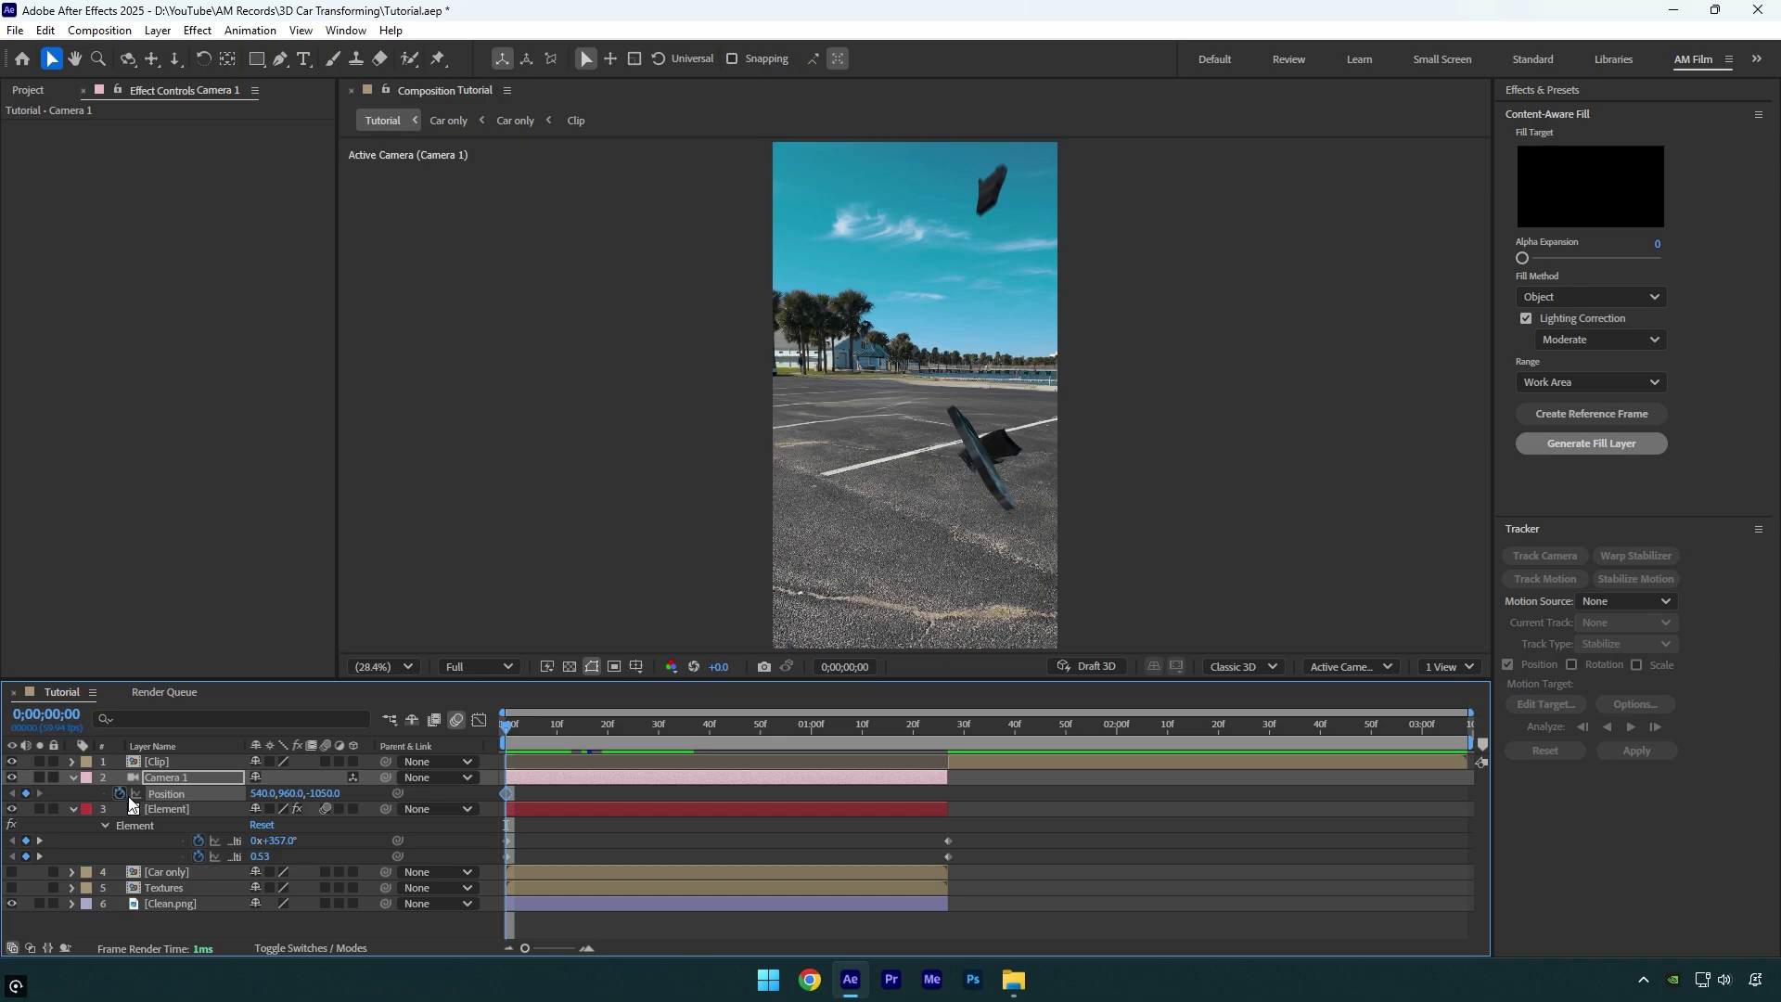
{"action": "key", "text": "u"}
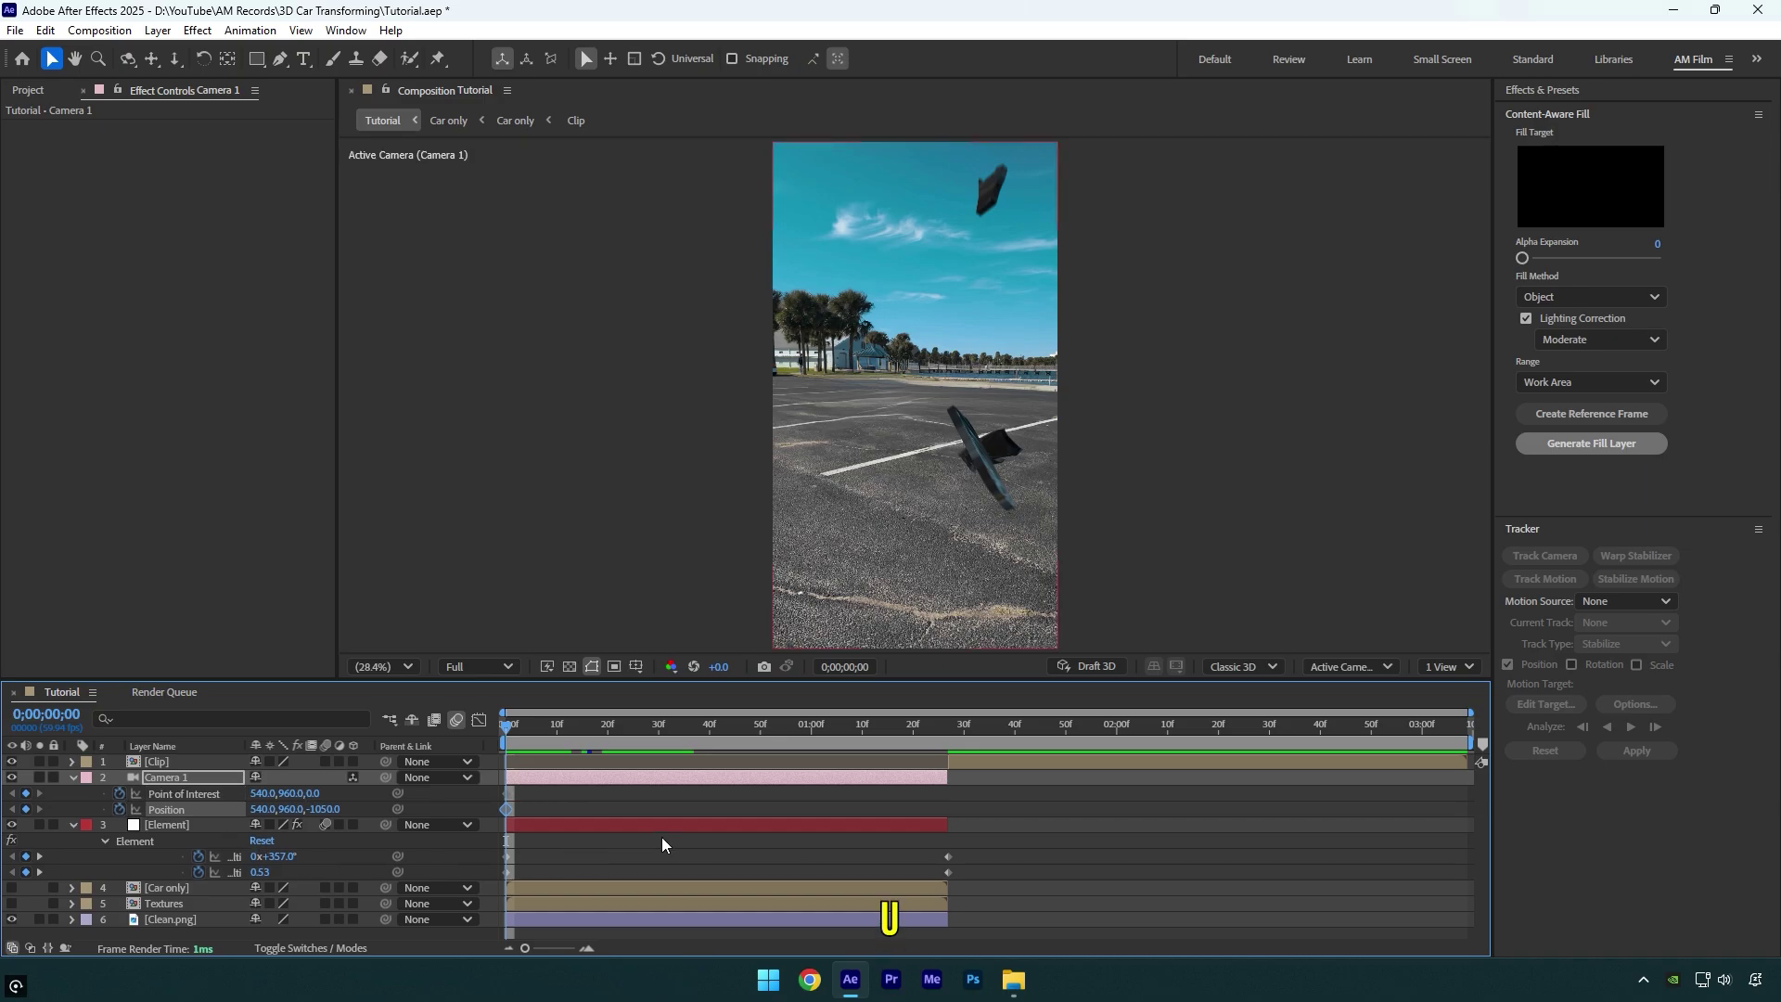
{"action": "left_click", "coordinate": [352, 920]}
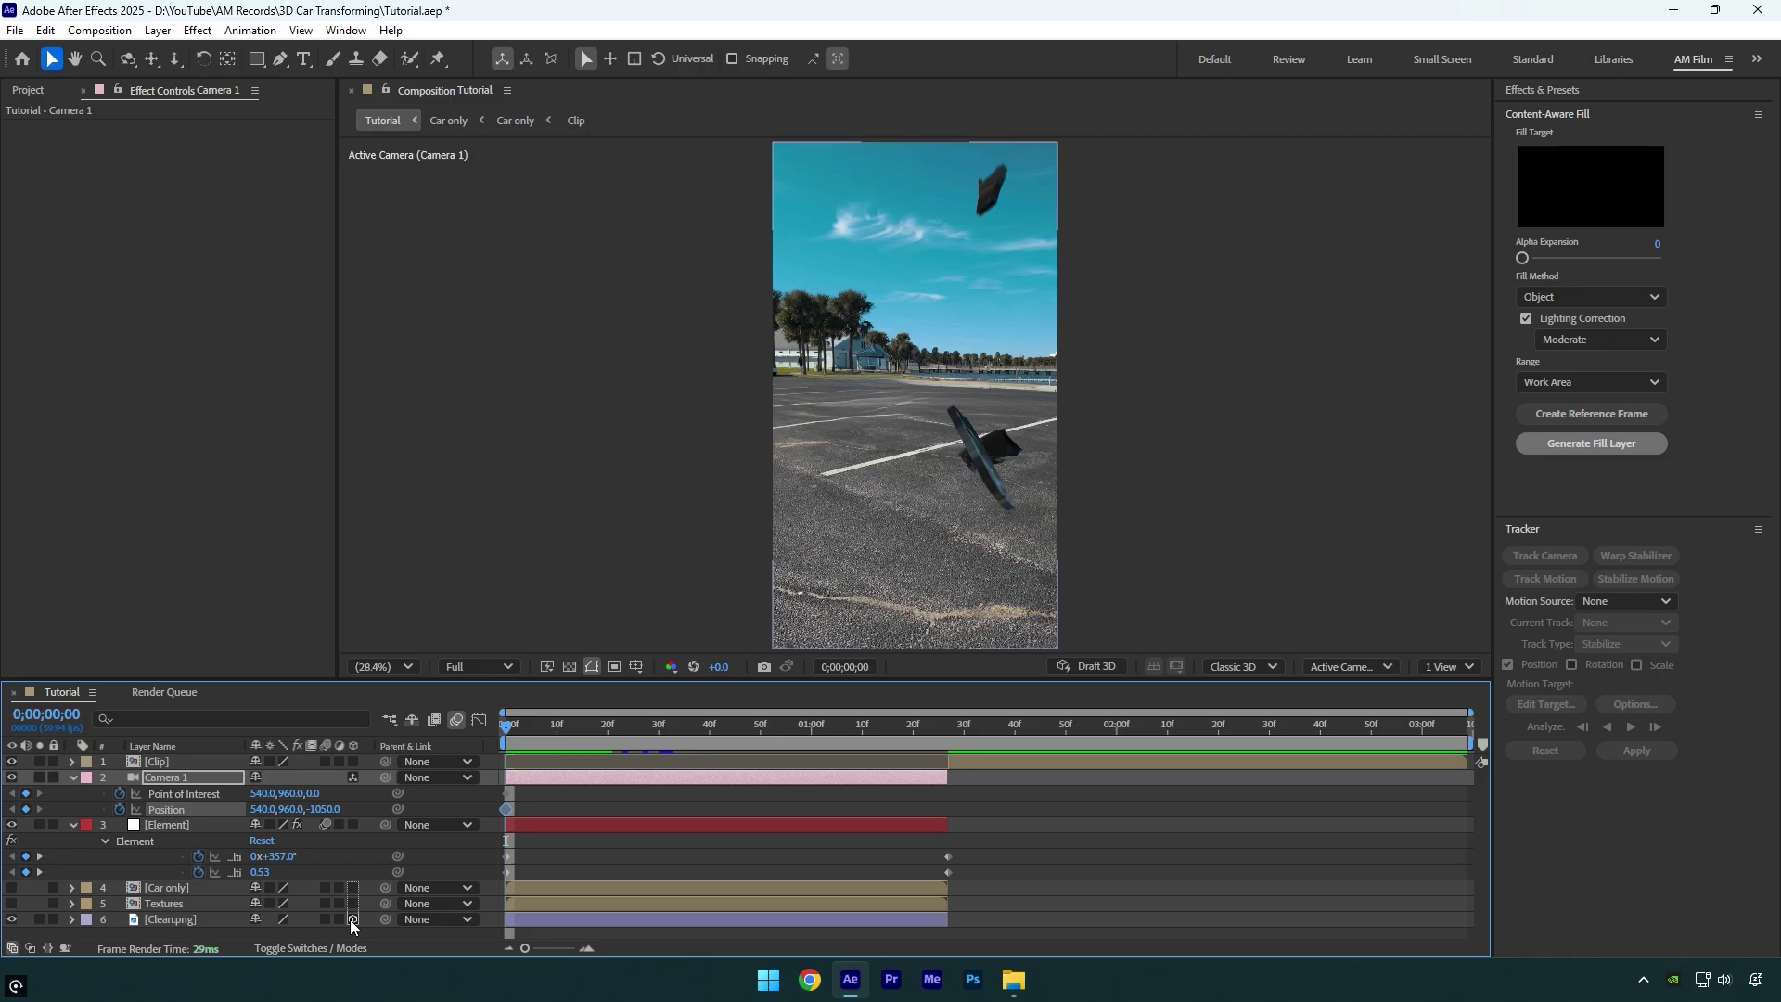
Dolly the camera in and pan up toward the flying piece early in the move.
{"action": "key", "text": "c"}
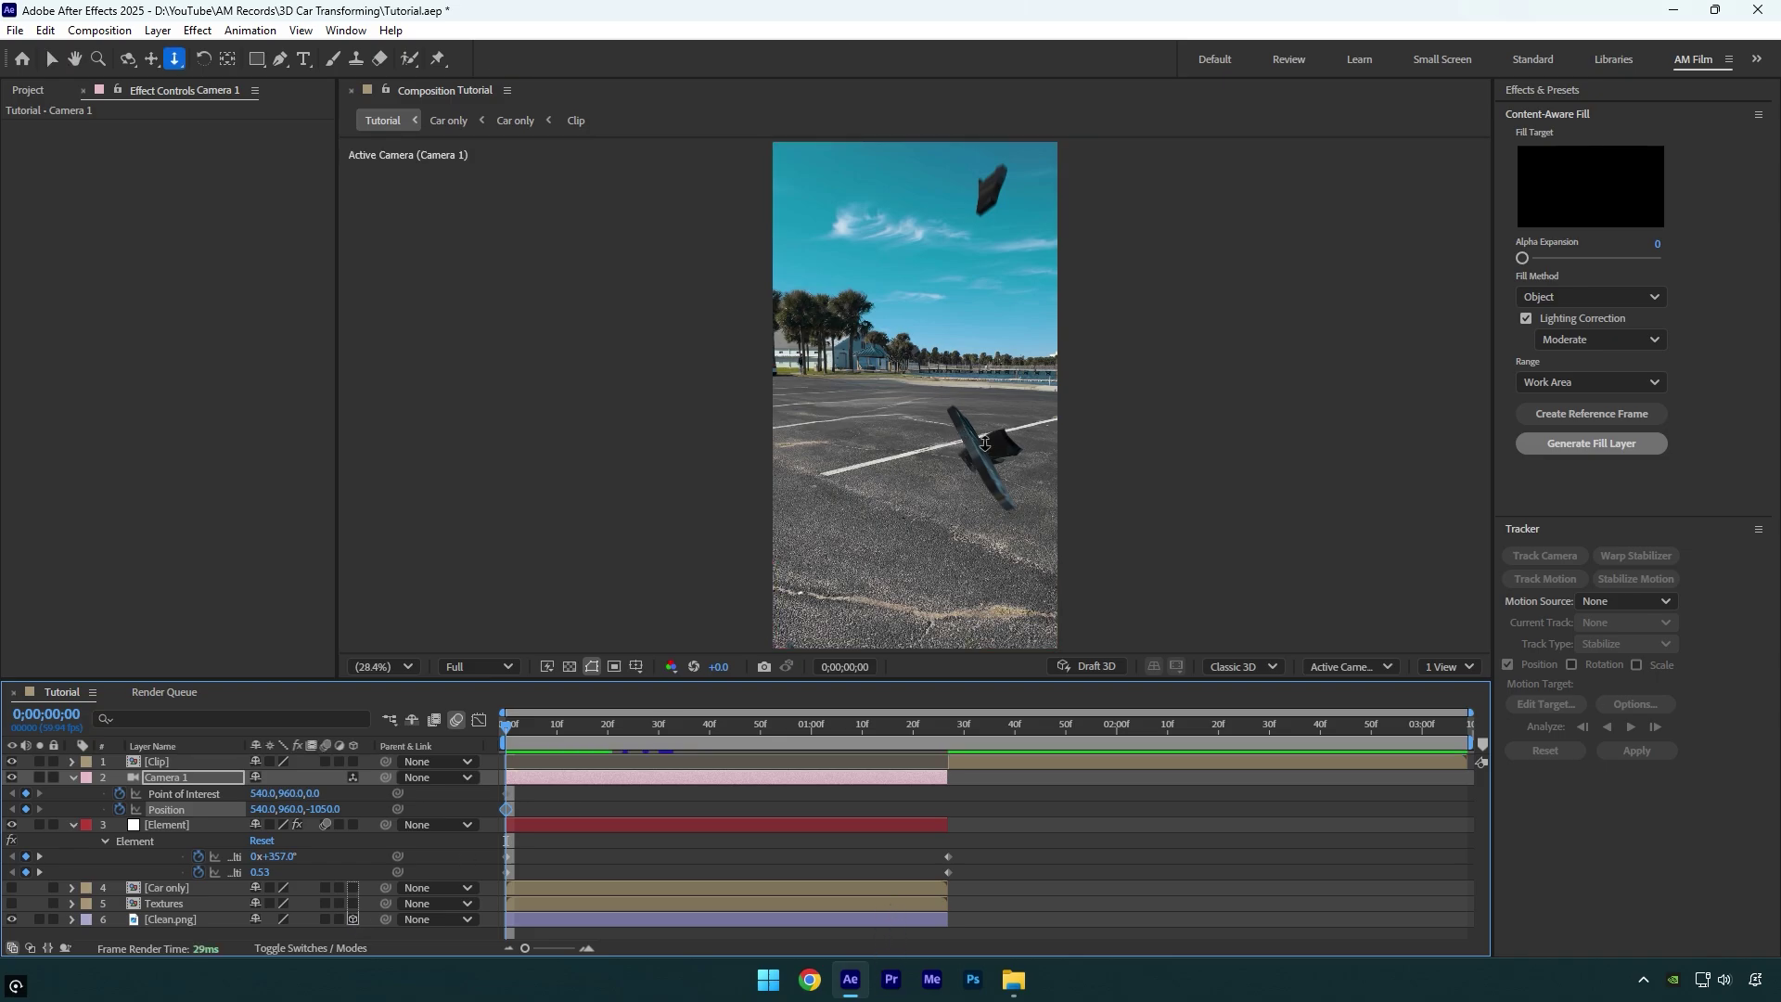
{"action": "left_click_drag", "start_coordinate": [985, 443], "coordinate": [991, 418]}
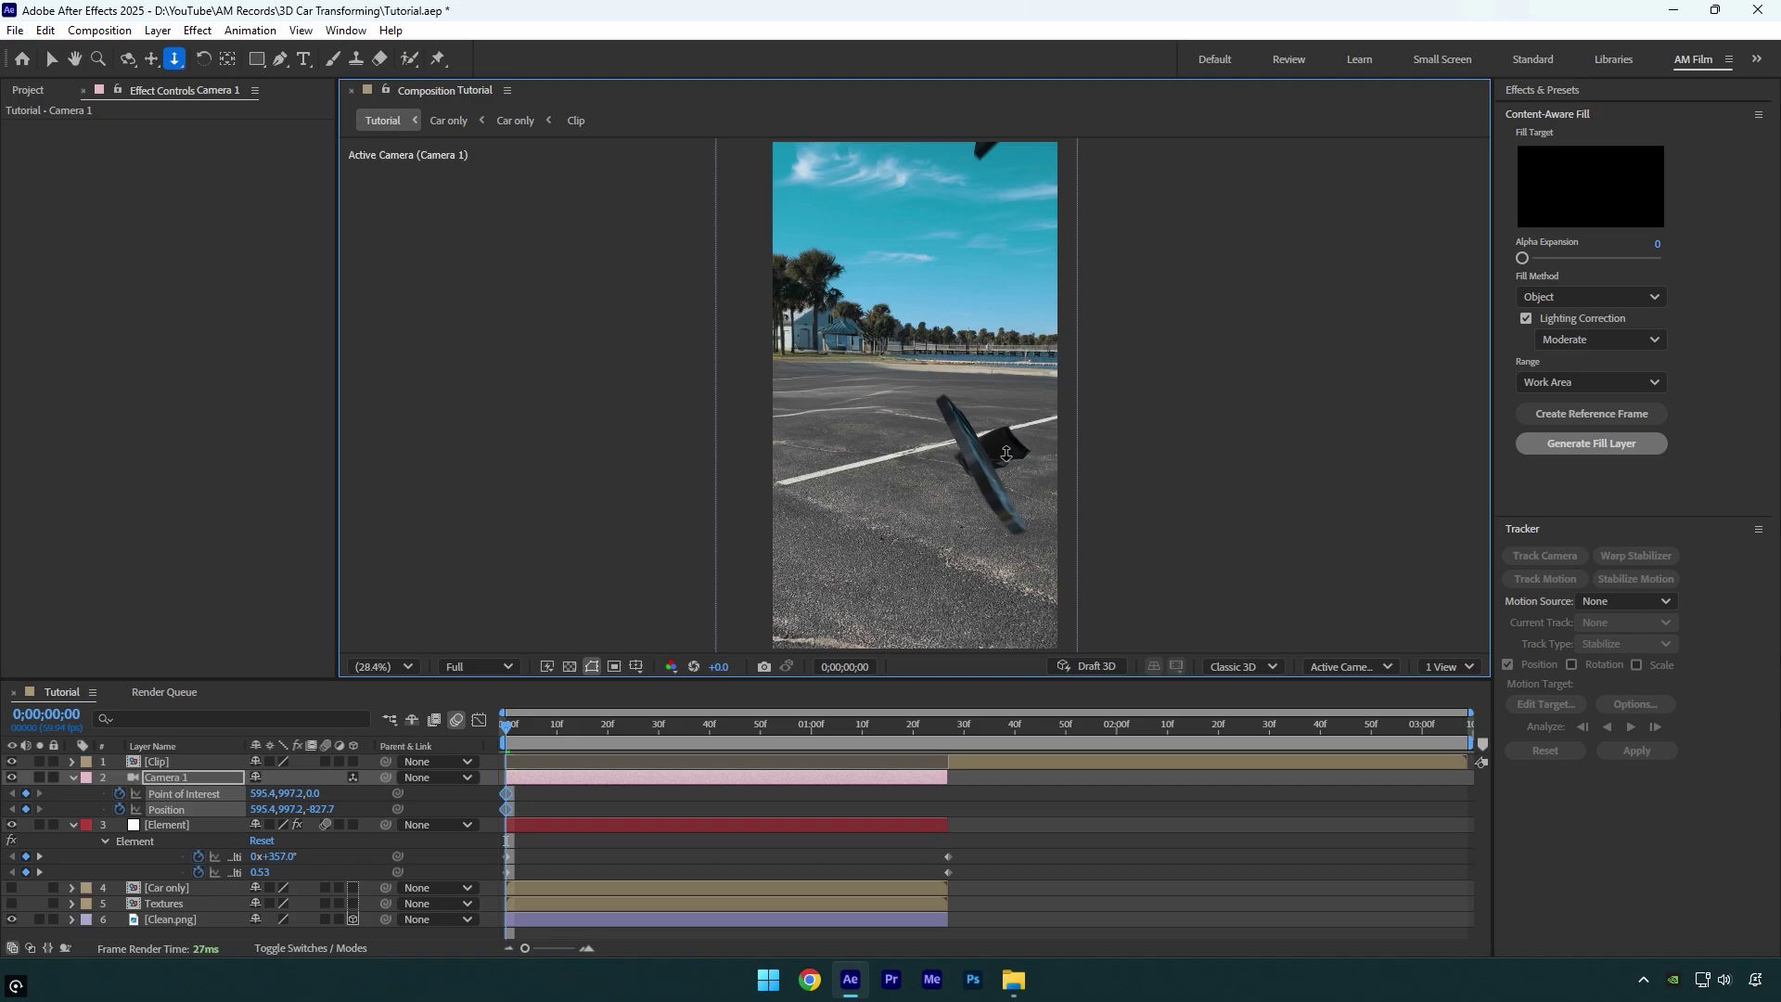
{"action": "key", "text": "space"}
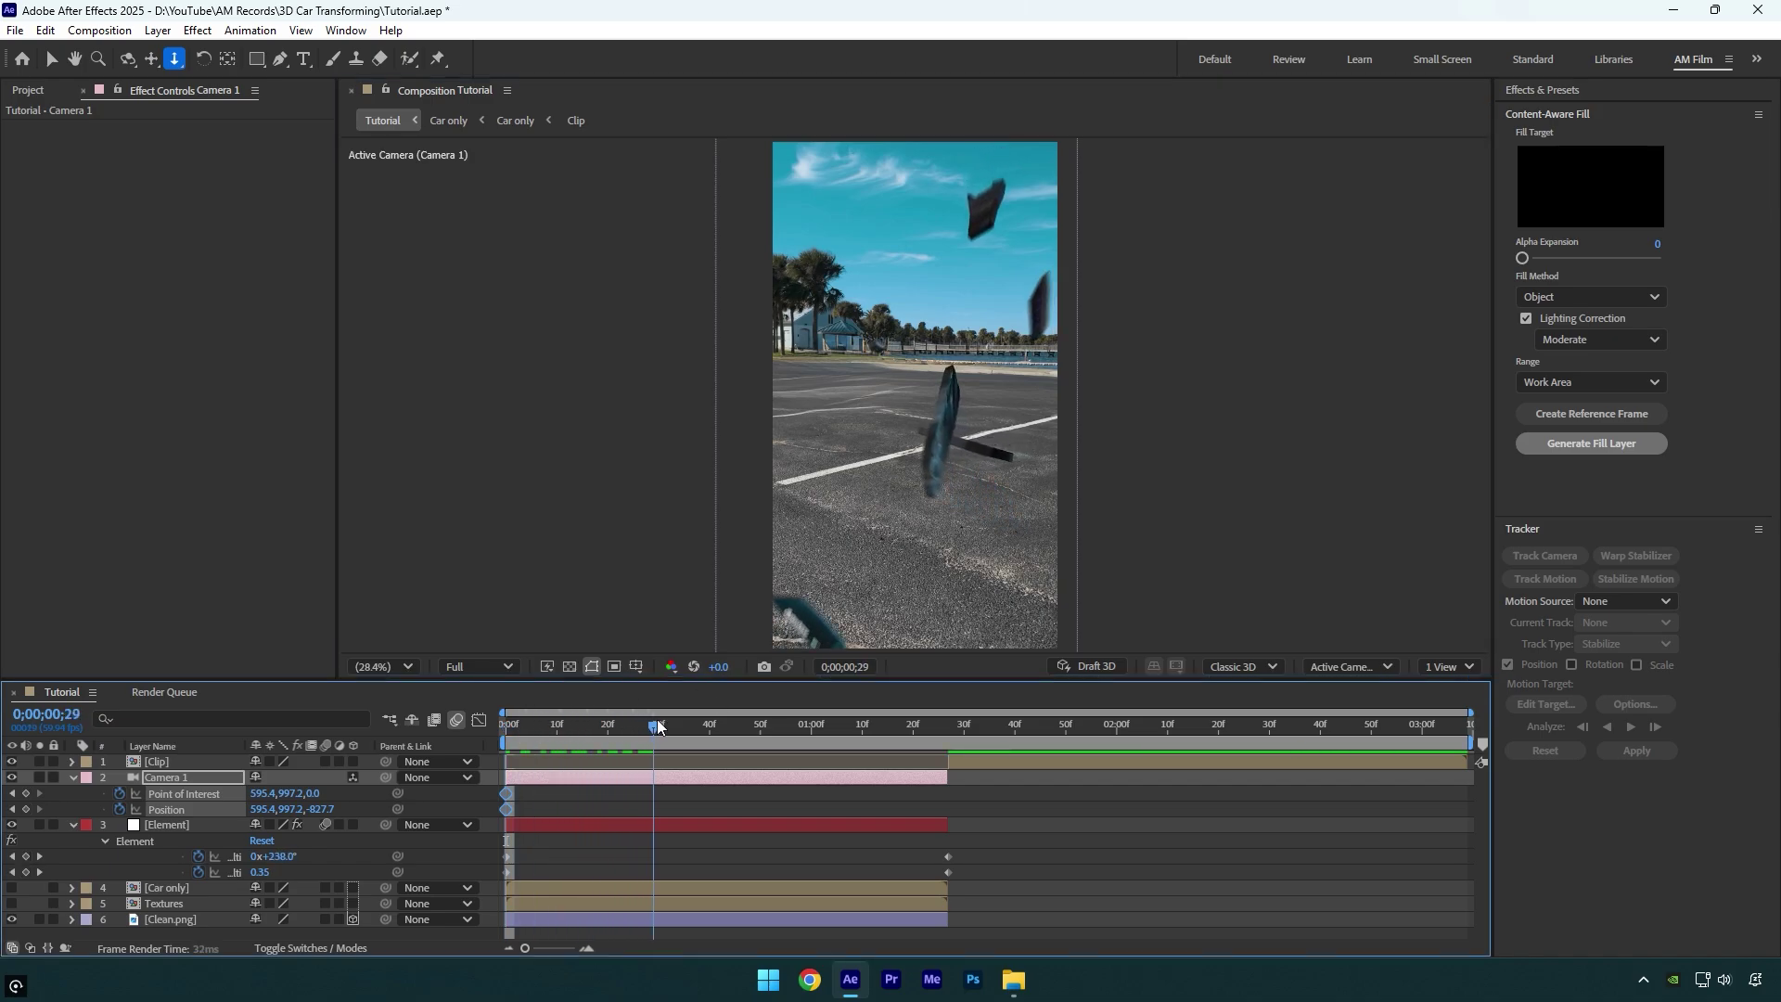
{"action": "key", "text": "c"}
{"action": "key", "text": "c"}
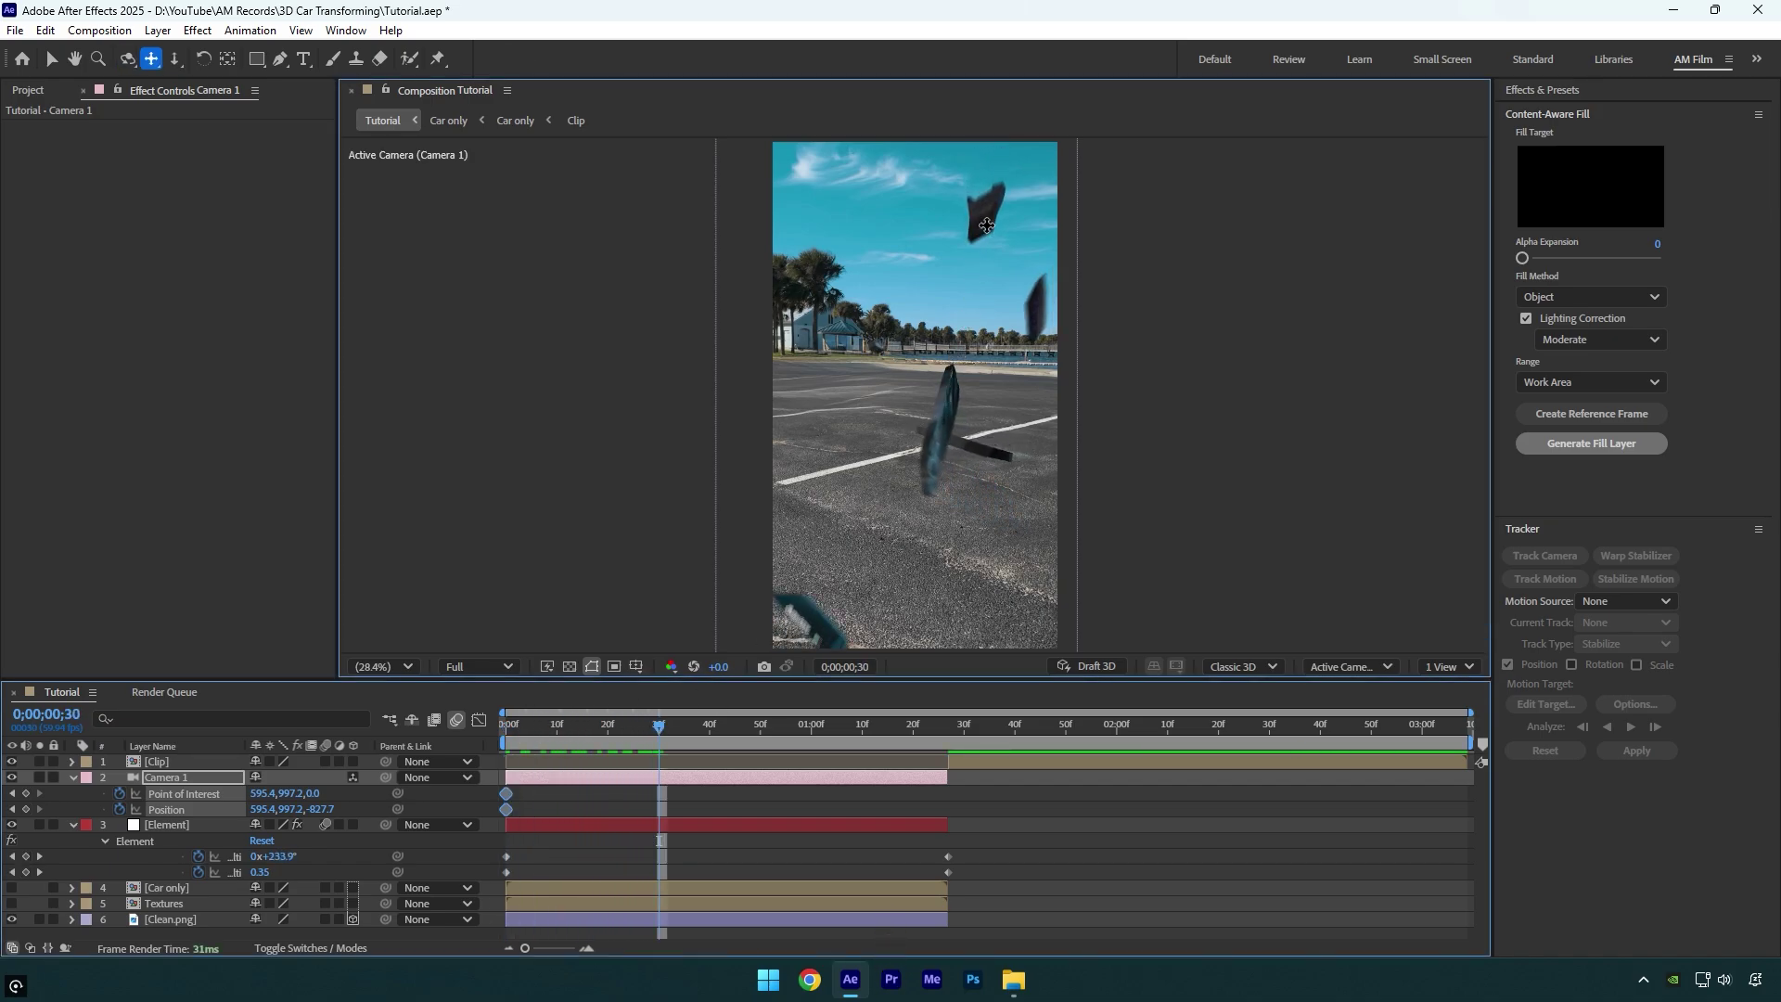
{"action": "mouse_move", "coordinate": [965, 232]}
{"action": "left_mouse_down"}
{"action": "mouse_move", "coordinate": [948, 310]}
{"action": "mouse_move", "coordinate": [963, 351]}
{"action": "left_mouse_up"}
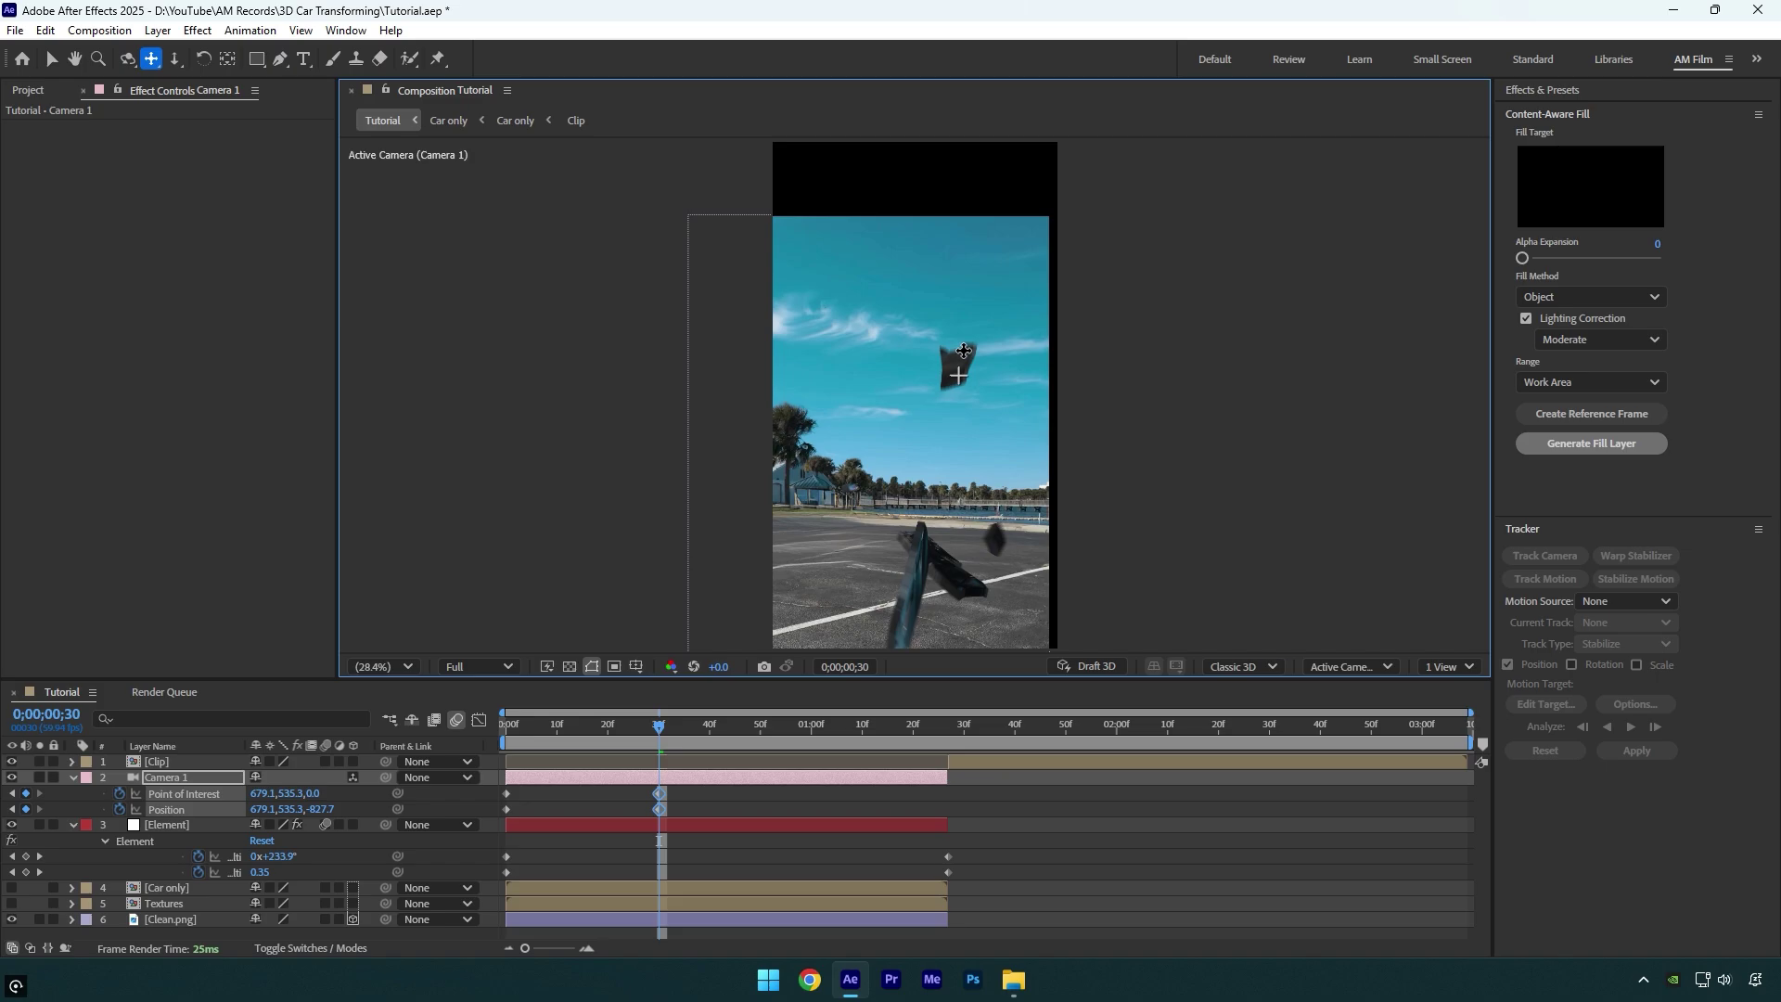
{"action": "key", "text": "c"}
{"action": "left_click_drag", "start_coordinate": [963, 351], "coordinate": [976, 313]}
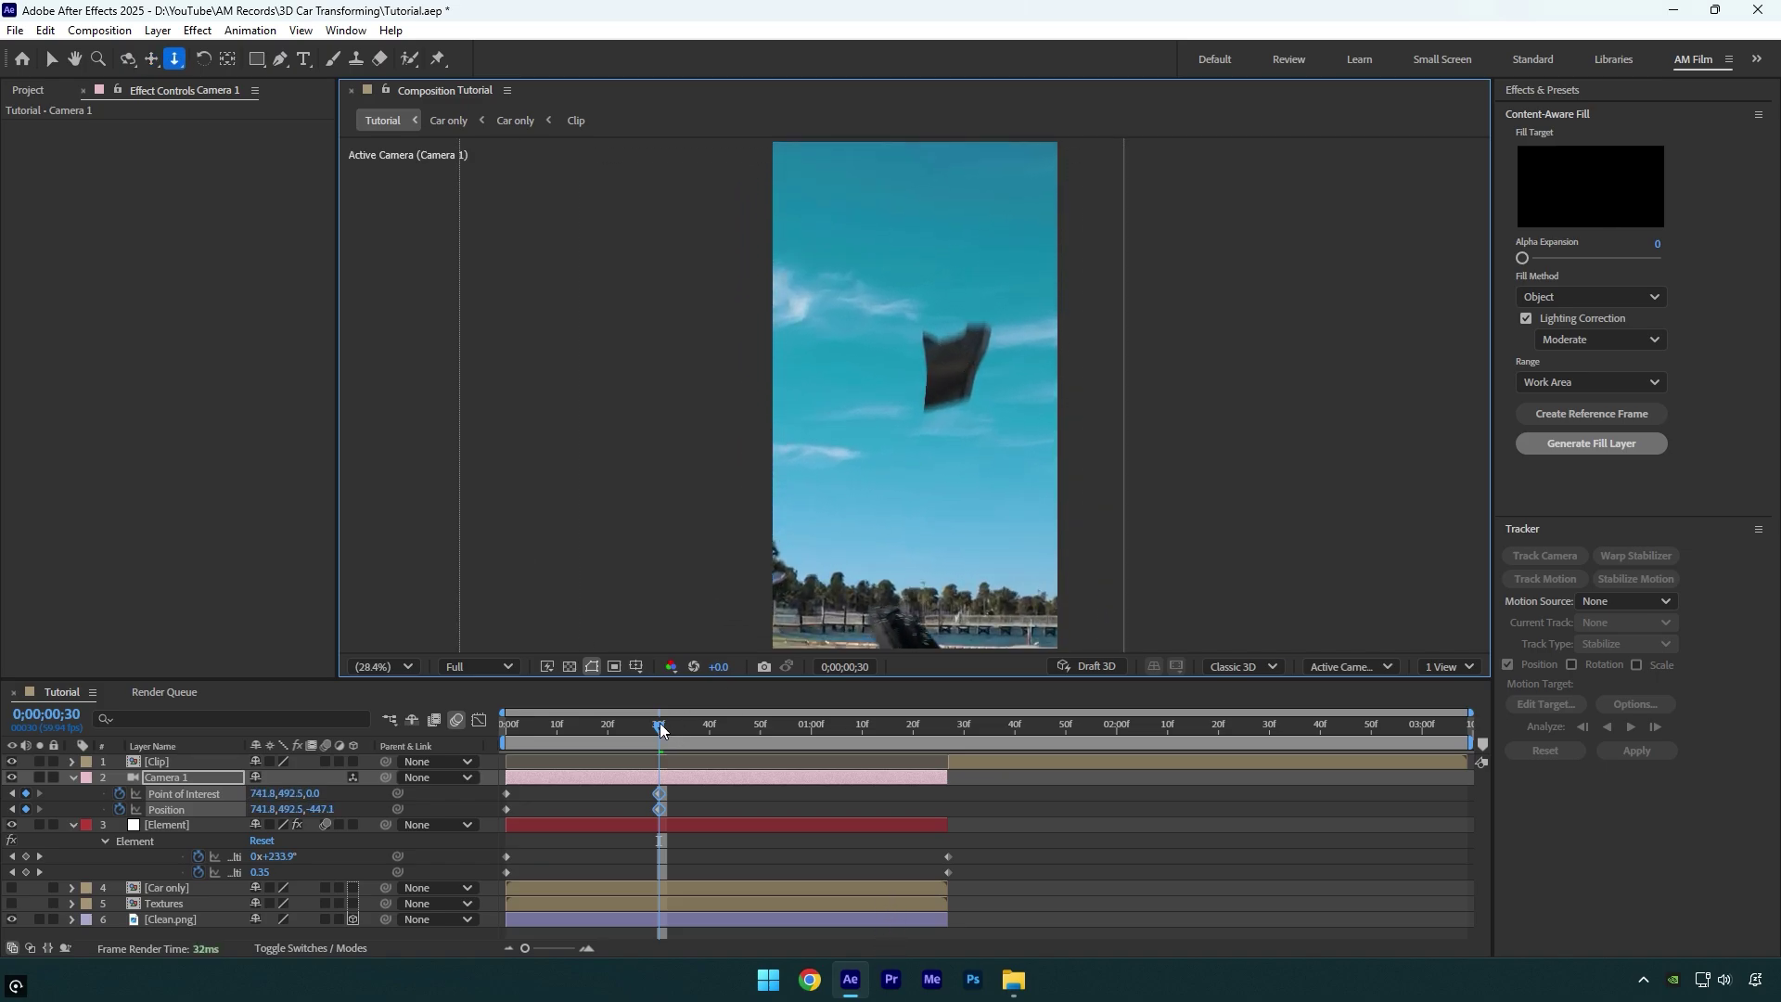
At 1;14, track the camera back over the car and pull it back slightly.
{"action": "left_click_drag", "start_coordinate": [661, 726], "coordinate": [884, 717]}
{"action": "key", "text": "c"}
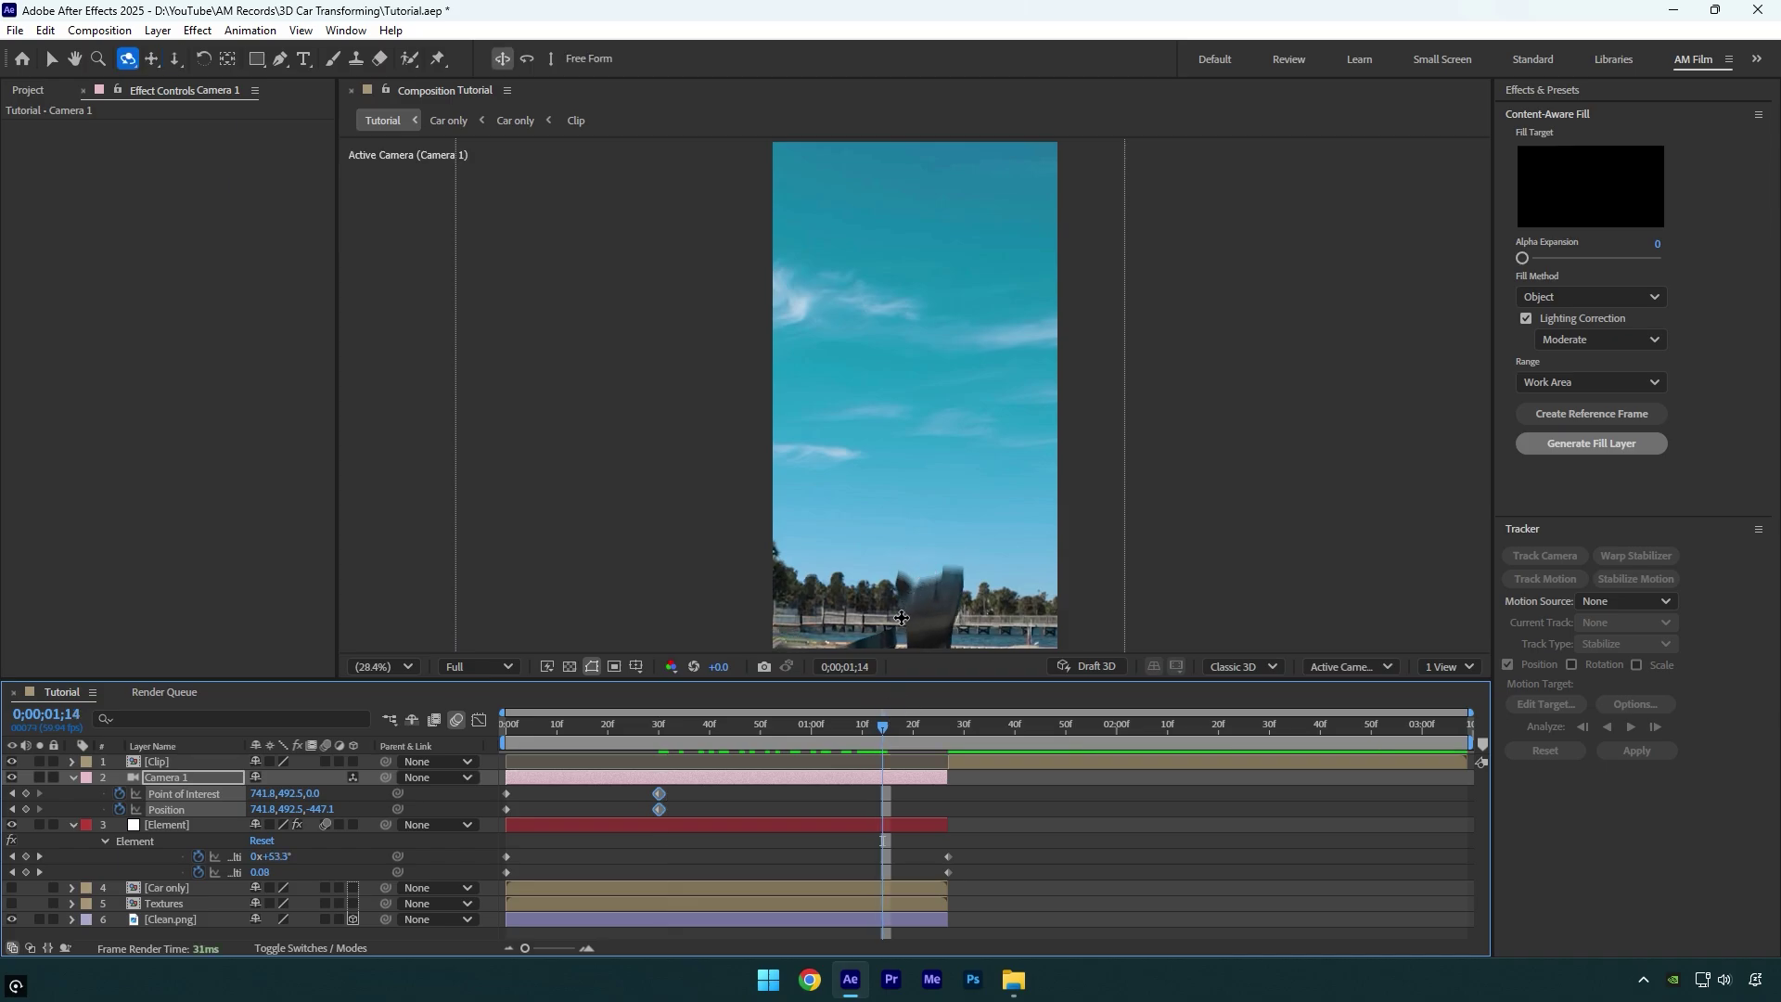
{"action": "mouse_move", "coordinate": [1002, 593]}
{"action": "left_mouse_down"}
{"action": "mouse_move", "coordinate": [983, 380]}
{"action": "mouse_move", "coordinate": [925, 456]}
{"action": "left_mouse_up"}
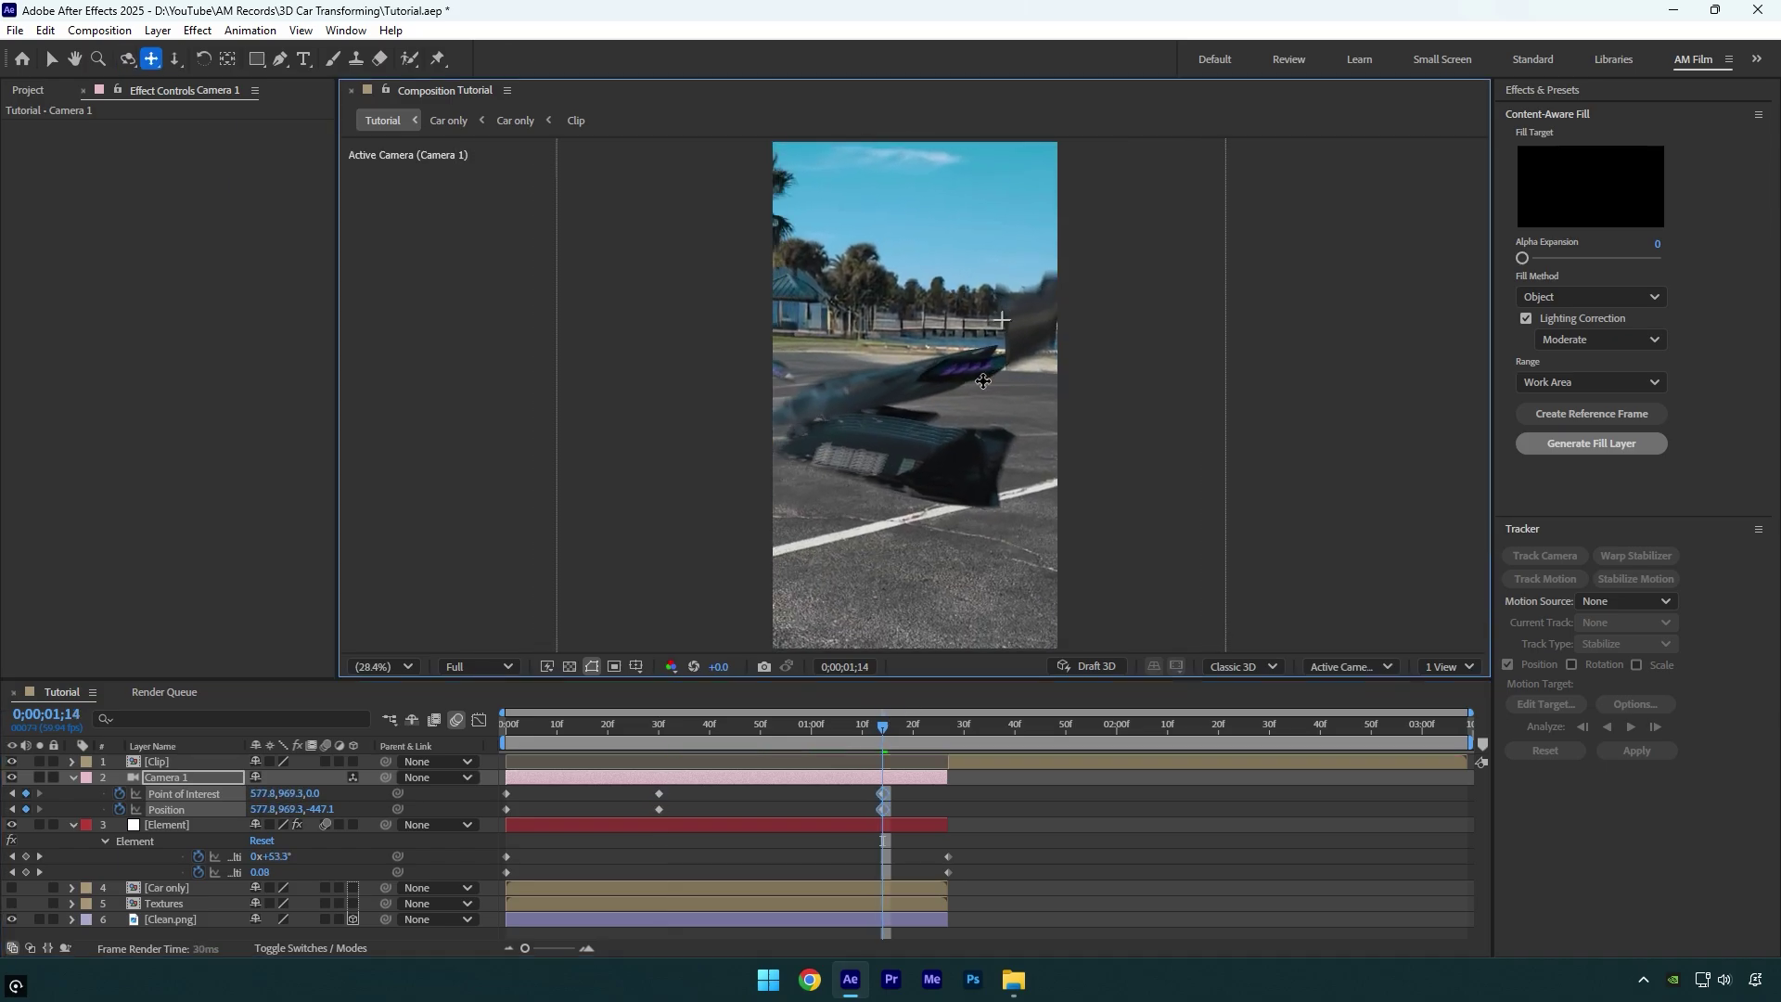
{"action": "key", "text": "c"}
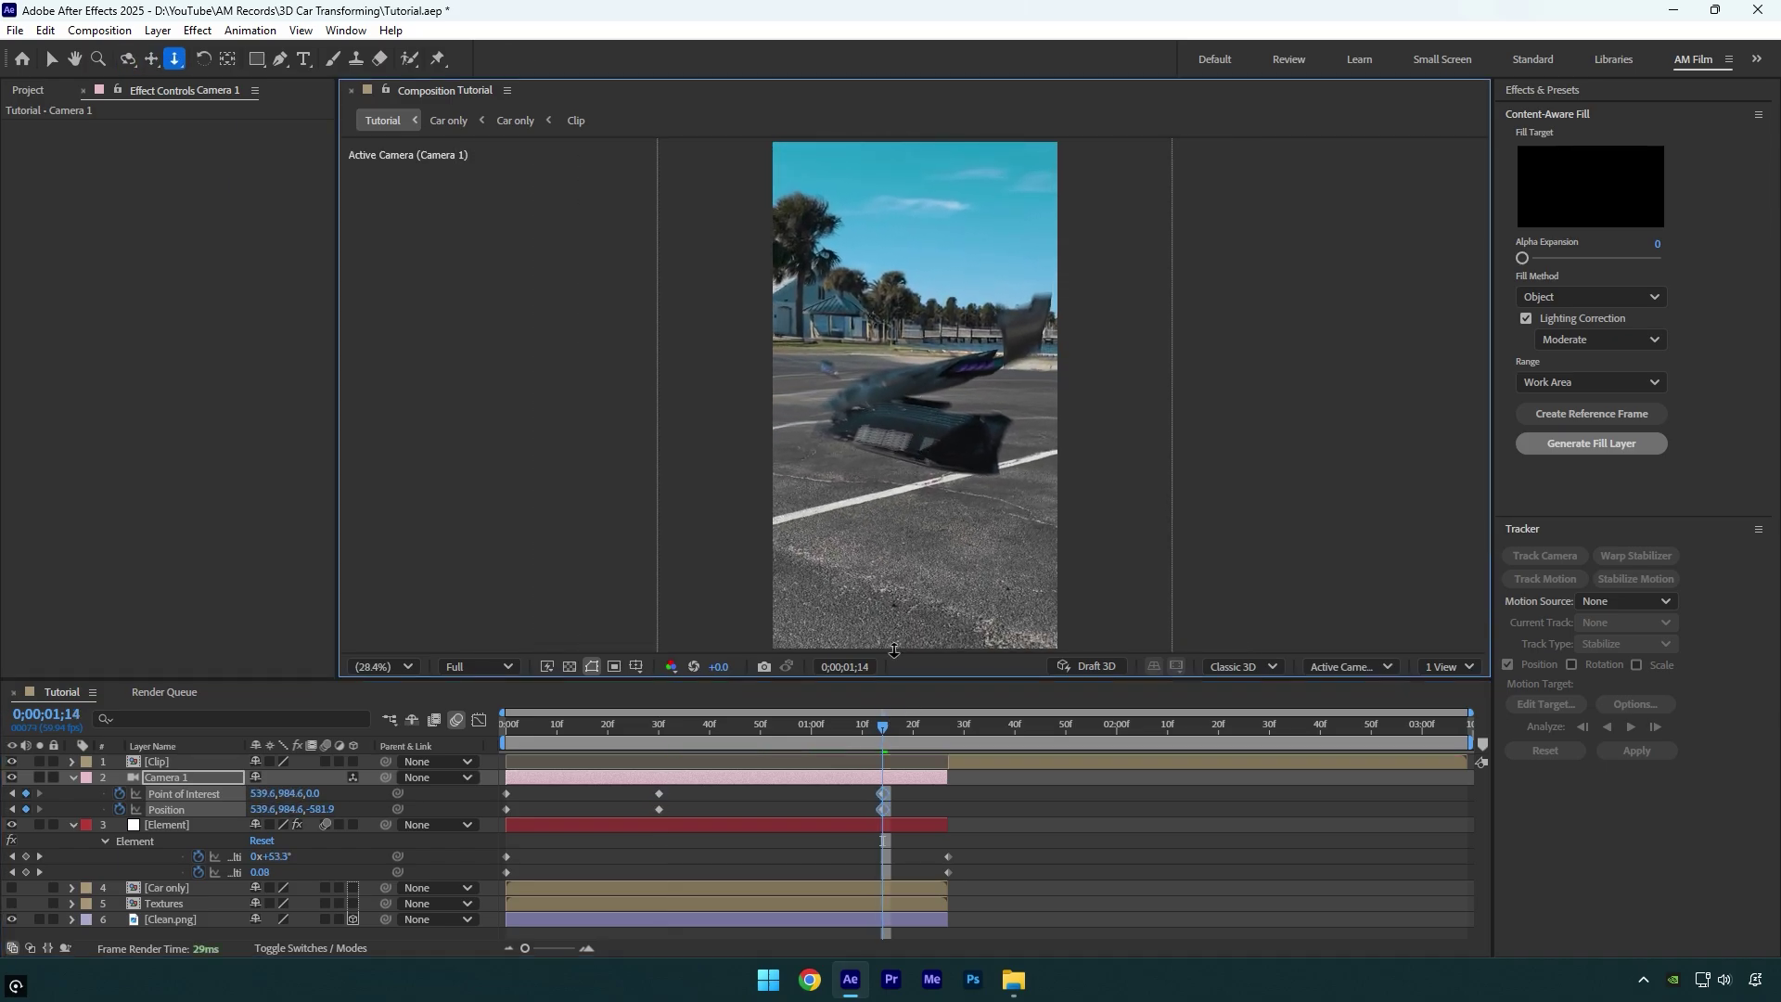
Reset the camera's Point of Interest at 1;27 and ease all camera keyframes with F9.
{"action": "key", "text": "k"}
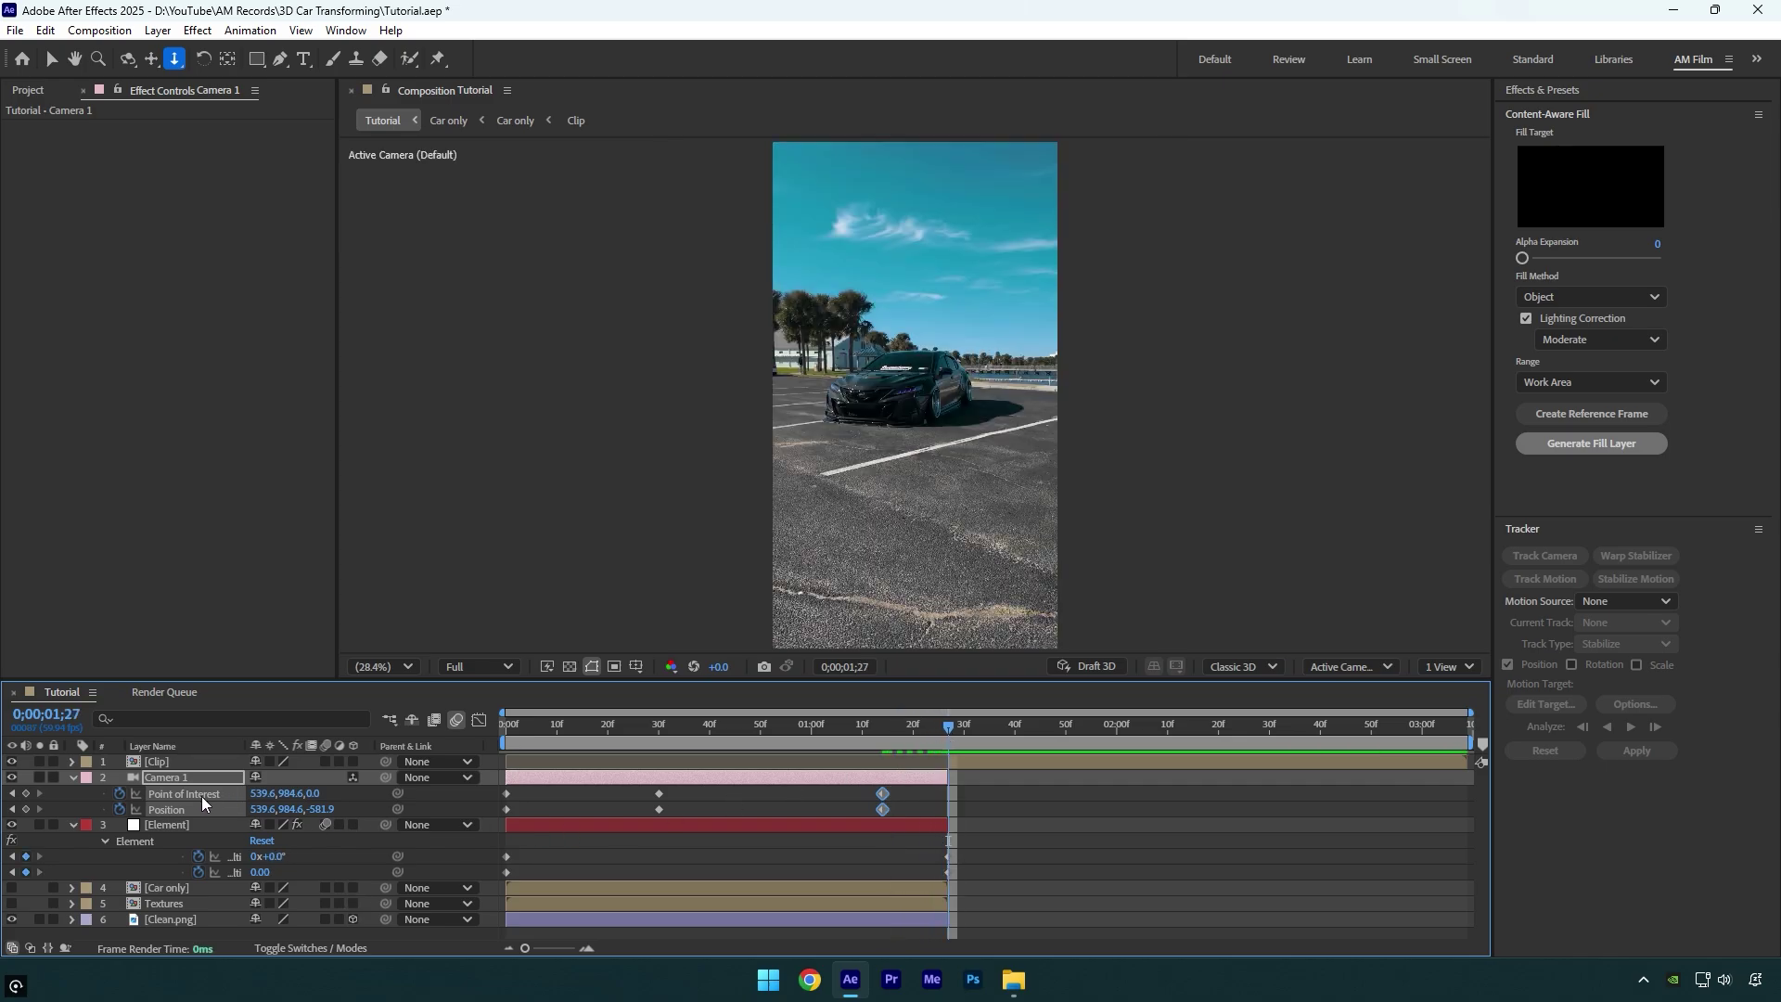
{"action": "right_click", "coordinate": [203, 798]}
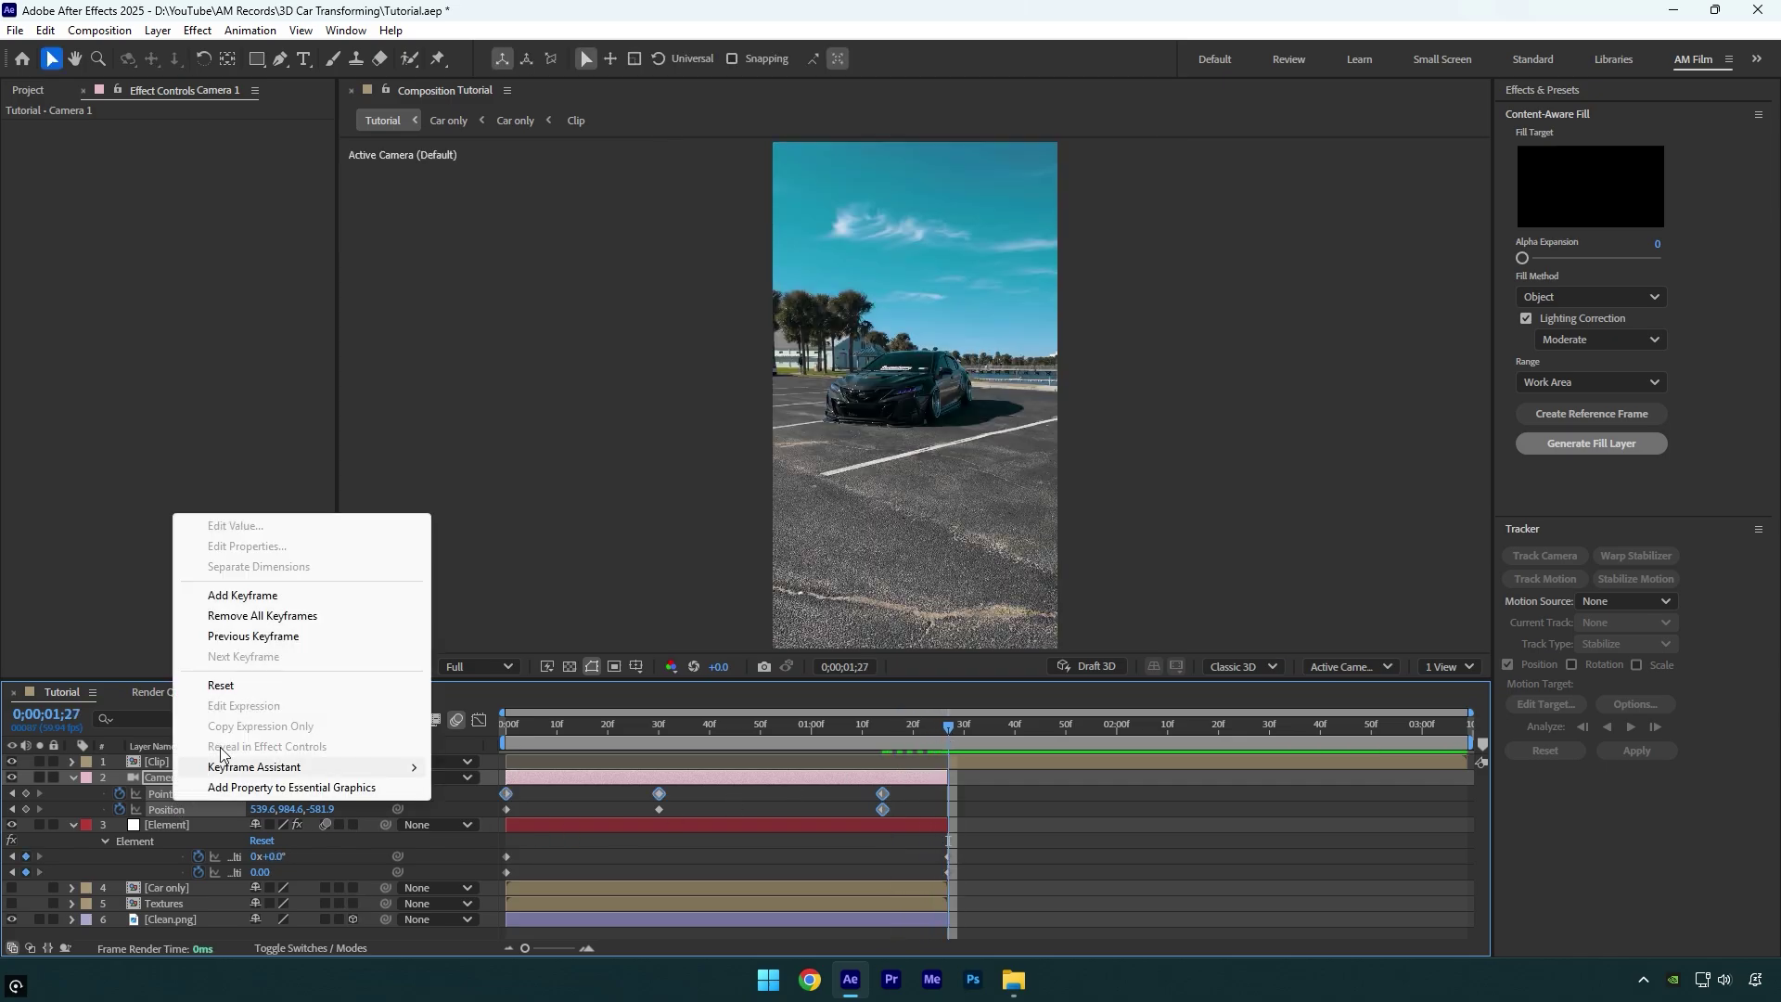
{"action": "left_click", "coordinate": [234, 686]}
{"action": "key", "text": "space"}
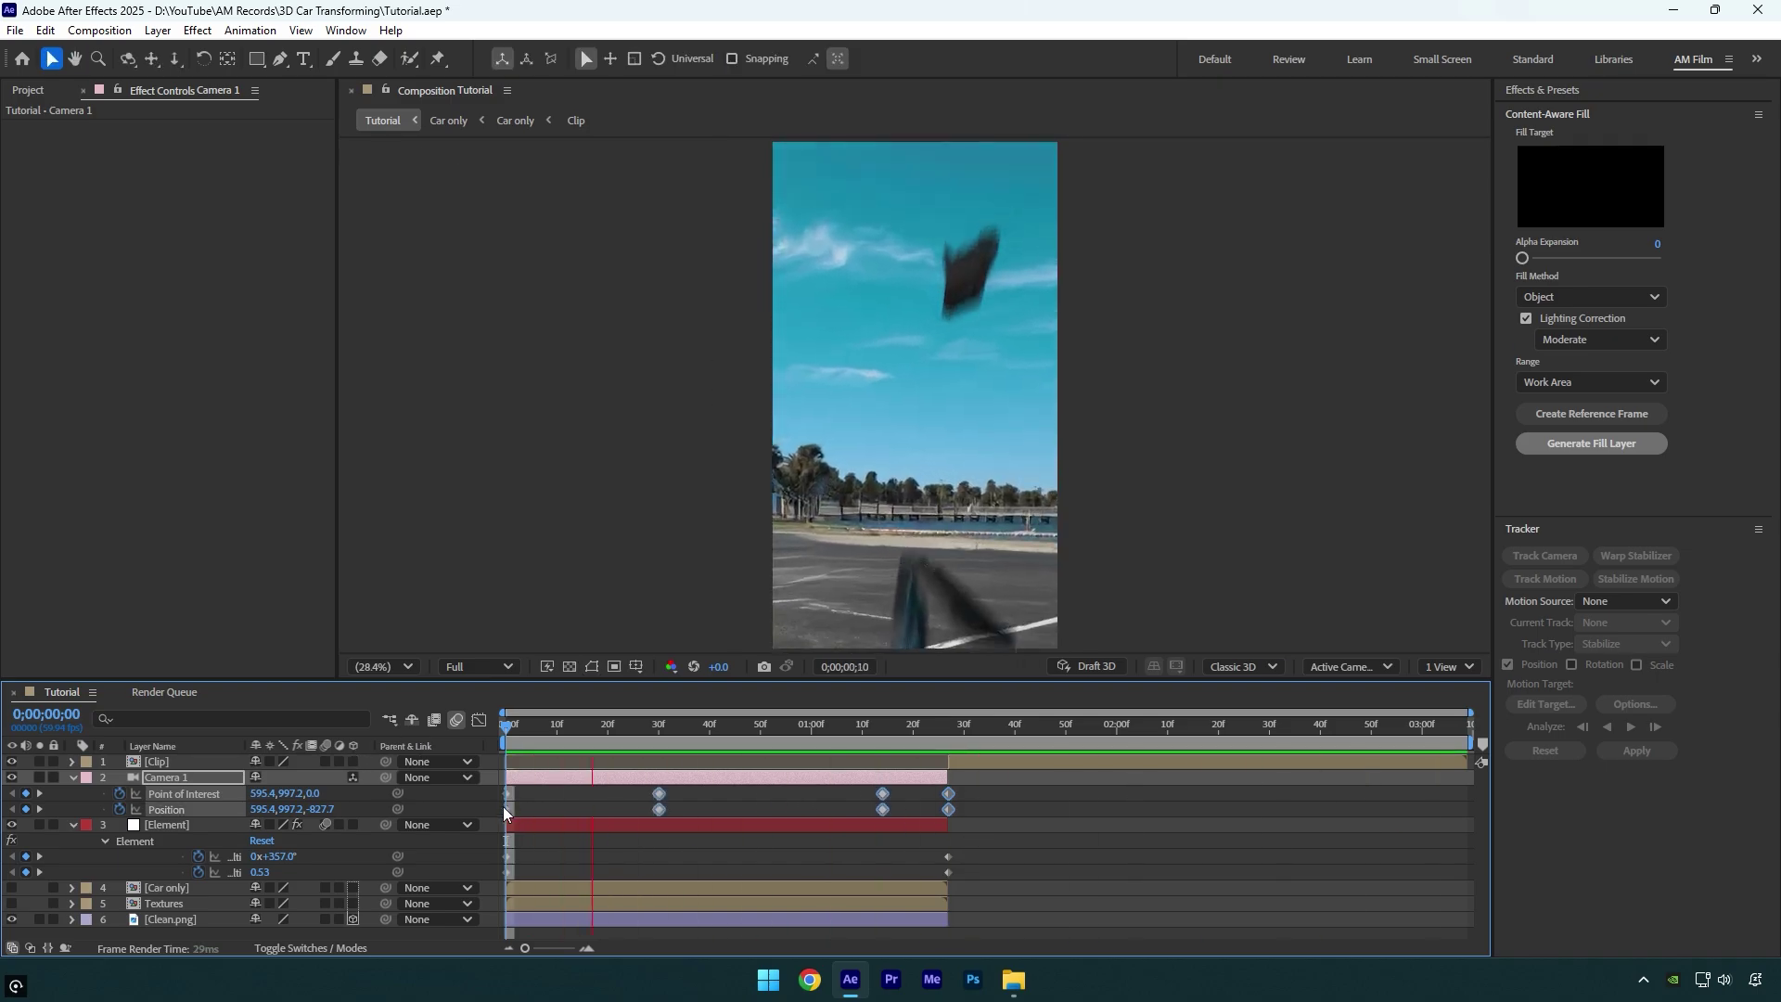
{"action": "left_click_drag", "start_coordinate": [973, 800], "coordinate": [507, 832]}
{"action": "key", "text": "F9"}
{"action": "key", "text": "space"}
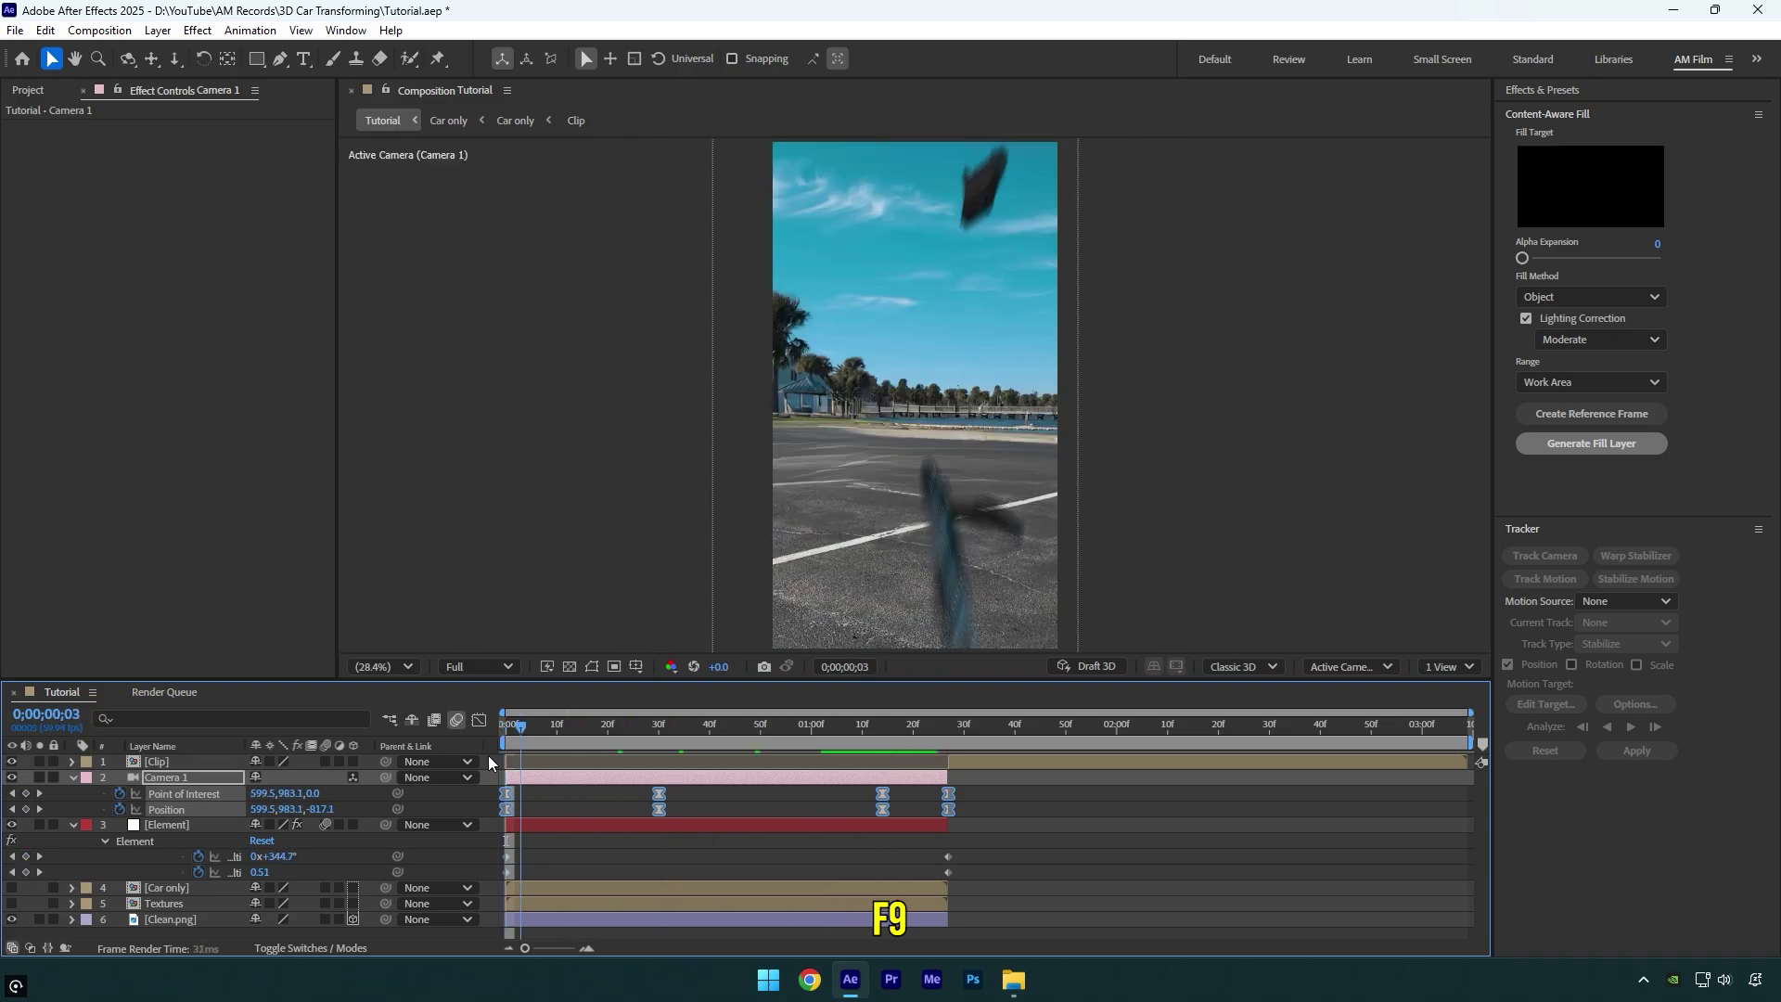
Turn on the layer's motion blur, preview, and select the final camera keyframes.
{"action": "left_click", "coordinate": [322, 925]}
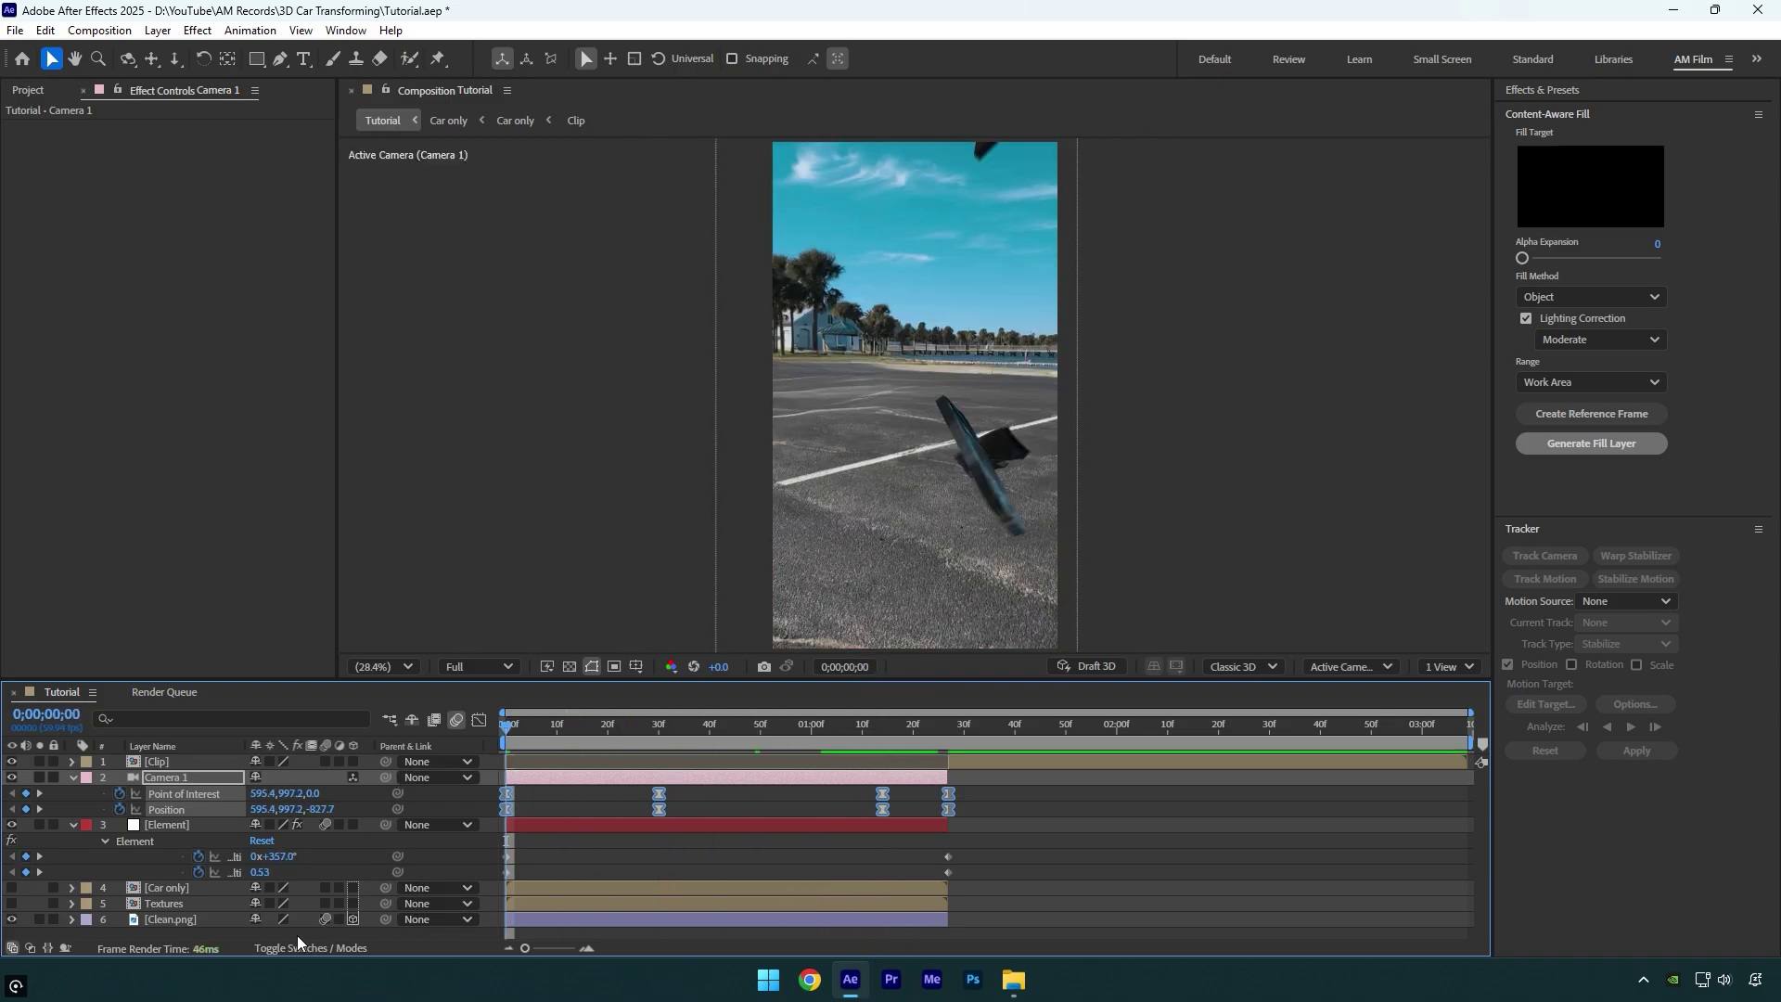
{"action": "key", "text": "space"}
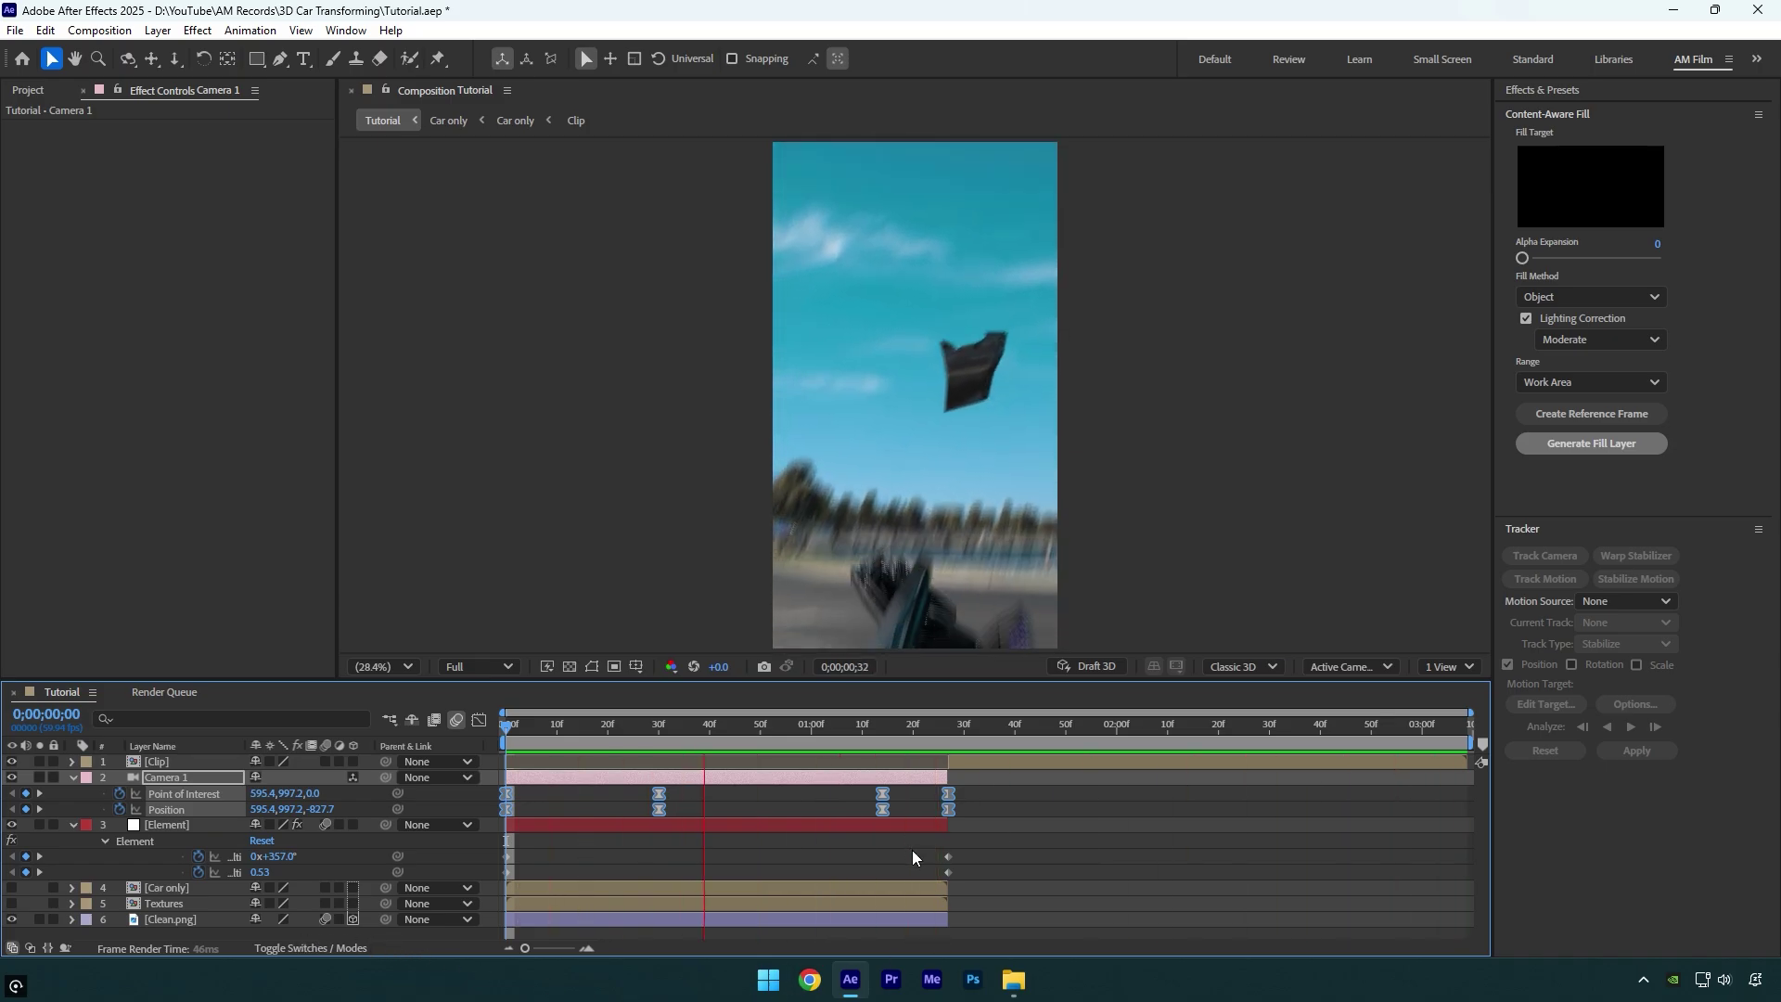
{"action": "left_click_drag", "start_coordinate": [988, 789], "coordinate": [939, 820]}
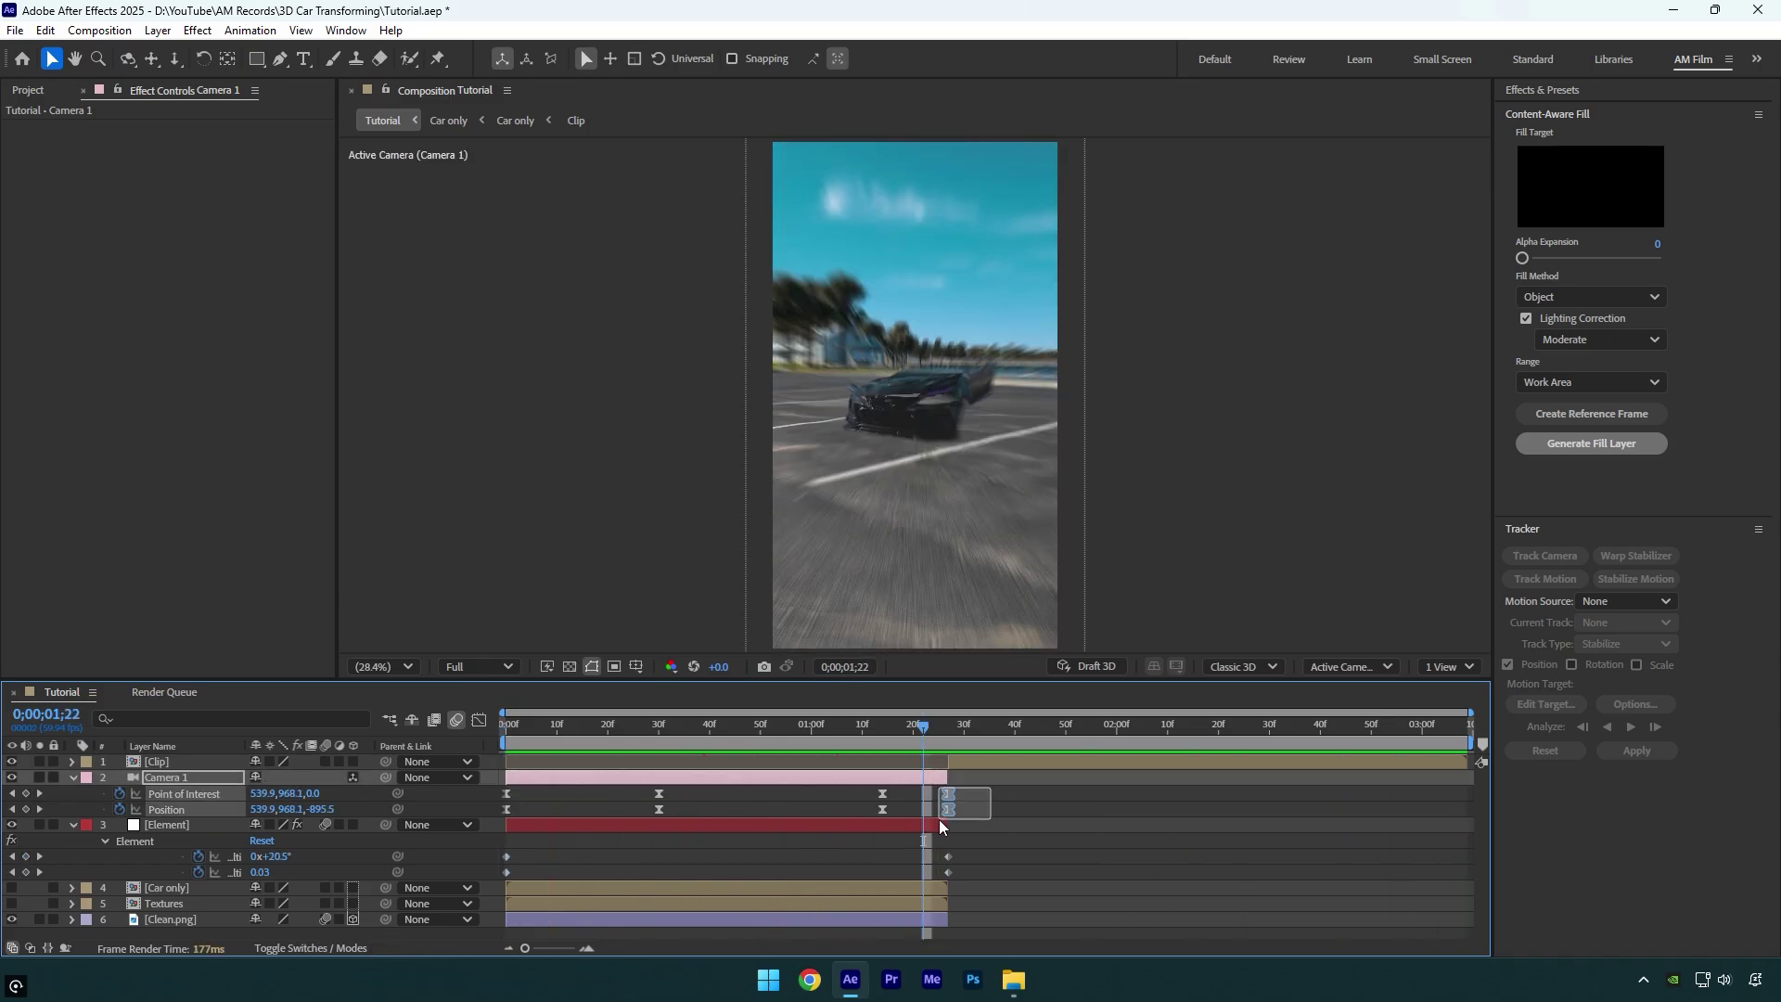
Give the last camera Position keyframe a strong ease-in in the Graph Editor, then preview.
{"action": "left_click", "coordinate": [479, 721]}
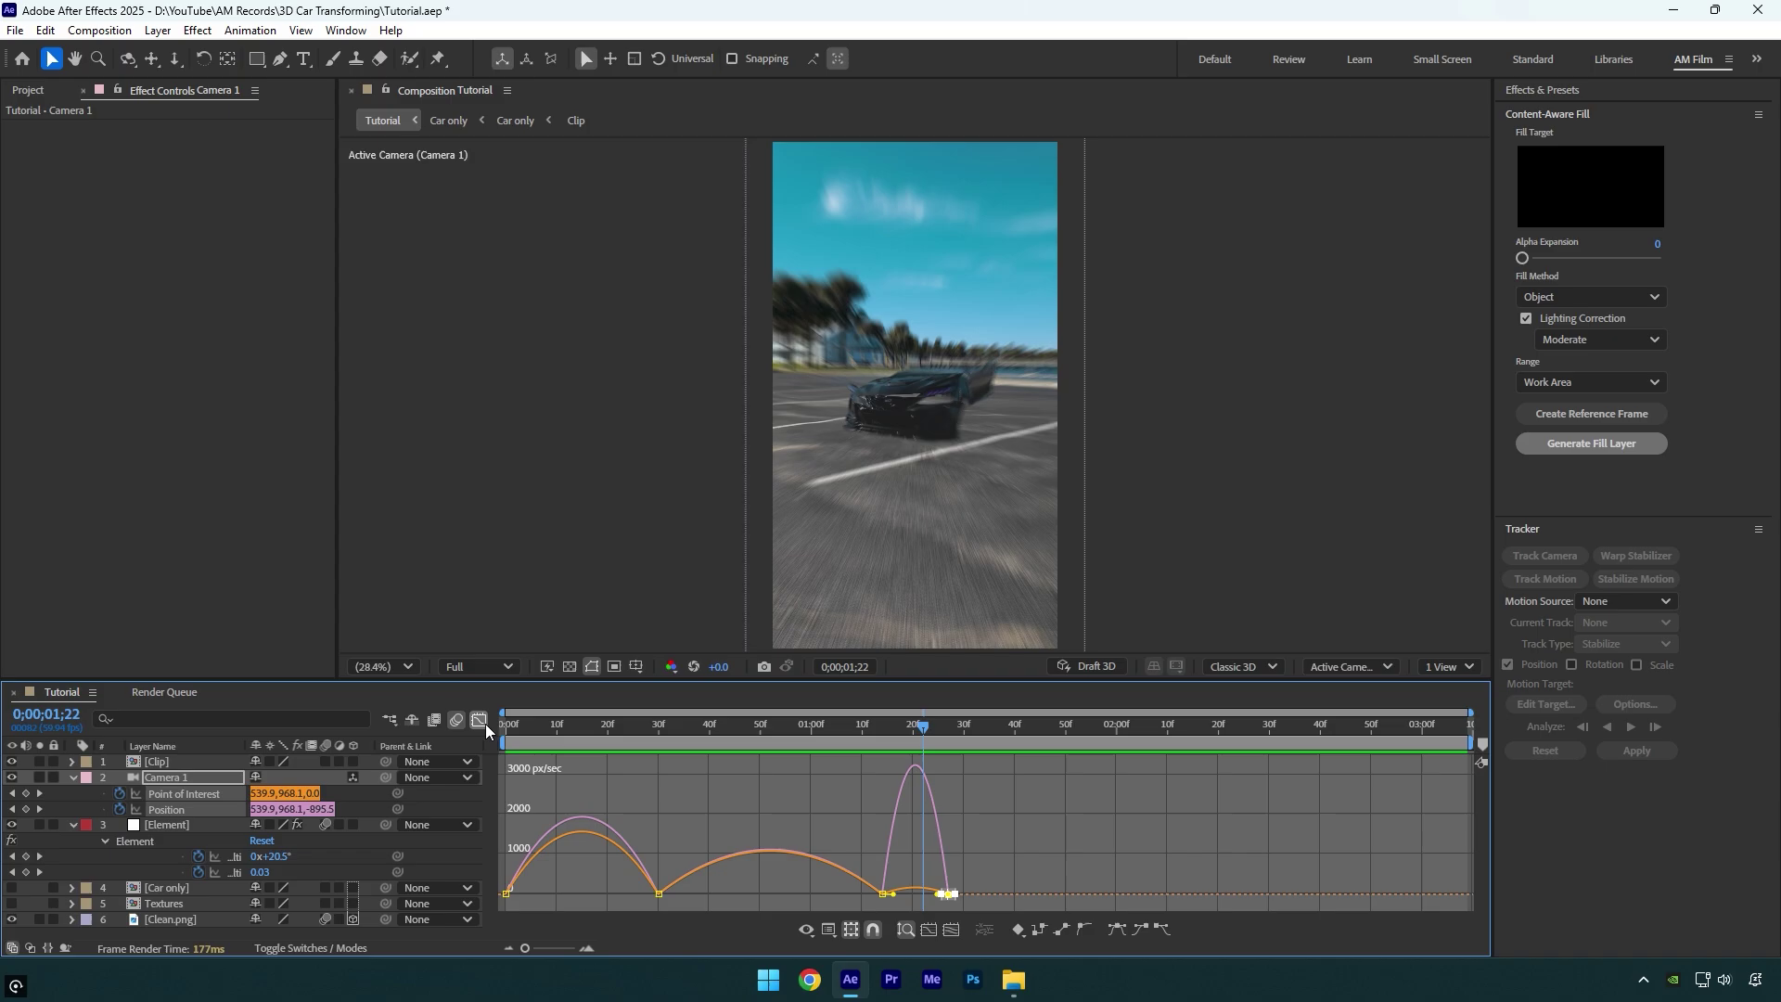
{"action": "left_click", "coordinate": [590, 947]}
{"action": "left_click_drag", "start_coordinate": [997, 894], "coordinate": [1082, 900]}
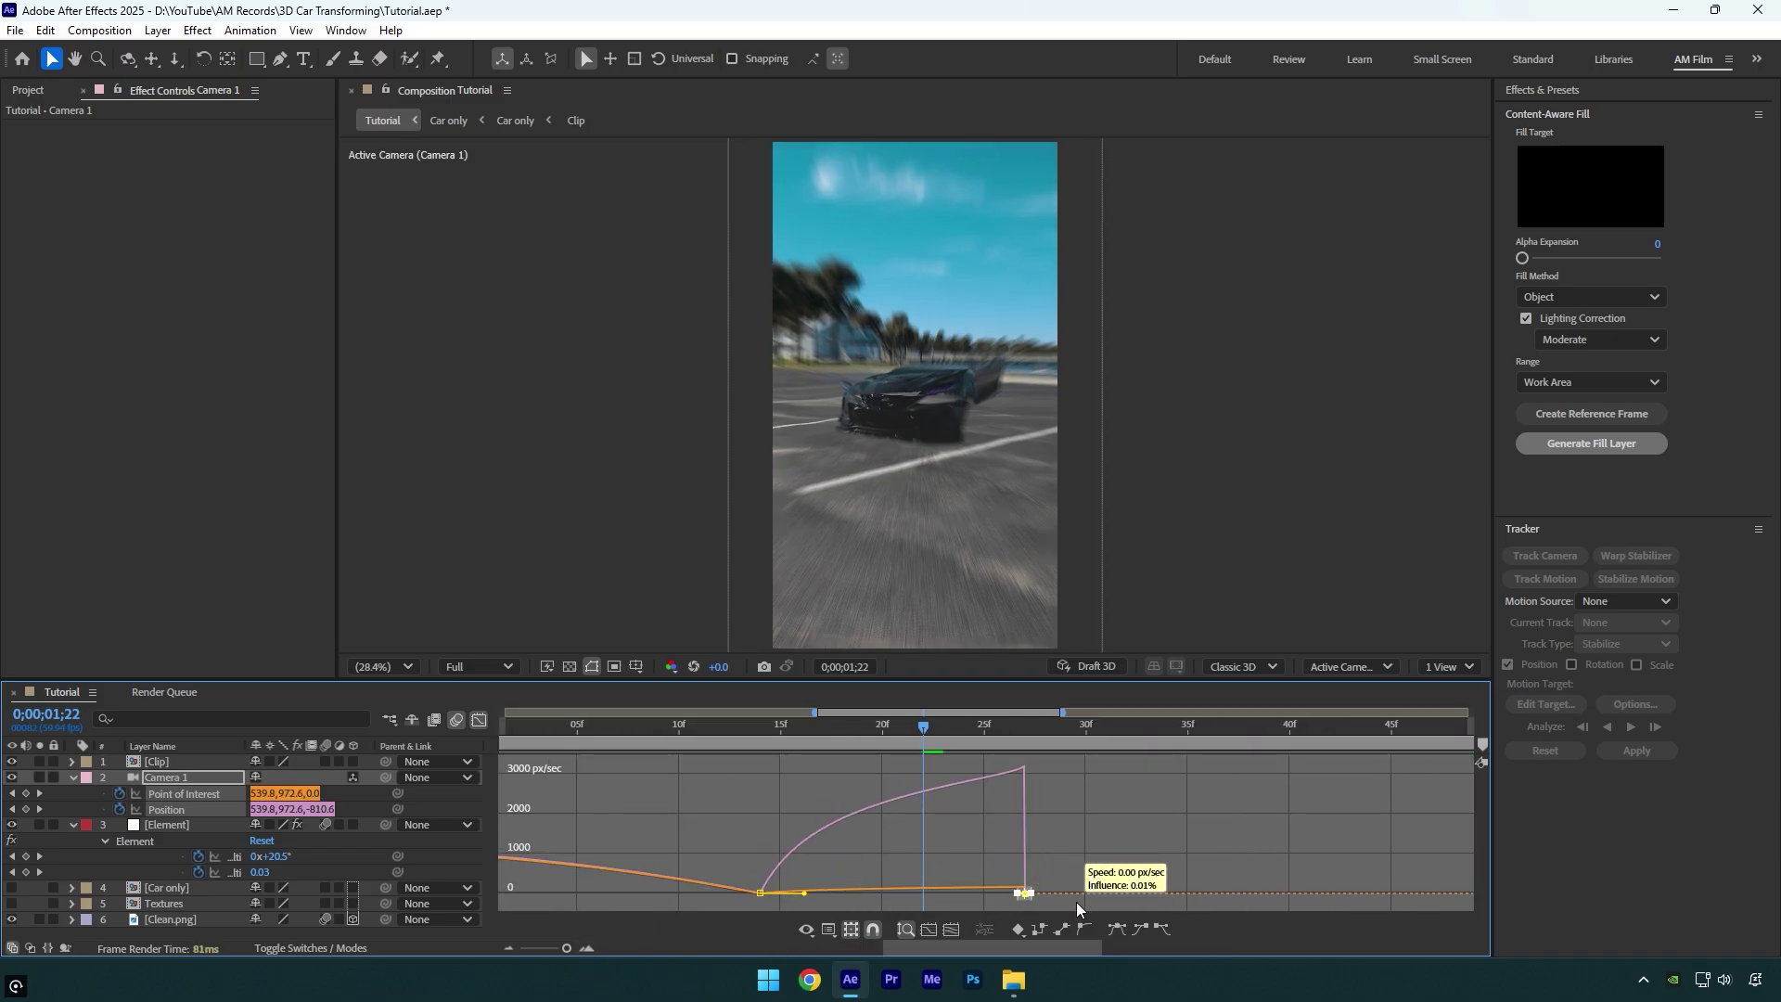
{"action": "left_click", "coordinate": [480, 721]}
{"action": "key", "text": "space"}
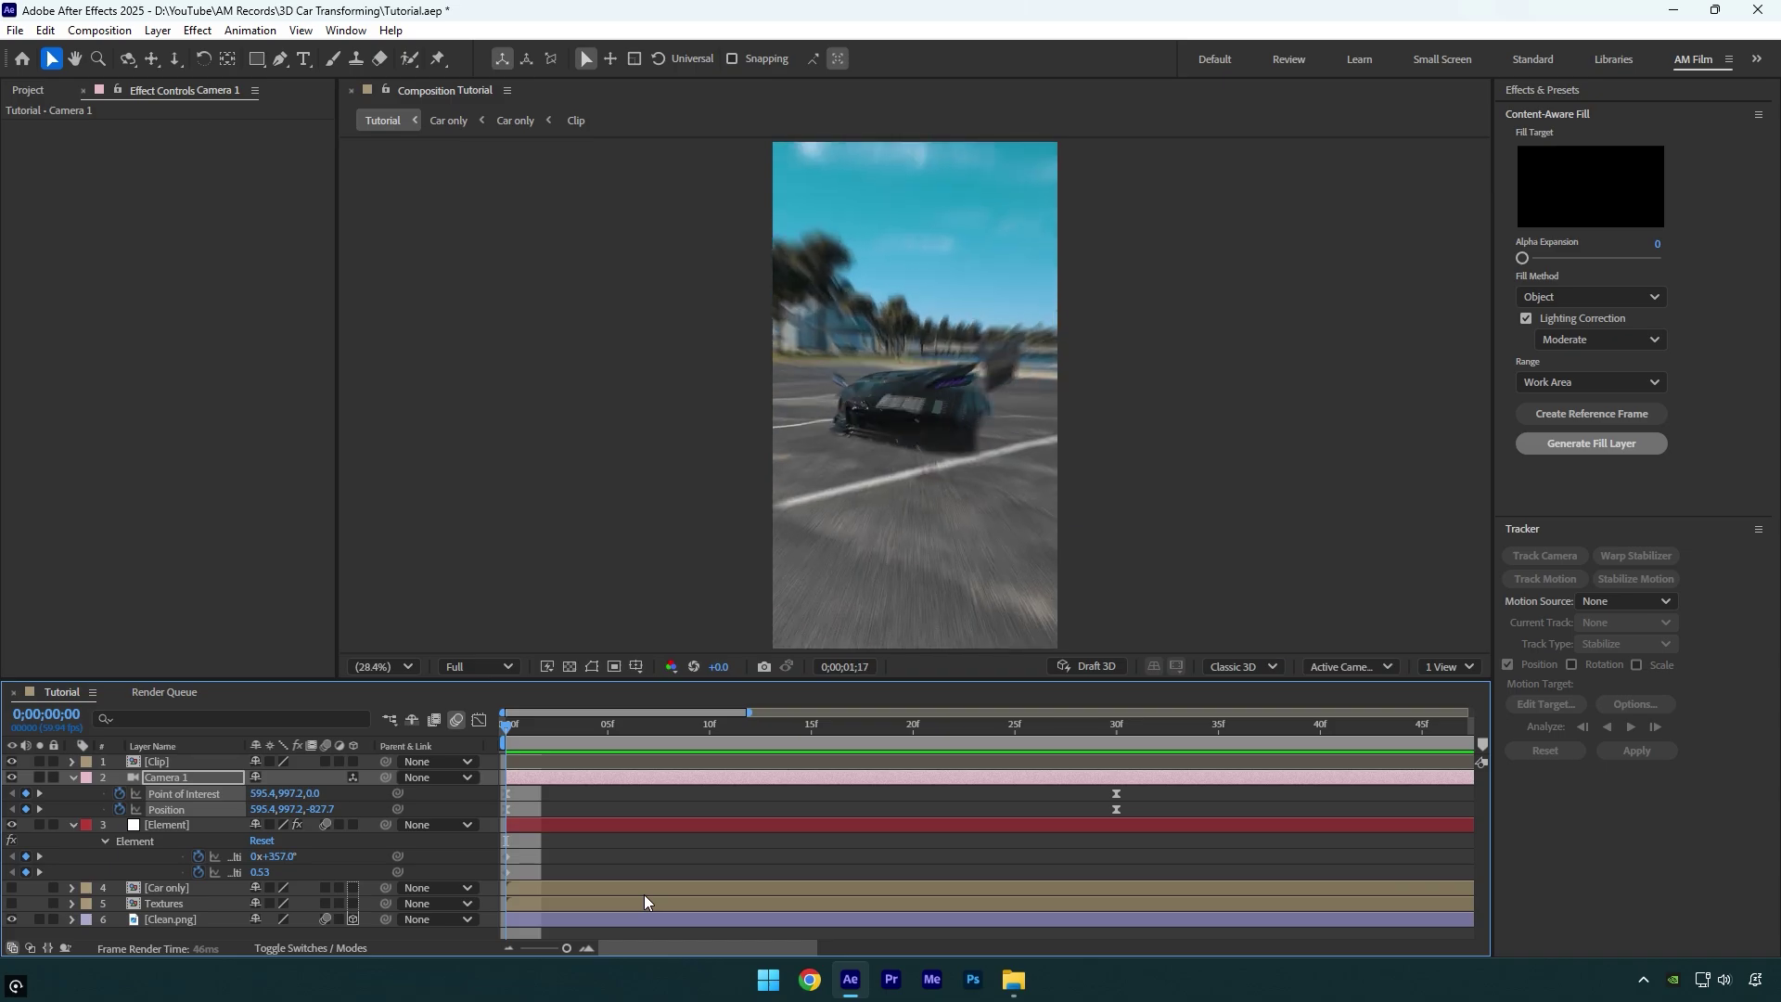
Zoom the timeline out and place the playhead at 0;00;01;27.
{"action": "left_click_drag", "start_coordinate": [567, 948], "coordinate": [523, 948]}
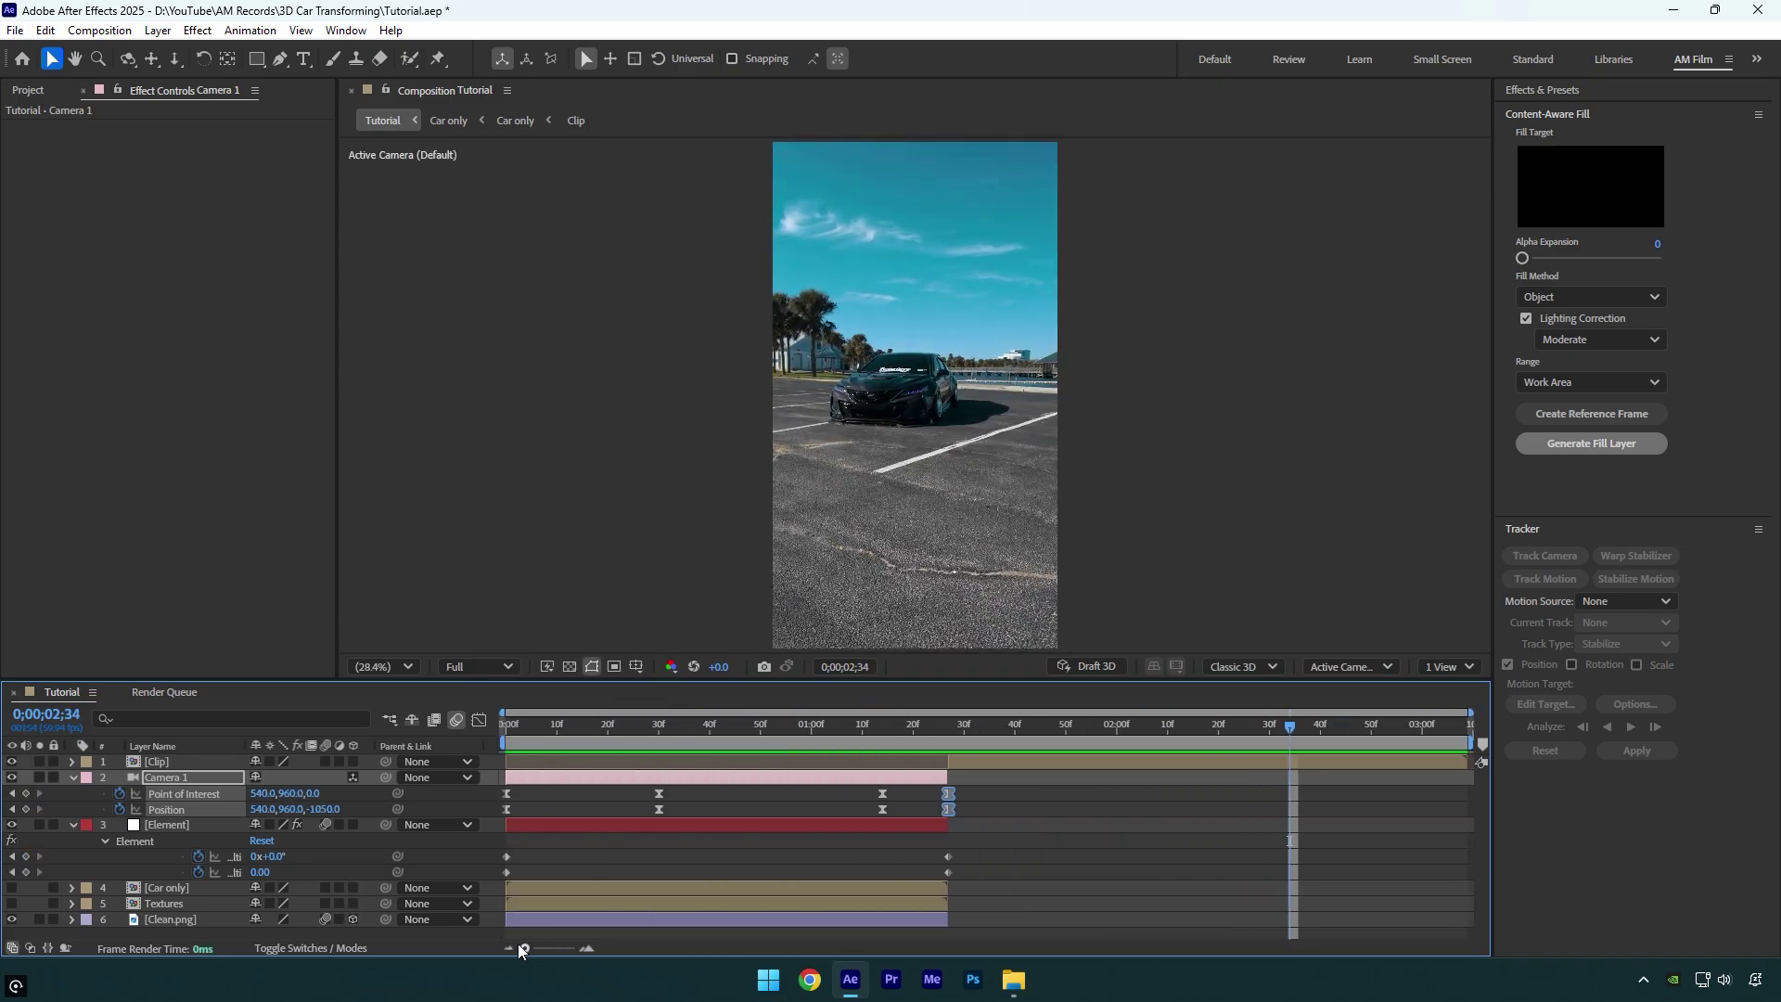
{"action": "left_click", "coordinate": [949, 745]}
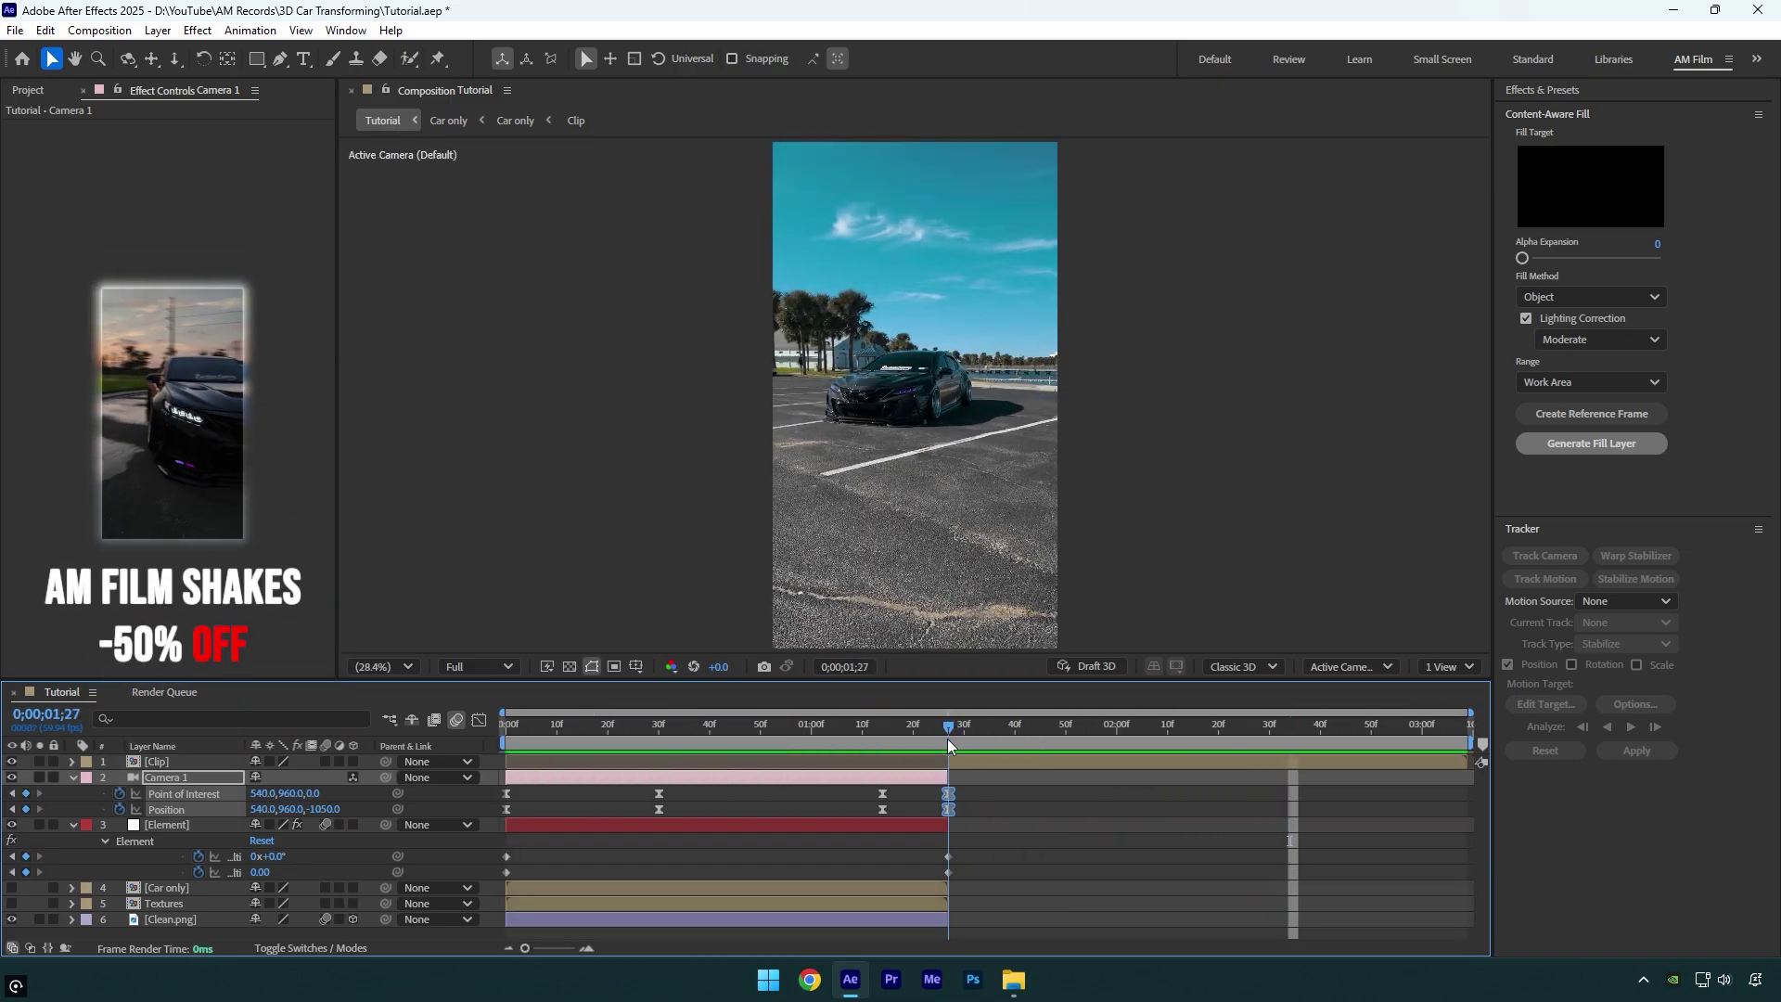